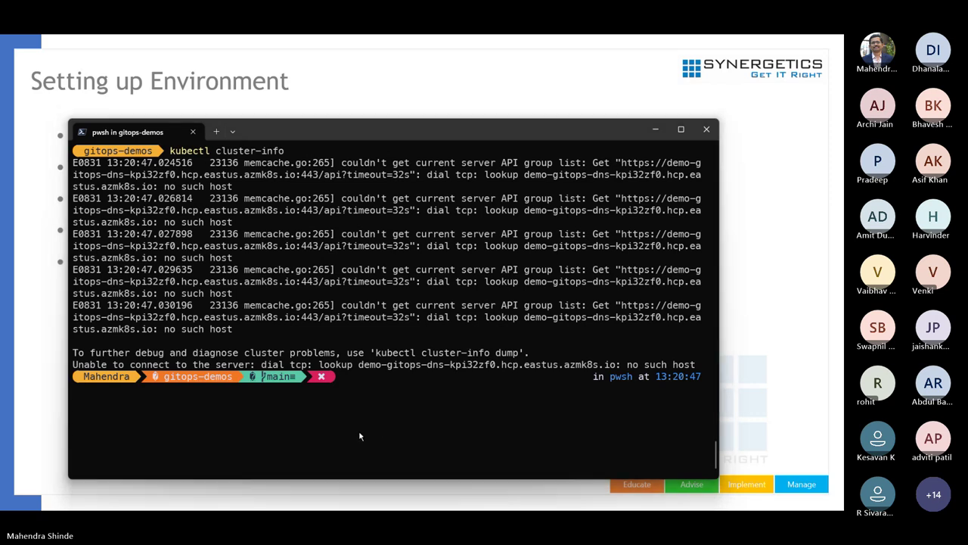
Step: Switch to the browser and view the root folder of the spring-rest-docker-compose repository on the master branch
{"action": "key", "text": "alt+Tab"}
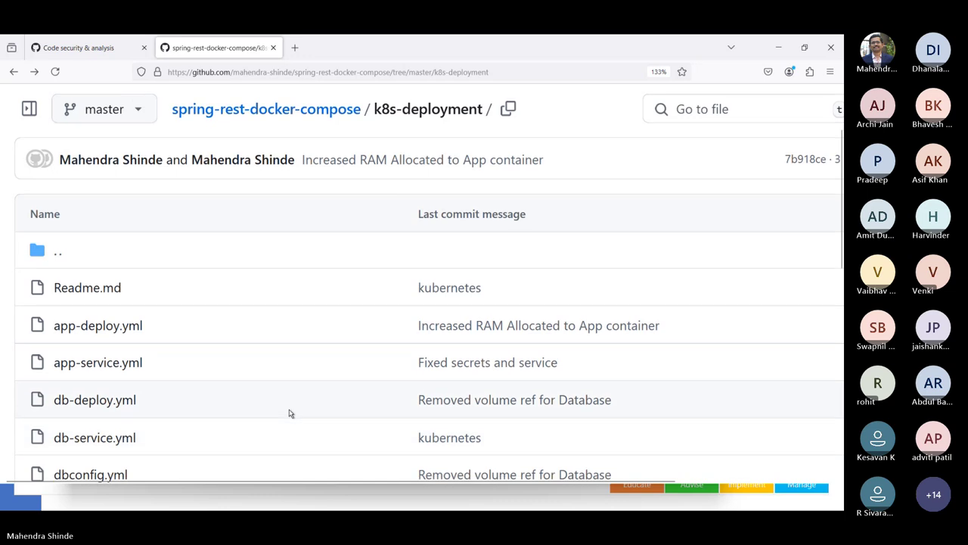
{"action": "scroll", "coordinate": [289, 413], "scroll_direction": "down", "scroll_amount": 3}
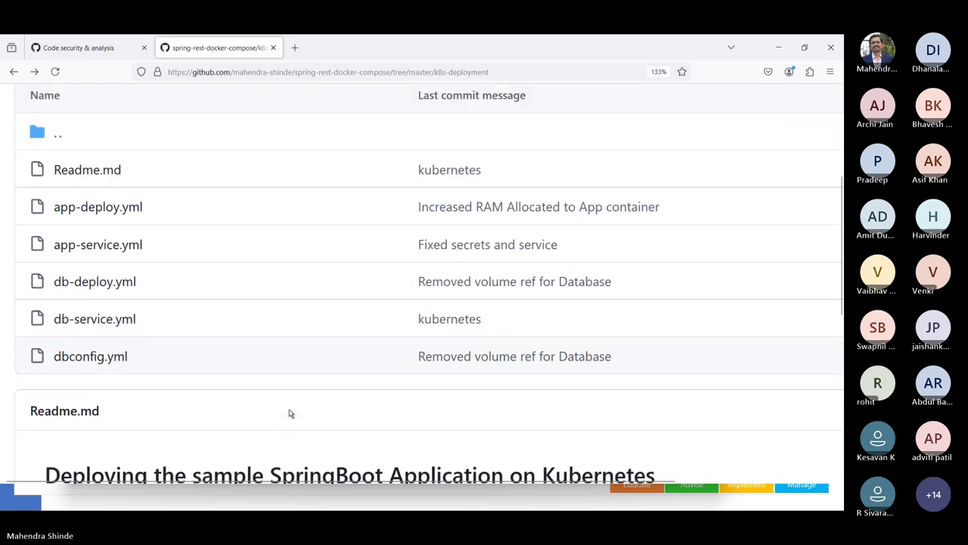
{"action": "left_click", "coordinate": [14, 71]}
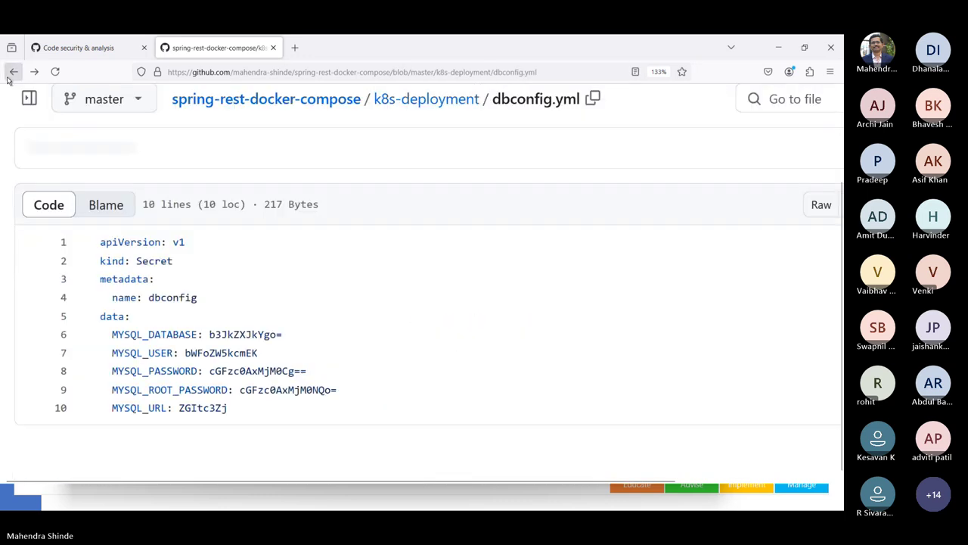
{"action": "left_click", "coordinate": [325, 115]}
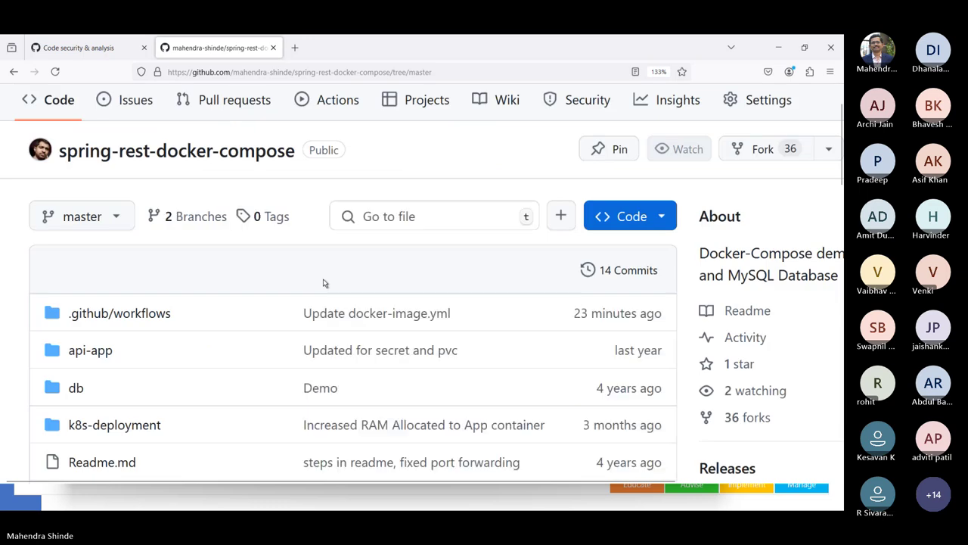
{"action": "scroll", "coordinate": [258, 432], "scroll_direction": "down", "scroll_amount": 2}
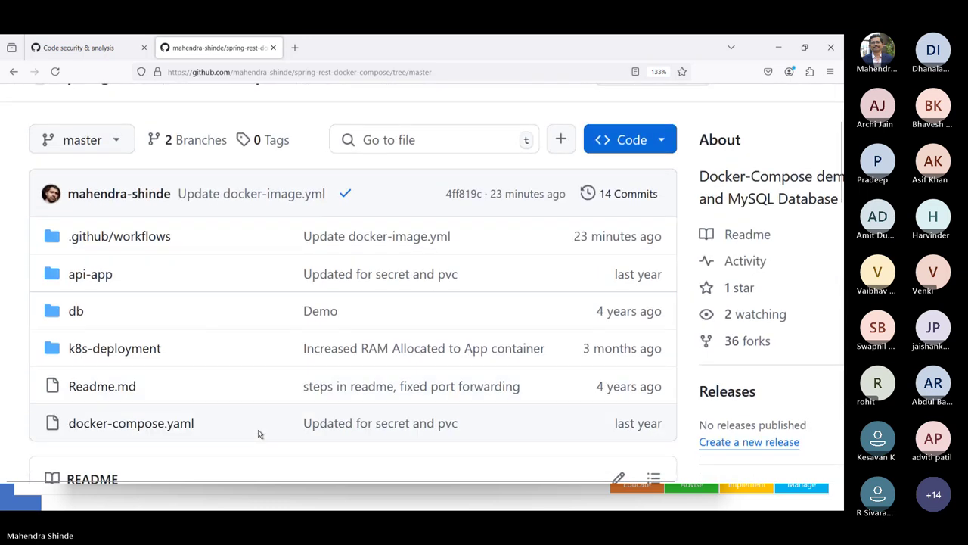
Step: Switch back to the PowerShell terminal, change to the home directory with cd ~ and clear the screen
{"action": "key", "text": "alt+Tab"}
{"action": "type", "text": "cd "}
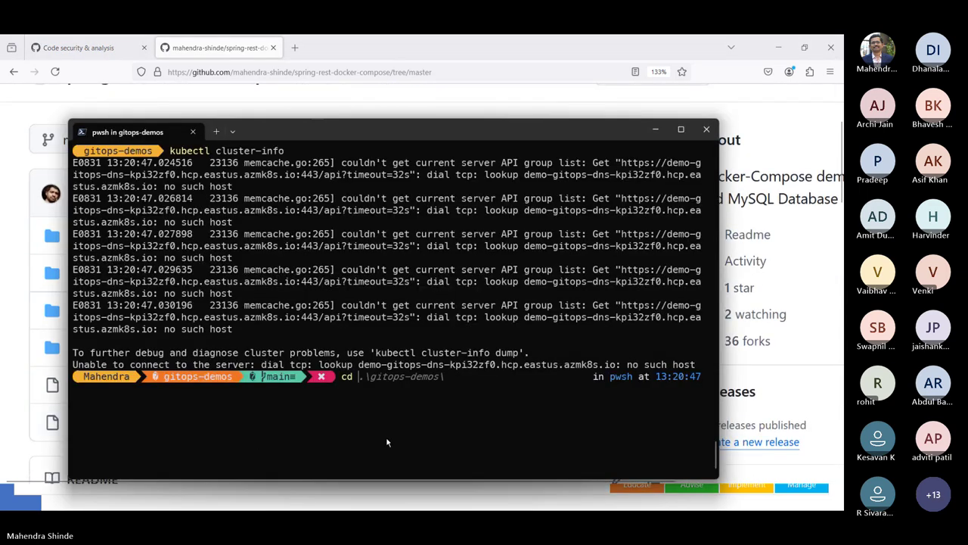
{"action": "type", "text": "~"}
{"action": "key", "text": "Return"}
{"action": "key", "text": "ctrl+l"}
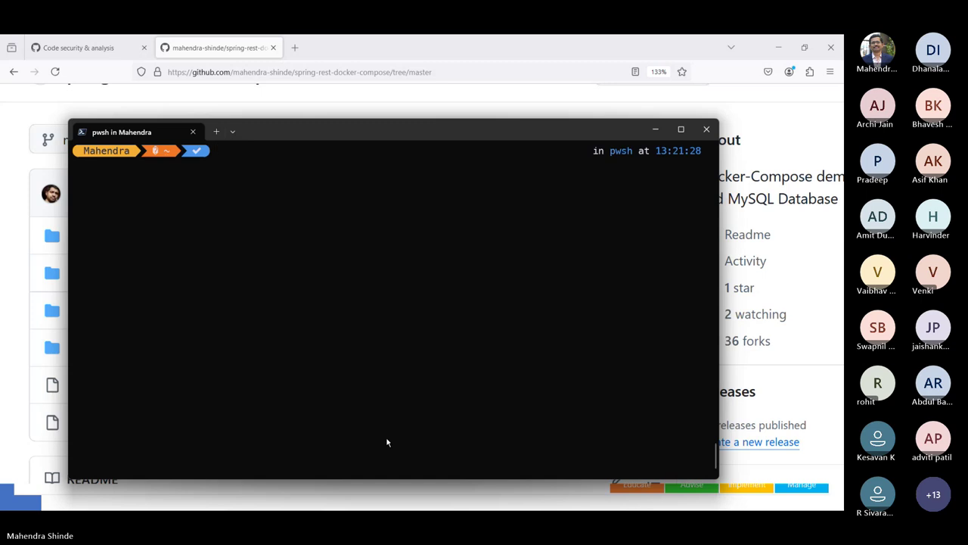
Step: Open the kubeconfig file .\.kube\config in Notepad from the terminal
{"action": "type", "text": "notepad "}
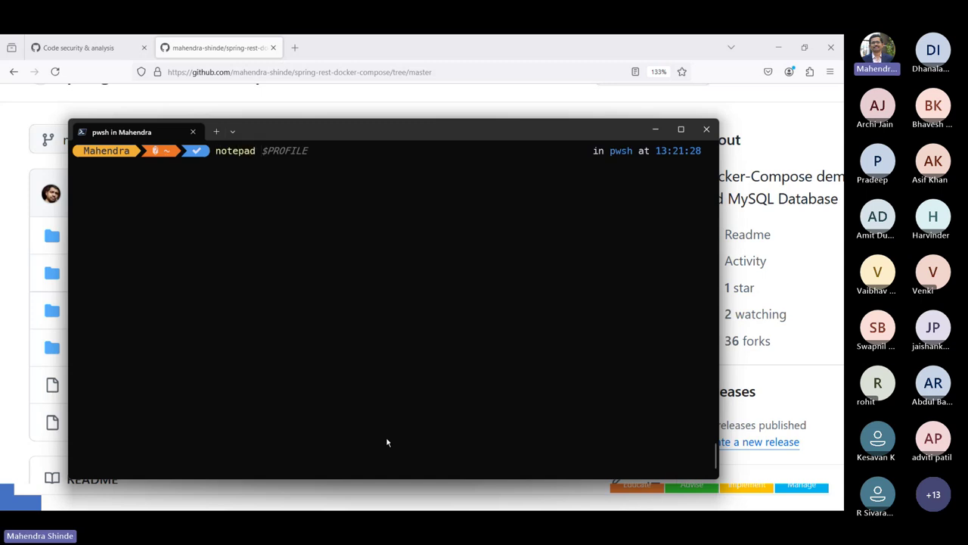
{"action": "type", "text": ".kube"}
{"action": "key", "text": "Tab"}
{"action": "key", "text": "Tab"}
{"action": "key", "text": "Tab"}
{"action": "key", "text": "Tab"}
{"action": "key", "text": "Tab"}
{"action": "key", "text": "Return"}
Step: Examine the cluster entries in the config file, including each cluster's server address and name
{"action": "key", "text": "Down"}
{"action": "key", "text": "Down"}
{"action": "key", "text": "Down"}
{"action": "key", "text": "Down"}
{"action": "key", "text": "Down"}
{"action": "key", "text": "Down"}
{"action": "key", "text": "Down"}
{"action": "key", "text": "Down"}
{"action": "key", "text": "Down"}
{"action": "key", "text": "Down"}
{"action": "key", "text": "Down"}
{"action": "key", "text": "Down"}
{"action": "key", "text": "Down"}
{"action": "key", "text": "Down"}
{"action": "key", "text": "Down"}
{"action": "key", "text": "Down"}
{"action": "key", "text": "Down"}
{"action": "key", "text": "Down"}
{"action": "key", "text": "Down"}
{"action": "key", "text": "Down"}
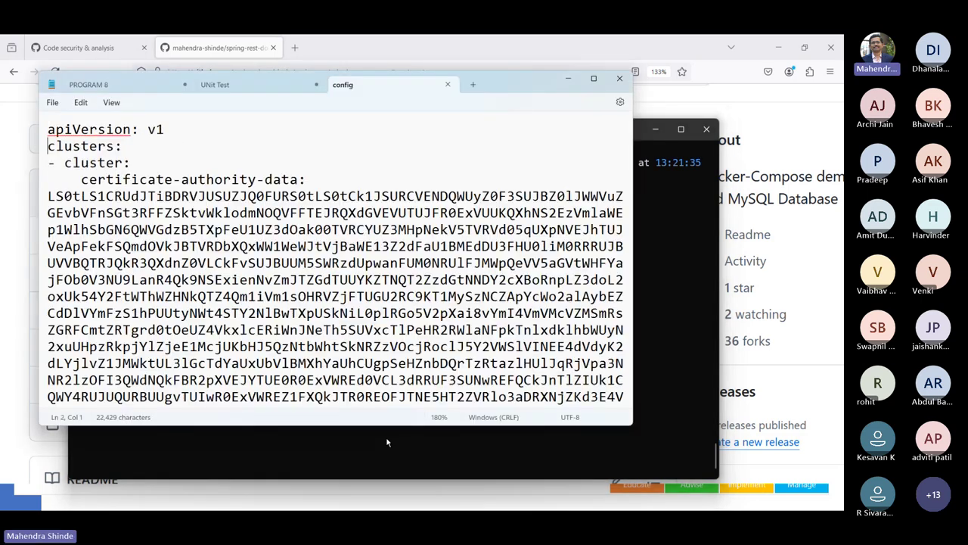
{"action": "key", "text": "Down"}
{"action": "key", "text": "Down"}
{"action": "key", "text": "Down"}
{"action": "key", "text": "Down"}
{"action": "key", "text": "Down"}
{"action": "key", "text": "Down"}
{"action": "key", "text": "Down"}
{"action": "key", "text": "Down"}
{"action": "key", "text": "Down"}
{"action": "key", "text": "Down"}
{"action": "key", "text": "Down"}
{"action": "key", "text": "Down"}
{"action": "key", "text": "Down"}
{"action": "key", "text": "Down"}
{"action": "key", "text": "Down"}
{"action": "key", "text": "Down"}
{"action": "key", "text": "Down"}
{"action": "key", "text": "Down"}
{"action": "key", "text": "Down"}
{"action": "key", "text": "Down"}
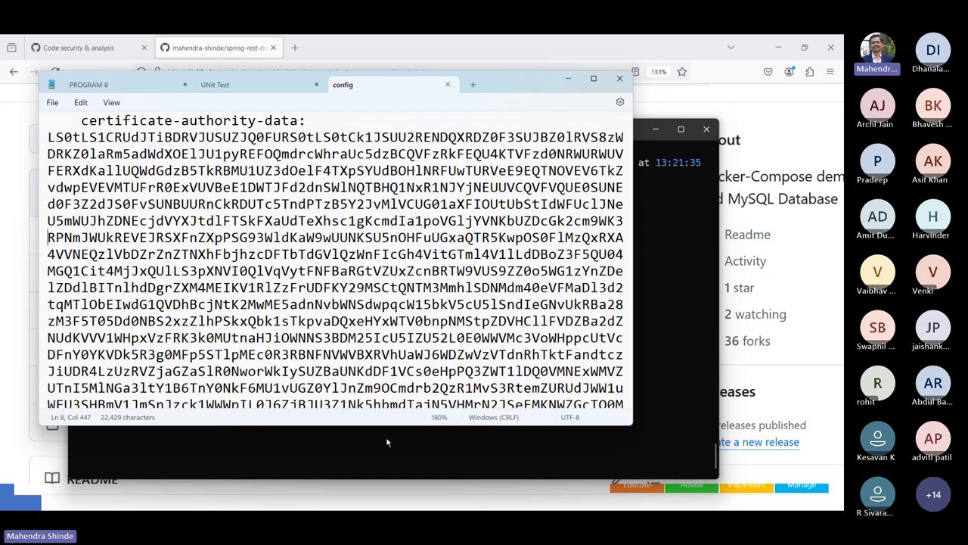
{"action": "key", "text": "Up"}
{"action": "key", "text": "Up"}
{"action": "key", "text": "Up"}
{"action": "key", "text": "Up"}
{"action": "key", "text": "Up"}
{"action": "key", "text": "Up"}
{"action": "key", "text": "Up"}
{"action": "key", "text": "Up"}
{"action": "key", "text": "Up"}
{"action": "key", "text": "Up"}
{"action": "key", "text": "Up"}
{"action": "key", "text": "Up"}
{"action": "key", "text": "Up"}
{"action": "key", "text": "Up"}
{"action": "key", "text": "Up"}
{"action": "key", "text": "Up"}
{"action": "key", "text": "Up"}
{"action": "key", "text": "Up"}
{"action": "key", "text": "Up"}
{"action": "key", "text": "Up"}
{"action": "key", "text": "Down"}
{"action": "key", "text": "Down"}
{"action": "key", "text": "Down"}
{"action": "key", "text": "Down"}
{"action": "key", "text": "Down"}
{"action": "key", "text": "Down"}
{"action": "key", "text": "Down"}
{"action": "key", "text": "Down"}
{"action": "key", "text": "Down"}
{"action": "key", "text": "Down"}
{"action": "key", "text": "Down"}
{"action": "key", "text": "Down"}
{"action": "key", "text": "Down"}
{"action": "key", "text": "Down"}
{"action": "key", "text": "Down"}
{"action": "key", "text": "Down"}
{"action": "key", "text": "Down"}
{"action": "key", "text": "Down"}
{"action": "key", "text": "Down"}
{"action": "key", "text": "Down"}
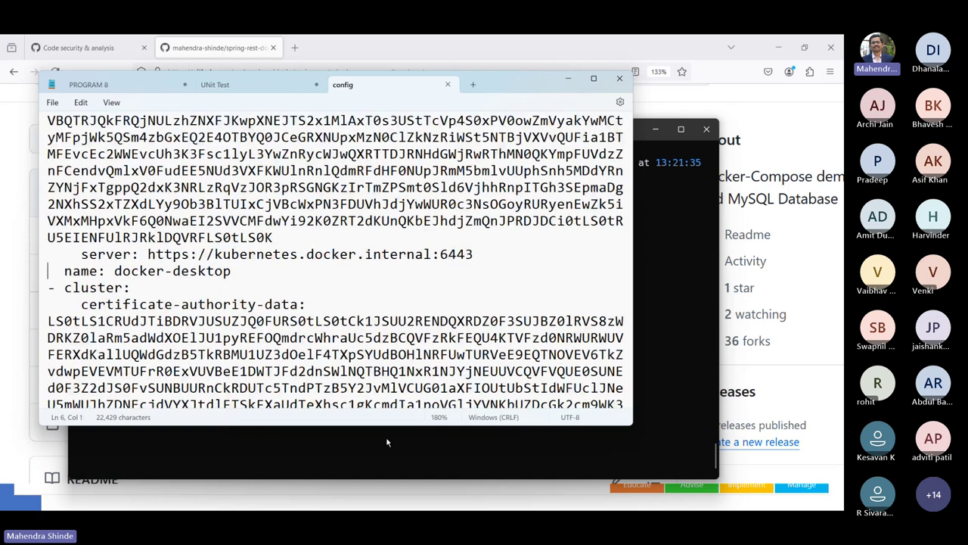
{"action": "key", "text": "Down"}
{"action": "key", "text": "Down"}
{"action": "key", "text": "Down"}
{"action": "key", "text": "Down"}
{"action": "key", "text": "Down"}
{"action": "key", "text": "Down"}
{"action": "key", "text": "Down"}
{"action": "key", "text": "Down"}
{"action": "key", "text": "Down"}
{"action": "key", "text": "Down"}
{"action": "key", "text": "Down"}
{"action": "key", "text": "Down"}
{"action": "key", "text": "Down"}
{"action": "key", "text": "Down"}
{"action": "key", "text": "Down"}
{"action": "key", "text": "Down"}
{"action": "key", "text": "Down"}
{"action": "key", "text": "Down"}
{"action": "key", "text": "Down"}
{"action": "key", "text": "Down"}
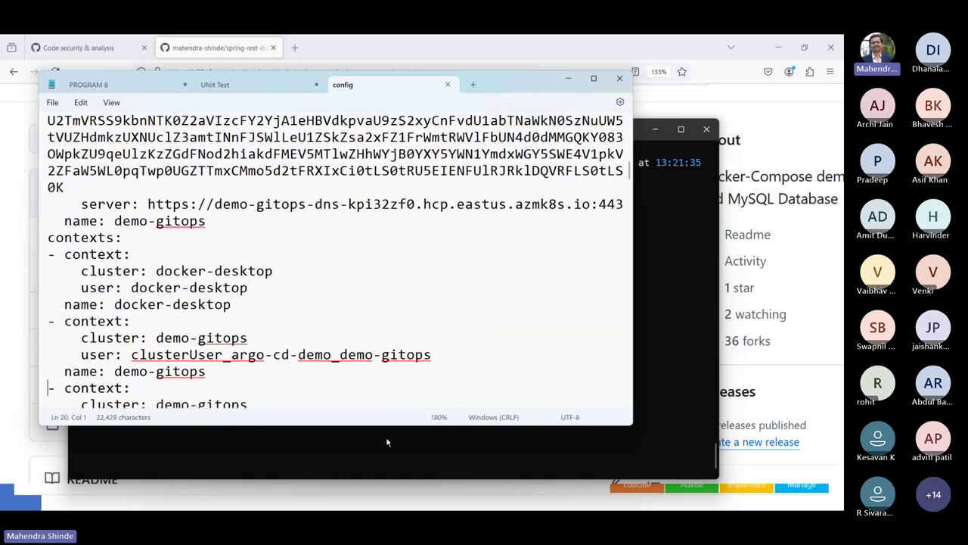
Step: Examine the contexts section and the current-context setting of the config file
{"action": "key", "text": "Up"}
{"action": "key", "text": "Up"}
{"action": "key", "text": "Up"}
{"action": "key", "text": "Up"}
{"action": "key", "text": "Up"}
{"action": "key", "text": "Up"}
{"action": "key", "text": "Up"}
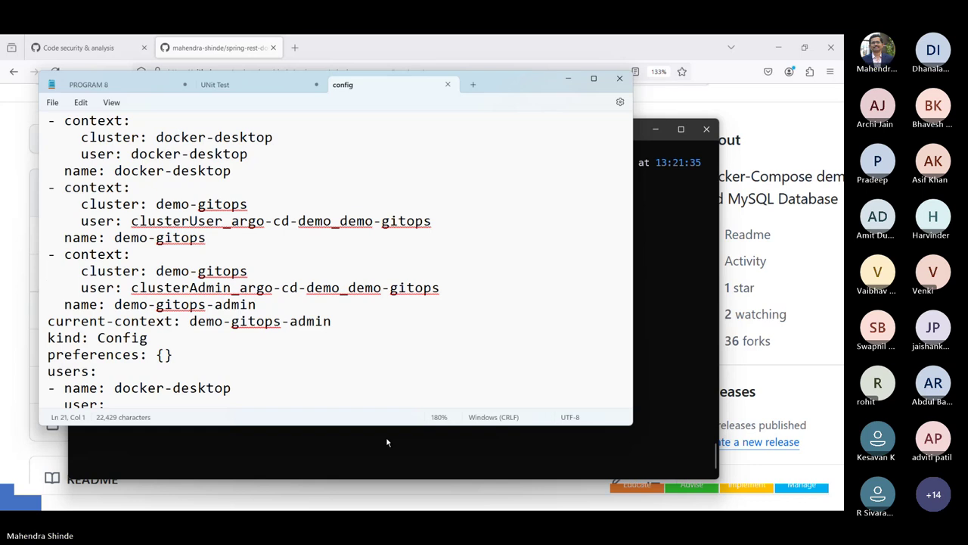
{"action": "key", "text": "Up"}
{"action": "key", "text": "Up"}
{"action": "key", "text": "Up"}
{"action": "key", "text": "Up"}
{"action": "key", "text": "Up"}
{"action": "key", "text": "Up"}
{"action": "key", "text": "Up"}
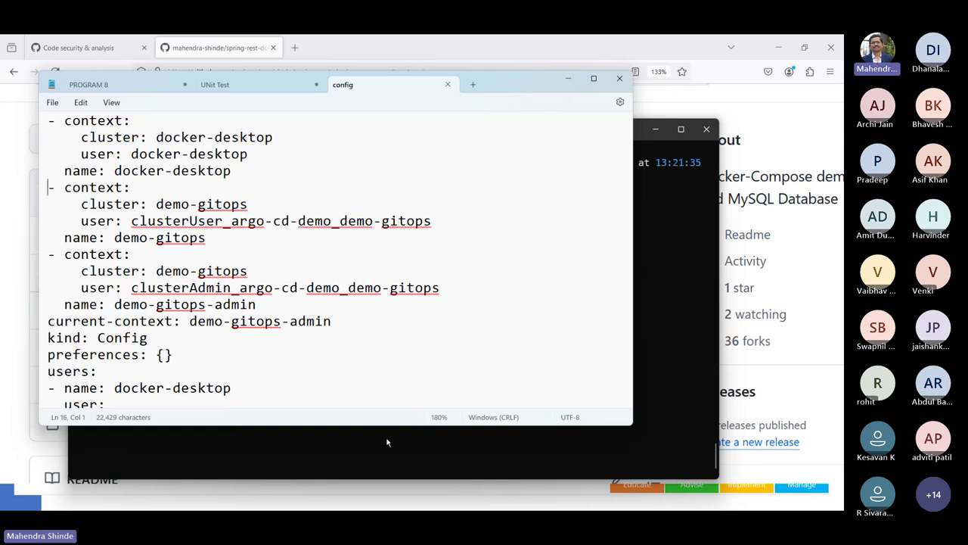
{"action": "key", "text": "Down"}
{"action": "key", "text": "Down"}
{"action": "key", "text": "Down"}
{"action": "key", "text": "Down"}
{"action": "key", "text": "Up"}
{"action": "key", "text": "Up"}
Step: Highlight the lines from the first demo-gitops context through the docker-desktop user's client-certificate-data label, and close the config file
{"action": "key", "text": "shift+Down"}
{"action": "key", "text": "shift+Down"}
{"action": "key", "text": "shift+Down"}
{"action": "key", "text": "shift+Down"}
{"action": "key", "text": "shift+Down"}
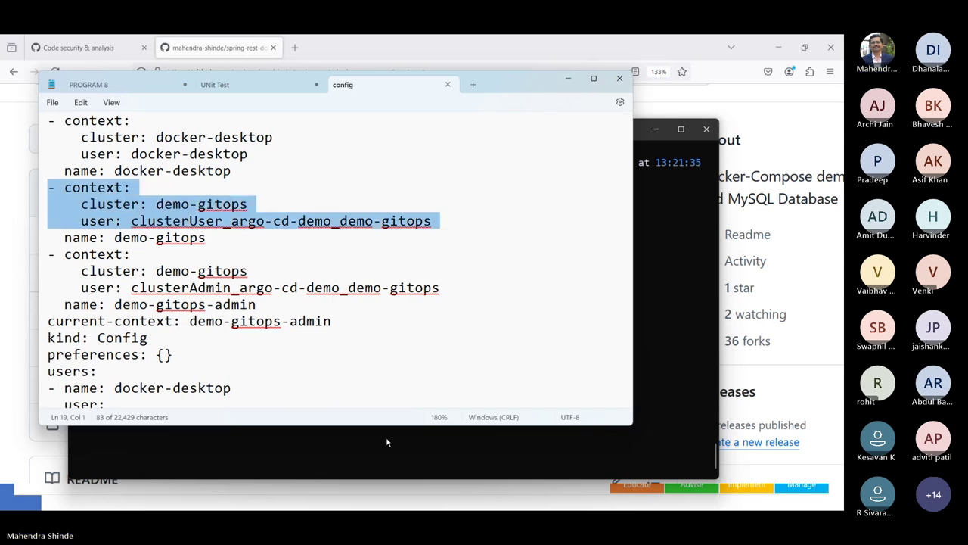
{"action": "key", "text": "shift+Down"}
{"action": "key", "text": "shift+Down"}
{"action": "key", "text": "shift+Down"}
{"action": "key", "text": "shift+Down"}
{"action": "key", "text": "shift+Down"}
{"action": "key", "text": "shift+Down"}
{"action": "key", "text": "shift+Down"}
{"action": "key", "text": "shift+Down"}
{"action": "key", "text": "shift+Down"}
{"action": "key", "text": "shift+Down"}
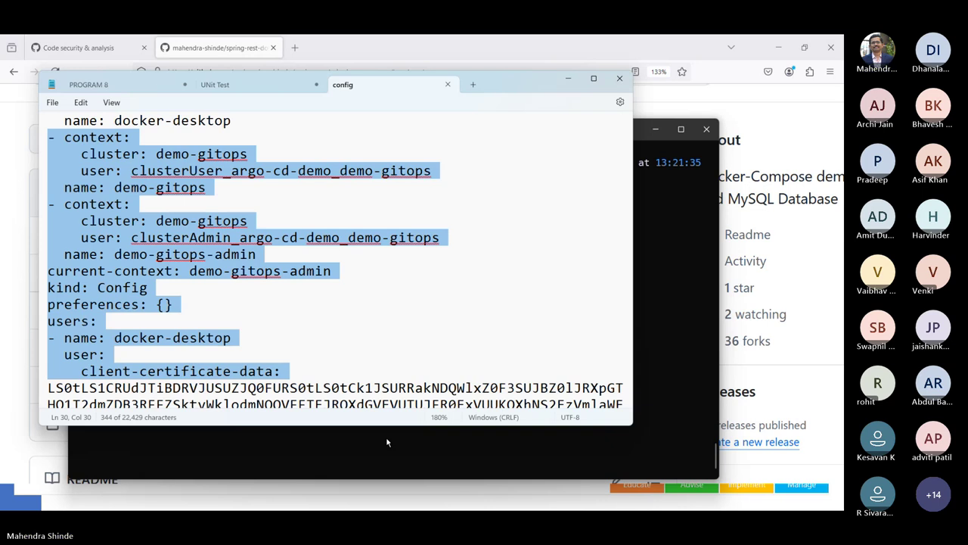
{"action": "left_click", "coordinate": [447, 84]}
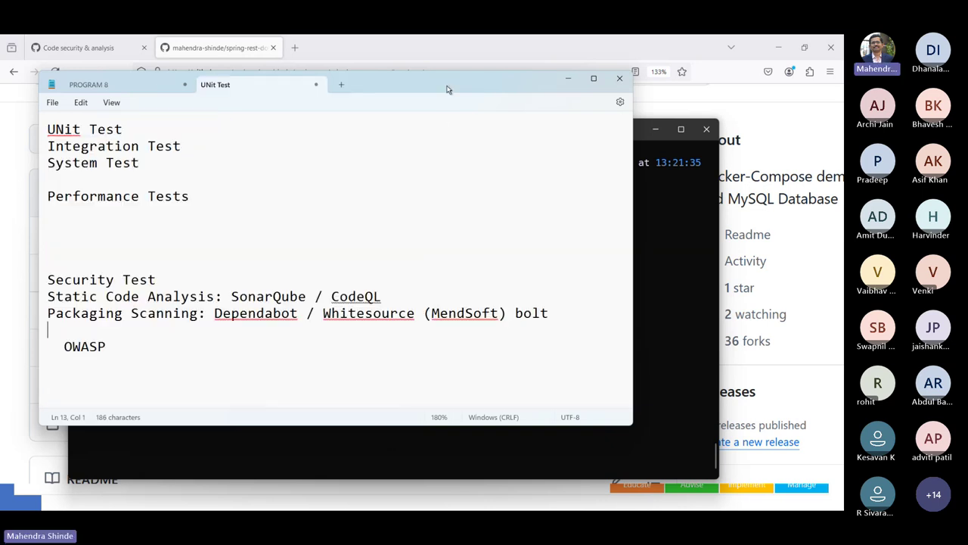
Step: Return to the terminal, list the AKS clusters with az aks list -o table, and highlight the cluster name demo-aks101
{"action": "left_click", "coordinate": [675, 347]}
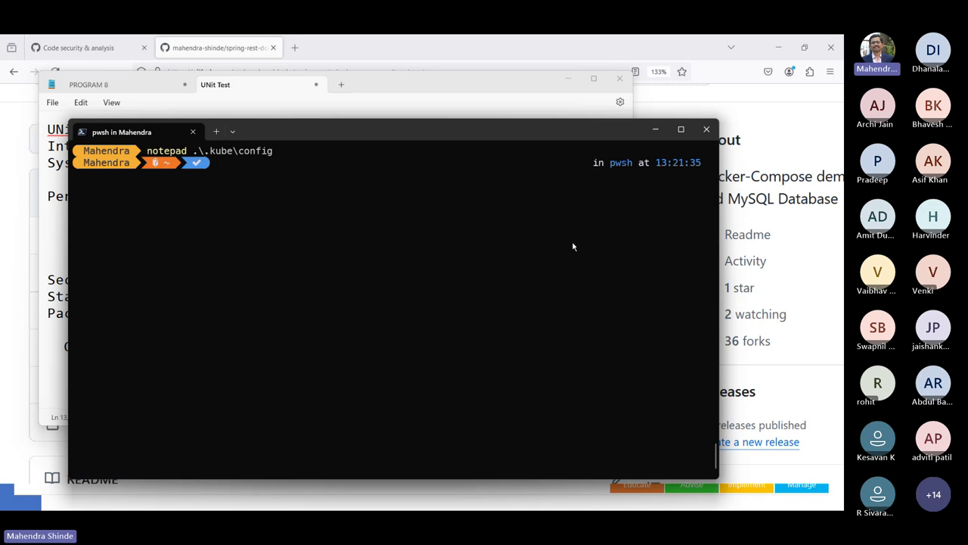
{"action": "type", "text": "az "}
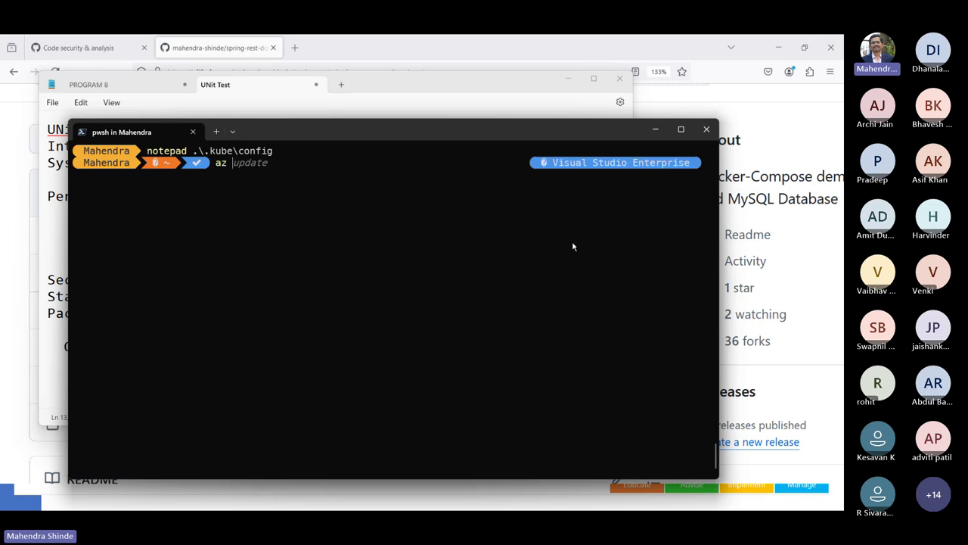
{"action": "type", "text": "aks"}
{"action": "key", "text": "Right"}
{"action": "key", "text": "Return"}
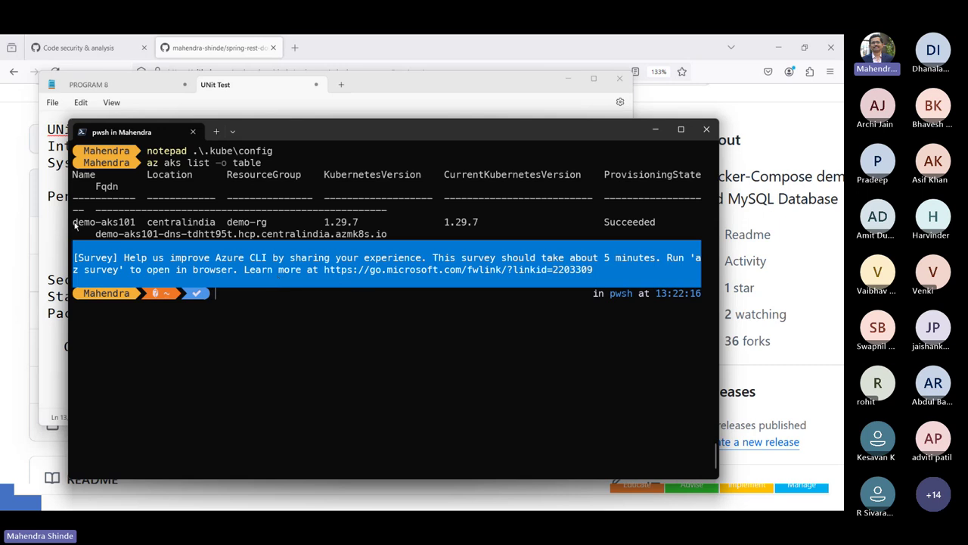
{"action": "left_click_drag", "start_coordinate": [73, 224], "coordinate": [136, 221]}
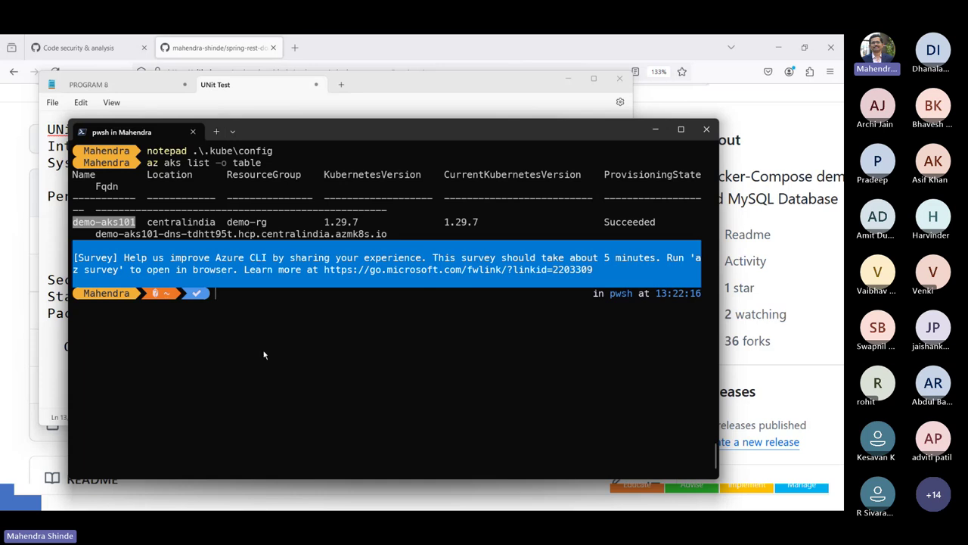
Step: Recall the previous az aks list command and change it to begin with az aks get
{"action": "key", "text": "Up"}
{"action": "key", "text": "BackSpace"}
{"action": "key", "text": "BackSpace"}
{"action": "key", "text": "BackSpace"}
{"action": "key", "text": "BackSpace"}
{"action": "key", "text": "BackSpace"}
{"action": "key", "text": "BackSpace"}
{"action": "key", "text": "BackSpace"}
{"action": "key", "text": "BackSpace"}
{"action": "key", "text": "BackSpace"}
{"action": "key", "text": "BackSpace"}
{"action": "key", "text": "BackSpace"}
{"action": "key", "text": "BackSpace"}
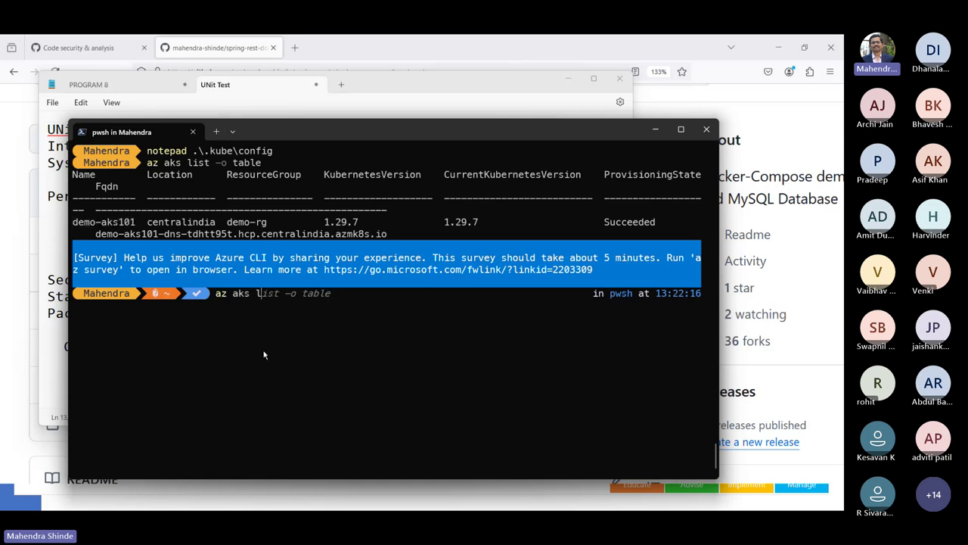
{"action": "key", "text": "BackSpace"}
{"action": "type", "text": "get"}
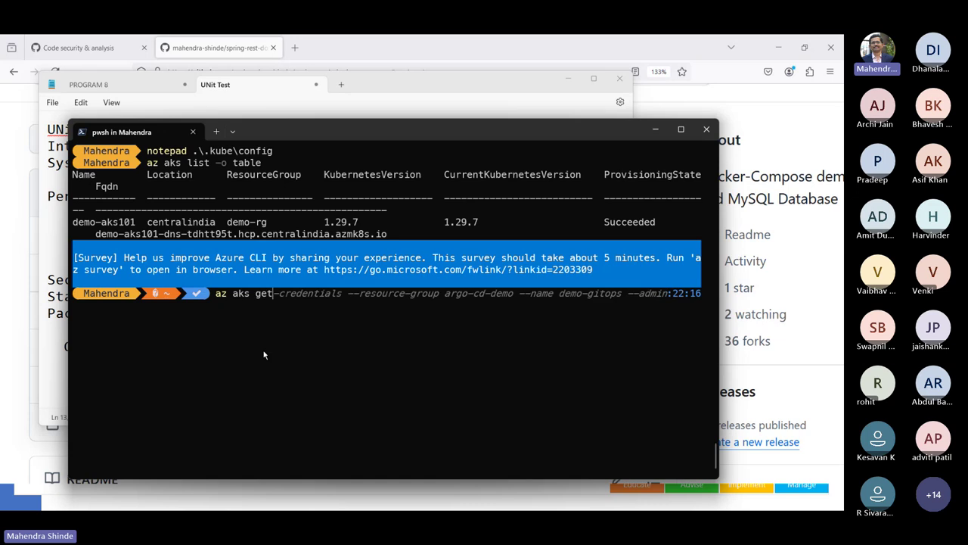
Step: Complete the command as az aks get-credentials --resource-group demo-rg -n demo-aks101 -admin and run it
{"action": "key", "text": "ctrl+Right"}
{"action": "key", "text": "ctrl+Right"}
{"action": "key", "text": "ctrl+Right"}
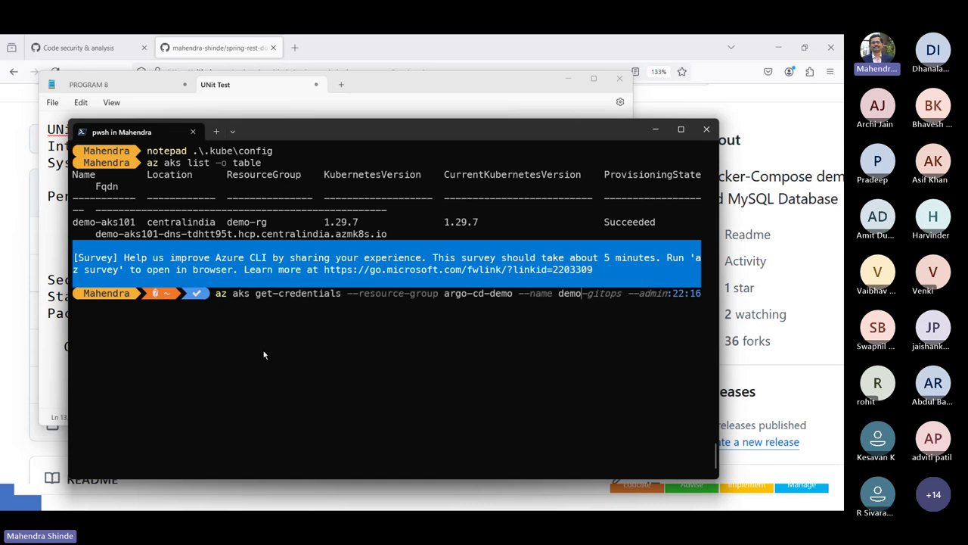
{"action": "type", "text": "--n"}
{"action": "key", "text": "BackSpace"}
{"action": "key", "text": "BackSpace"}
{"action": "key", "text": "BackSpace"}
{"action": "key", "text": "BackSpace"}
{"action": "key", "text": "BackSpace"}
{"action": "key", "text": "BackSpace"}
{"action": "key", "text": "BackSpace"}
{"action": "key", "text": "BackSpace"}
{"action": "key", "text": "BackSpace"}
{"action": "key", "text": "BackSpace"}
{"action": "key", "text": "BackSpace"}
{"action": "key", "text": "BackSpace"}
{"action": "key", "text": "BackSpace"}
{"action": "key", "text": "BackSpace"}
{"action": "key", "text": "BackSpace"}
{"action": "key", "text": "BackSpace"}
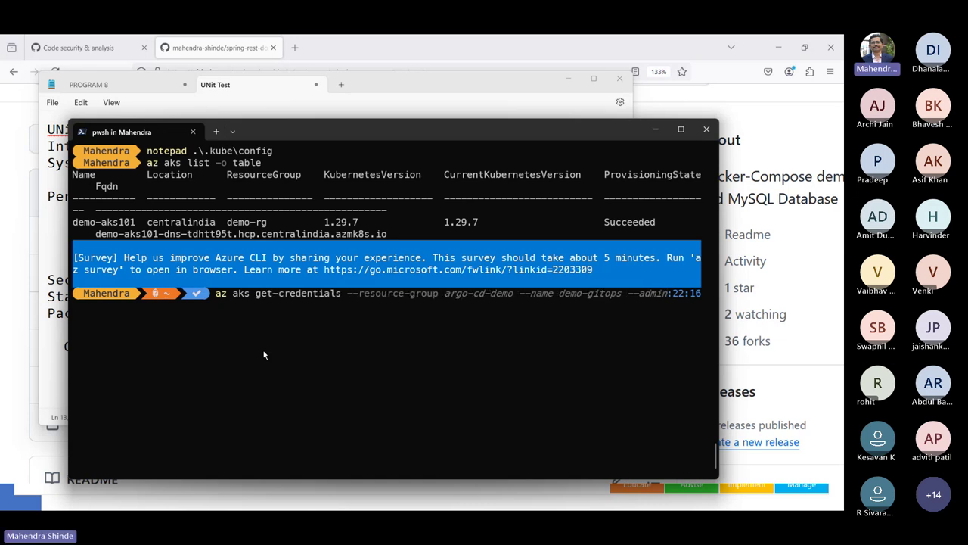
{"action": "type", "text": "demo-rg "}
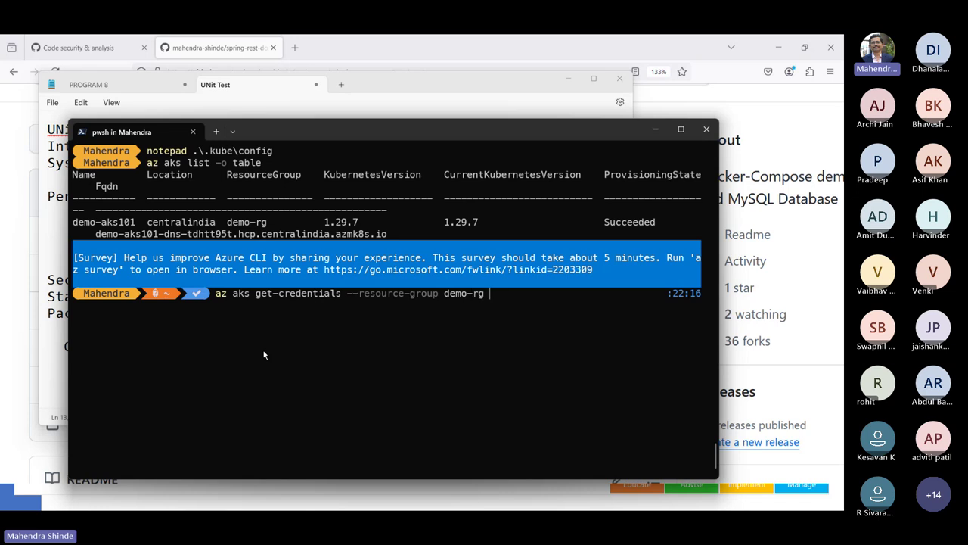
{"action": "type", "text": "-n demo-aks101 --admin"}
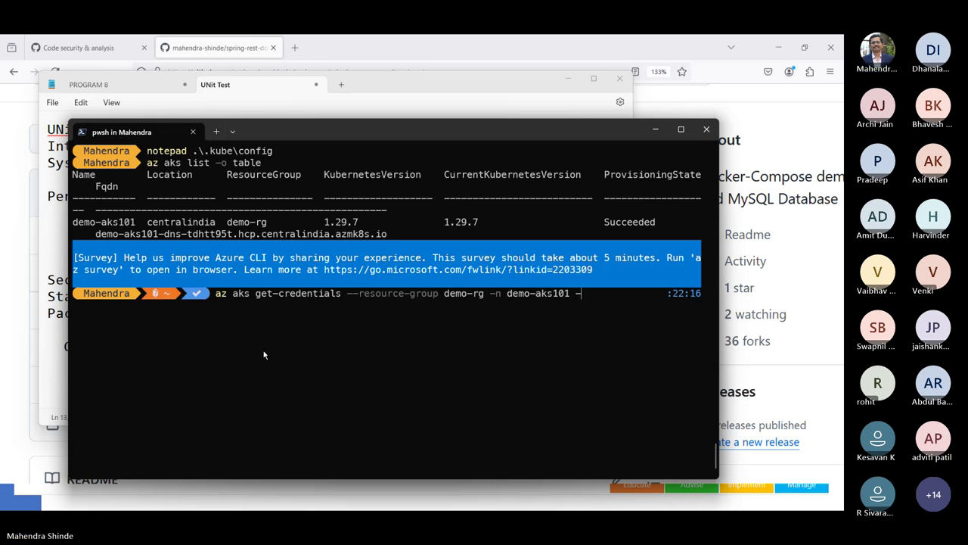
{"action": "key", "text": "Return"}
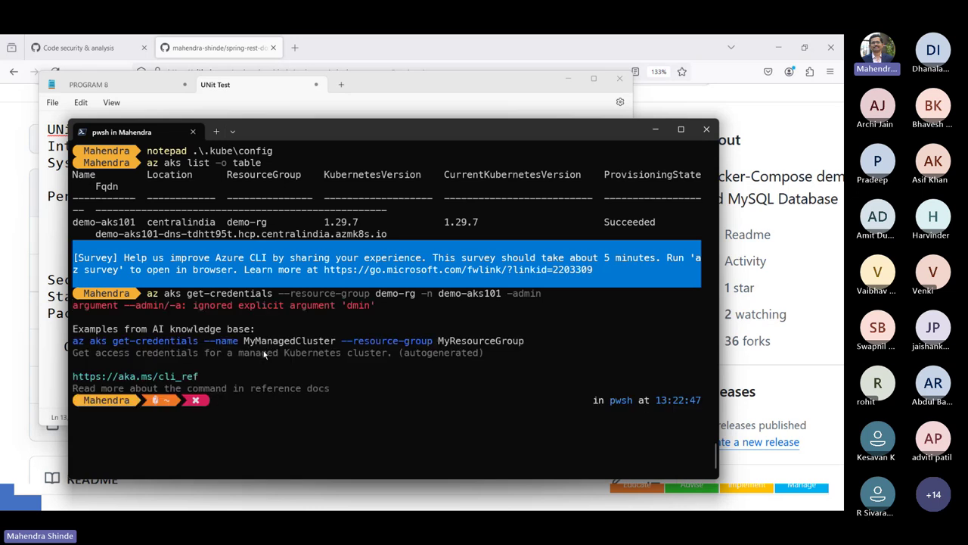
Step: Correct the flag to --admin in the get-credentials command for demo-aks101 and run it again
{"action": "key", "text": "Up"}
{"action": "key", "text": "Left"}
{"action": "key", "text": "Left"}
{"action": "key", "text": "Left"}
{"action": "key", "text": "Left"}
{"action": "key", "text": "Left"}
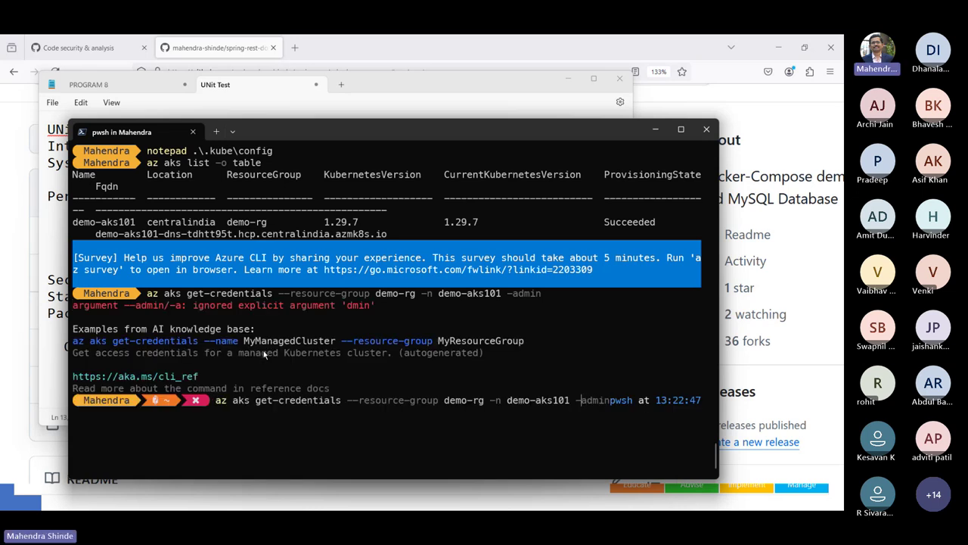
{"action": "type", "text": "-"}
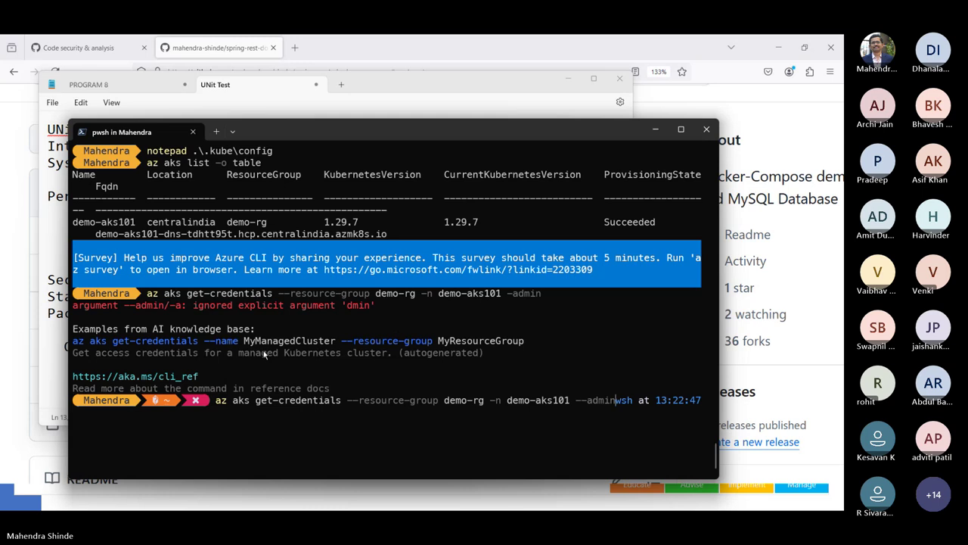
{"action": "key", "text": "Return"}
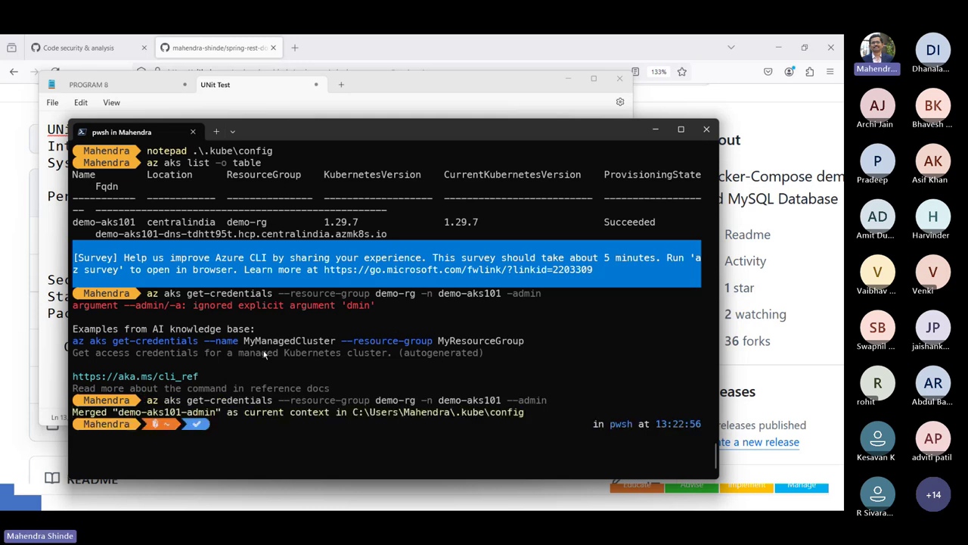
Step: Clear the terminal and query the connected cluster with kubectl cluster-info
{"action": "key", "text": "ctrl+k"}
{"action": "type", "text": "kubectl"}
{"action": "key", "text": "BackSpace"}
{"action": "key", "text": "ctrl+l"}
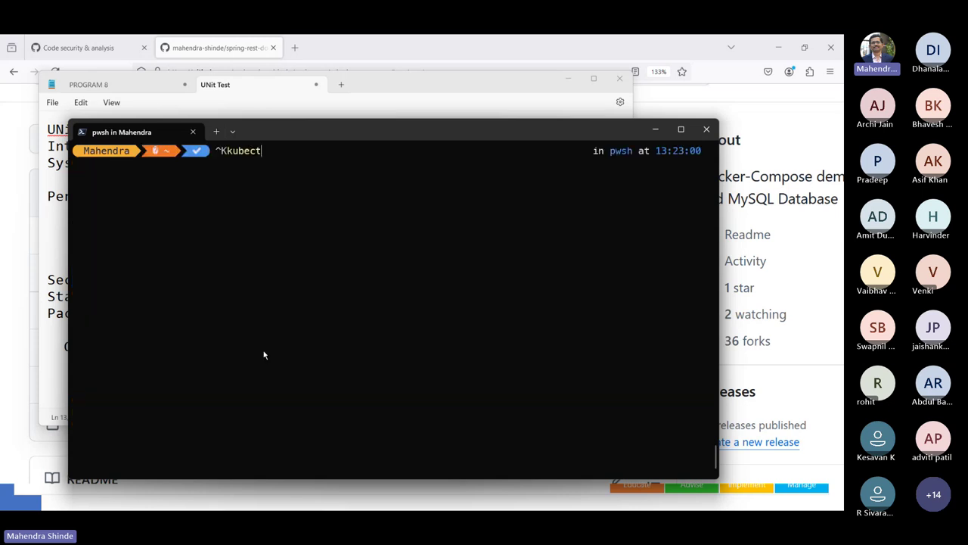
{"action": "key", "text": "BackSpace"}
{"action": "key", "text": "BackSpace"}
{"action": "key", "text": "BackSpace"}
{"action": "key", "text": "BackSpace"}
{"action": "key", "text": "BackSpace"}
{"action": "key", "text": "BackSpace"}
{"action": "key", "text": "BackSpace"}
{"action": "type", "text": "kubectl"}
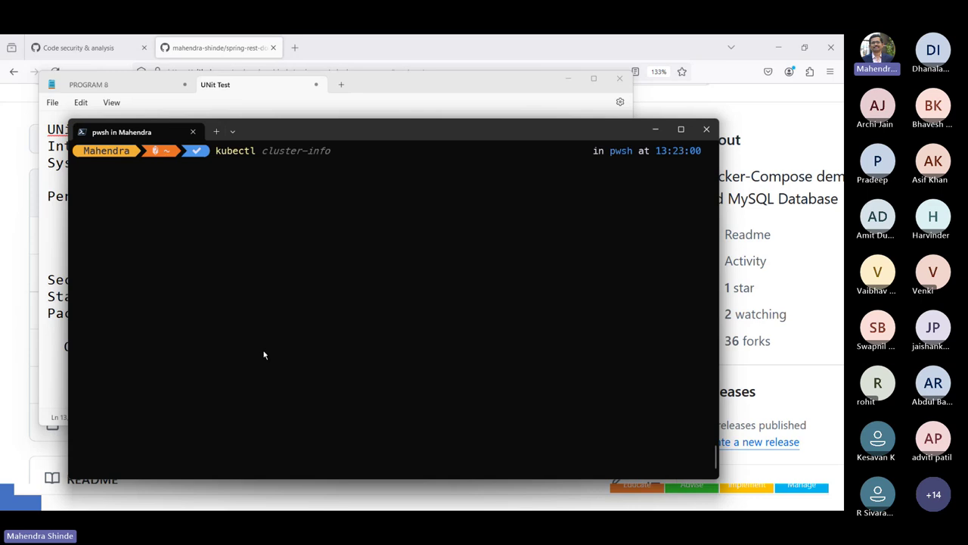
{"action": "key", "text": "Right"}
{"action": "key", "text": "Return"}
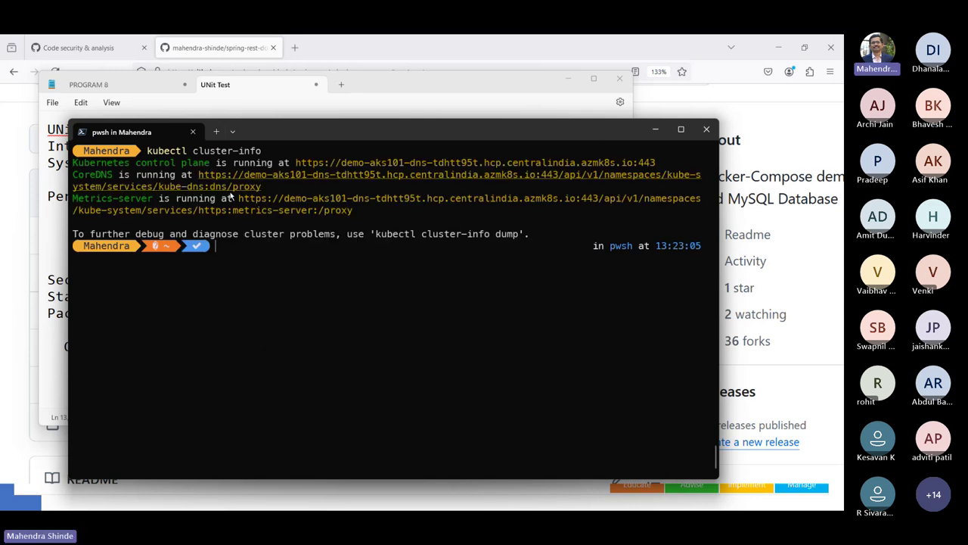
Step: List the cluster's nodes with kubectl get nodes
{"action": "type", "text": "k"}
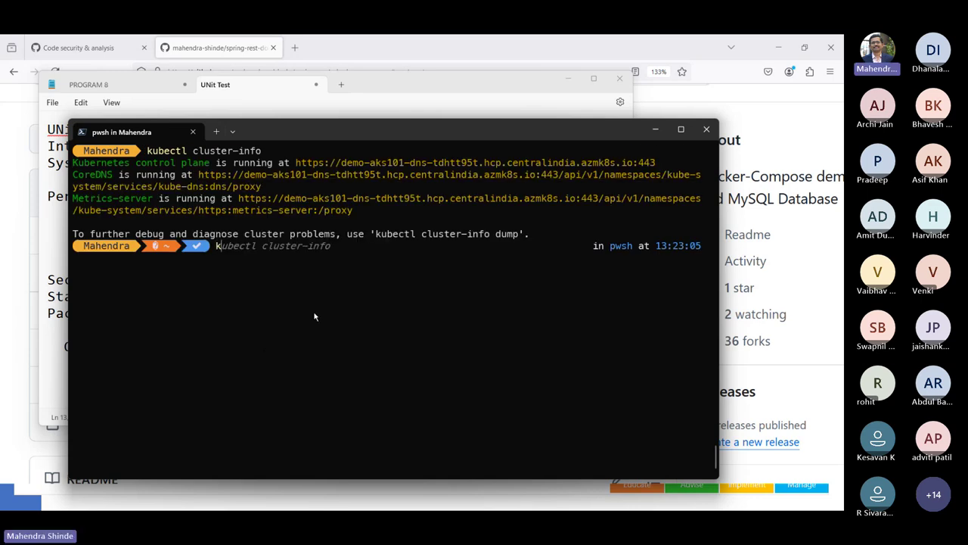
{"action": "type", "text": "ubectl get  ode"}
{"action": "key", "text": "BackSpace"}
{"action": "key", "text": "BackSpace"}
{"action": "key", "text": "BackSpace"}
{"action": "key", "text": "BackSpace"}
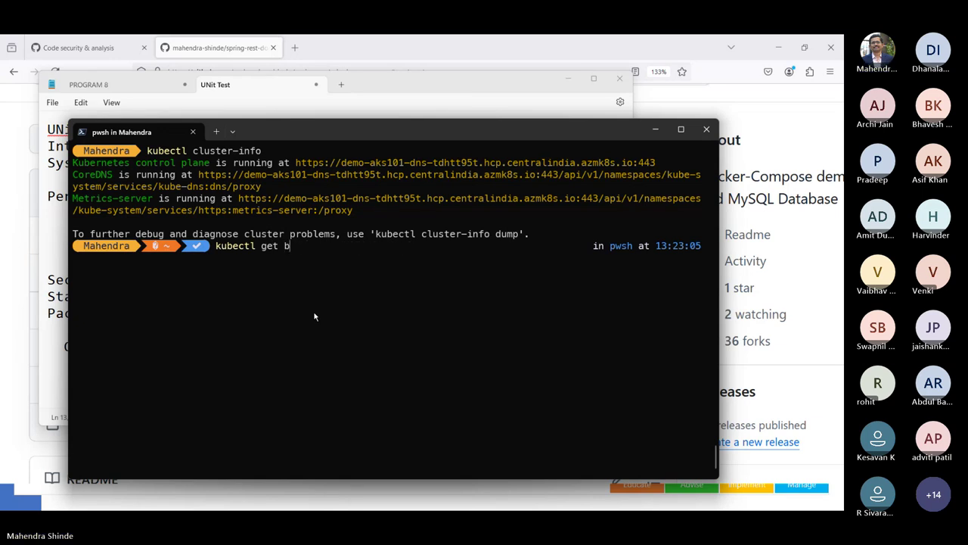
{"action": "type", "text": "nodes"}
{"action": "key", "text": "Return"}
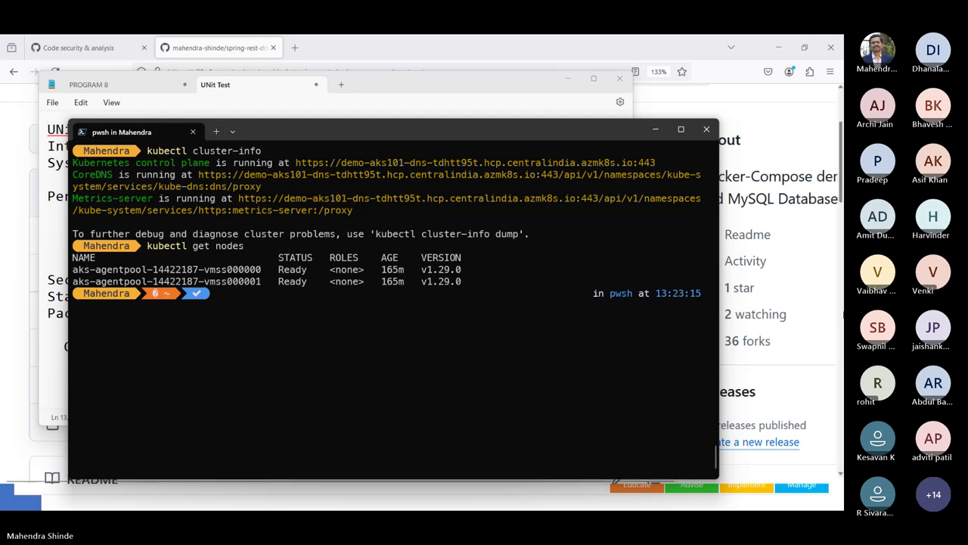
Step: Switch to Firefox, search for argo cd in a new tab, and open the Argo CD GitHub Pages result
{"action": "key", "text": "alt+Tab"}
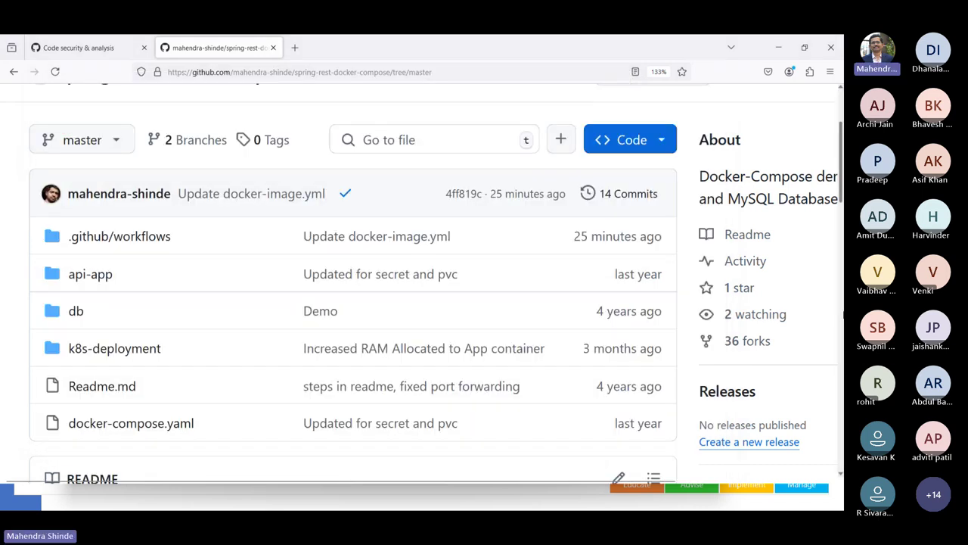
{"action": "key", "text": "ctrl+t"}
{"action": "type", "text": "argo"}
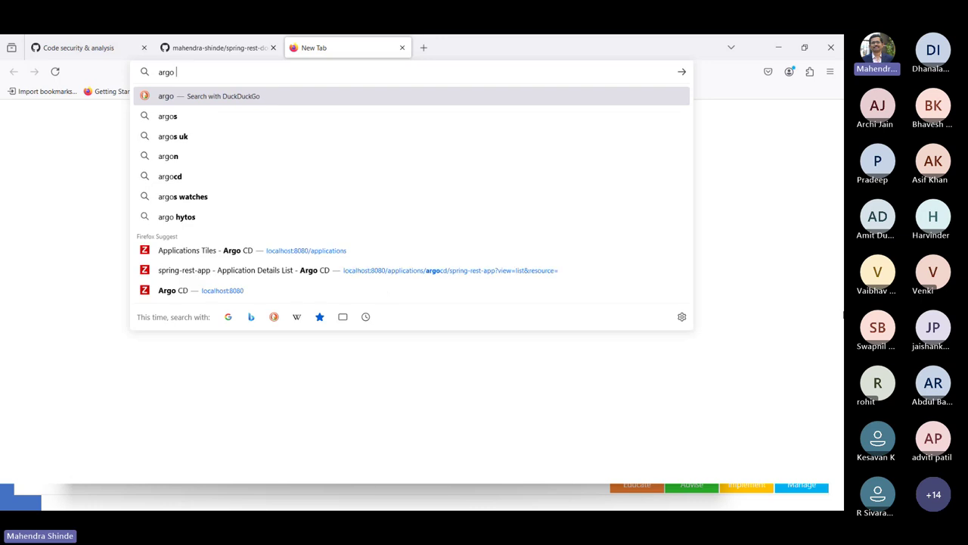
{"action": "type", "text": " cd"}
{"action": "key", "text": "Return"}
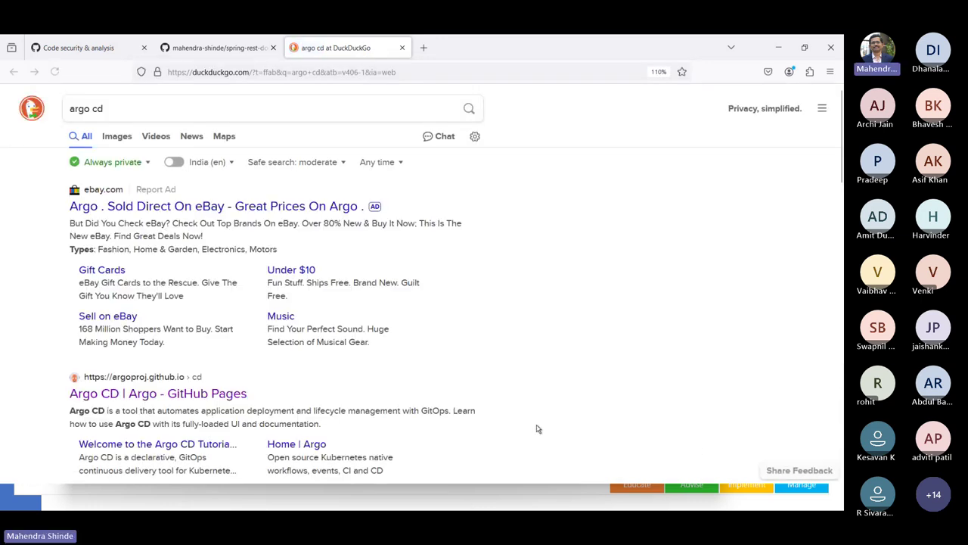
{"action": "left_click", "coordinate": [118, 394]}
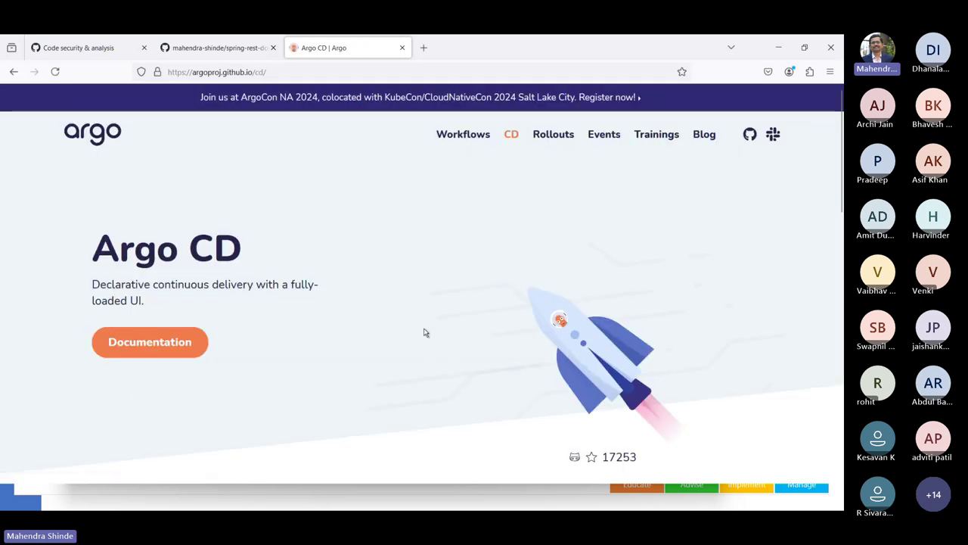
Step: Look through the Argo CD overview page and open its Get Started guide
{"action": "scroll", "coordinate": [425, 333], "scroll_direction": "down", "scroll_amount": 5}
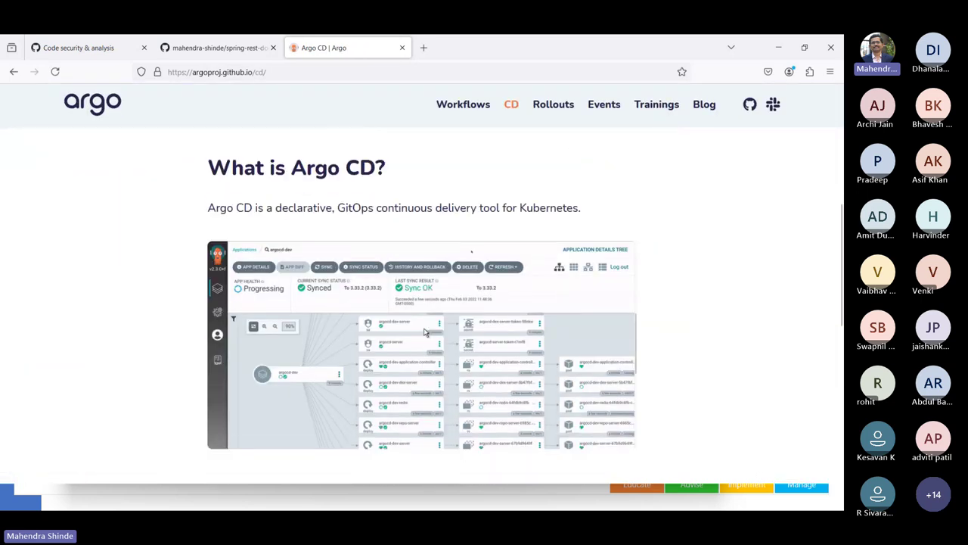
{"action": "scroll", "coordinate": [424, 333], "scroll_direction": "down", "scroll_amount": 3}
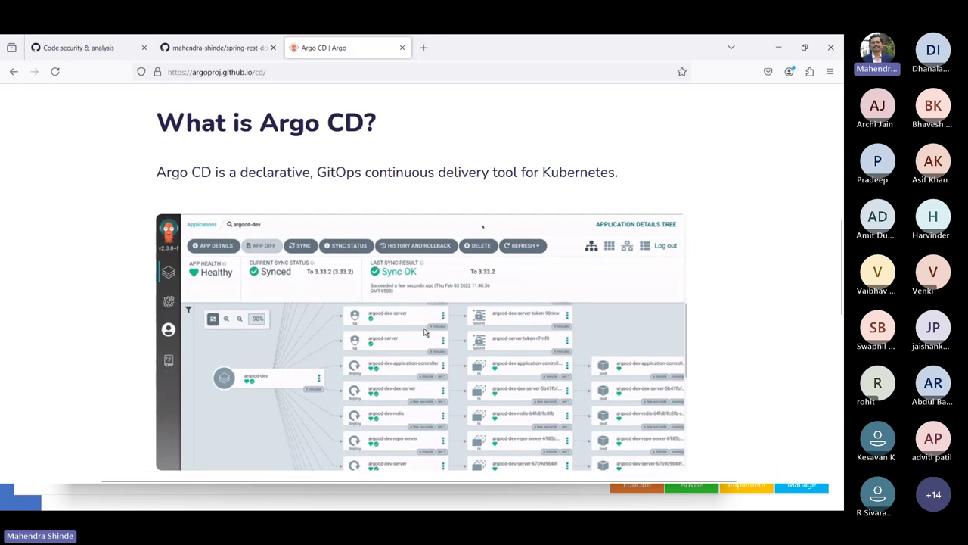
{"action": "scroll", "coordinate": [425, 333], "scroll_direction": "down", "scroll_amount": 3}
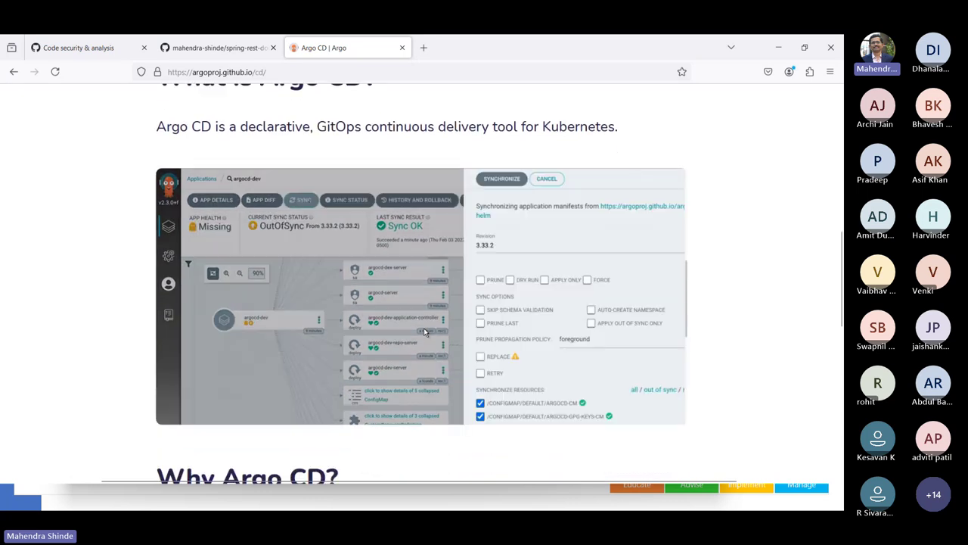
{"action": "scroll", "coordinate": [425, 333], "scroll_direction": "down", "scroll_amount": 3}
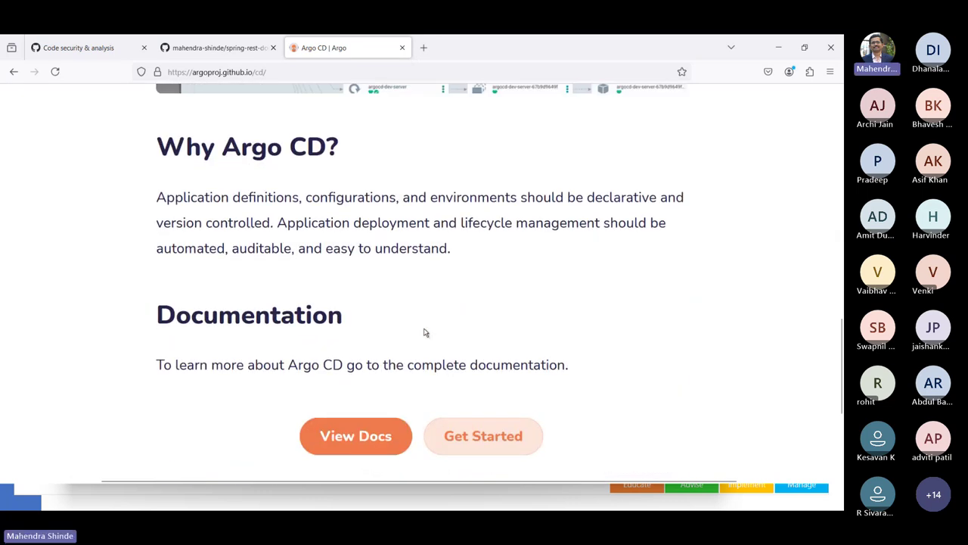
{"action": "scroll", "coordinate": [424, 333], "scroll_direction": "down", "scroll_amount": 3}
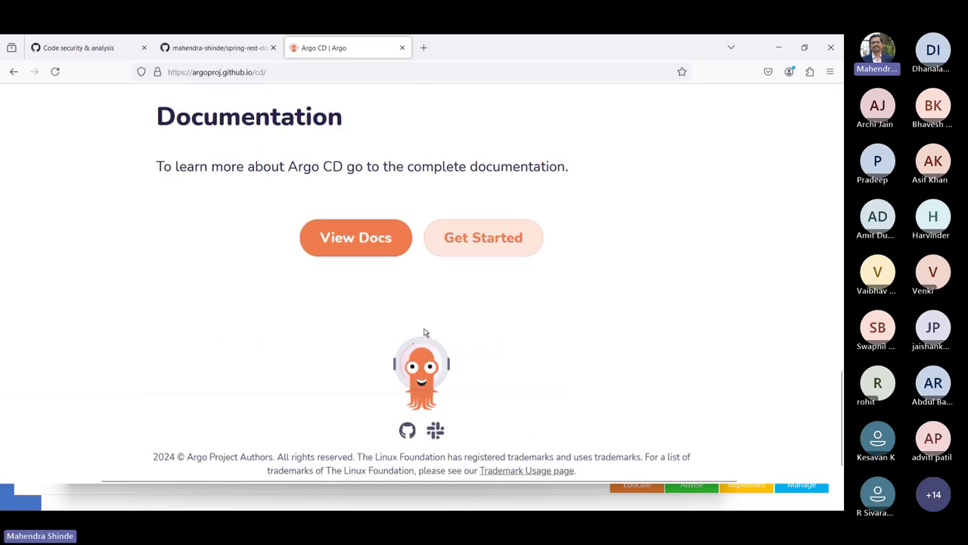
{"action": "left_click", "coordinate": [481, 233]}
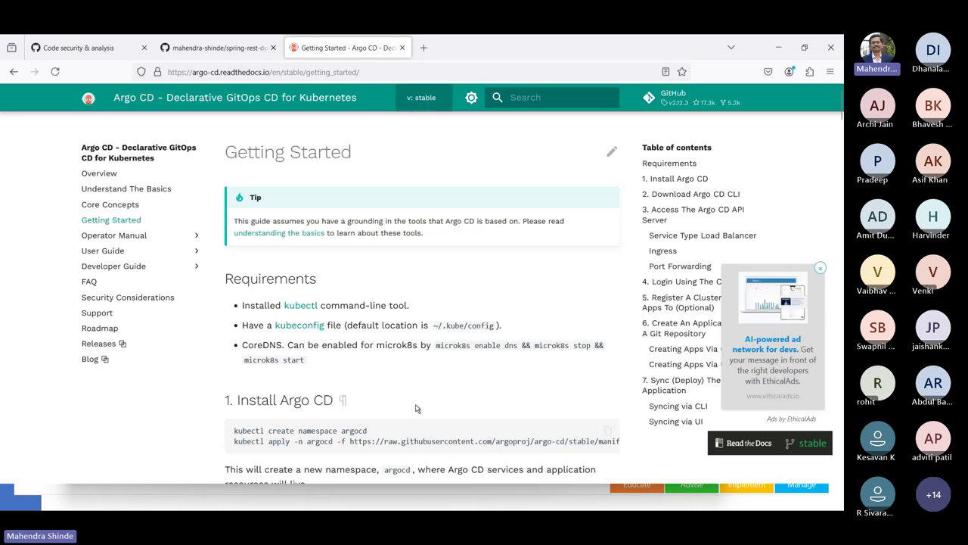
Step: Enlarge the Getting Started page and copy the commands under 1. Install Argo CD
{"action": "key", "text": "ctrl+plus"}
{"action": "key", "text": "ctrl+plus"}
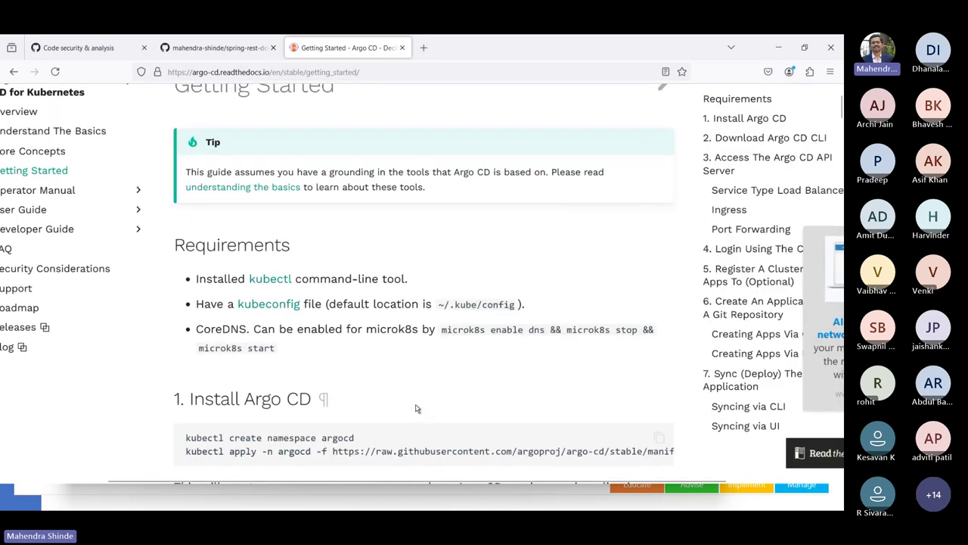
{"action": "scroll", "coordinate": [416, 409], "scroll_direction": "right", "scroll_amount": 1}
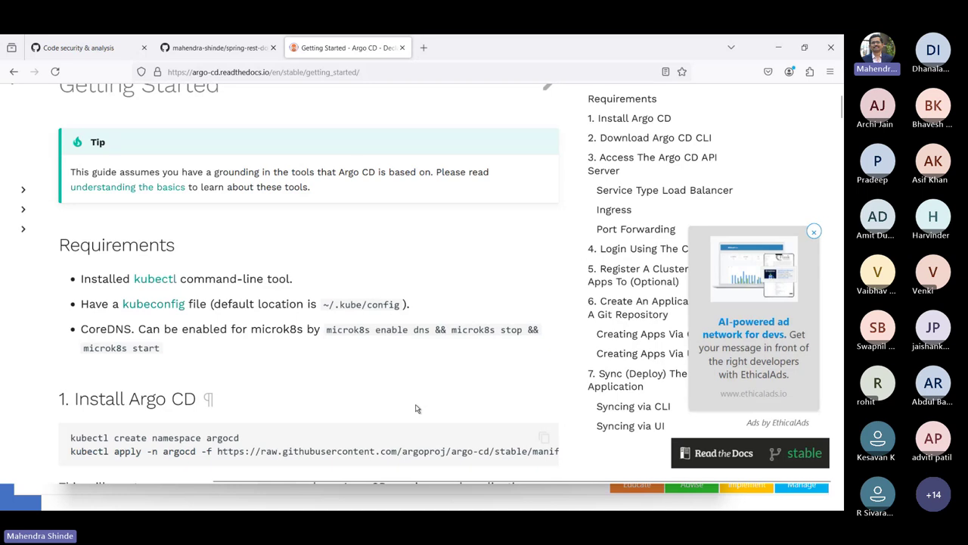
{"action": "left_click_drag", "start_coordinate": [352, 469], "coordinate": [209, 461]}
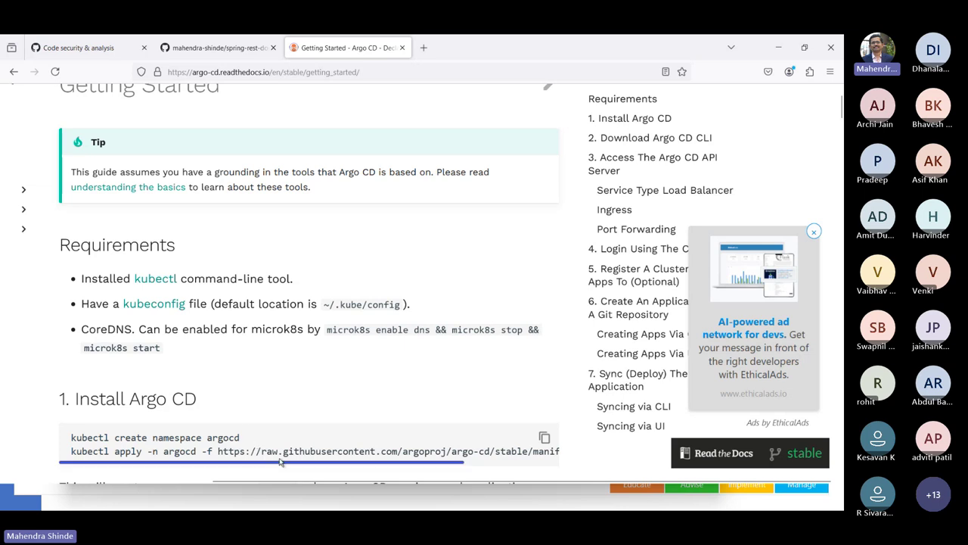
{"action": "left_click_drag", "start_coordinate": [279, 467], "coordinate": [260, 471]}
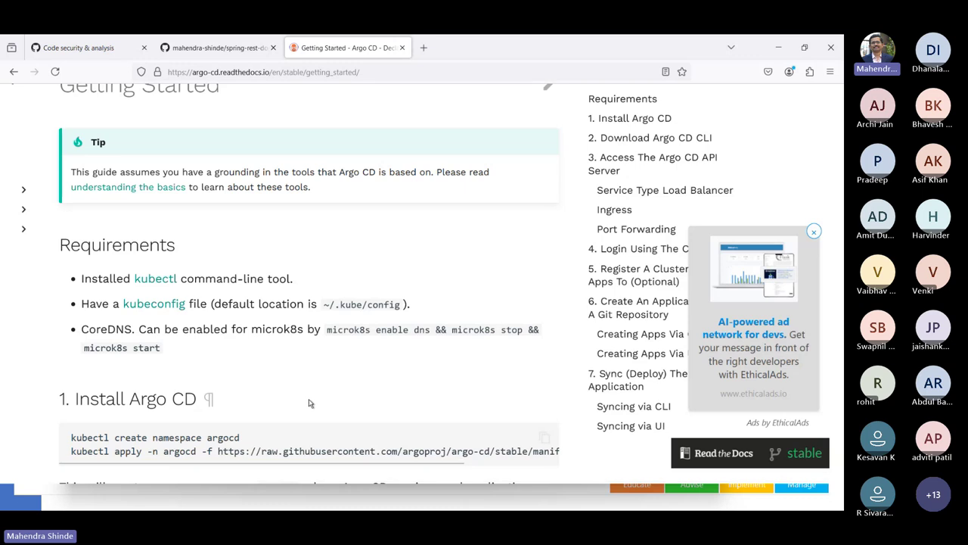
{"action": "scroll", "coordinate": [309, 403], "scroll_direction": "down", "scroll_amount": 2}
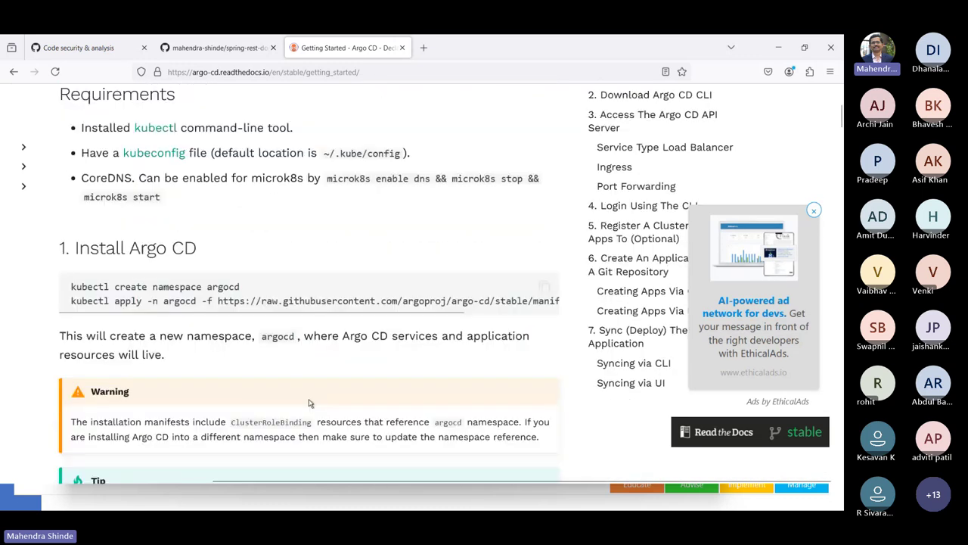
{"action": "left_click", "coordinate": [544, 287]}
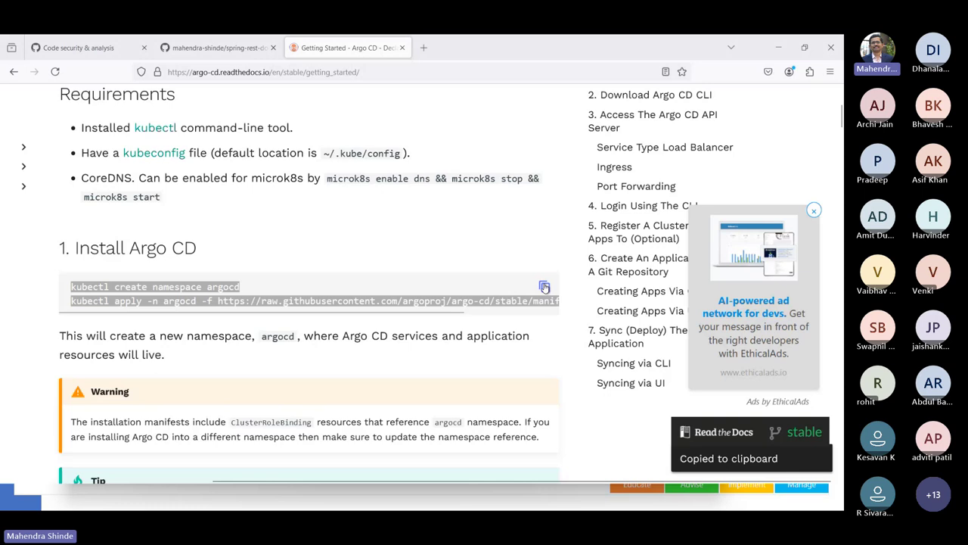
Step: Return to the terminal and paste the copied commands to create the argocd namespace and apply the Argo CD install.yaml manifest
{"action": "key", "text": "alt+Tab"}
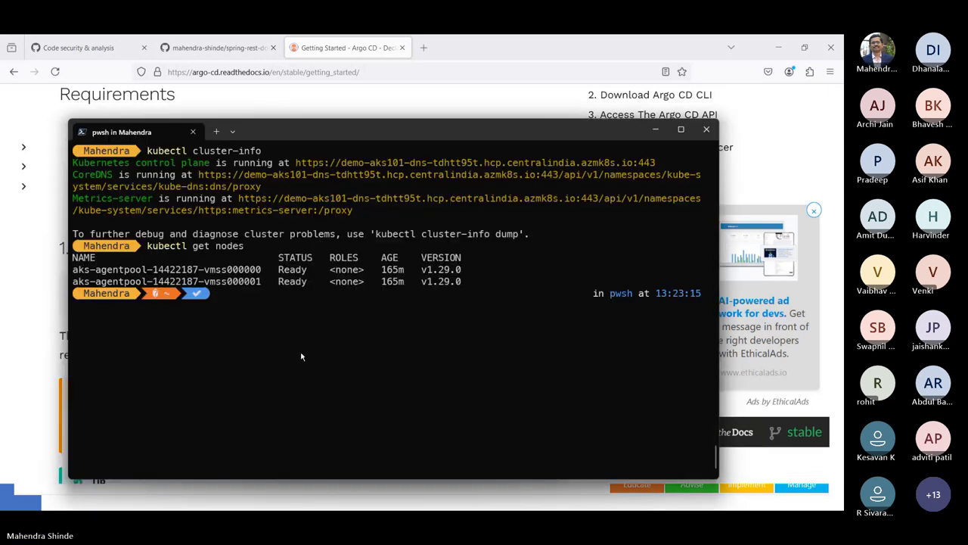
{"action": "key", "text": "ctrl+v"}
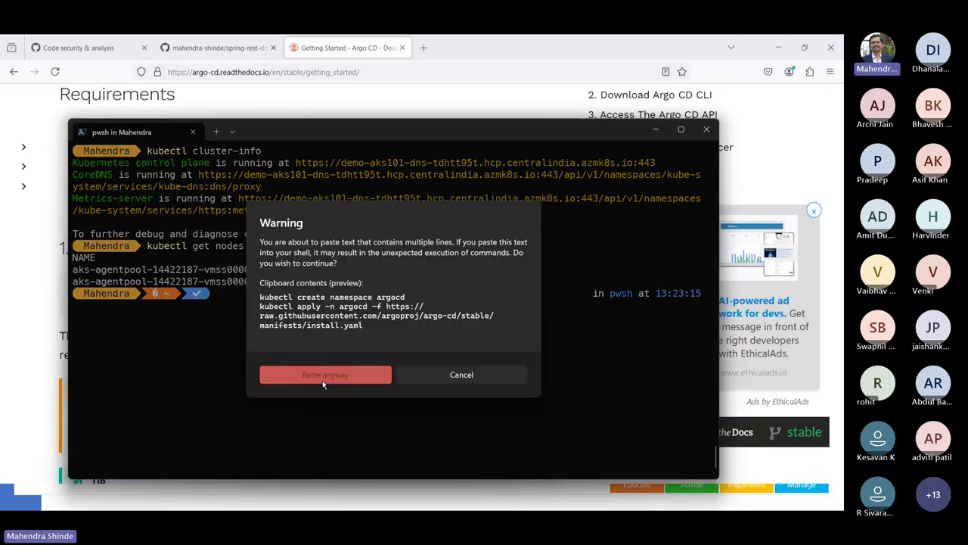
{"action": "left_click", "coordinate": [318, 376]}
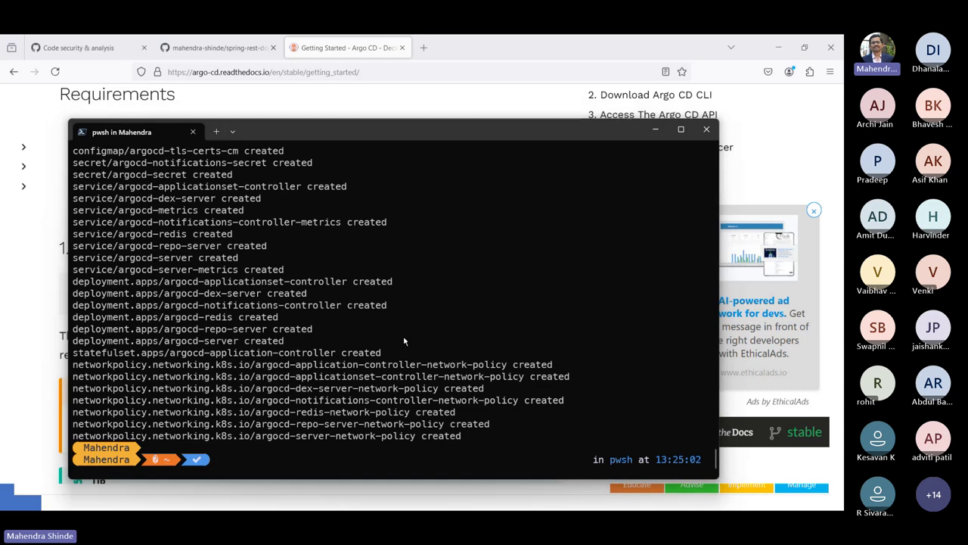
Step: Switch to Firefox, read on to 2. Download Argo CD CLI in the Getting Started guide, and open its latest-release link in a new tab
{"action": "key", "text": "alt+Tab"}
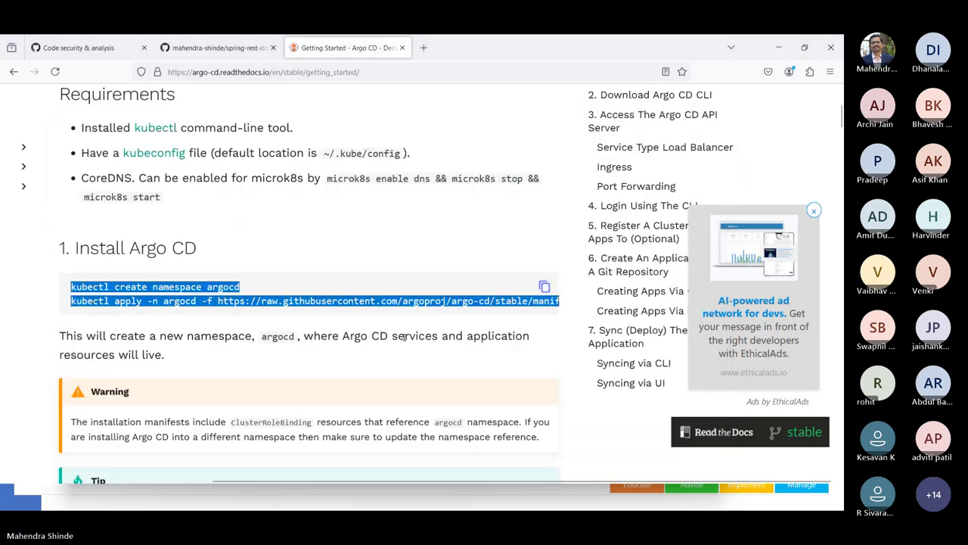
{"action": "scroll", "coordinate": [285, 406], "scroll_direction": "down", "scroll_amount": 3}
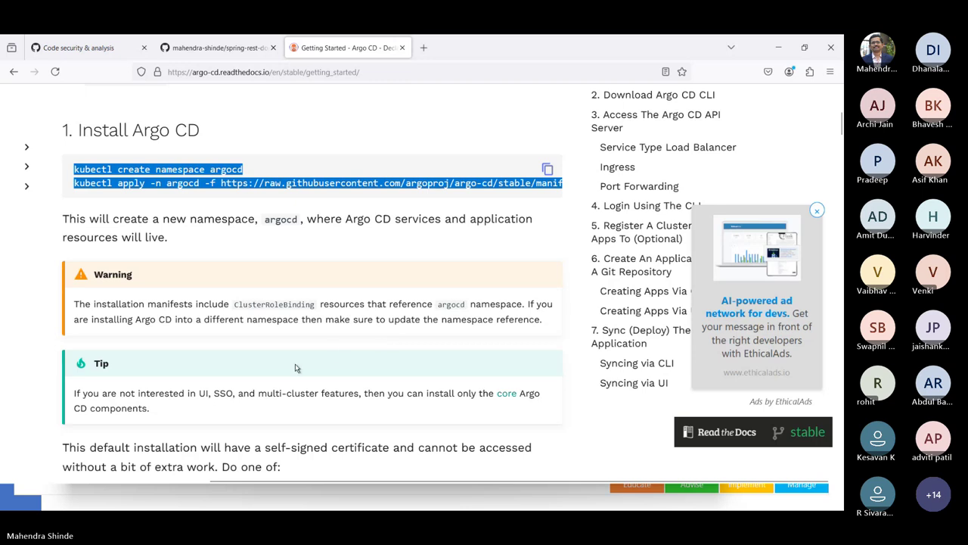
{"action": "scroll", "coordinate": [350, 383], "scroll_direction": "down", "scroll_amount": 1}
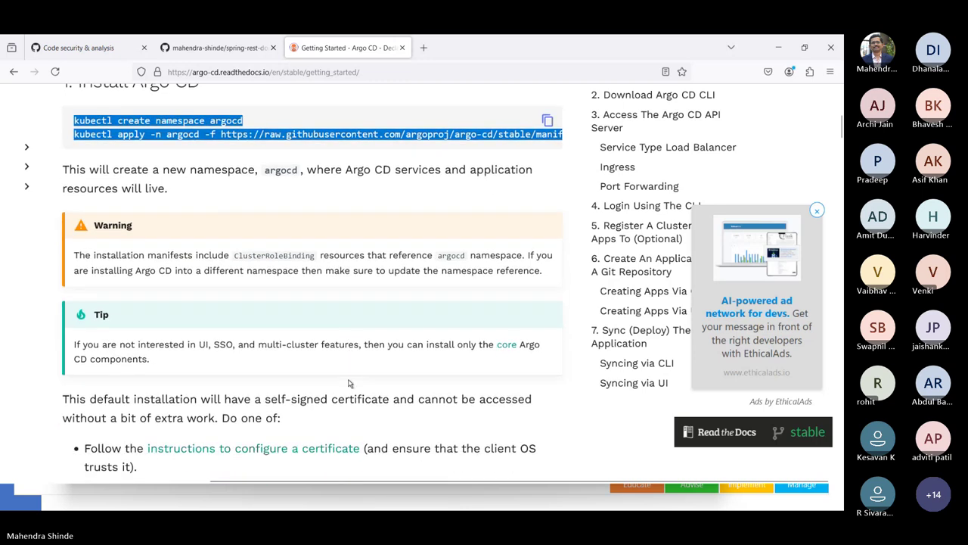
{"action": "scroll", "coordinate": [349, 384], "scroll_direction": "down", "scroll_amount": 8}
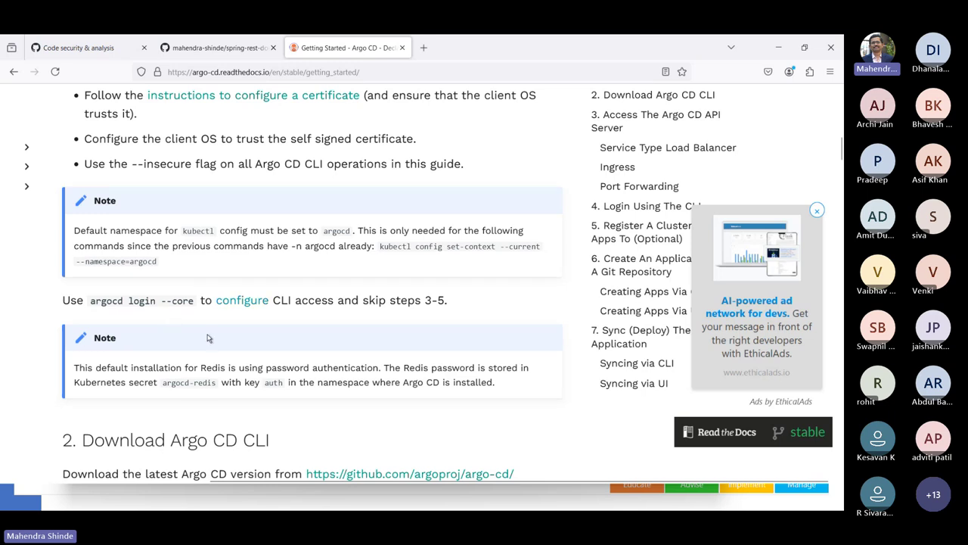
{"action": "scroll", "coordinate": [208, 338], "scroll_direction": "down", "scroll_amount": 5}
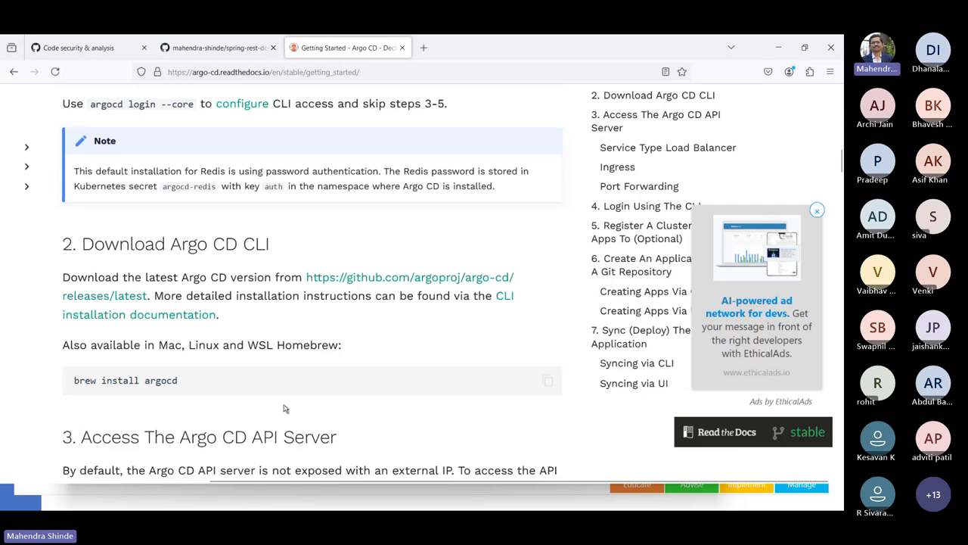
{"action": "middle_click", "coordinate": [440, 285]}
{"action": "key", "text": "ctrl+Tab"}
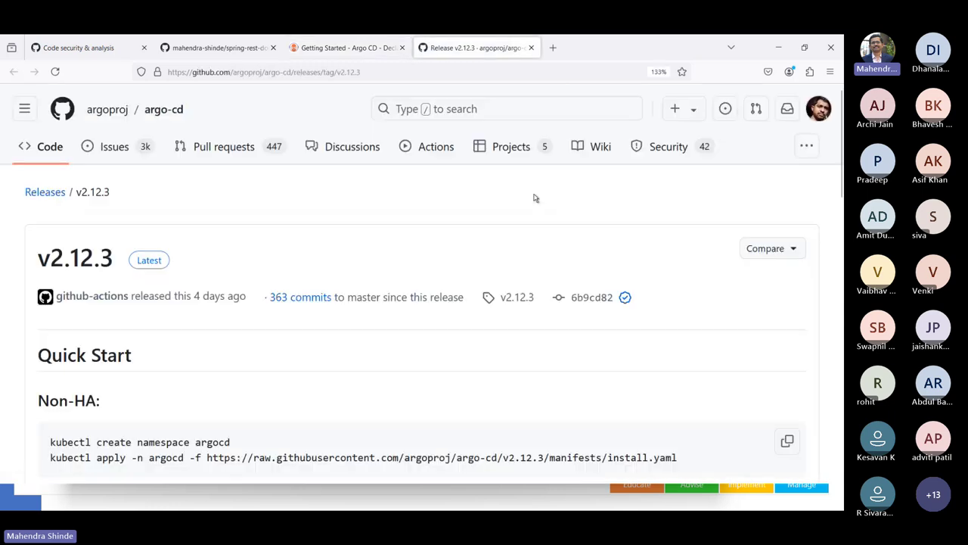
Step: Download argocd-windows-amd64.exe from the assets of the Argo CD v2.12.3 release
{"action": "scroll", "coordinate": [387, 362], "scroll_direction": "down", "scroll_amount": 2}
{"action": "scroll", "coordinate": [386, 362], "scroll_direction": "down", "scroll_amount": 6}
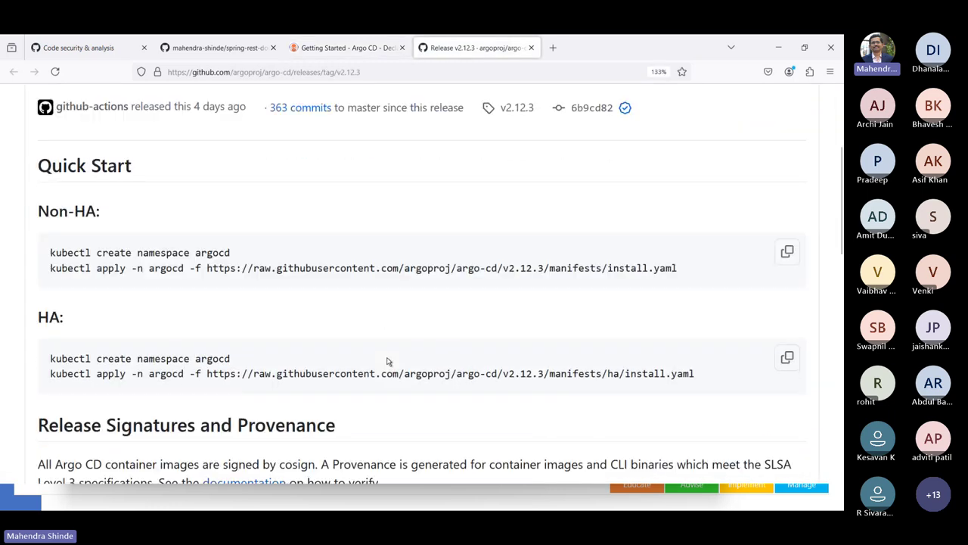
{"action": "scroll", "coordinate": [386, 362], "scroll_direction": "down", "scroll_amount": 7}
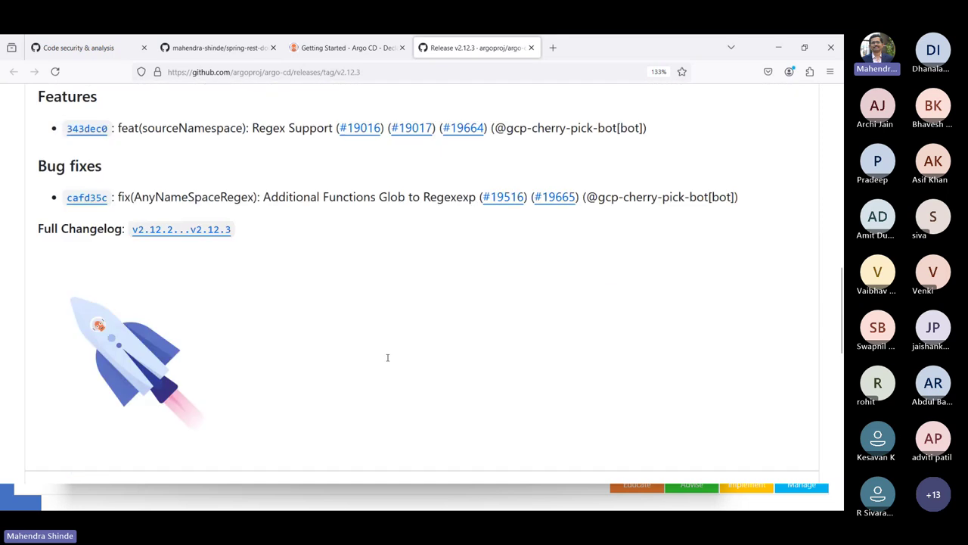
{"action": "scroll", "coordinate": [386, 361], "scroll_direction": "down", "scroll_amount": 1}
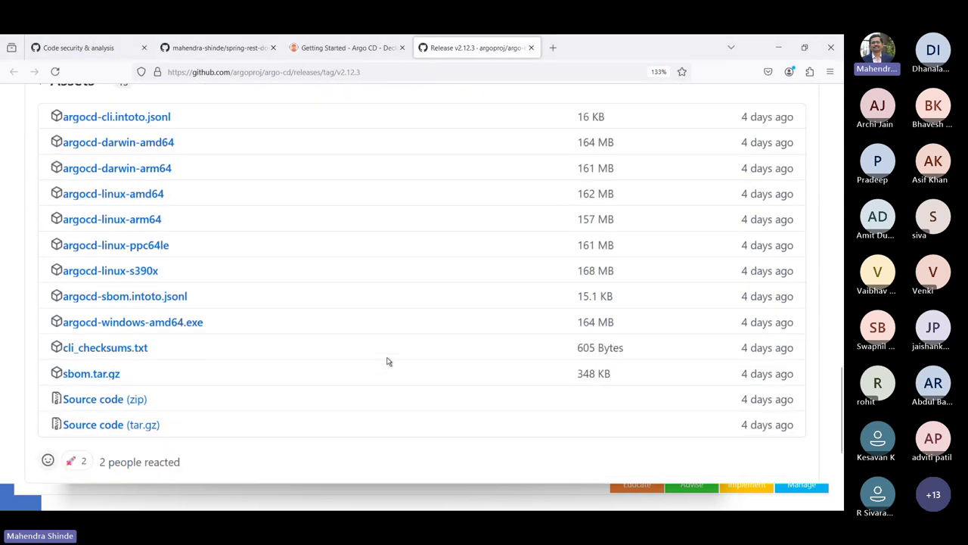
{"action": "left_click", "coordinate": [166, 326]}
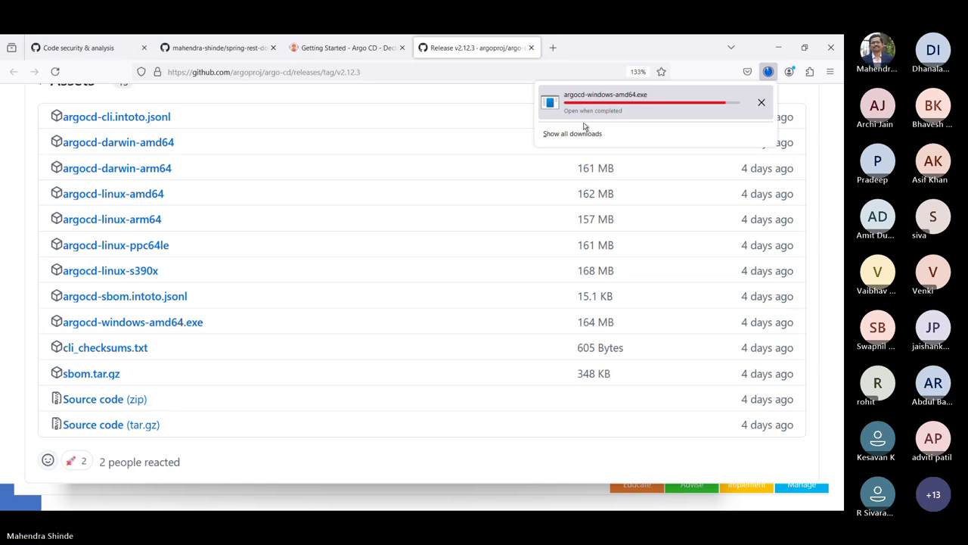
Step: Return to the Argo CD Getting Started page
{"action": "left_click", "coordinate": [310, 48]}
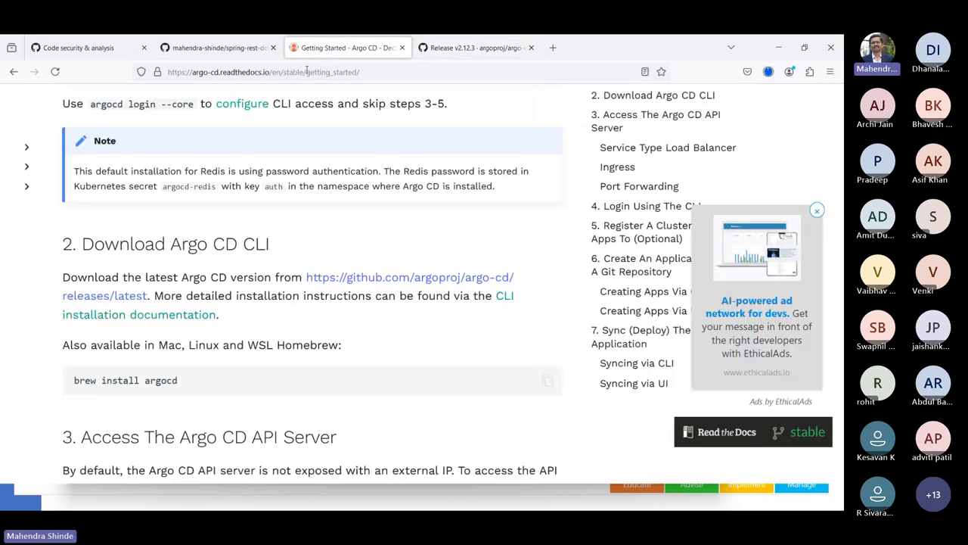
{"action": "left_click", "coordinate": [307, 72]}
{"action": "key", "text": "alt+Tab"}
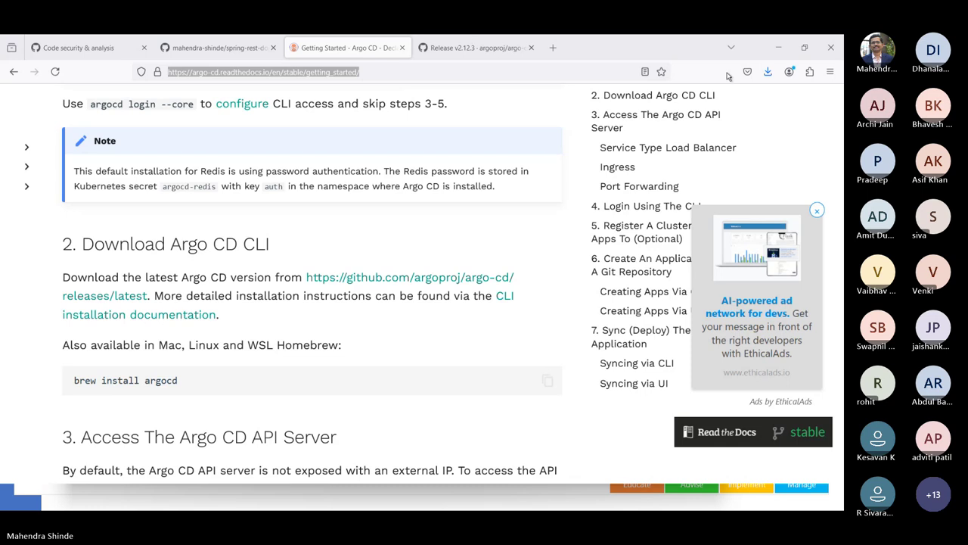
{"action": "key", "text": "alt+Tab"}
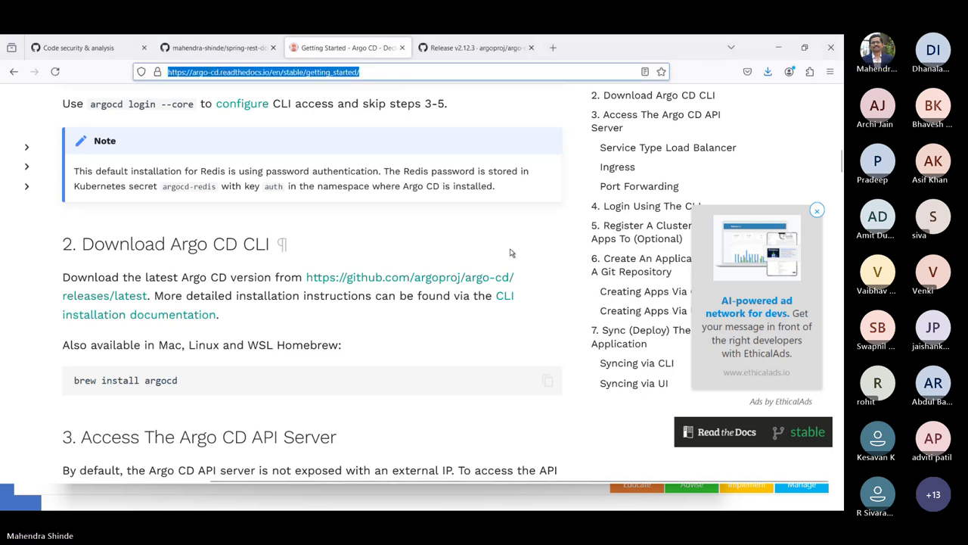
{"action": "left_click", "coordinate": [768, 72]}
{"action": "left_click", "coordinate": [676, 106]}
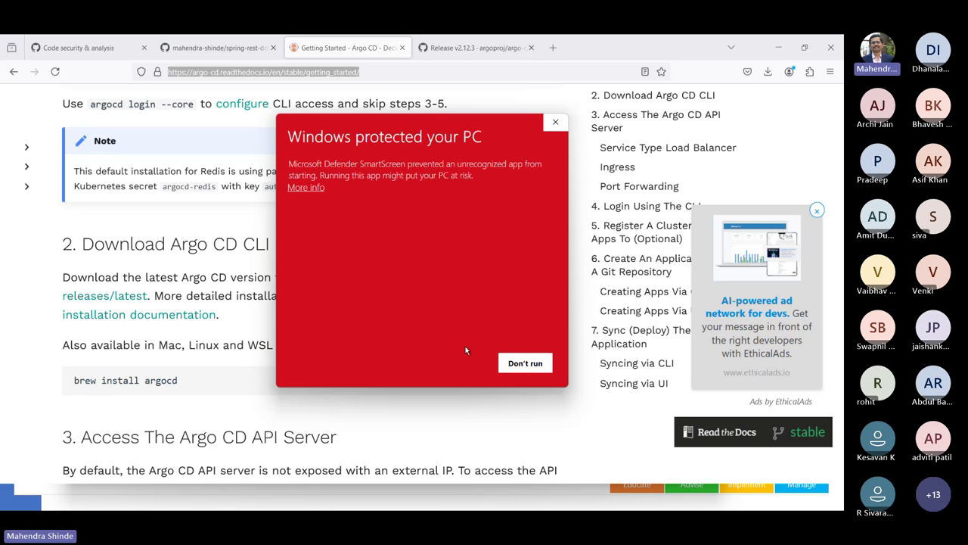
{"action": "left_click", "coordinate": [522, 366]}
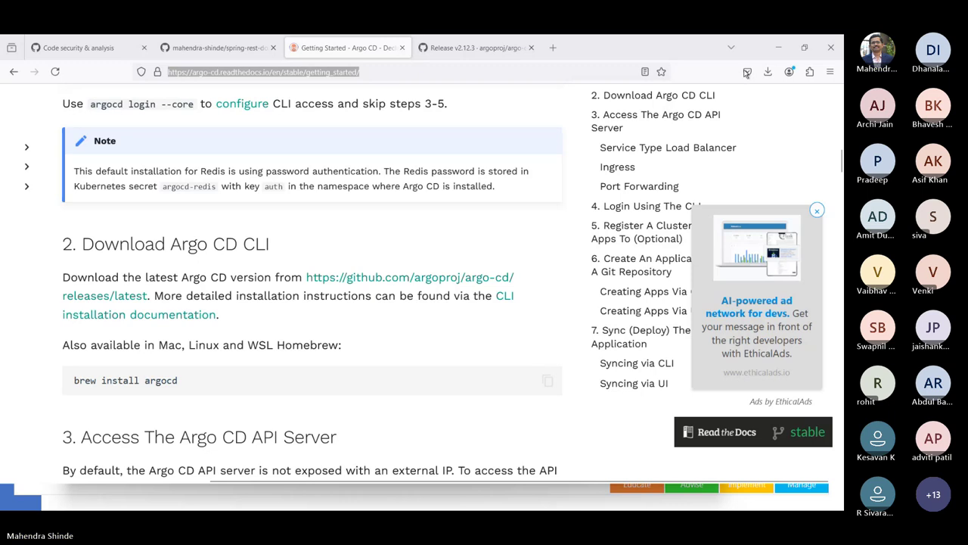
Step: Launch the downloaded argocd-windows-amd64.exe and allow it to run despite the SmartScreen block
{"action": "left_click", "coordinate": [767, 74]}
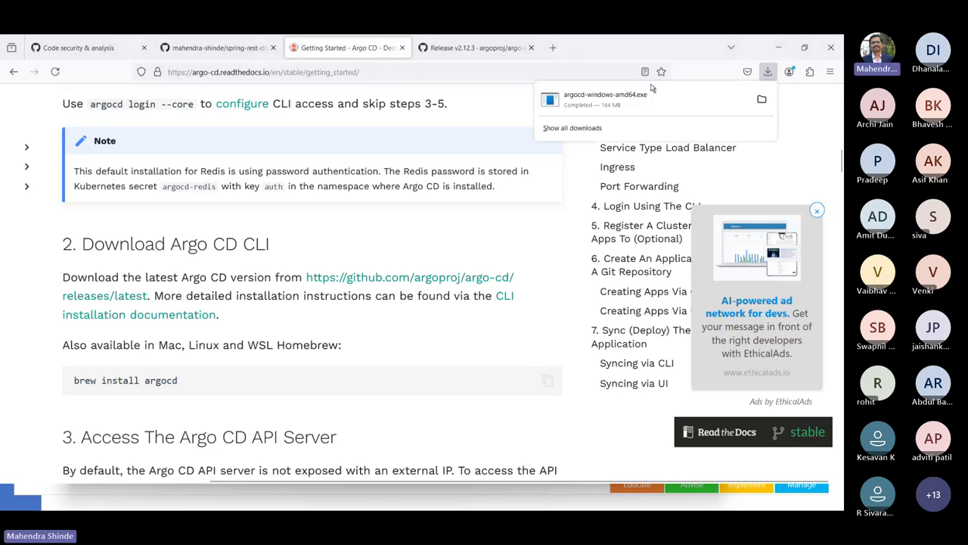
{"action": "key", "text": "Escape"}
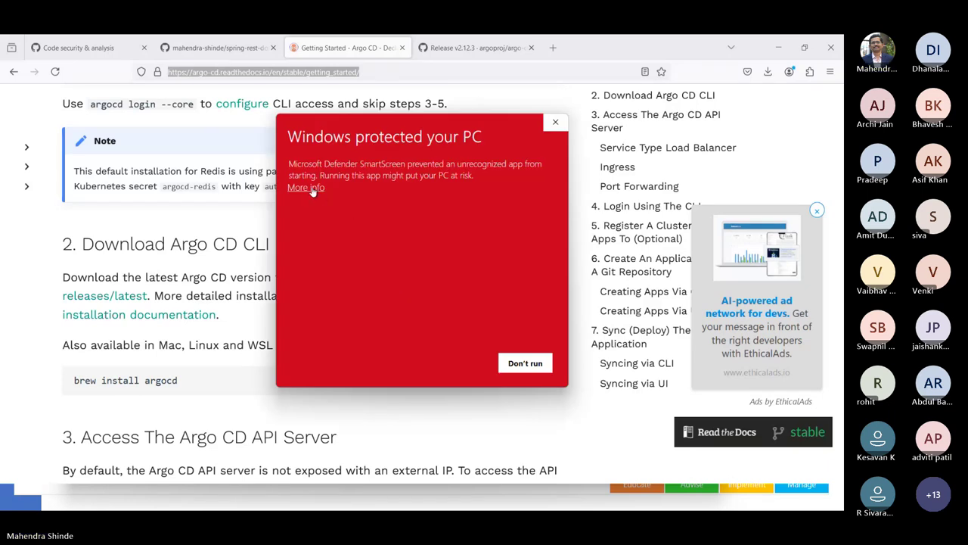
{"action": "left_click", "coordinate": [312, 188]}
{"action": "left_click", "coordinate": [458, 366]}
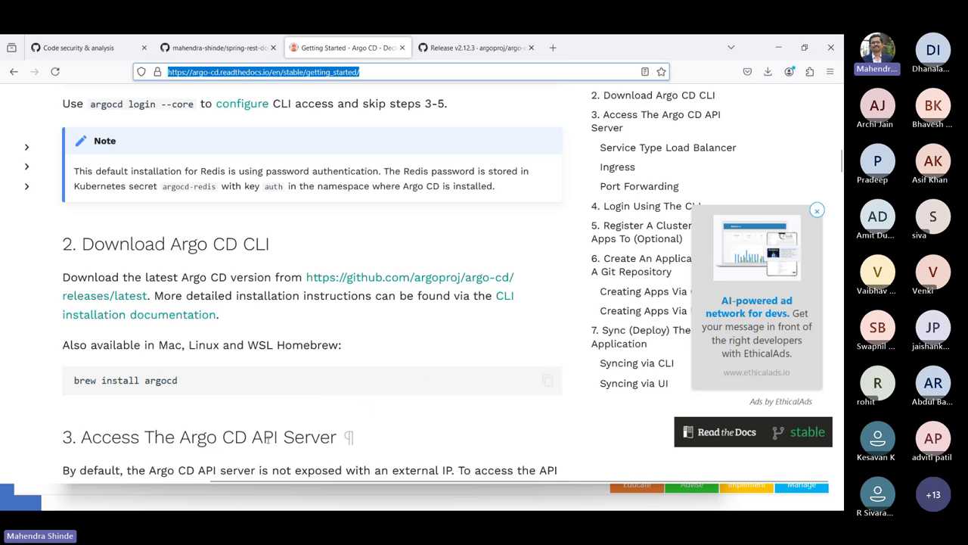
Step: Switch to the new PowerShell window and change to the Downloads folder
{"action": "key", "text": "alt+Tab"}
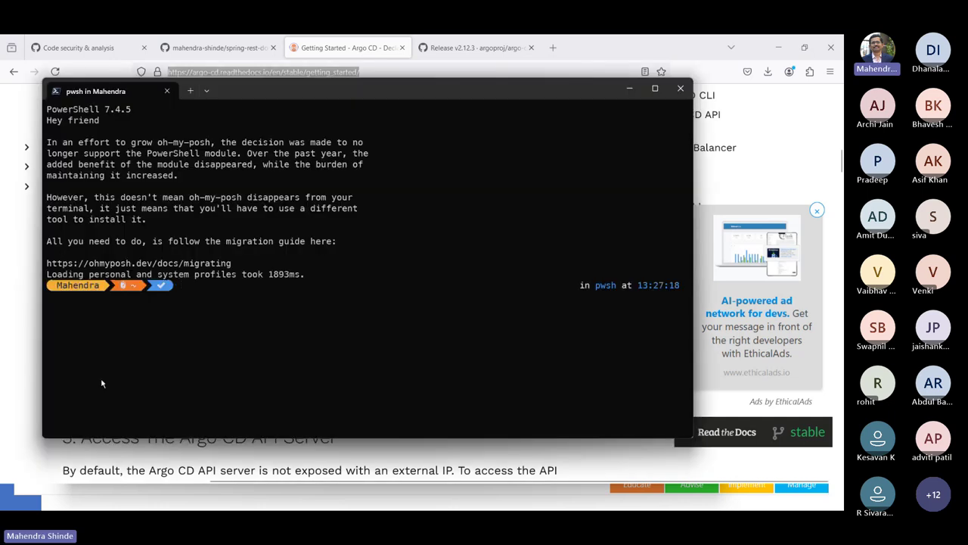
{"action": "type", "text": "cd .\\Downloads\\"}
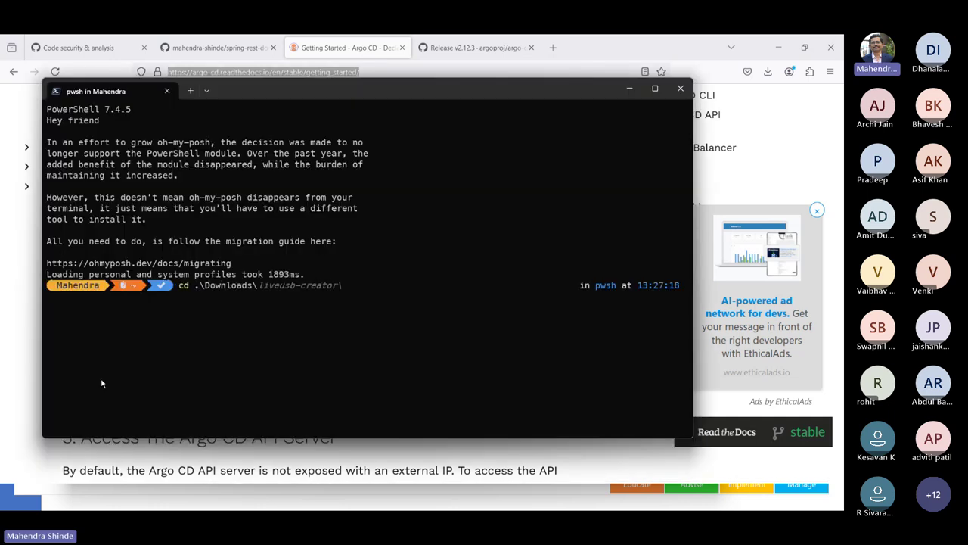
{"action": "key", "text": "Return"}
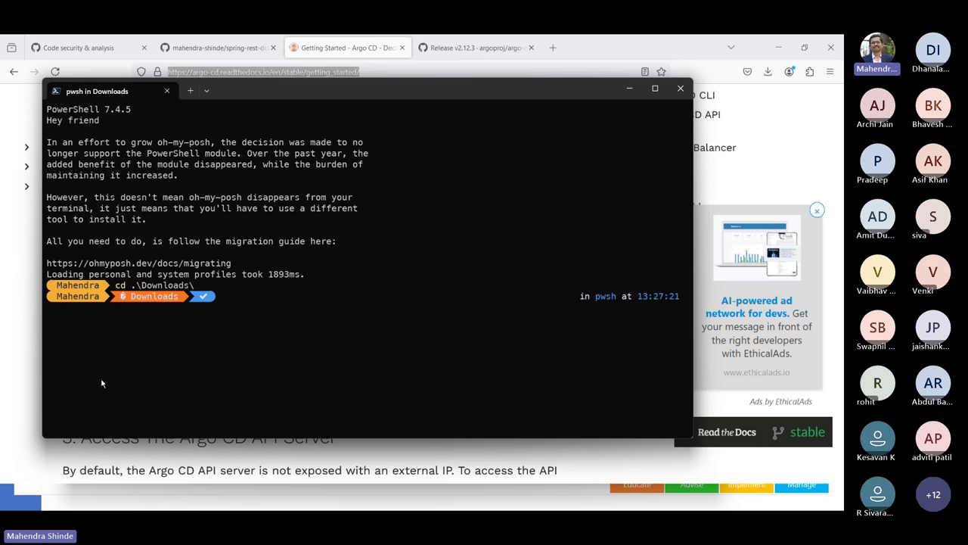
Step: Try to copy argocd-windows-amd64.exe to \tools and to \tool
{"action": "type", "text": "copy .\\argocd-windows-amd64.exe"}
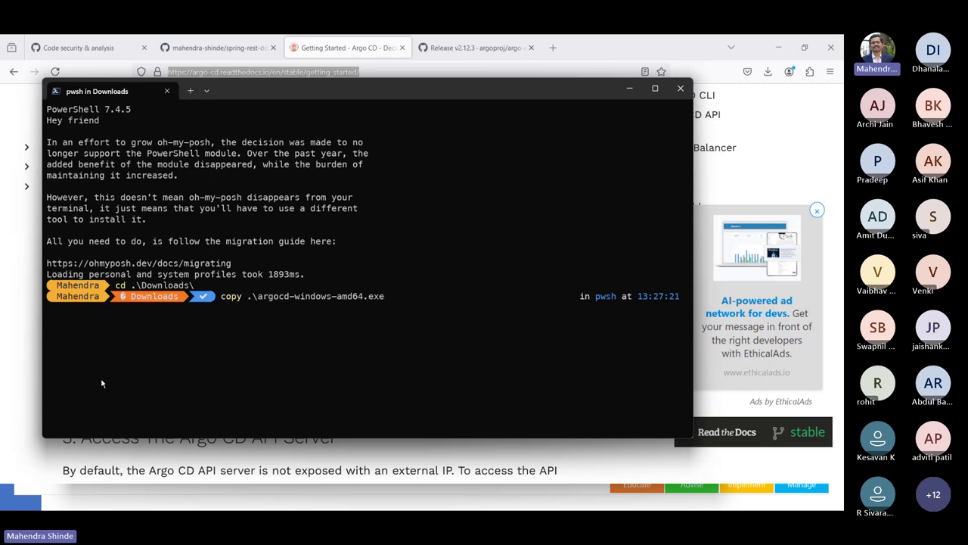
{"action": "type", "text": "\\tools"}
{"action": "key", "text": "Return"}
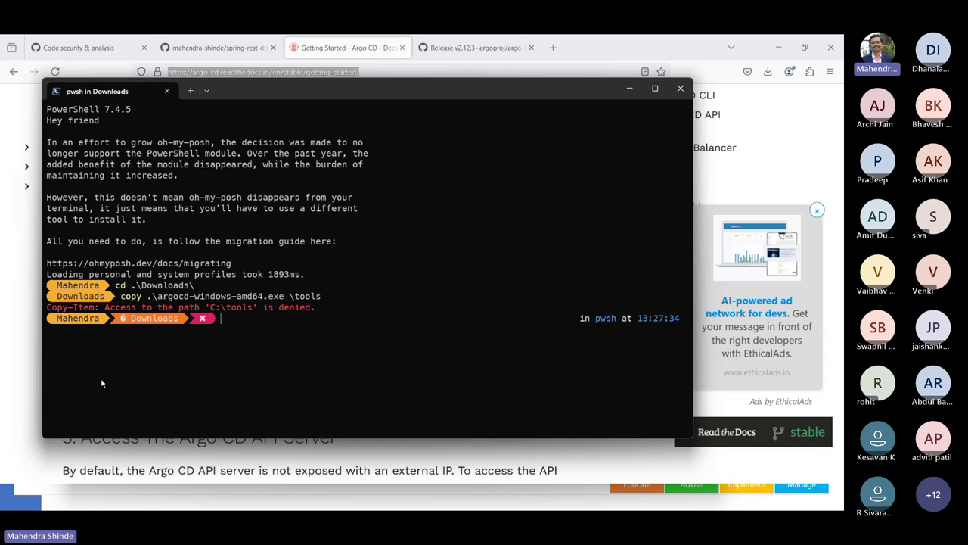
{"action": "key", "text": "Up"}
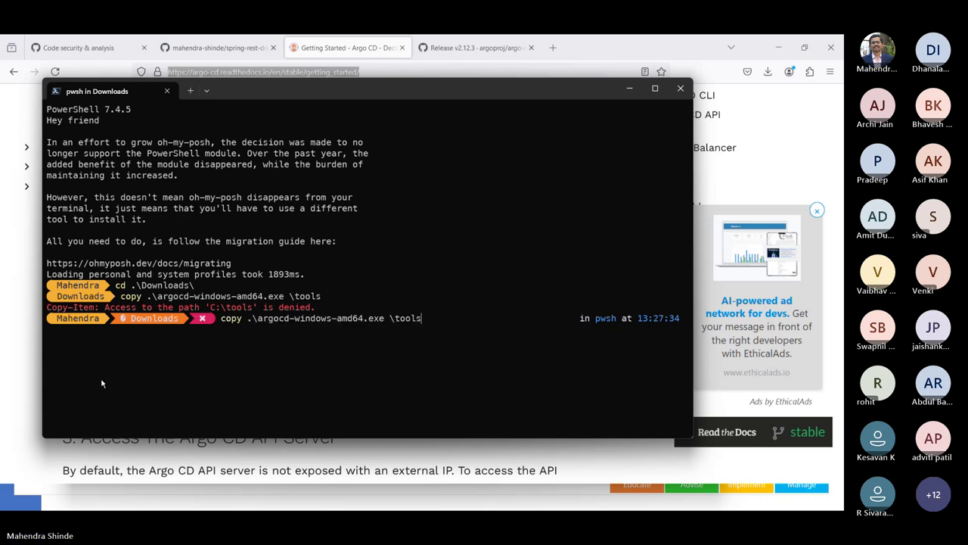
{"action": "key", "text": "Left"}
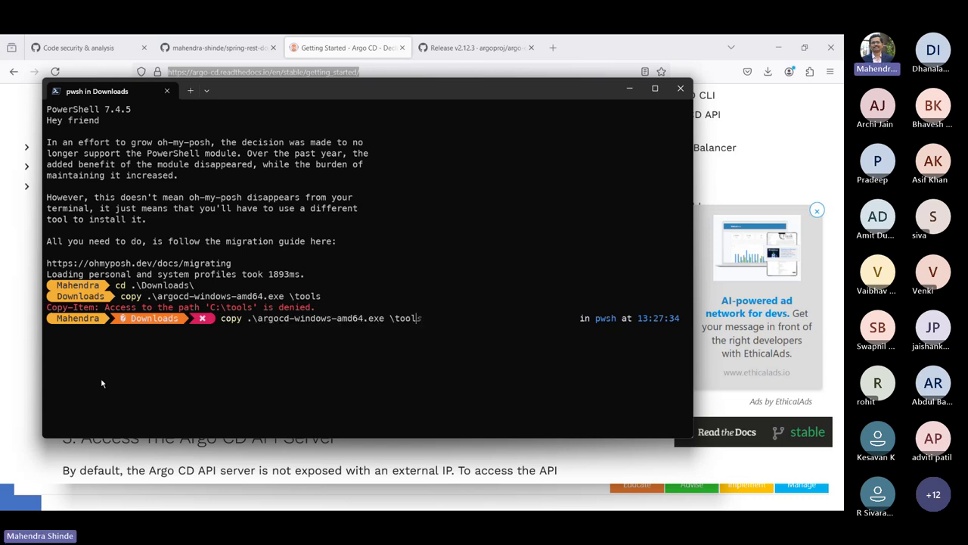
{"action": "key", "text": "BackSpace"}
{"action": "type", "text": "l"}
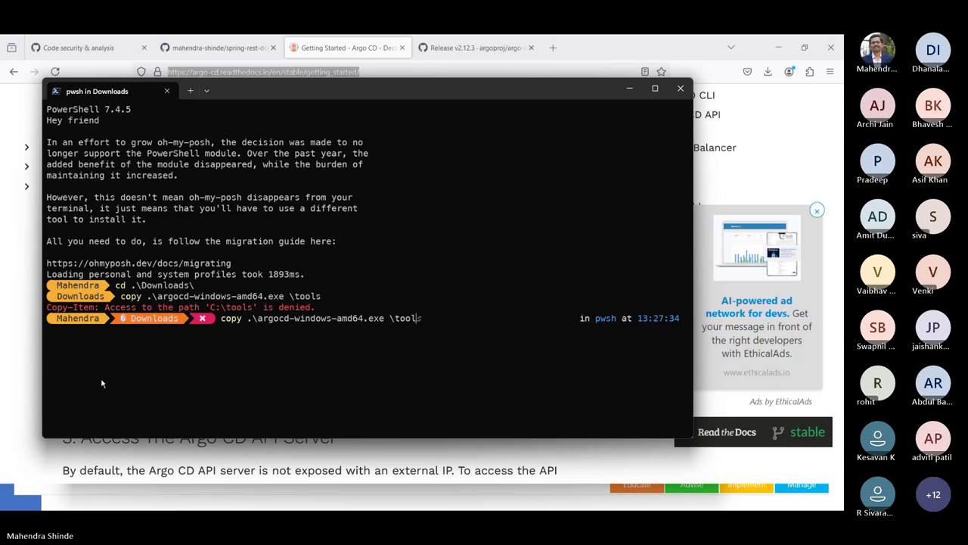
{"action": "key", "text": "Return"}
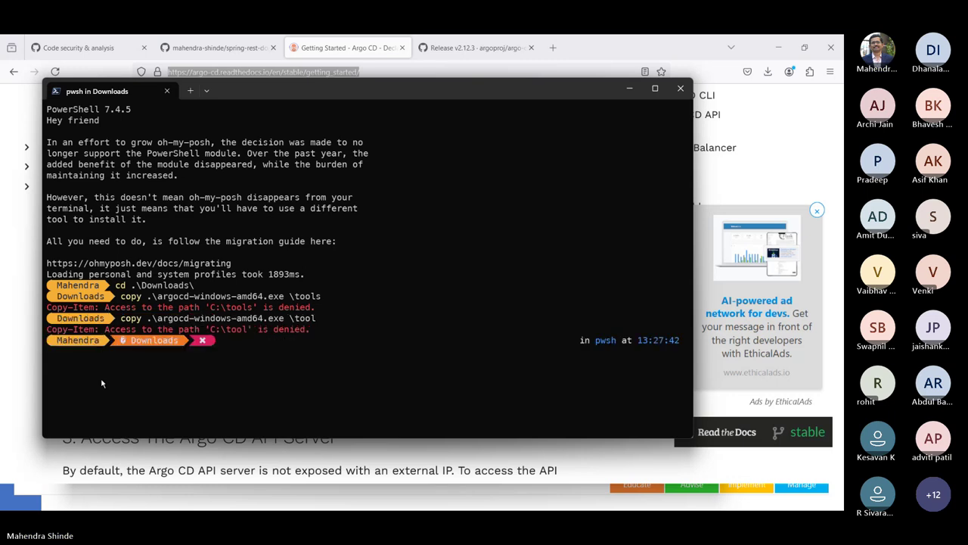
Step: Copy argocd-windows-amd64.exe from the Downloads folder to C:\helm\
{"action": "key", "text": "Up"}
{"action": "key", "text": "BackSpace"}
{"action": "key", "text": "BackSpace"}
{"action": "type", "text": "C:\\test-apps\\"}
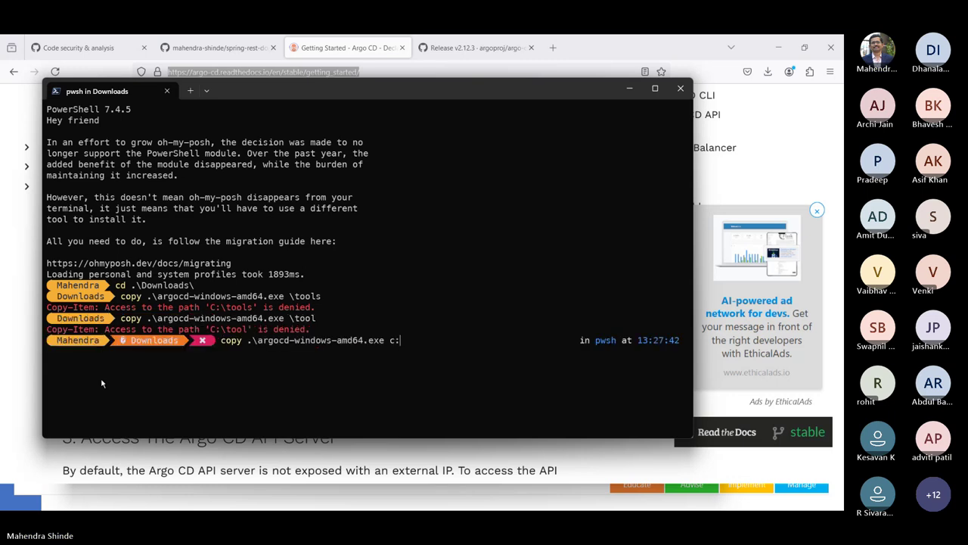
{"action": "key", "text": "Tab"}
{"action": "key", "text": "Tab"}
{"action": "key", "text": "Tab"}
{"action": "key", "text": "Tab"}
{"action": "key", "text": "Tab"}
{"action": "key", "text": "Tab"}
{"action": "key", "text": "Tab"}
{"action": "key", "text": "Tab"}
{"action": "key", "text": "BackSpace"}
{"action": "key", "text": "BackSpace"}
{"action": "key", "text": "BackSpace"}
{"action": "key", "text": "BackSpace"}
{"action": "key", "text": "BackSpace"}
{"action": "key", "text": "BackSpace"}
{"action": "key", "text": "Tab"}
{"action": "key", "text": "Tab"}
{"action": "key", "text": "Tab"}
{"action": "key", "text": "Tab"}
{"action": "key", "text": "Tab"}
{"action": "key", "text": "Tab"}
{"action": "key", "text": "Tab"}
{"action": "key", "text": "Tab"}
{"action": "key", "text": "Tab"}
{"action": "key", "text": "Tab"}
{"action": "key", "text": "Tab"}
{"action": "key", "text": "Tab"}
{"action": "key", "text": "BackSpace"}
{"action": "key", "text": "BackSpace"}
{"action": "key", "text": "BackSpace"}
{"action": "key", "text": "BackSpace"}
{"action": "key", "text": "BackSpace"}
{"action": "key", "text": "BackSpace"}
{"action": "key", "text": "BackSpace"}
{"action": "key", "text": "BackSpace"}
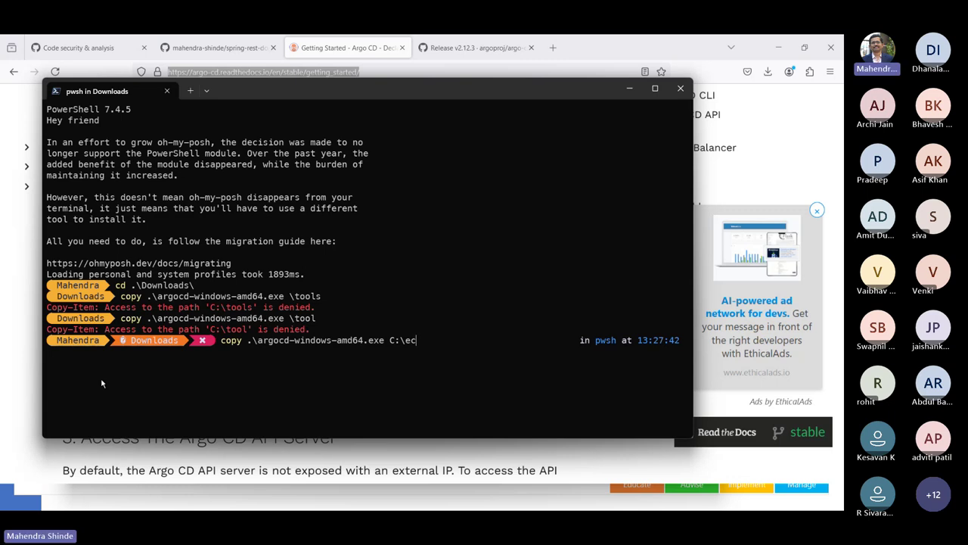
{"action": "type", "text": "helm\\"}
{"action": "key", "text": "Return"}
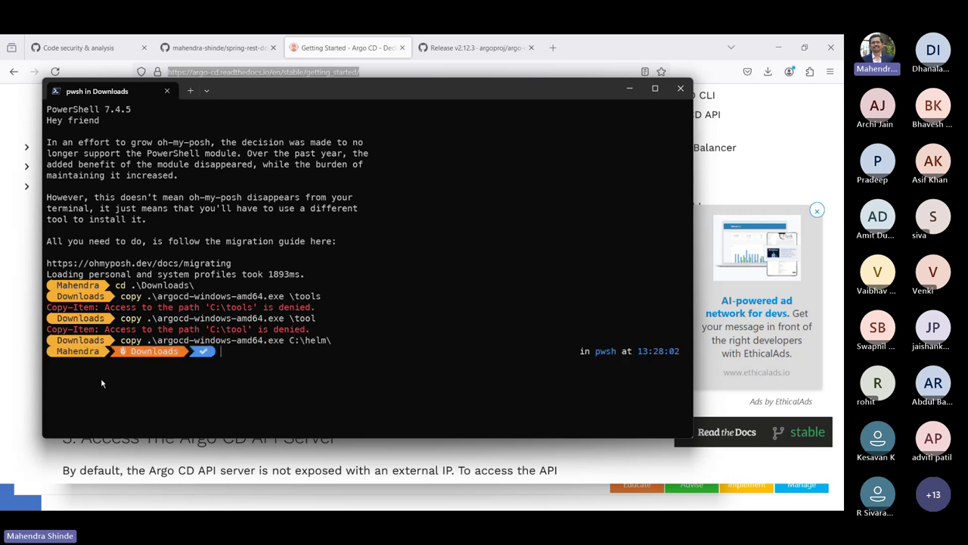
Step: Change to the \helm folder, clear the terminal and list the folder's files
{"action": "type", "text": "cd \\helm"}
{"action": "key", "text": "Return"}
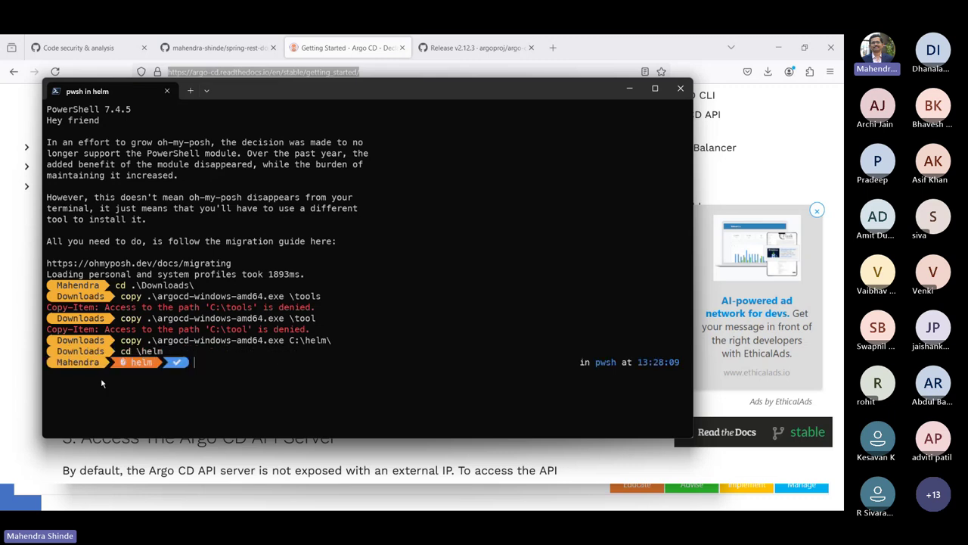
{"action": "key", "text": "ctrl+l"}
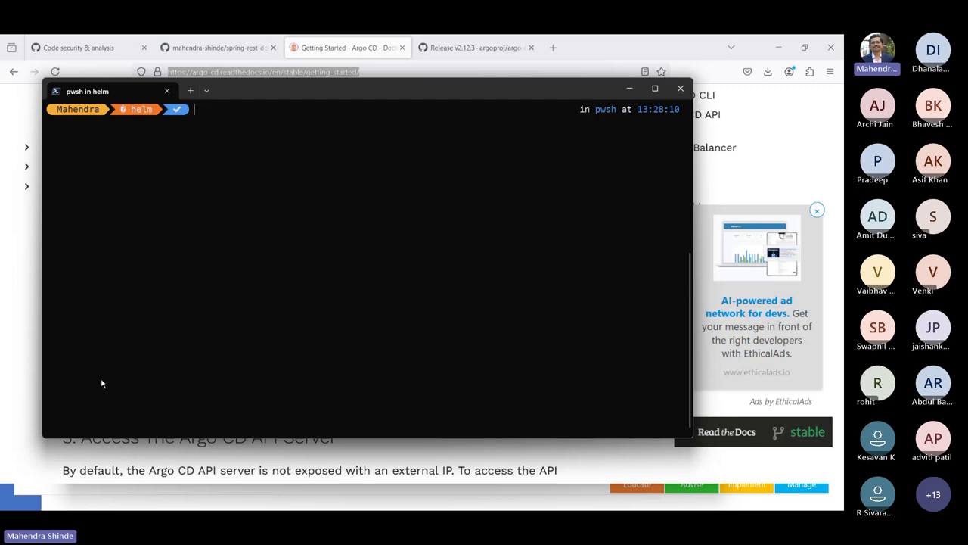
{"action": "type", "text": "dir"}
{"action": "key", "text": "Return"}
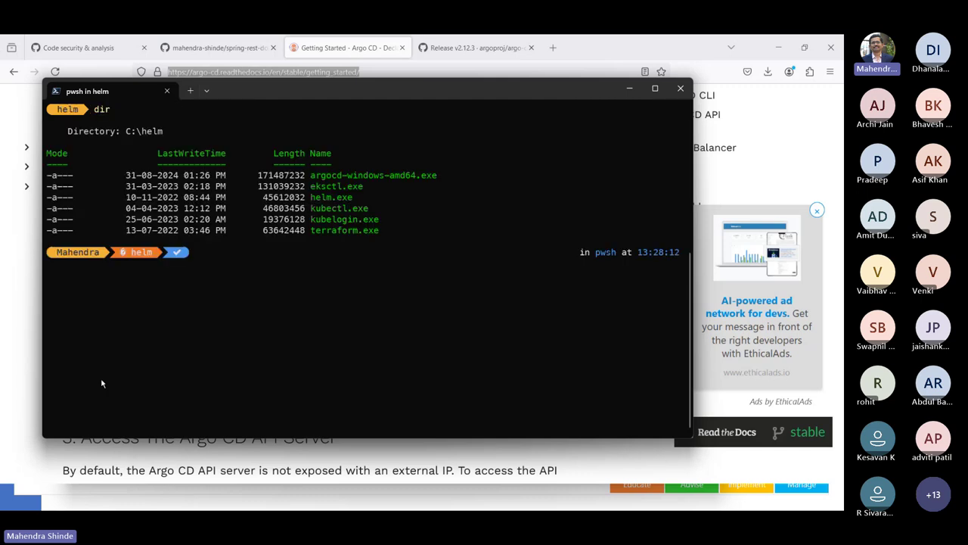
Step: Try to rename argocd-windows-amd64.exe to argocd.exe using the command reb
{"action": "type", "text": "reb aef"}
{"action": "key", "text": "BackSpace"}
{"action": "key", "text": "BackSpace"}
{"action": "key", "text": "Tab"}
{"action": "type", "text": "arg"}
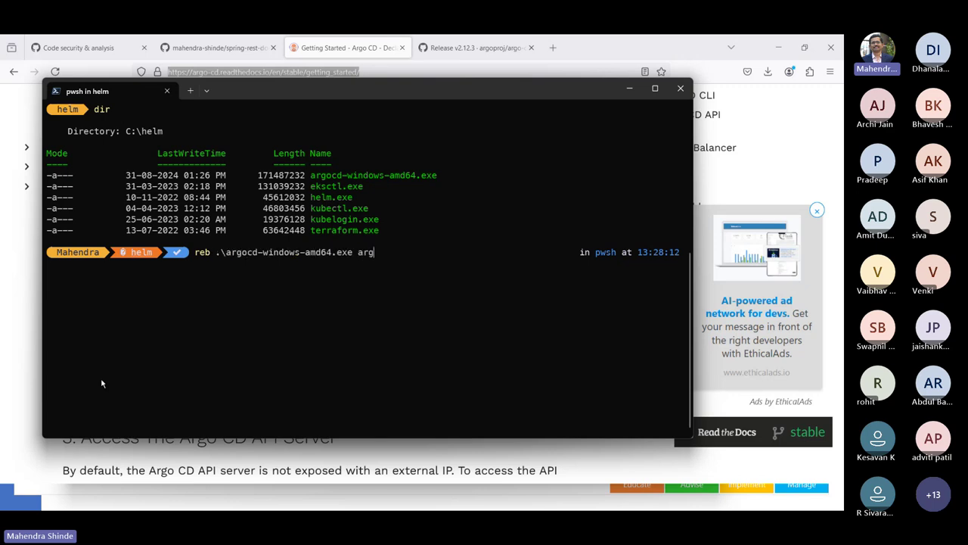
{"action": "type", "text": "ocd.exe"}
{"action": "key", "text": "Return"}
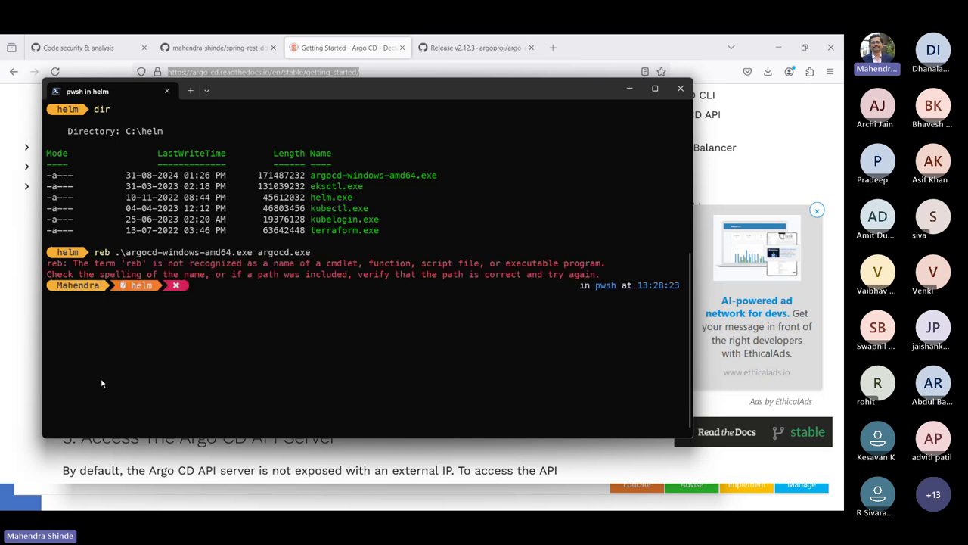
Step: Rename argocd-windows-amd64.exe to argocd.exe using the corrected ren command
{"action": "key", "text": "Up"}
{"action": "key", "text": "Home"}
{"action": "key", "text": "Right"}
{"action": "key", "text": "Right"}
{"action": "key", "text": "Right"}
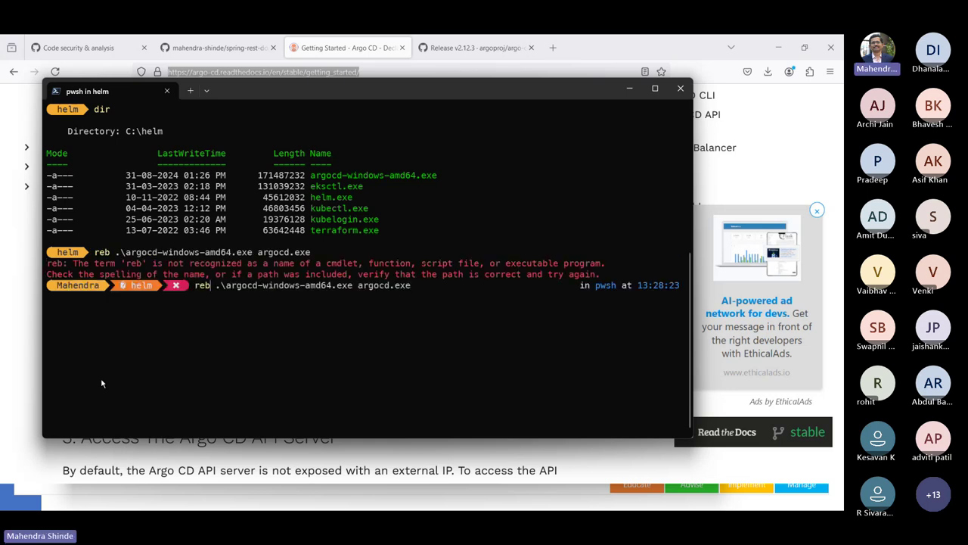
{"action": "key", "text": "BackSpace"}
{"action": "type", "text": "n"}
{"action": "key", "text": "Return"}
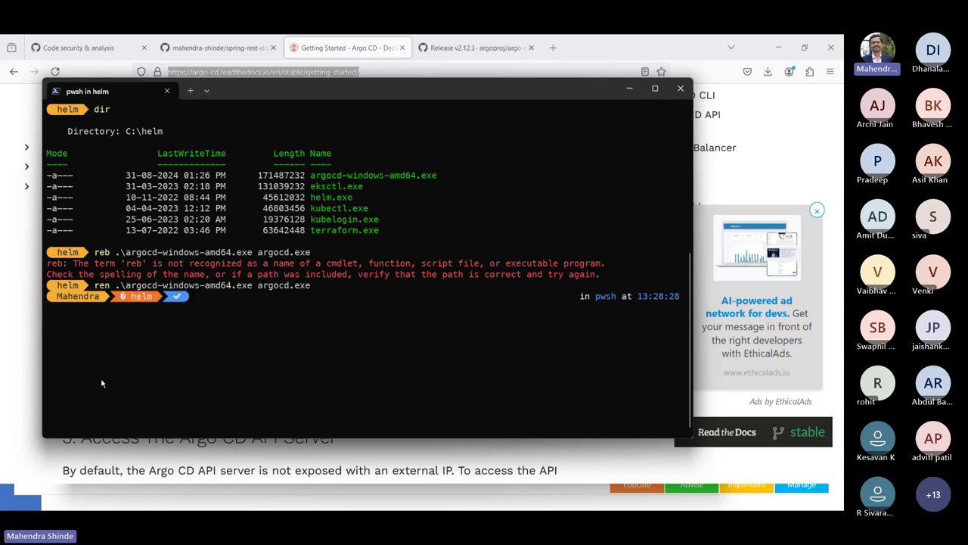
Step: Run .\argocd.exe --help in the maximized terminal and examine the app, appset and login entries among the available commands
{"action": "type", "text": "arg"}
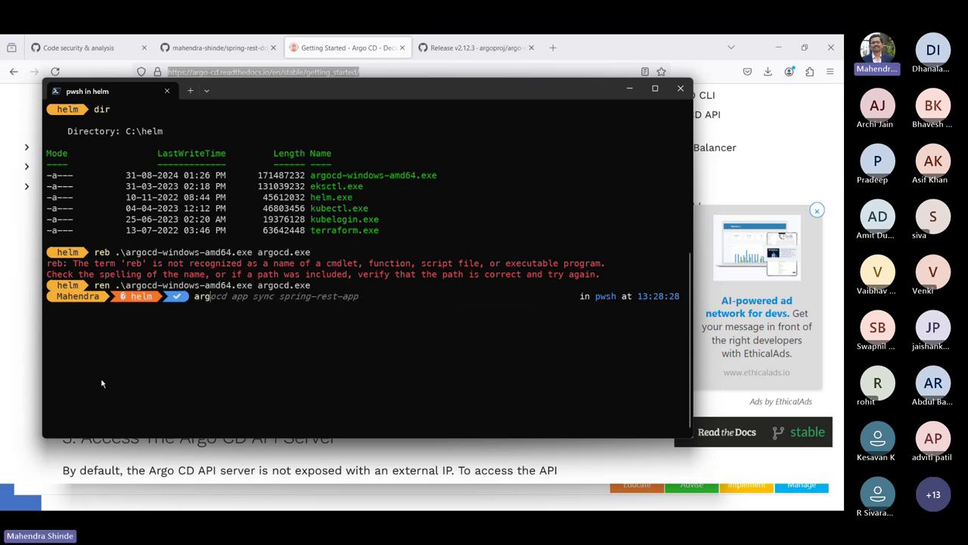
{"action": "key", "text": "Tab"}
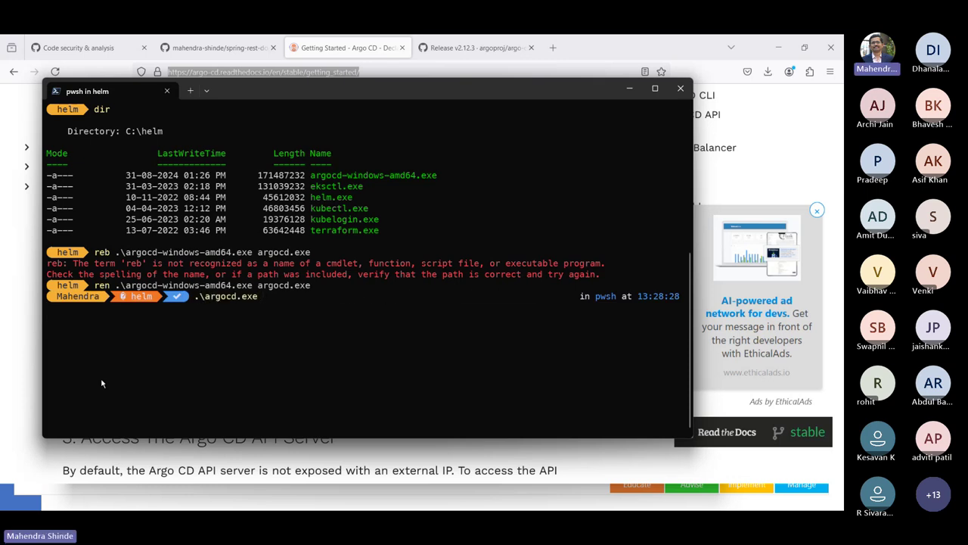
{"action": "type", "text": "--help"}
{"action": "key", "text": "Return"}
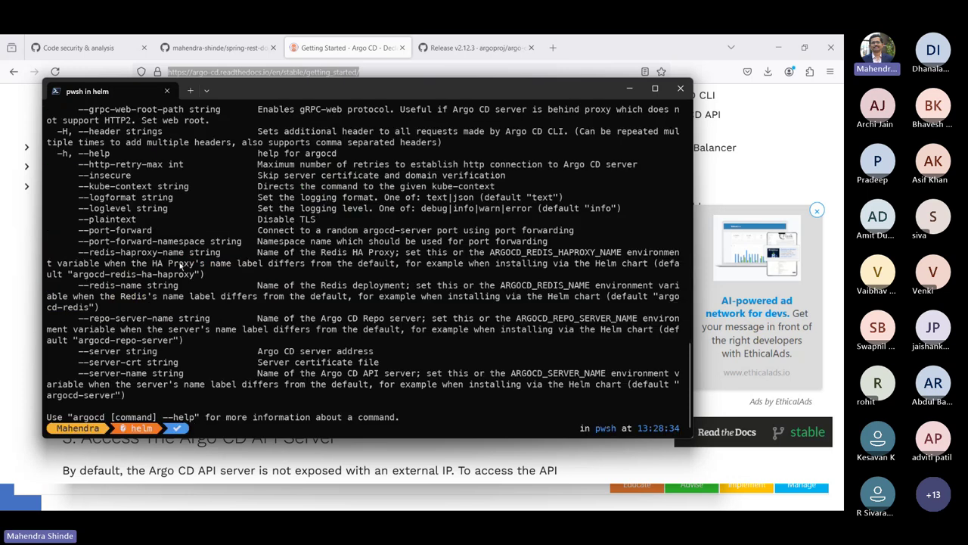
{"action": "double_click", "coordinate": [487, 84]}
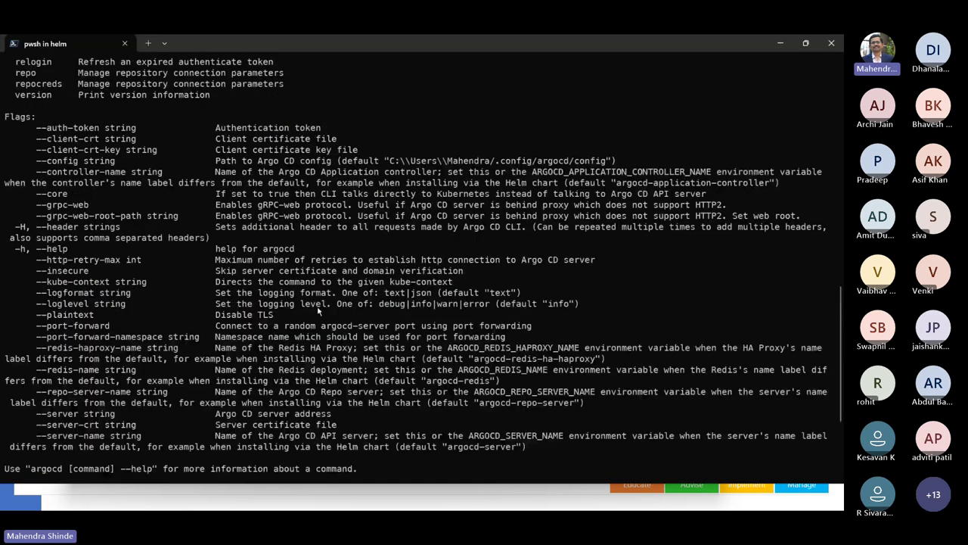
{"action": "scroll", "coordinate": [318, 310], "scroll_direction": "up", "scroll_amount": 10}
{"action": "scroll", "coordinate": [318, 310], "scroll_direction": "down", "scroll_amount": 3}
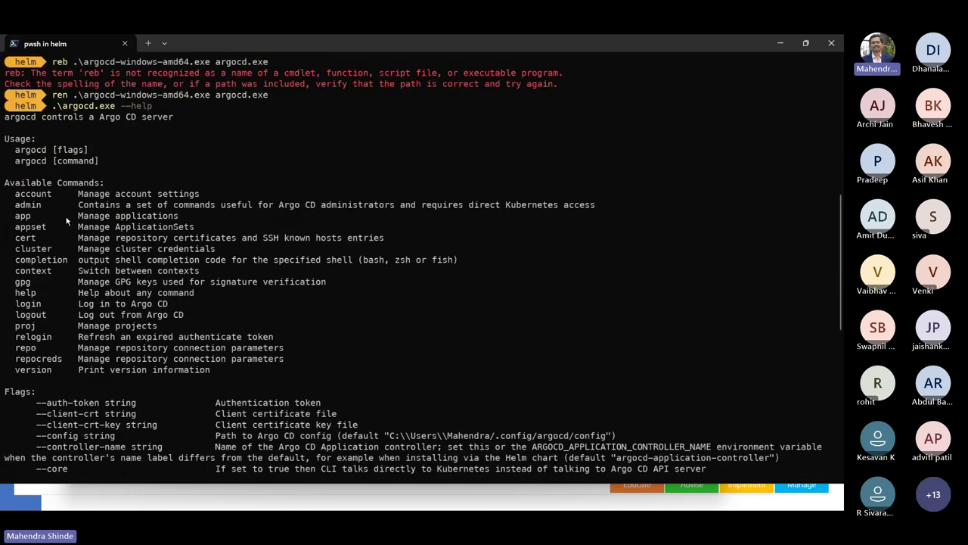
{"action": "double_click", "coordinate": [23, 218]}
{"action": "double_click", "coordinate": [42, 227]}
{"action": "triple_click", "coordinate": [28, 306]}
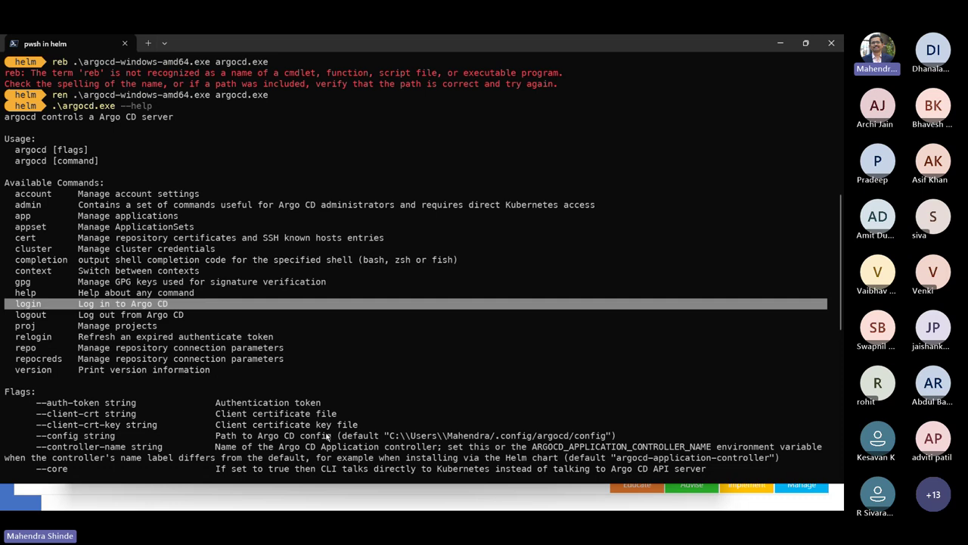
Step: Run argocd login without a server argument and review its usage, examples and flags
{"action": "key", "text": "alt+Tab"}
{"action": "key", "text": "alt+Tab"}
{"action": "scroll", "coordinate": [327, 437], "scroll_direction": "down", "scroll_amount": 13}
{"action": "type", "text": "argo"}
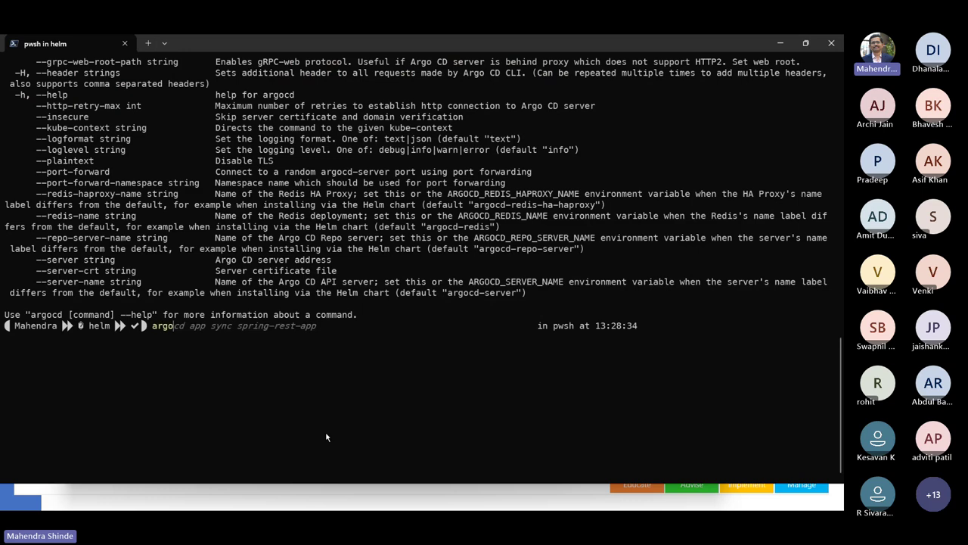
{"action": "type", "text": "cd log"}
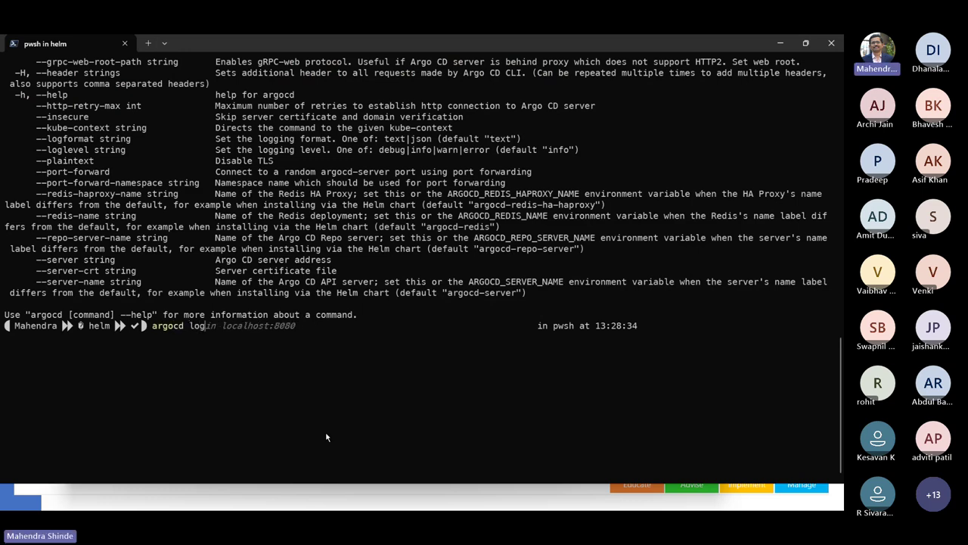
{"action": "type", "text": "in"}
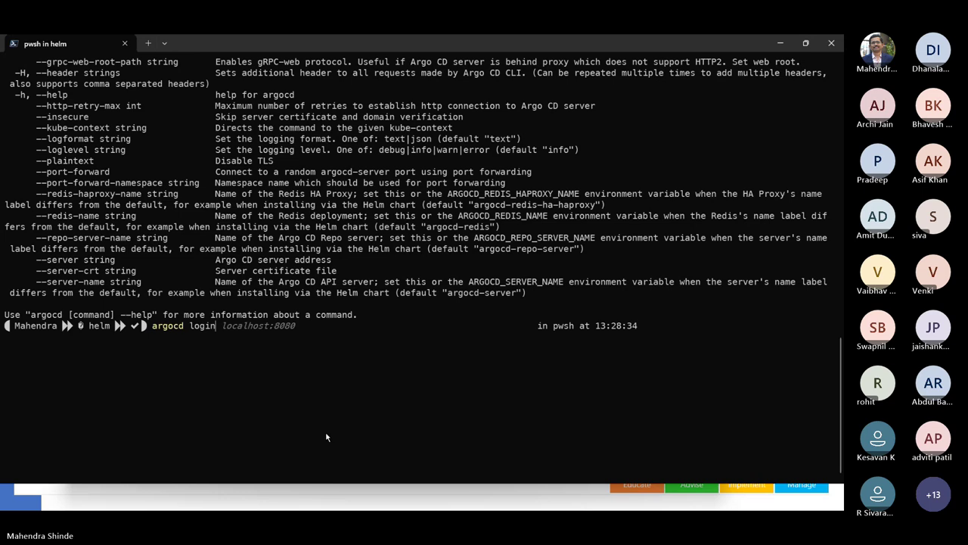
{"action": "key", "text": "Return"}
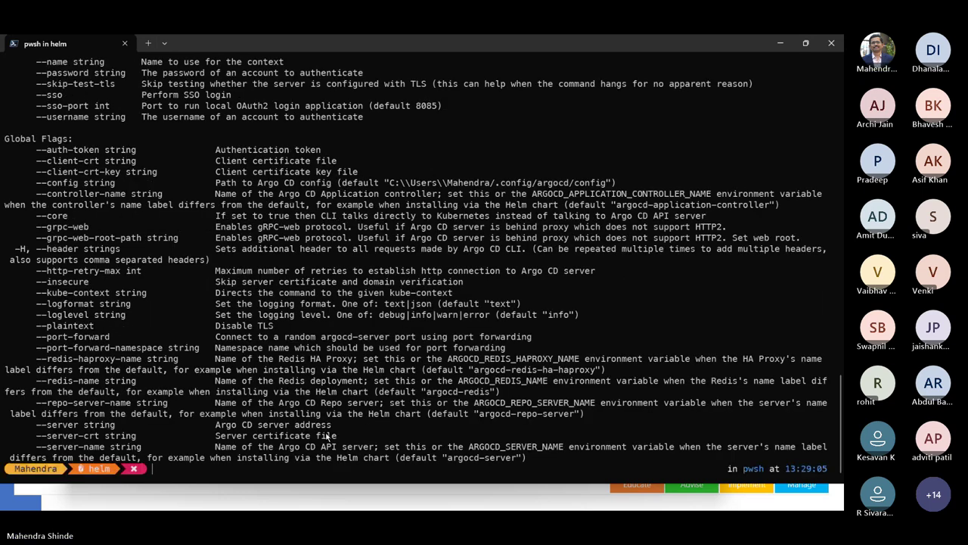
{"action": "key", "text": "Up"}
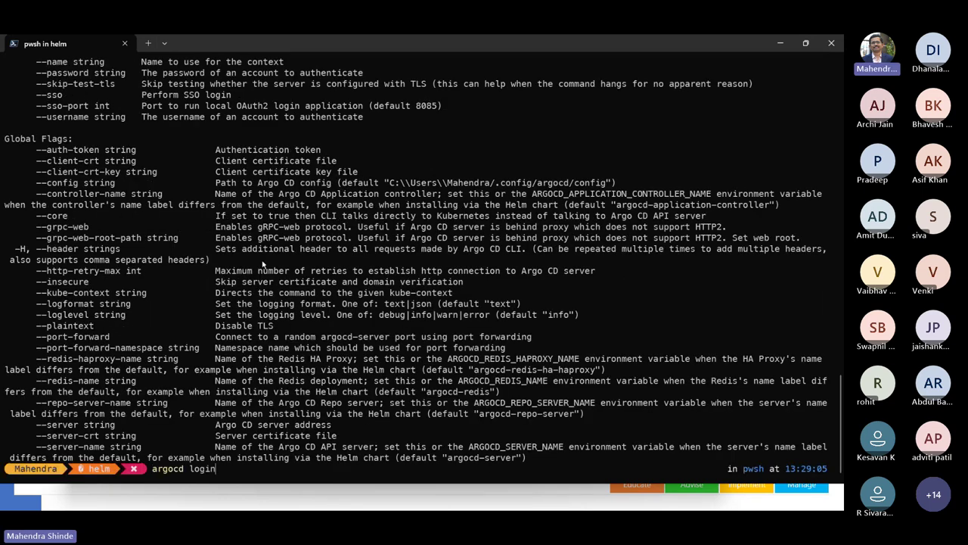
{"action": "scroll", "coordinate": [262, 264], "scroll_direction": "up", "scroll_amount": 10}
{"action": "scroll", "coordinate": [262, 265], "scroll_direction": "down", "scroll_amount": 1}
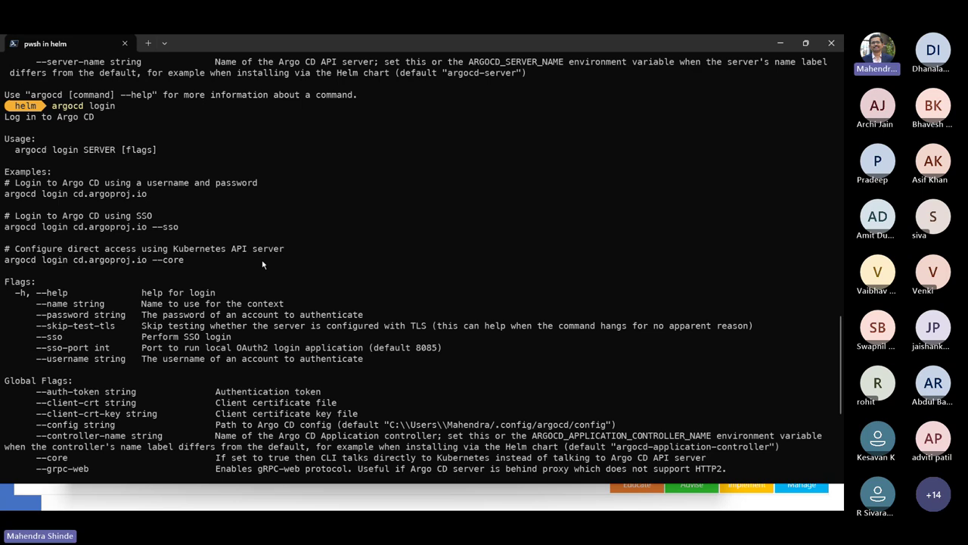
{"action": "scroll", "coordinate": [263, 264], "scroll_direction": "down", "scroll_amount": 3}
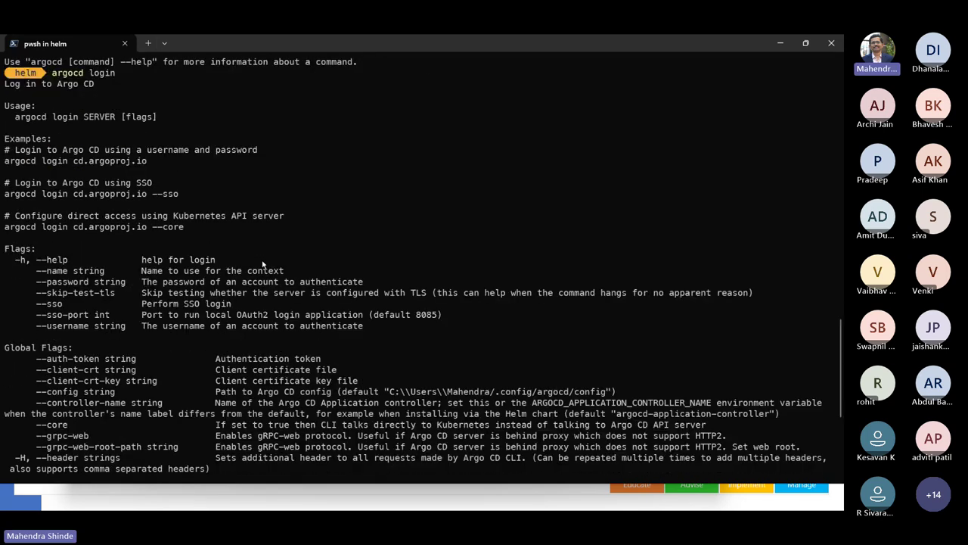
{"action": "scroll", "coordinate": [263, 265], "scroll_direction": "down", "scroll_amount": 1}
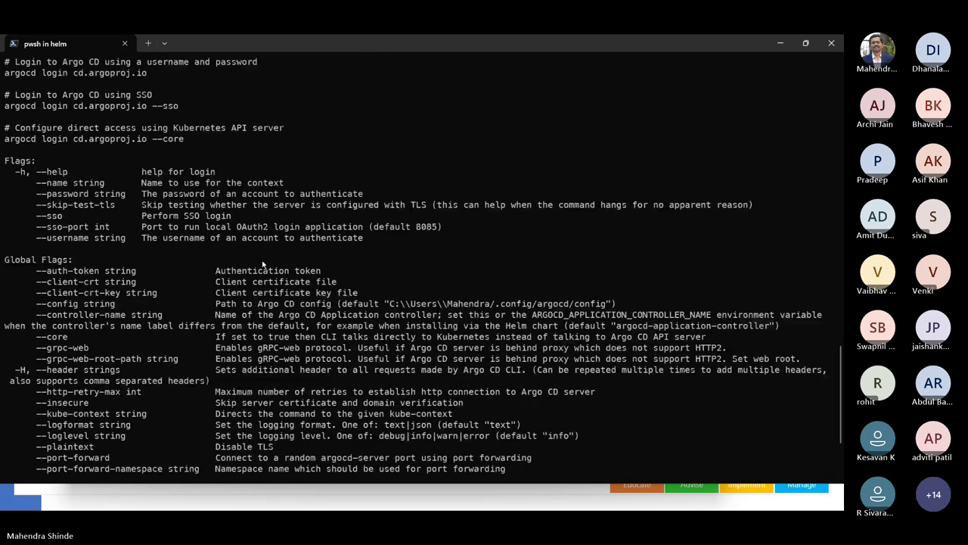
{"action": "scroll", "coordinate": [262, 265], "scroll_direction": "down", "scroll_amount": 4}
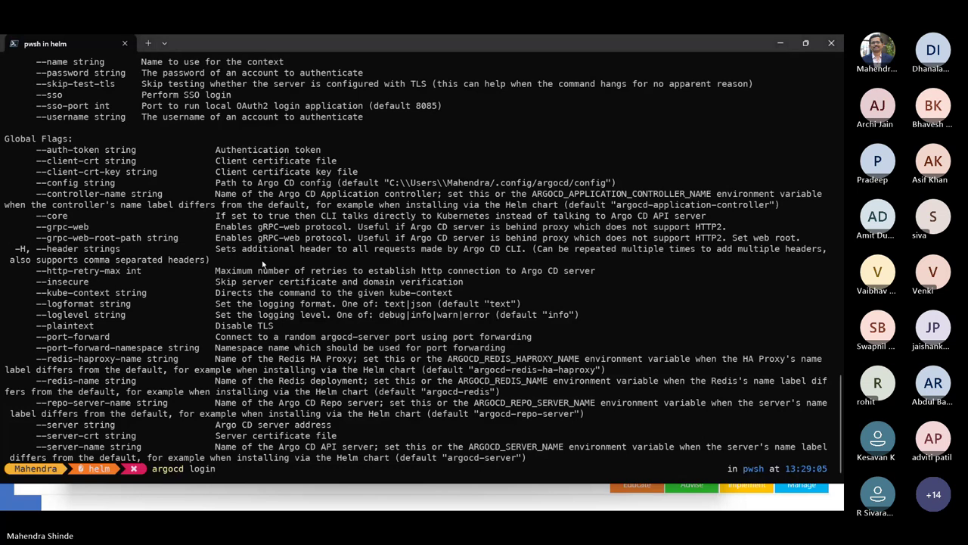
Step: Switch to the browser and copy the kubectl port-forward command for argocd-server from the Argo CD Getting Started page
{"action": "key", "text": "alt+Tab"}
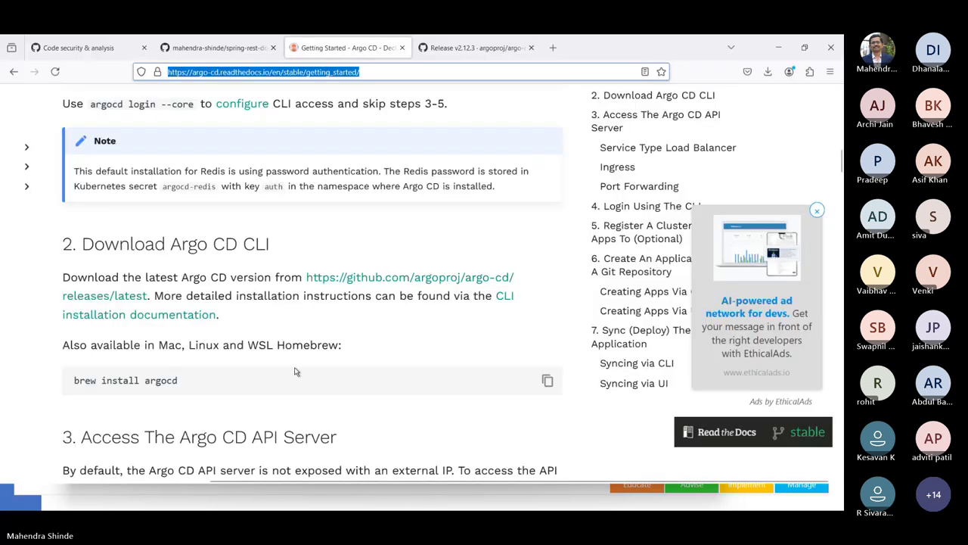
{"action": "scroll", "coordinate": [295, 367], "scroll_direction": "down", "scroll_amount": 2}
{"action": "scroll", "coordinate": [295, 367], "scroll_direction": "down", "scroll_amount": 3}
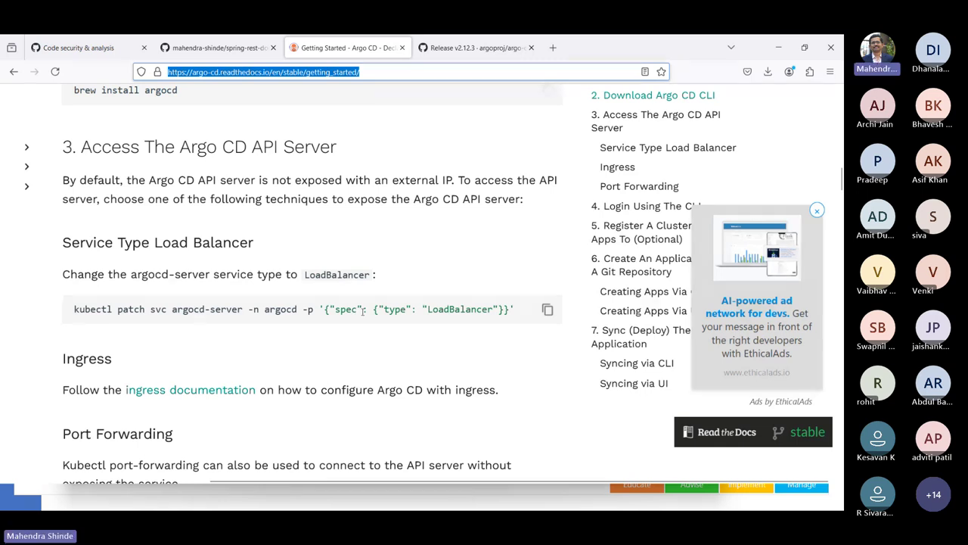
{"action": "double_click", "coordinate": [364, 310]}
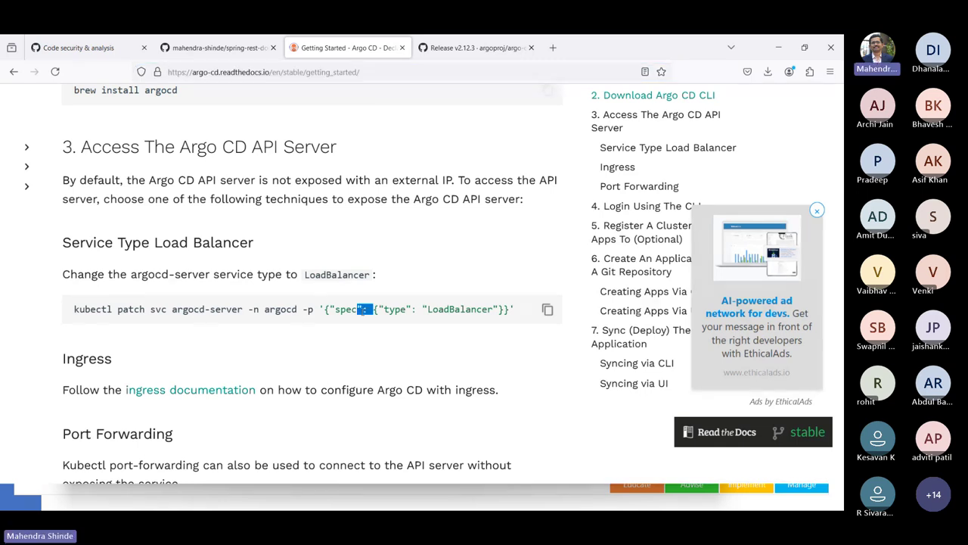
{"action": "triple_click", "coordinate": [364, 310]}
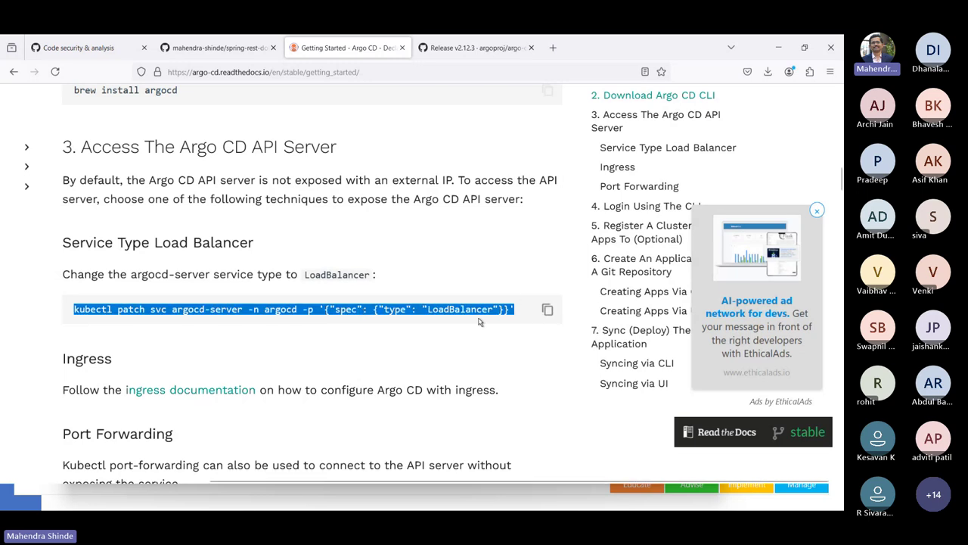
{"action": "scroll", "coordinate": [478, 322], "scroll_direction": "down", "scroll_amount": 3}
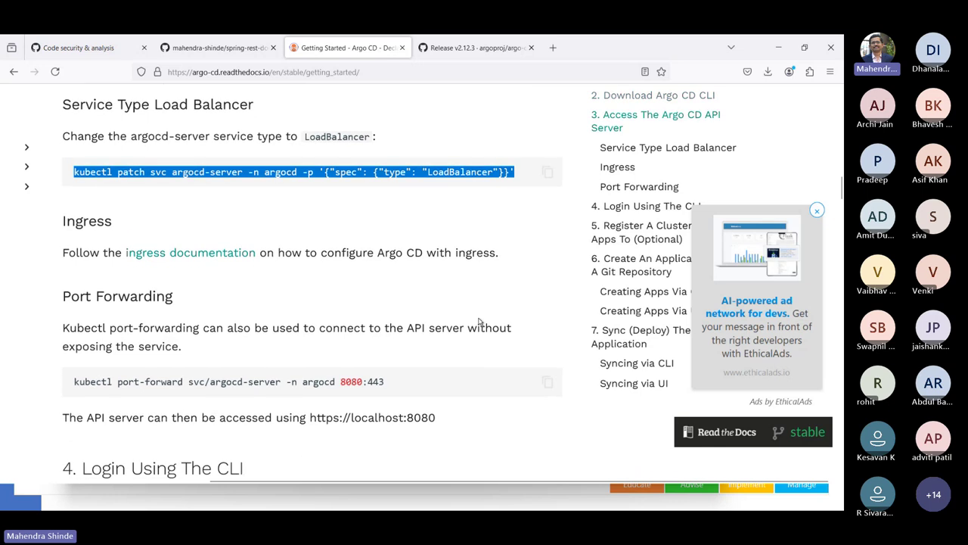
{"action": "double_click", "coordinate": [226, 381]}
{"action": "triple_click", "coordinate": [227, 381]}
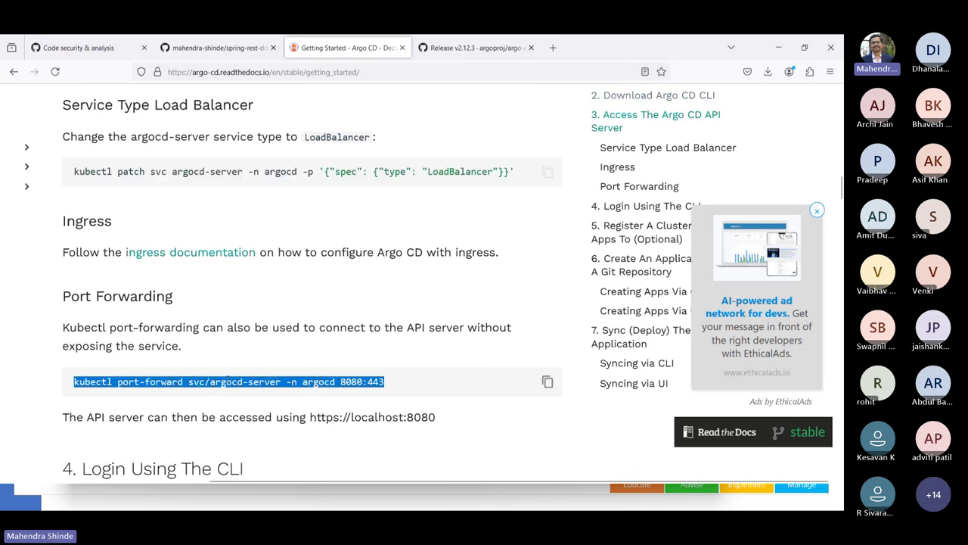
{"action": "right_click", "coordinate": [229, 381]}
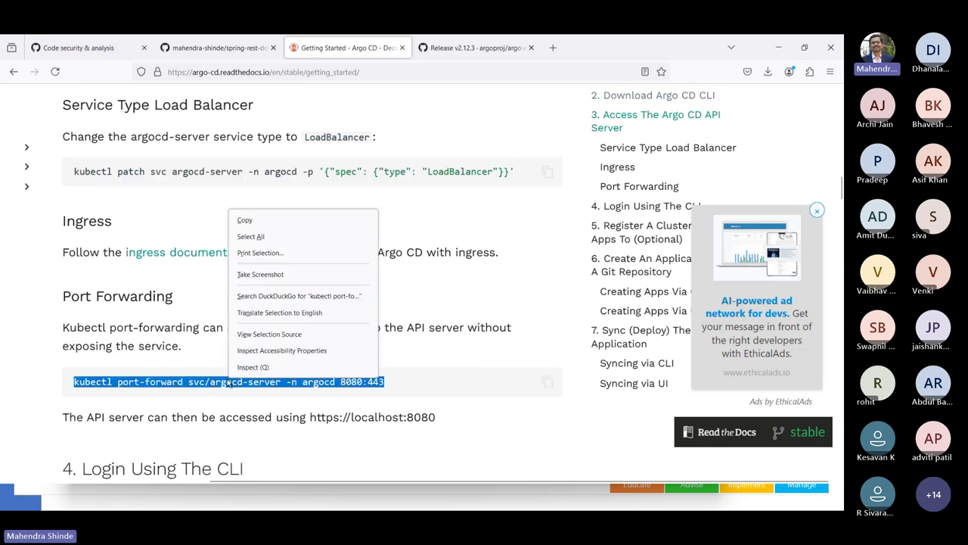
{"action": "left_click", "coordinate": [291, 218]}
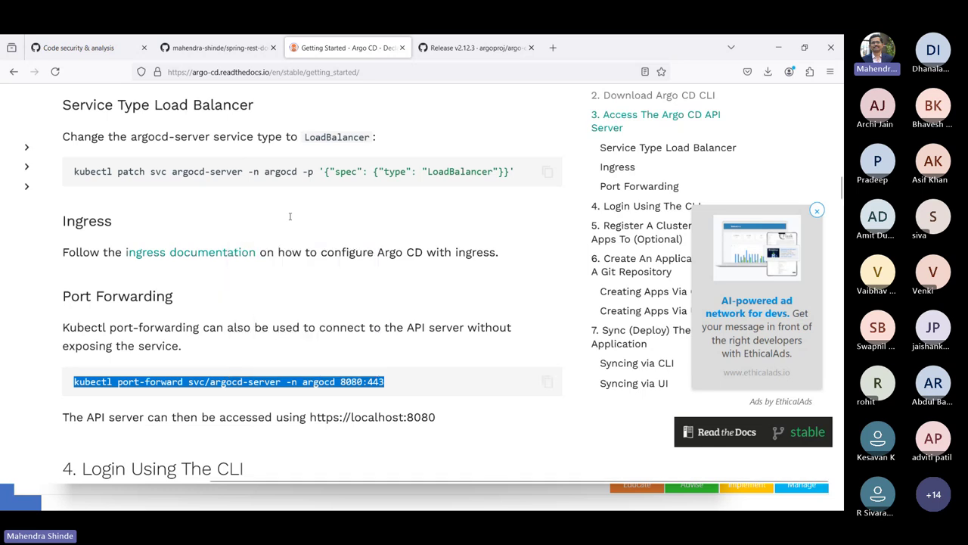
Step: Open a second PowerShell session in the terminal and try to forward svc/argocd-server in namespace argocd with ports 8080:443
{"action": "key", "text": "alt+Tab"}
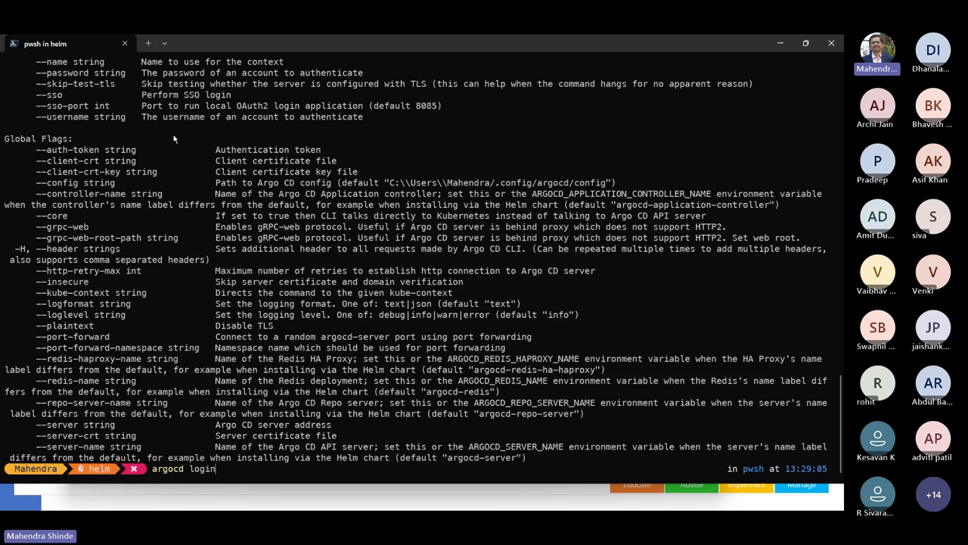
{"action": "left_click", "coordinate": [149, 47]}
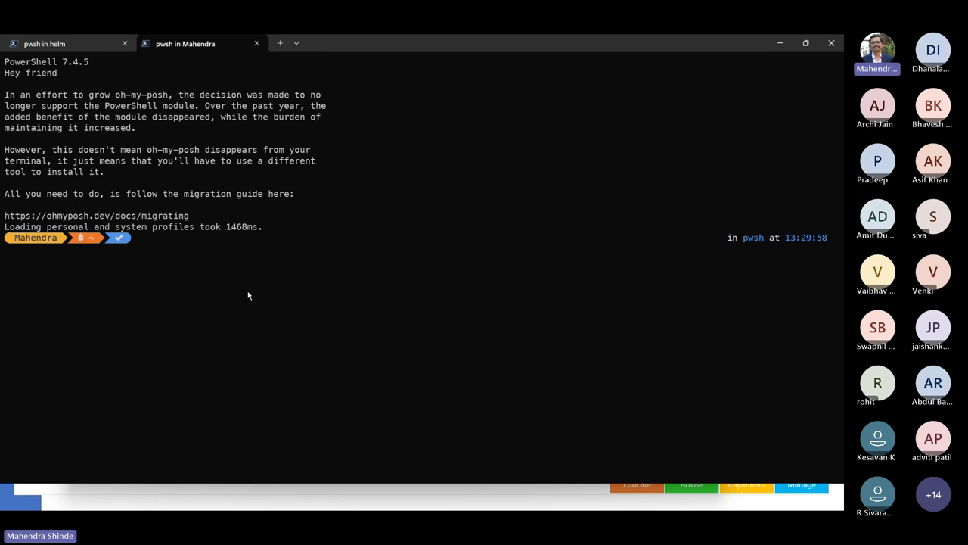
{"action": "key", "text": "ctrl+v"}
{"action": "key", "text": "Return"}
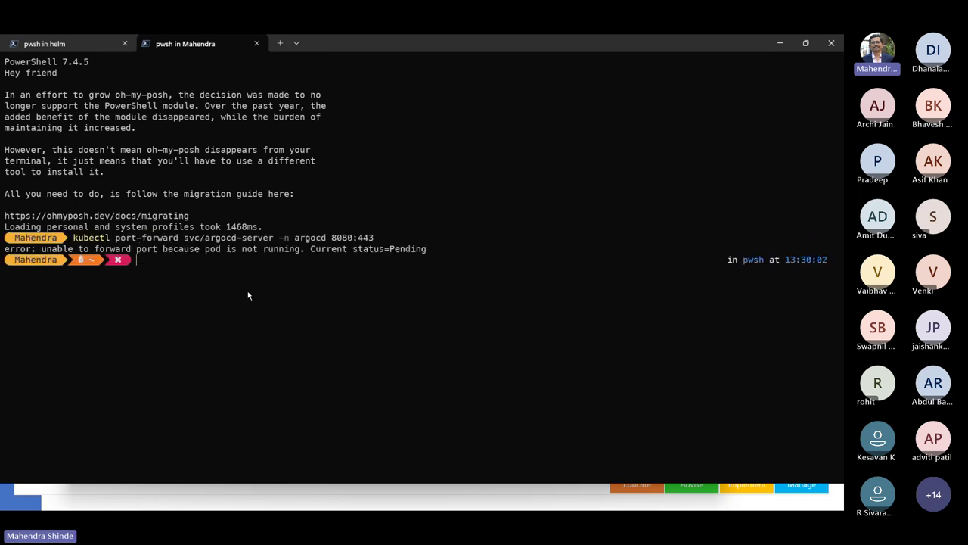
Step: Try the argocd-server port-forward again with local port 8000 mapped to 443
{"action": "key", "text": "Up"}
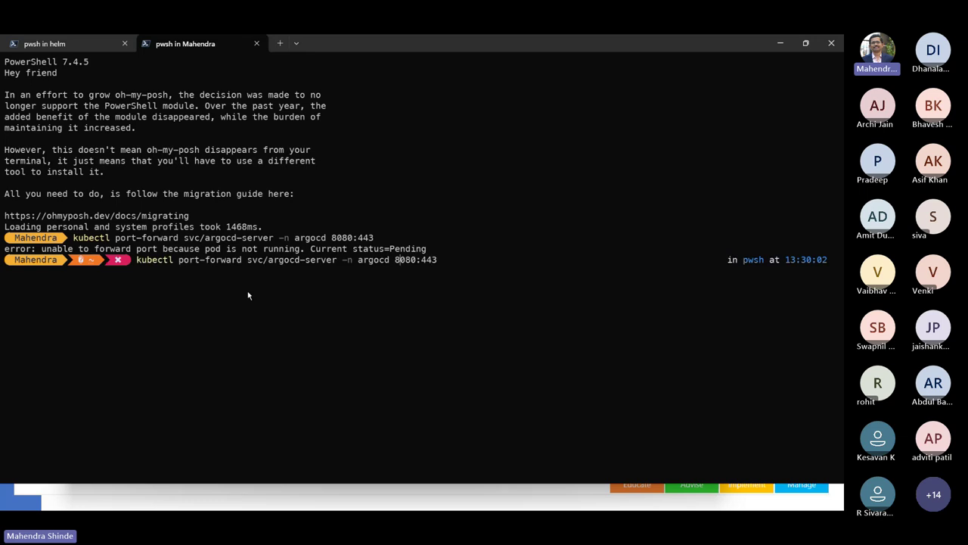
{"action": "key", "text": "Right"}
{"action": "key", "text": "Right"}
{"action": "key", "text": "Right"}
{"action": "key", "text": "BackSpace"}
{"action": "key", "text": "BackSpace"}
{"action": "type", "text": "00"}
{"action": "key", "text": "Return"}
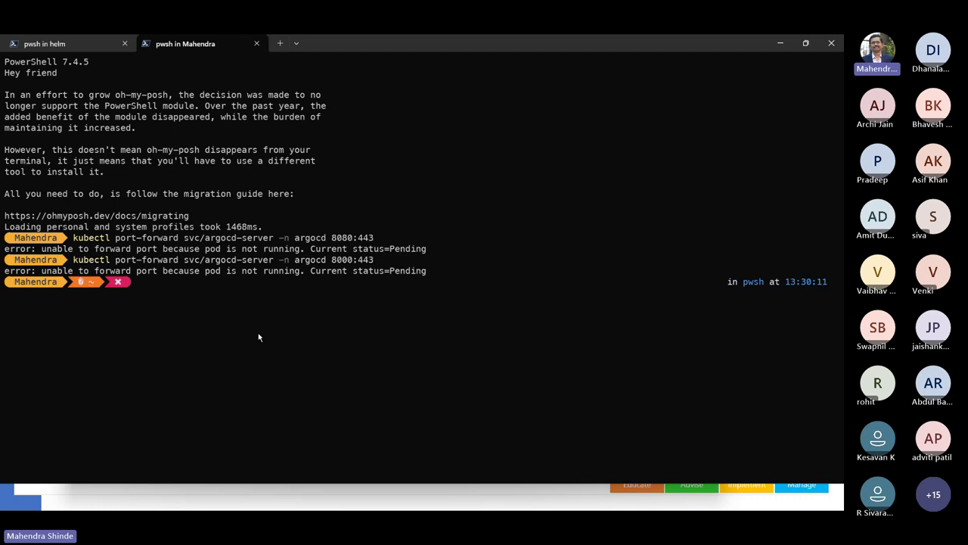
Step: List the pods in the argocd namespace with kubectl get po -n argocd
{"action": "type", "text": "kubectl "}
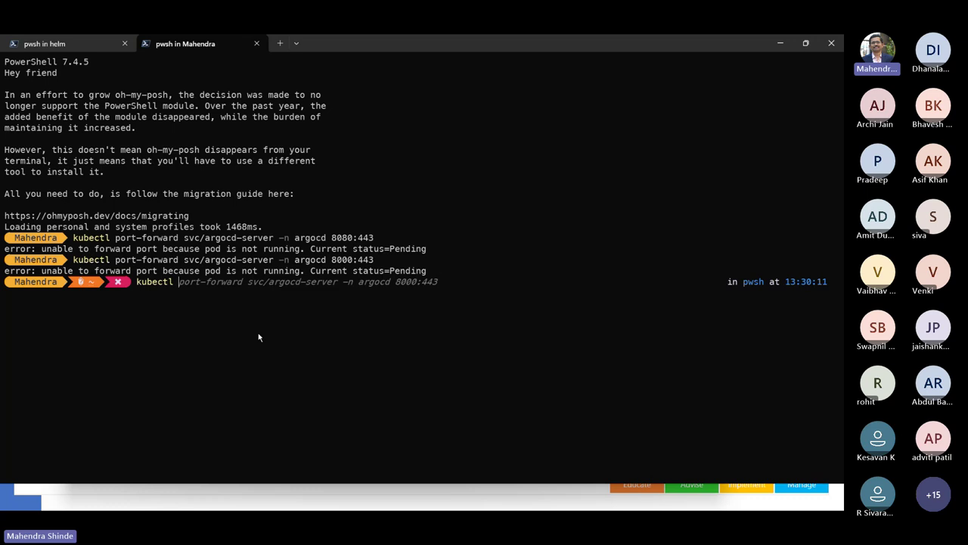
{"action": "type", "text": "get pos -n"}
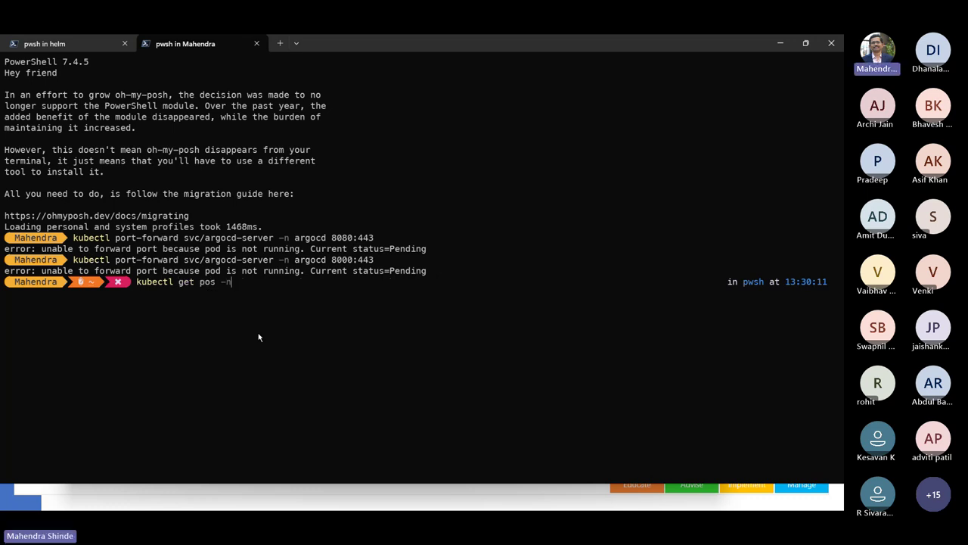
{"action": "key", "text": "Left"}
{"action": "key", "text": "Left"}
{"action": "key", "text": "Left"}
{"action": "key", "text": "BackSpace"}
{"action": "key", "text": "Right"}
{"action": "key", "text": "Right"}
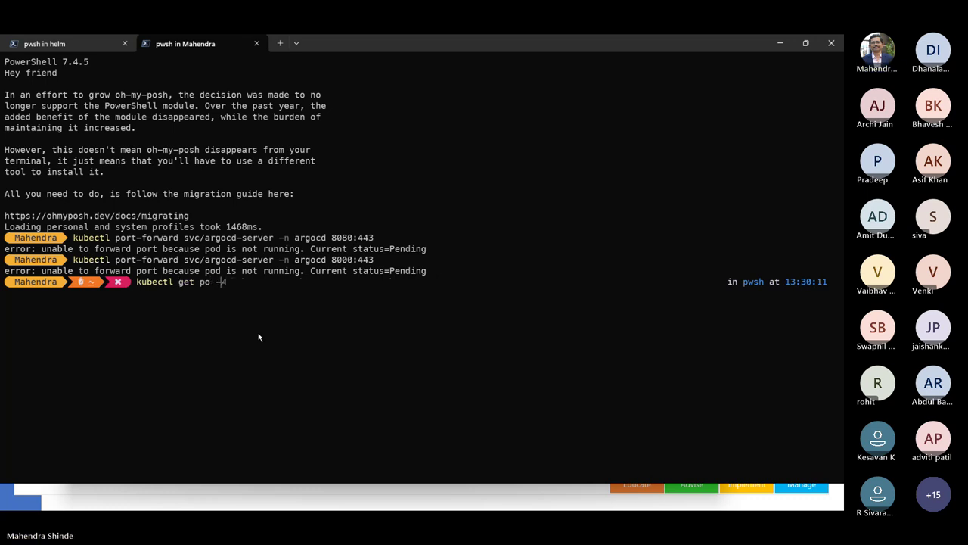
{"action": "key", "text": "BackSpace"}
{"action": "type", "text": "A"}
{"action": "type", "text": "-n arg"}
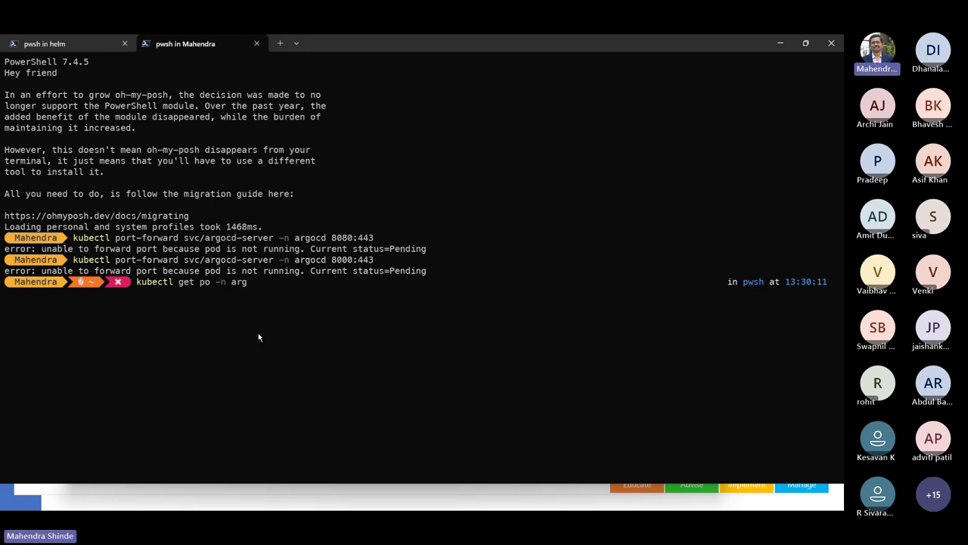
{"action": "type", "text": "ocd"}
{"action": "key", "text": "Return"}
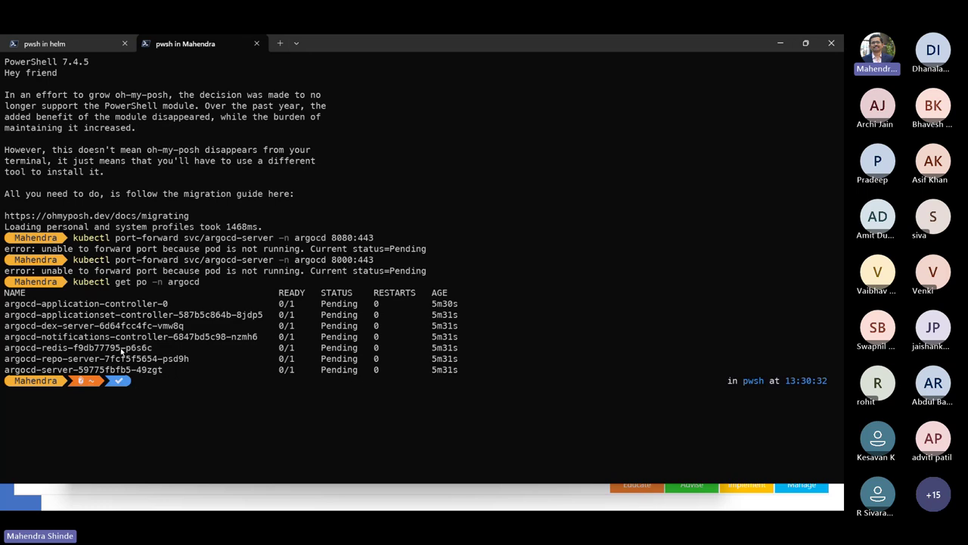
Step: Describe the argocd-server-59775fbfb5-49zgt pod in namespace argocd and examine its conditions and scheduling events
{"action": "double_click", "coordinate": [72, 370]}
{"action": "left_click_drag", "start_coordinate": [4, 370], "coordinate": [170, 370]}
{"action": "key", "text": "ctrl+c"}
{"action": "type", "text": "kube"}
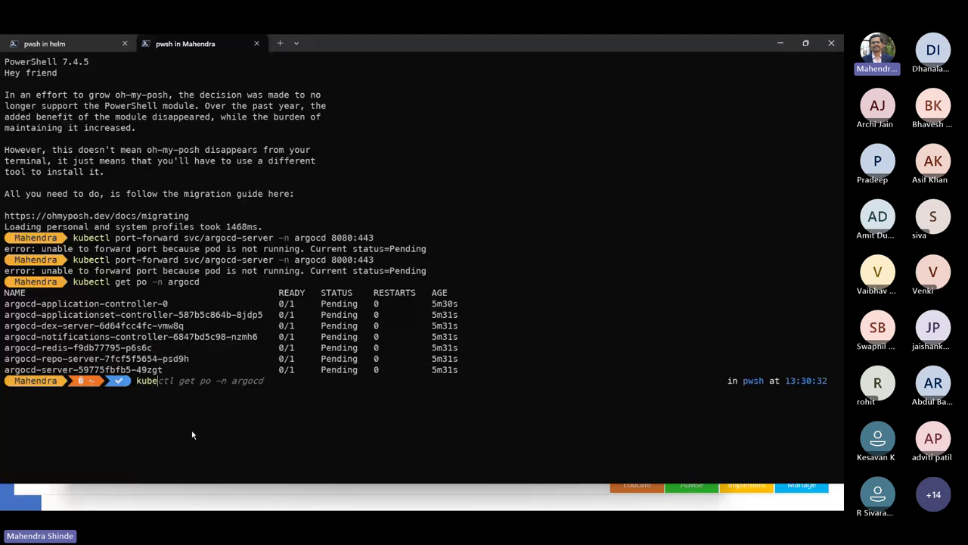
{"action": "type", "text": "ctl describe po"}
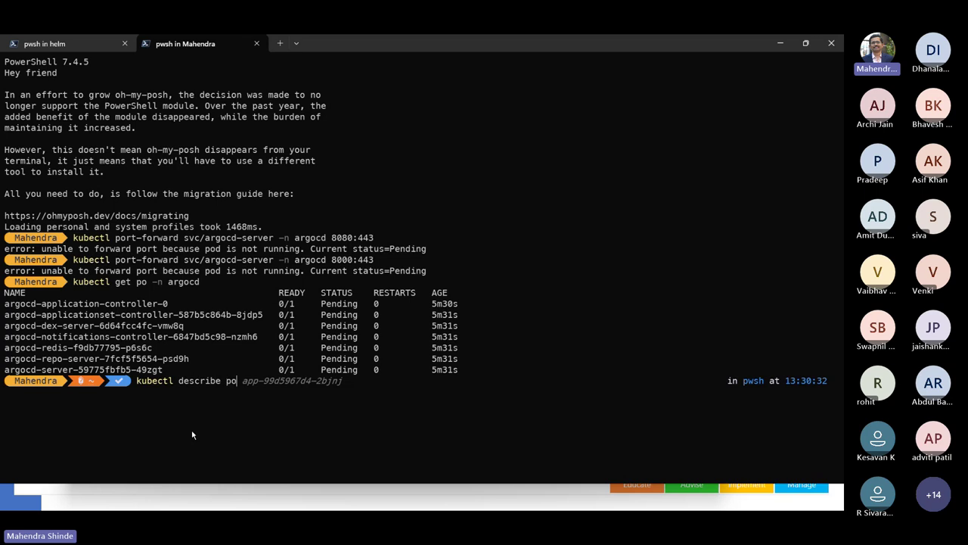
{"action": "key", "text": "ctrl+v"}
{"action": "type", "text": "-"}
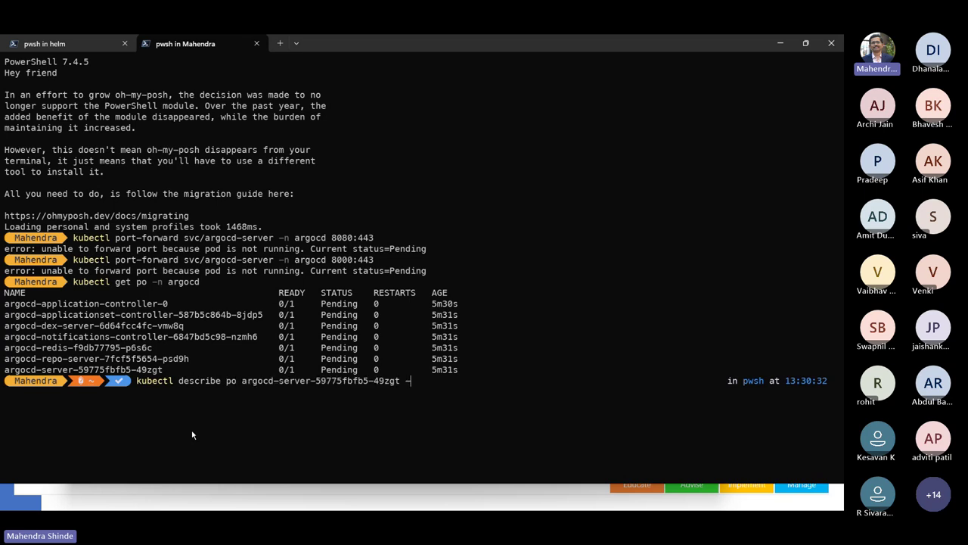
{"action": "type", "text": "n argocd"}
{"action": "key", "text": "Return"}
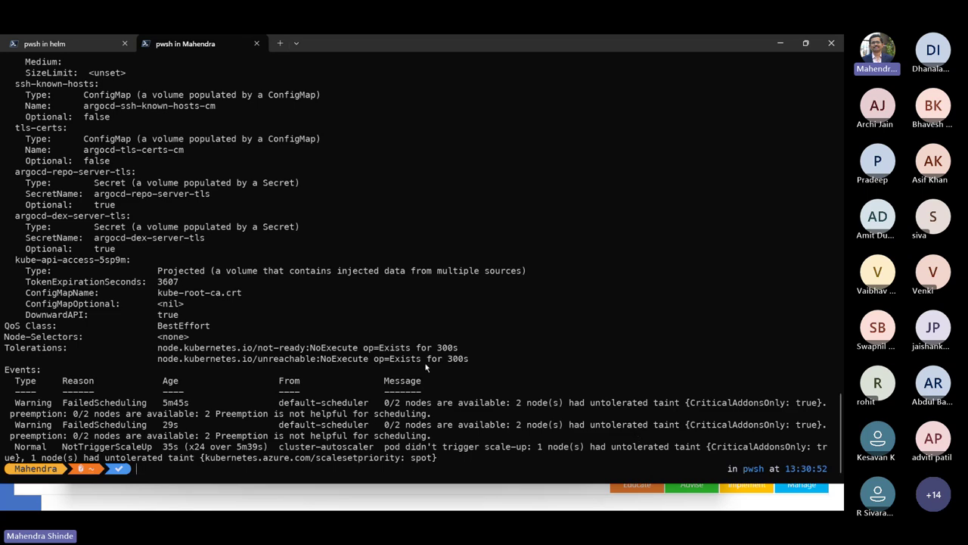
{"action": "scroll", "coordinate": [509, 303], "scroll_direction": "up", "scroll_amount": 8}
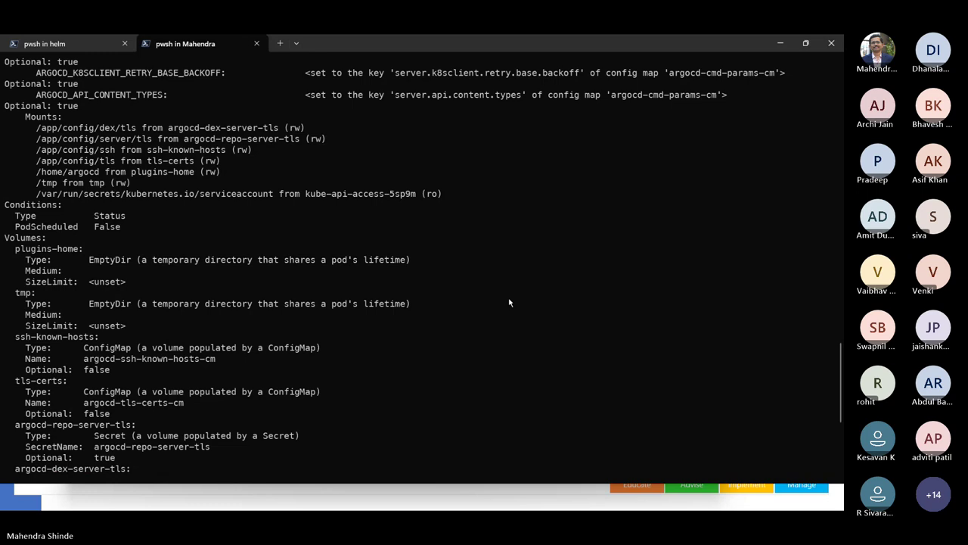
{"action": "scroll", "coordinate": [509, 303], "scroll_direction": "down", "scroll_amount": 8}
Step: List the cluster's nodes with kubectl get node
{"action": "key", "text": "Up"}
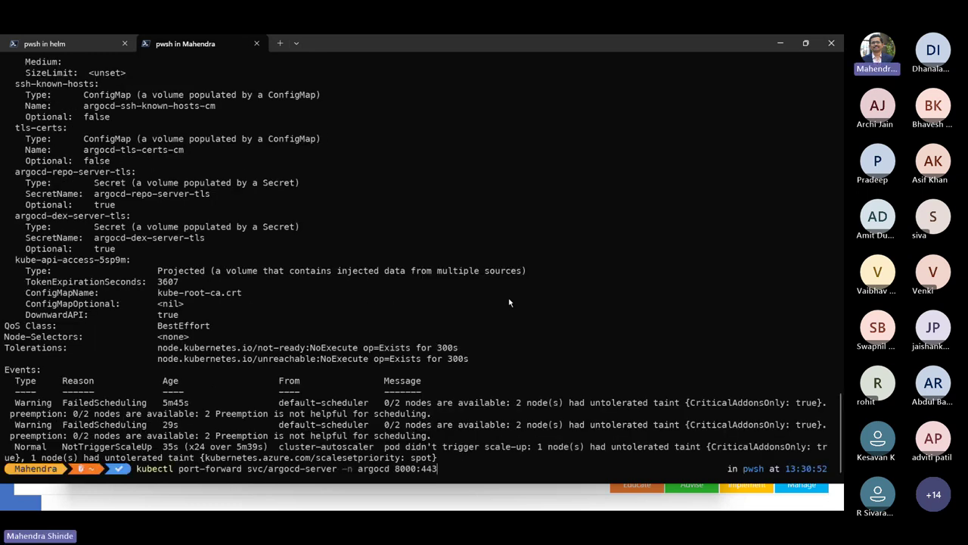
{"action": "key", "text": "Up"}
{"action": "key", "text": "BackSpace"}
{"action": "key", "text": "BackSpace"}
{"action": "key", "text": "BackSpace"}
{"action": "key", "text": "BackSpace"}
{"action": "key", "text": "BackSpace"}
{"action": "key", "text": "BackSpace"}
{"action": "key", "text": "BackSpace"}
{"action": "key", "text": "BackSpace"}
{"action": "key", "text": "BackSpace"}
{"action": "key", "text": "BackSpace"}
{"action": "key", "text": "BackSpace"}
{"action": "key", "text": "BackSpace"}
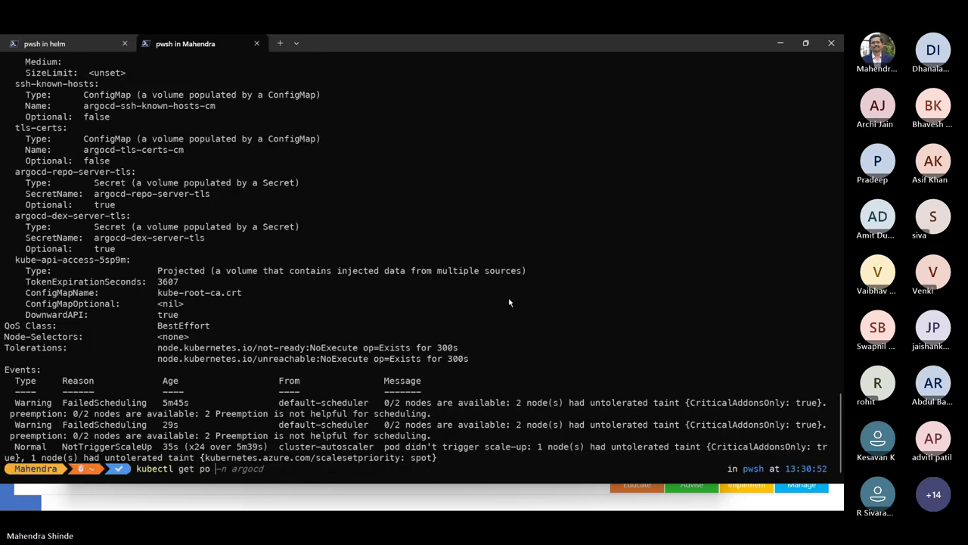
{"action": "type", "text": "node"}
{"action": "key", "text": "Return"}
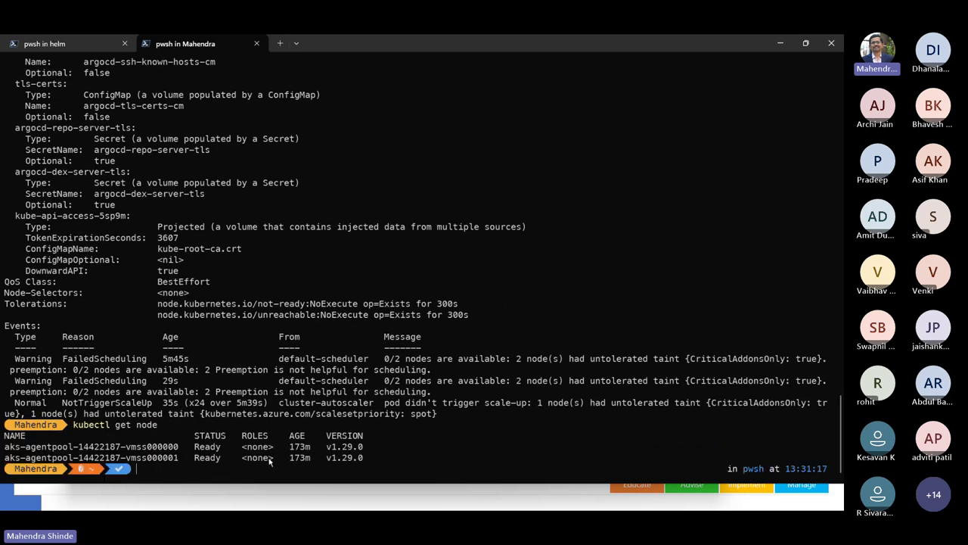
Step: Switch to the browser and open portal.azure.com in a new tab
{"action": "left_click", "coordinate": [106, 499]}
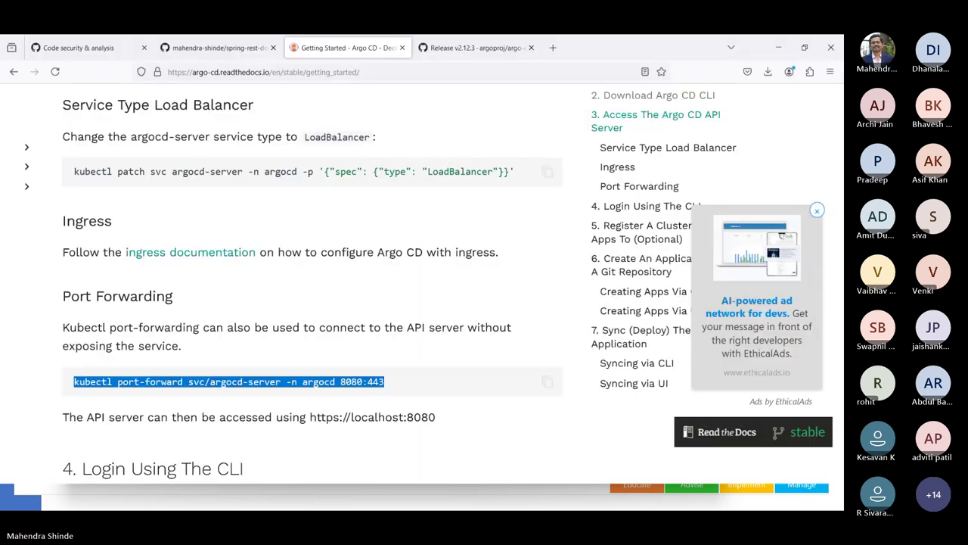
{"action": "key", "text": "ctrl+shift+Tab"}
{"action": "key", "text": "ctrl+shift+Tab"}
{"action": "key", "text": "ctrl+Tab"}
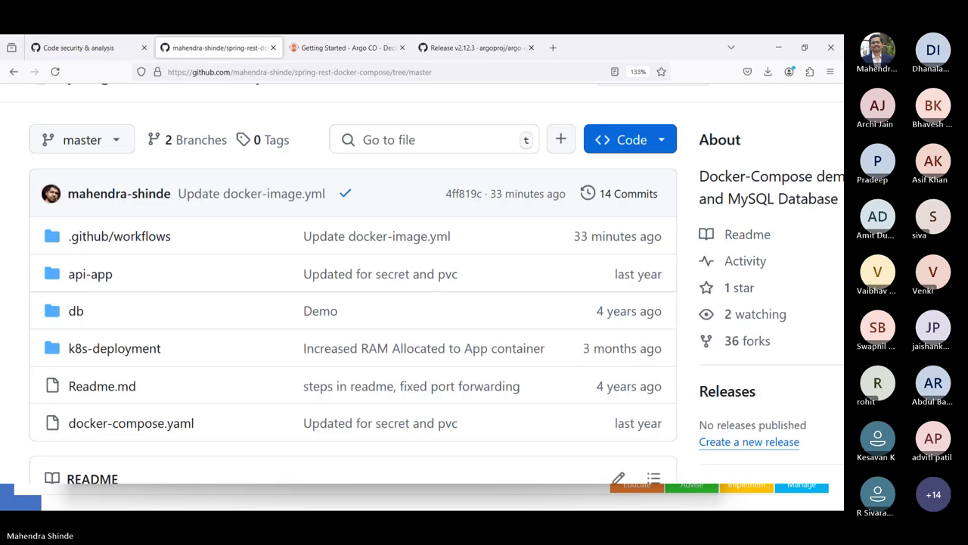
{"action": "key", "text": "ctrl+t"}
{"action": "type", "text": "po"}
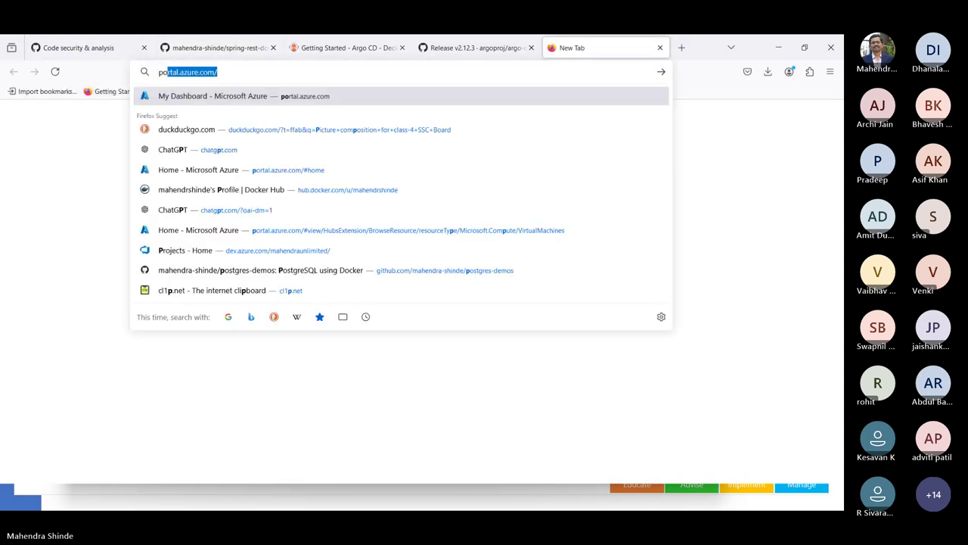
{"action": "key", "text": "Return"}
Step: Try to scale the userpool node pool of demo-aks101 manually to a node count of 2
{"action": "key", "text": "alt+Tab"}
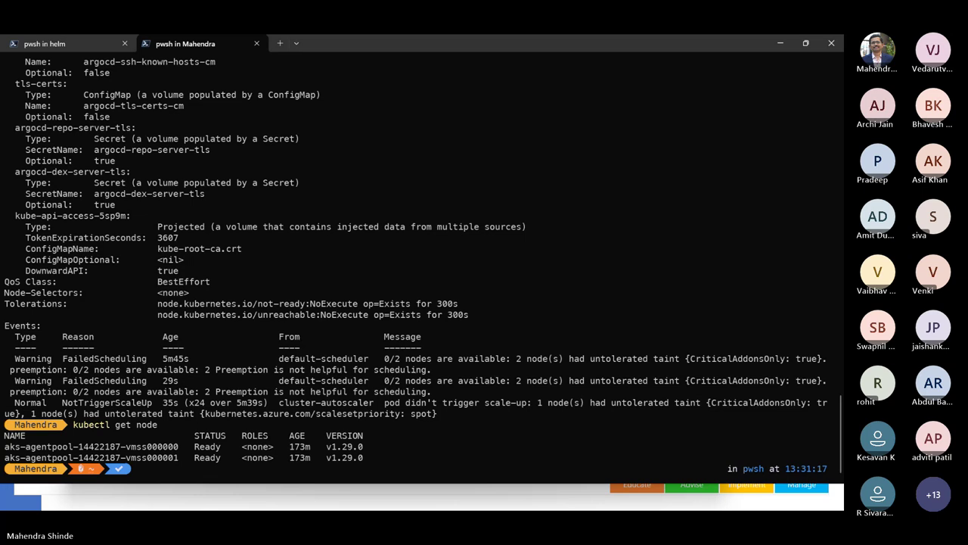
{"action": "key", "text": "alt+Tab"}
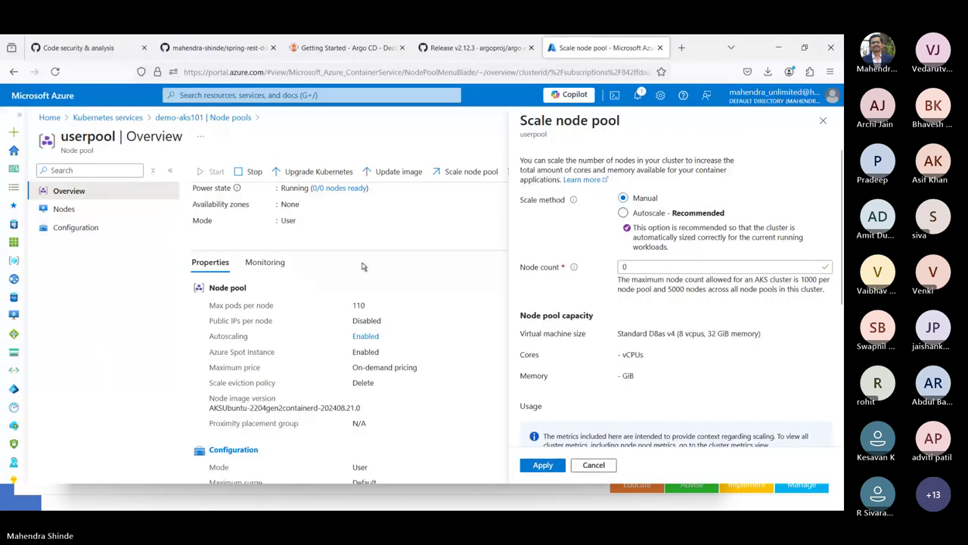
{"action": "left_click", "coordinate": [659, 270]}
{"action": "key", "text": "BackSpace"}
{"action": "type", "text": "2"}
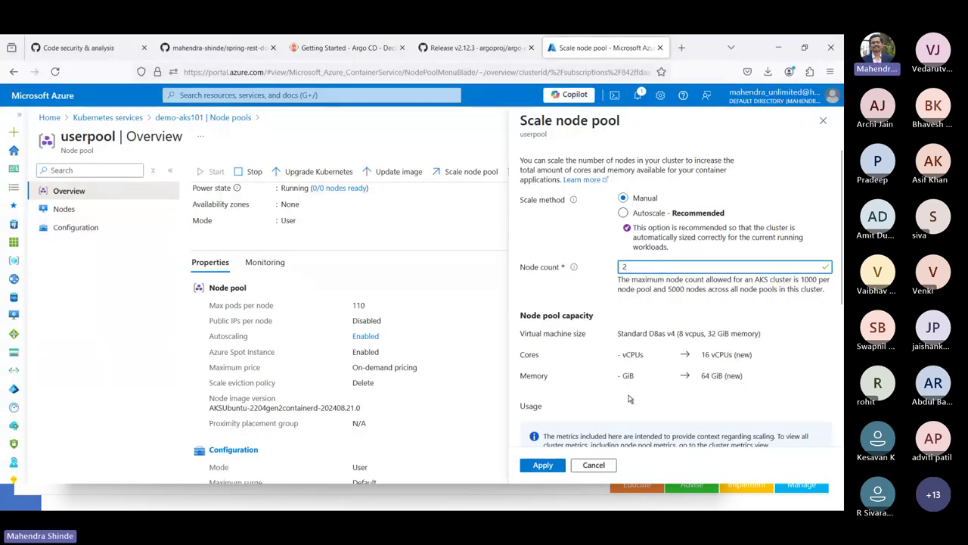
{"action": "left_click", "coordinate": [542, 464]}
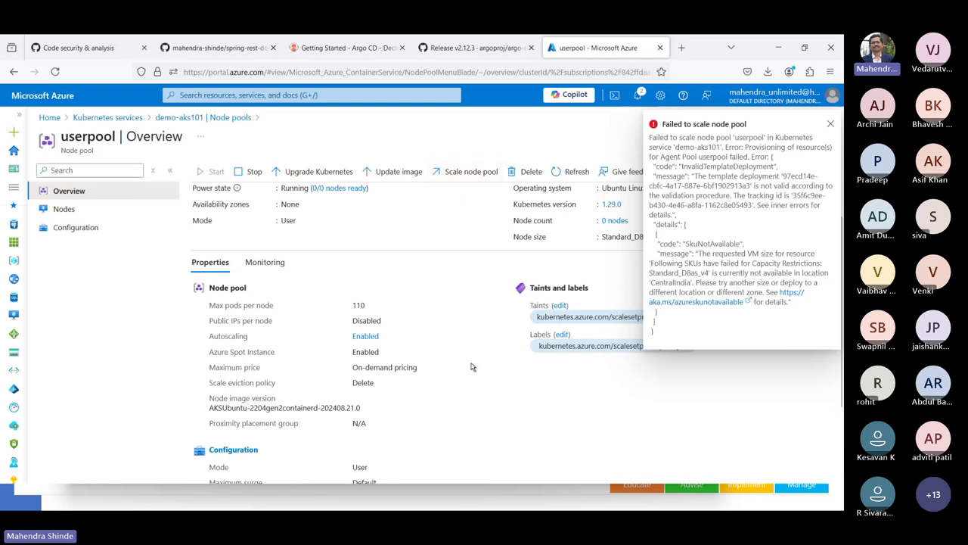
{"action": "left_click", "coordinate": [831, 124]}
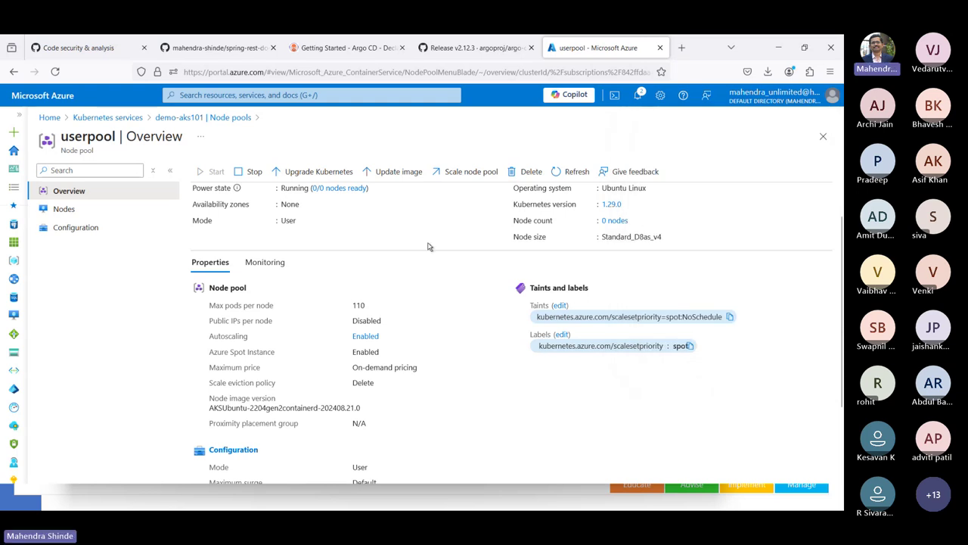
Step: Name the new demo-aks101 node pool pool2 and set its Kubernetes version to 1.29.0
{"action": "key", "text": "alt+Tab"}
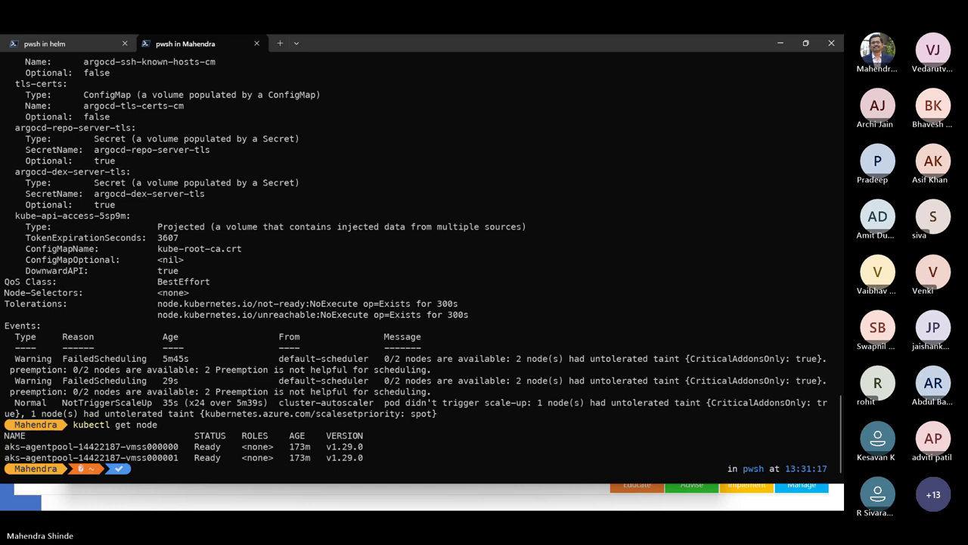
{"action": "key", "text": "alt+Tab"}
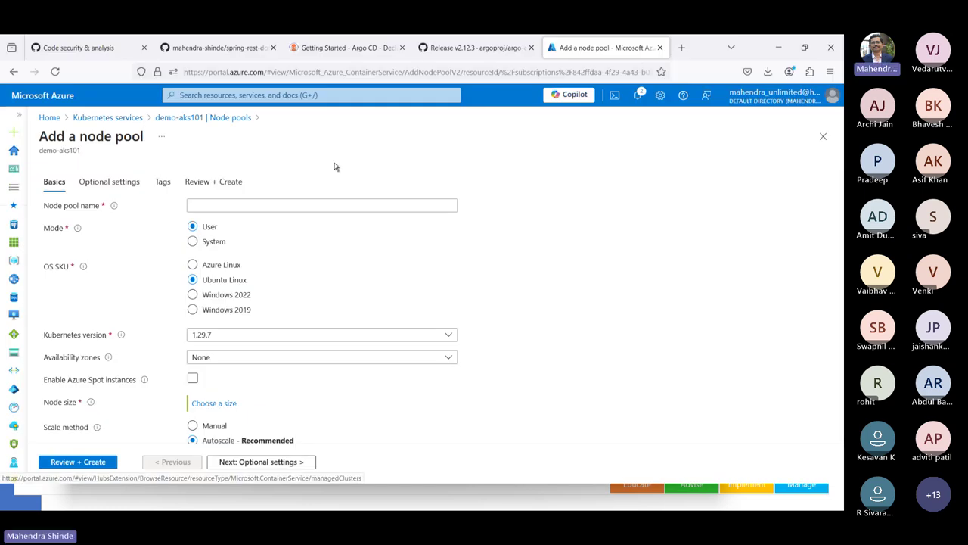
{"action": "left_click", "coordinate": [286, 206]}
{"action": "type", "text": "pood-"}
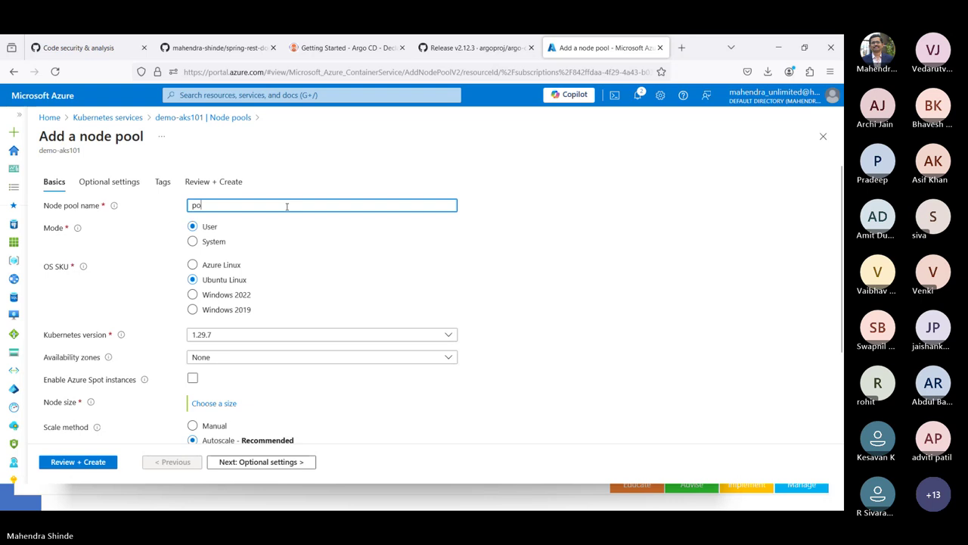
{"action": "key", "text": "BackSpace"}
{"action": "key", "text": "BackSpace"}
{"action": "type", "text": "l2"}
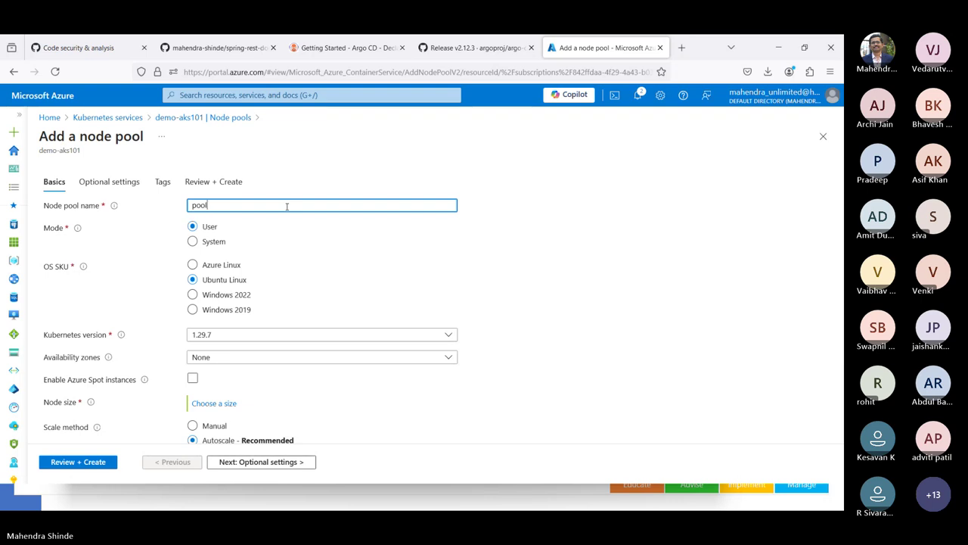
{"action": "left_click", "coordinate": [223, 336]}
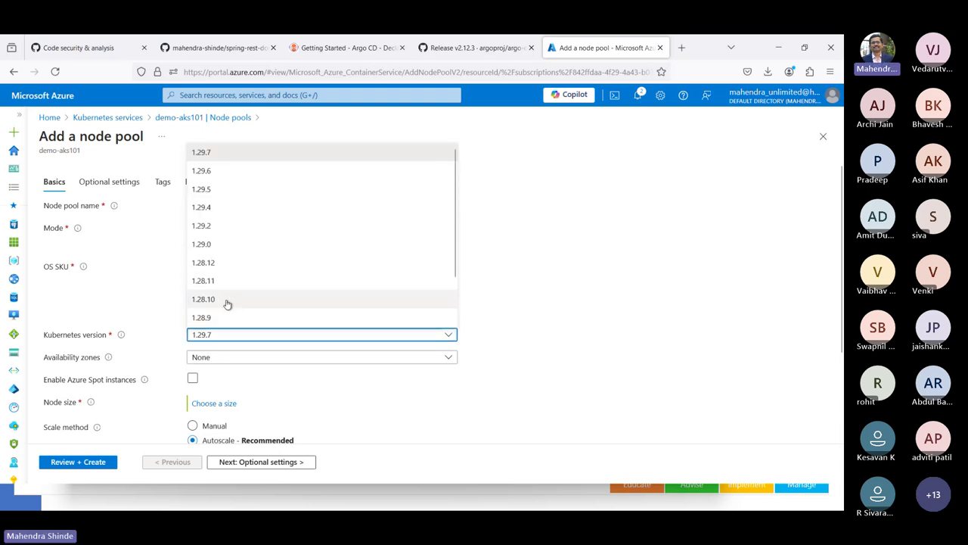
{"action": "scroll", "coordinate": [227, 303], "scroll_direction": "down", "scroll_amount": 3}
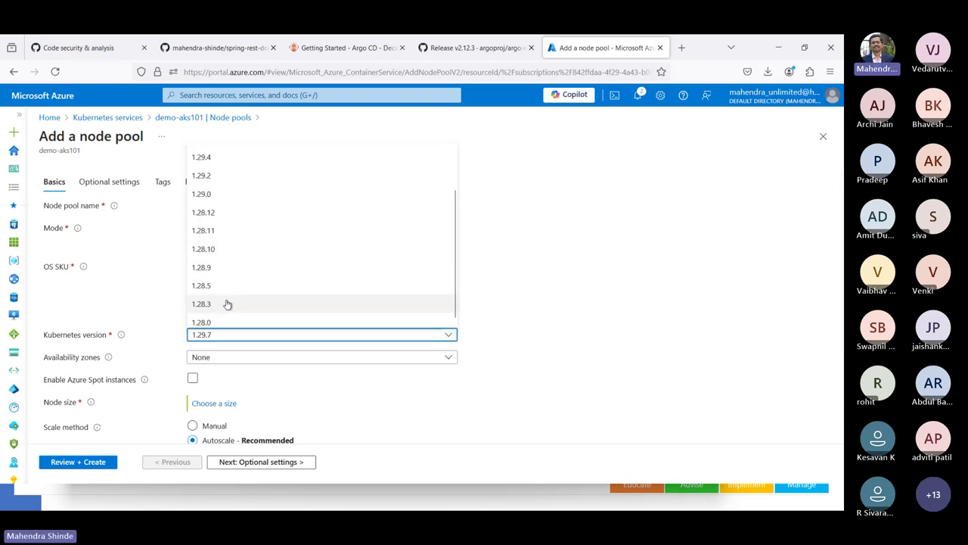
{"action": "left_click", "coordinate": [218, 196]}
Step: Assign availability zones 1, 2 and 3 to the pool2 node pool
{"action": "left_click", "coordinate": [199, 357]}
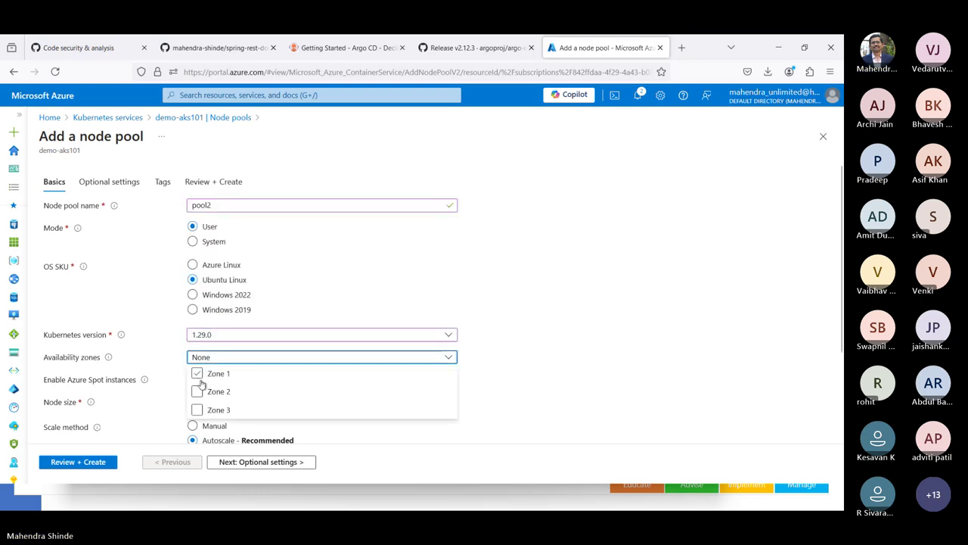
{"action": "left_click", "coordinate": [198, 375]}
{"action": "left_click", "coordinate": [197, 409]}
{"action": "left_click", "coordinate": [197, 392]}
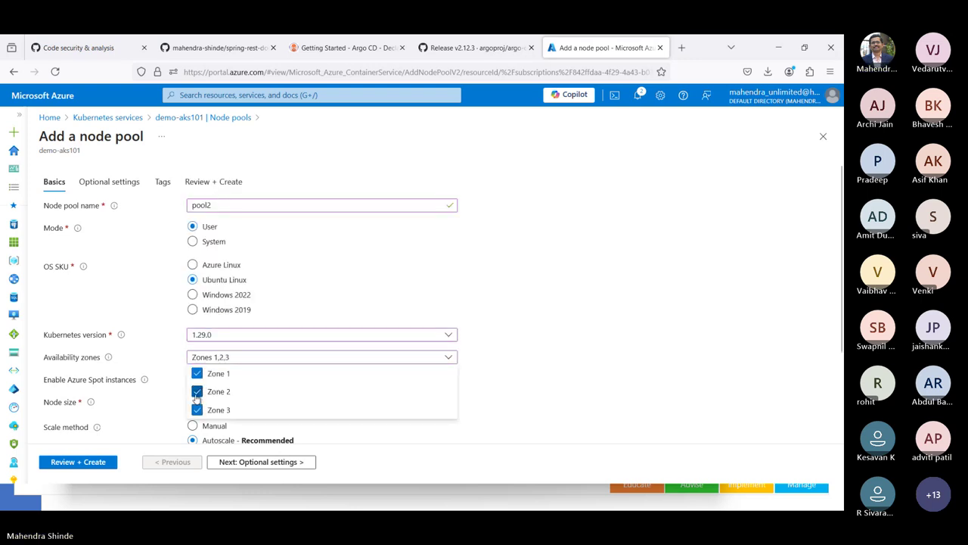
{"action": "left_click", "coordinate": [173, 380]}
Step: Choose the general purpose B2ms VM size as the node size for pool2
{"action": "scroll", "coordinate": [281, 391], "scroll_direction": "down", "scroll_amount": 1}
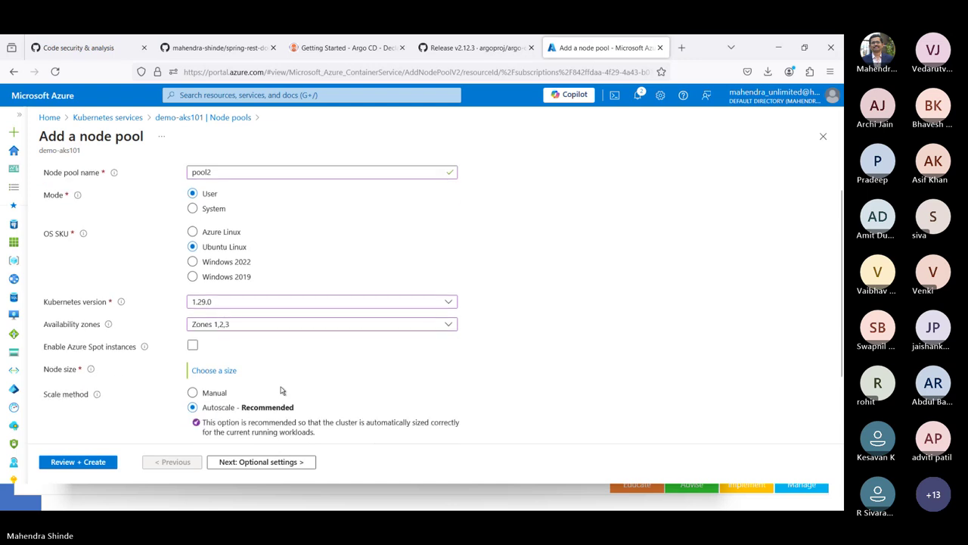
{"action": "left_click", "coordinate": [193, 346]}
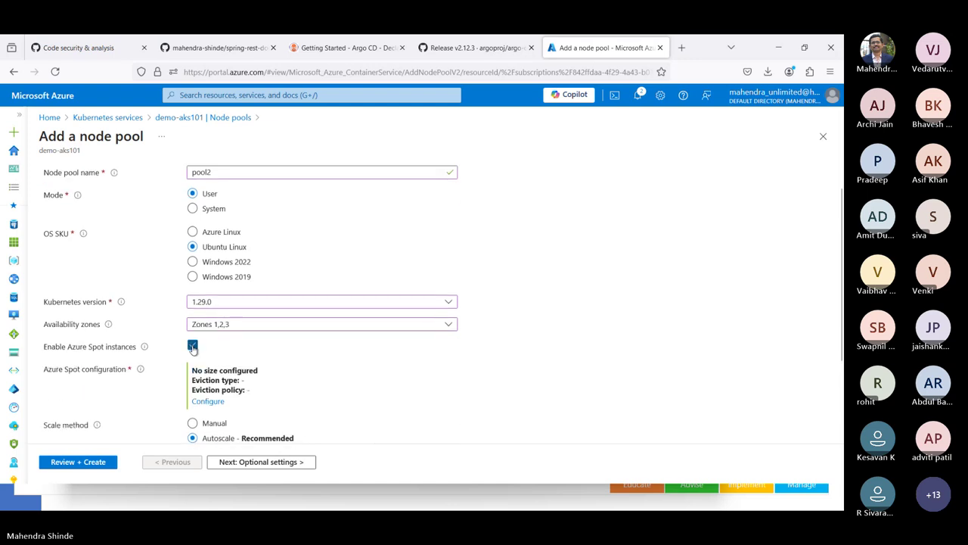
{"action": "left_click", "coordinate": [193, 346]}
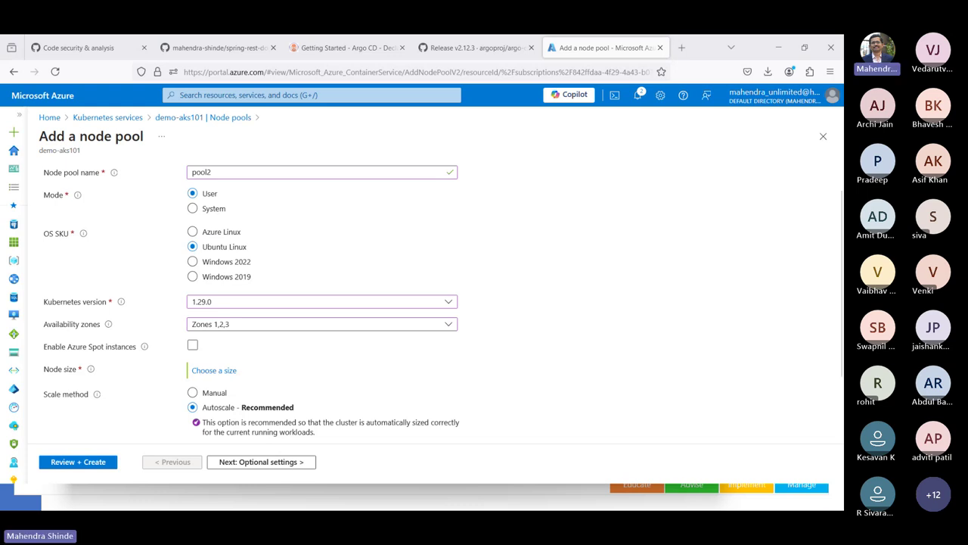
{"action": "left_click", "coordinate": [217, 371]}
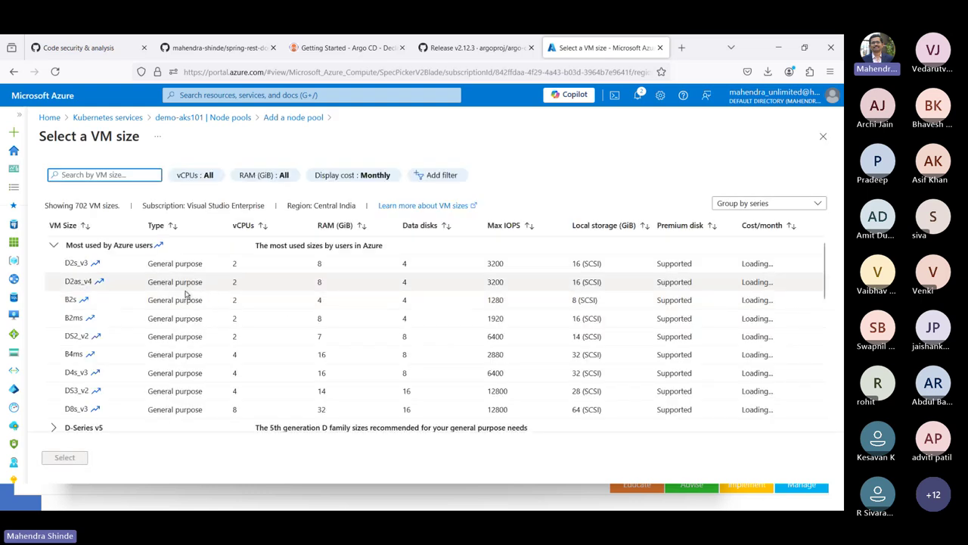
{"action": "left_click", "coordinate": [147, 324]}
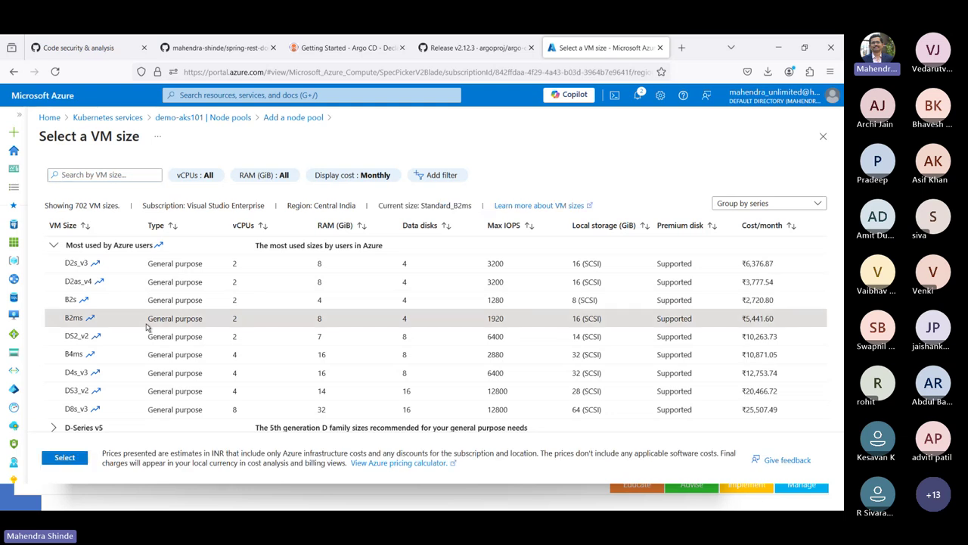
{"action": "left_click", "coordinate": [67, 459]}
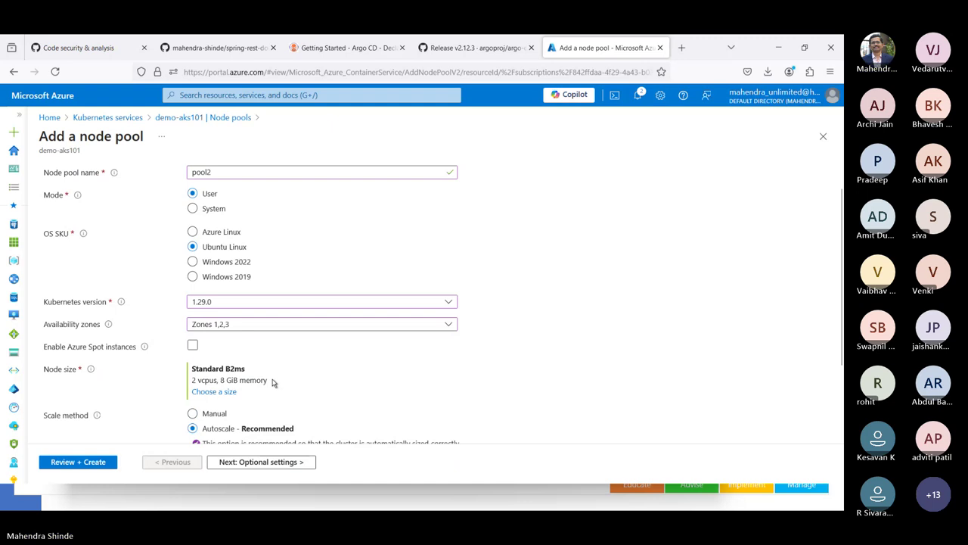
Step: Give pool2 manual scaling with a node count of 2, then validate and create the node pool
{"action": "scroll", "coordinate": [273, 383], "scroll_direction": "down", "scroll_amount": 2}
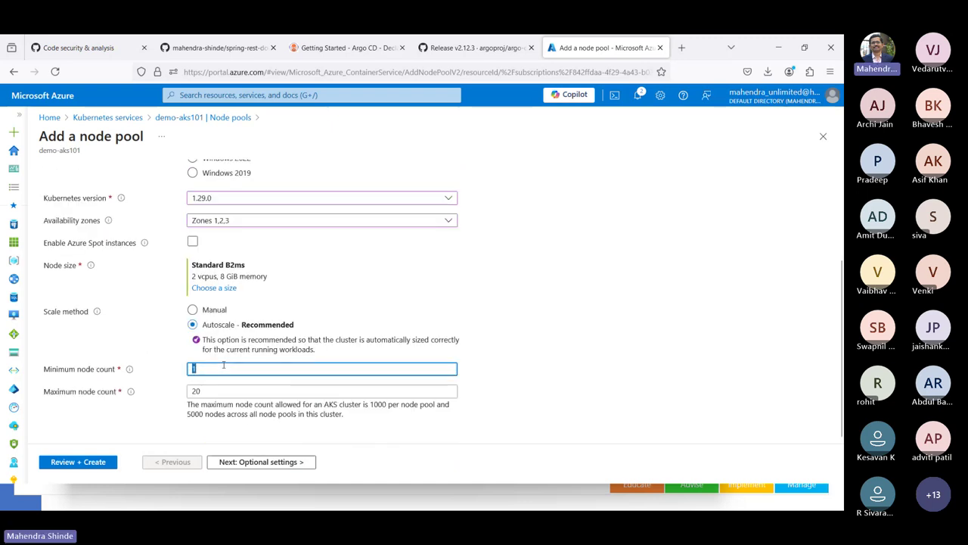
{"action": "key", "text": "BackSpace"}
{"action": "type", "text": "2"}
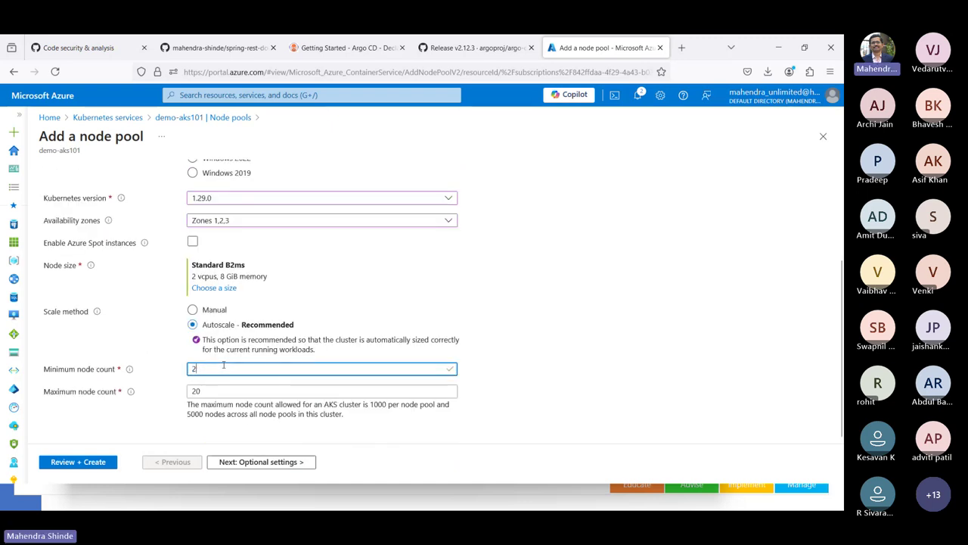
{"action": "left_click", "coordinate": [215, 309]}
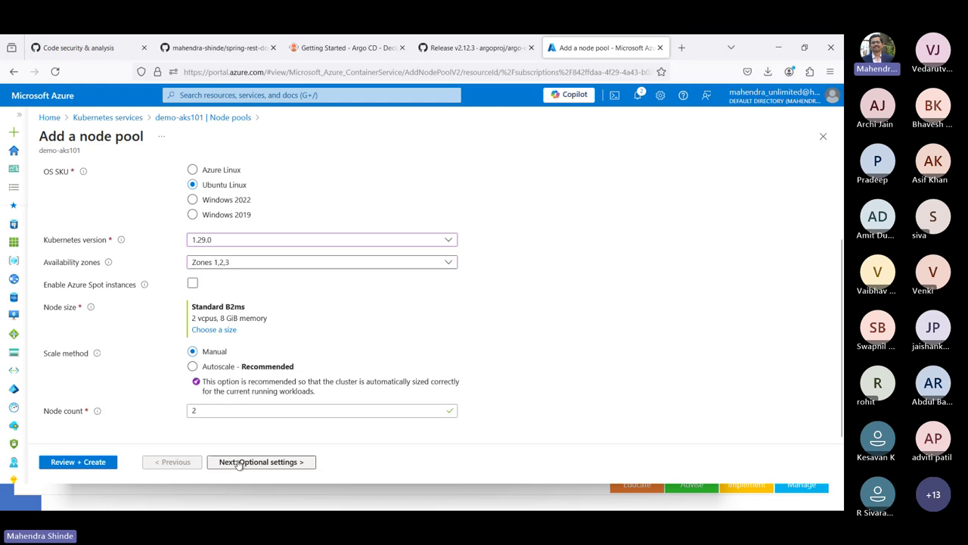
{"action": "left_click", "coordinate": [95, 462]}
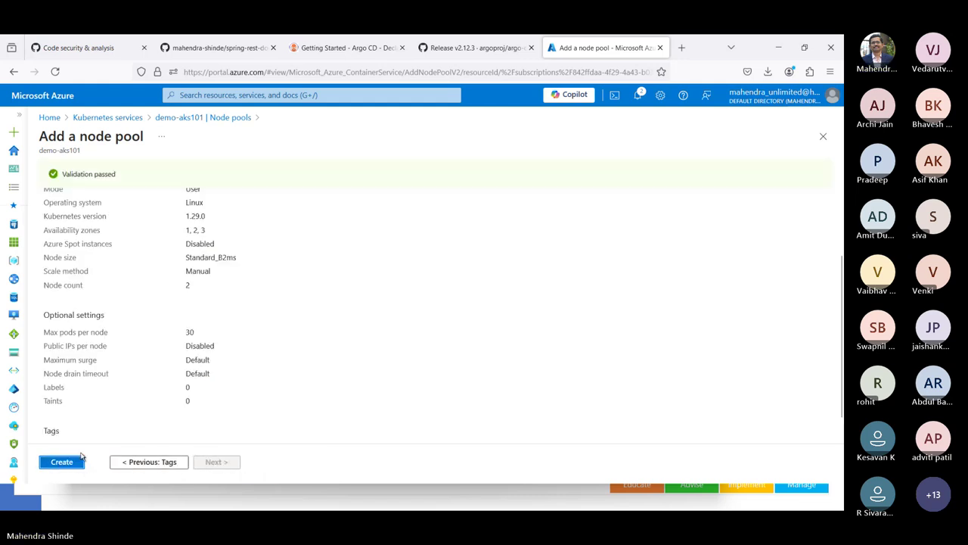
{"action": "left_click", "coordinate": [61, 463]}
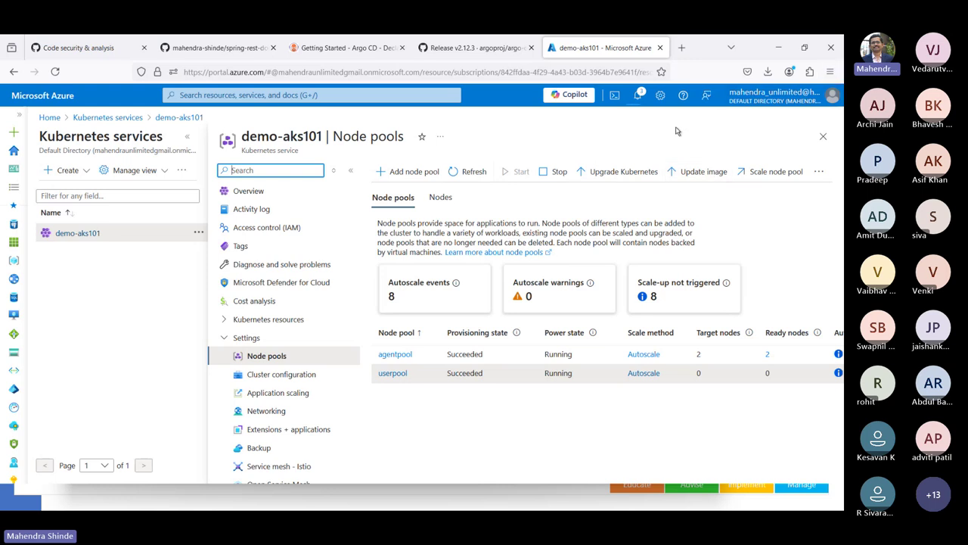
Step: Collapse the Kubernetes services list and refresh the demo-aks101 node pools repeatedly to check pool2's provisioning state and ready nodes
{"action": "left_click", "coordinate": [187, 136]}
{"action": "left_click", "coordinate": [302, 172]}
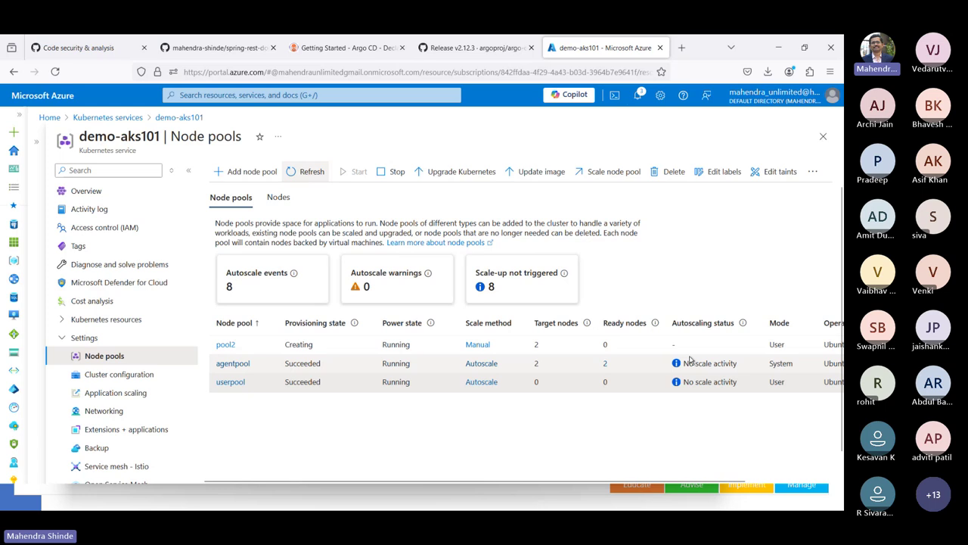
{"action": "scroll", "coordinate": [690, 361], "scroll_direction": "right", "scroll_amount": 3}
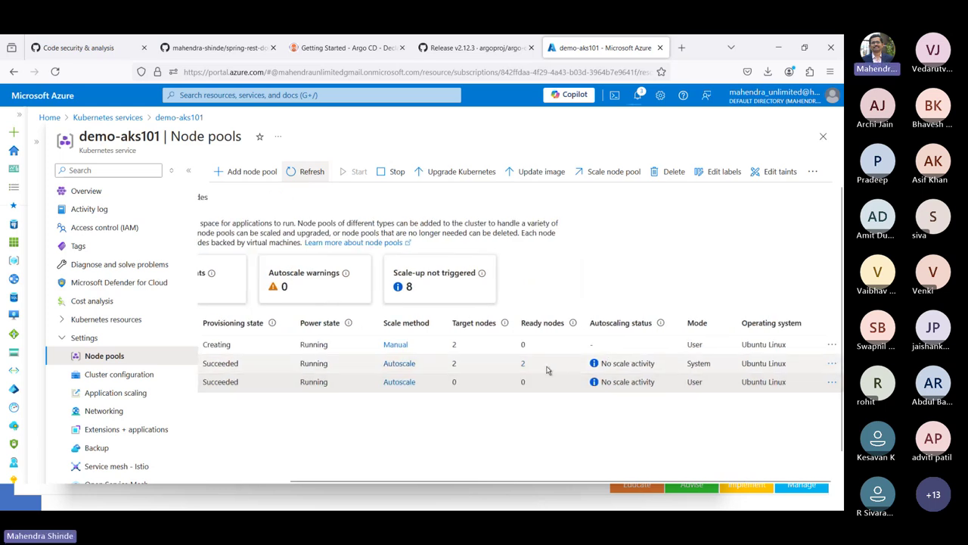
{"action": "scroll", "coordinate": [631, 346], "scroll_direction": "left", "scroll_amount": 3}
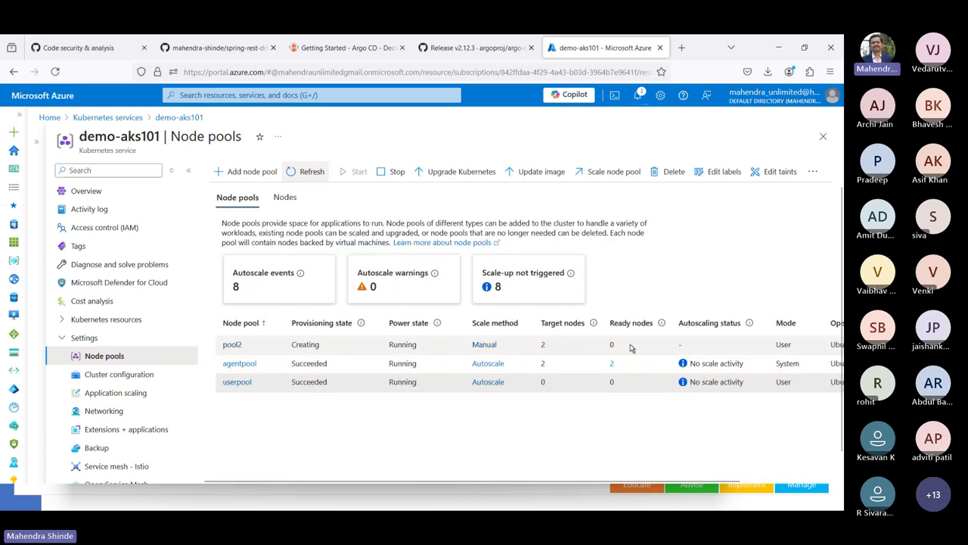
{"action": "scroll", "coordinate": [631, 348], "scroll_direction": "right", "scroll_amount": 3}
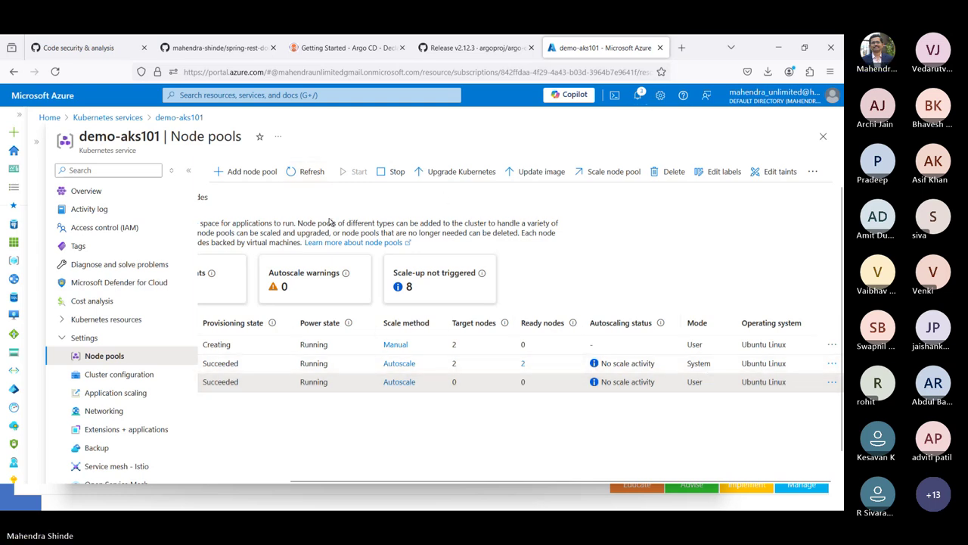
{"action": "left_click", "coordinate": [296, 172]}
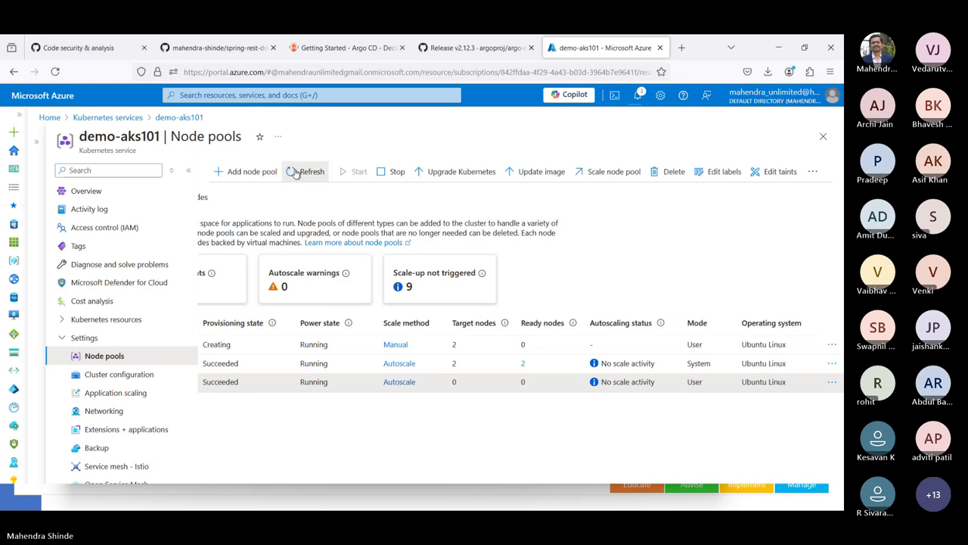
{"action": "left_click", "coordinate": [295, 172]}
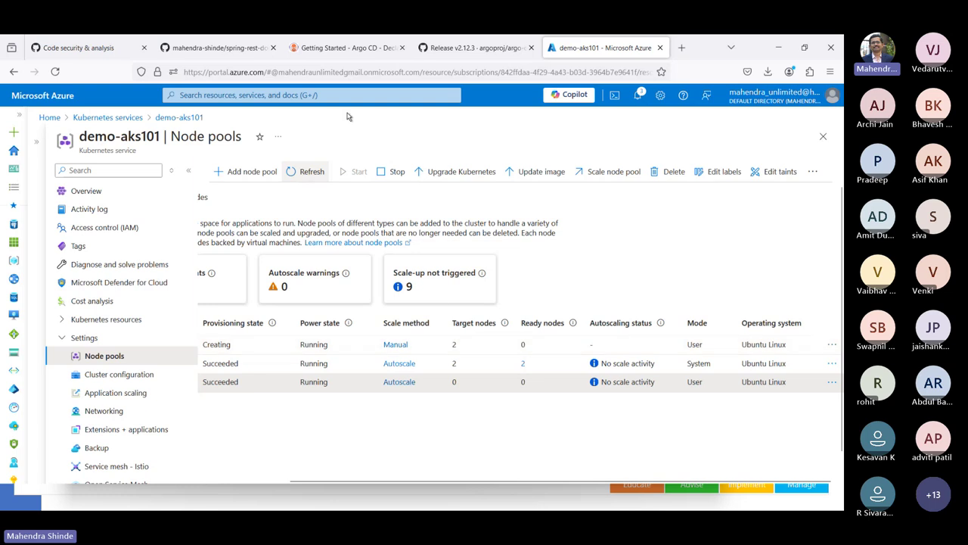
{"action": "left_click", "coordinate": [308, 172]}
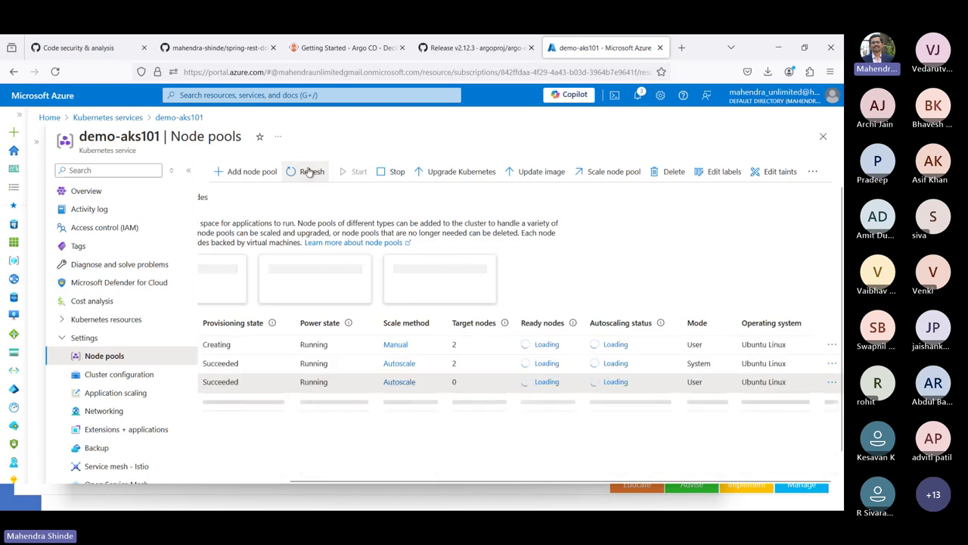
{"action": "left_click", "coordinate": [309, 172]}
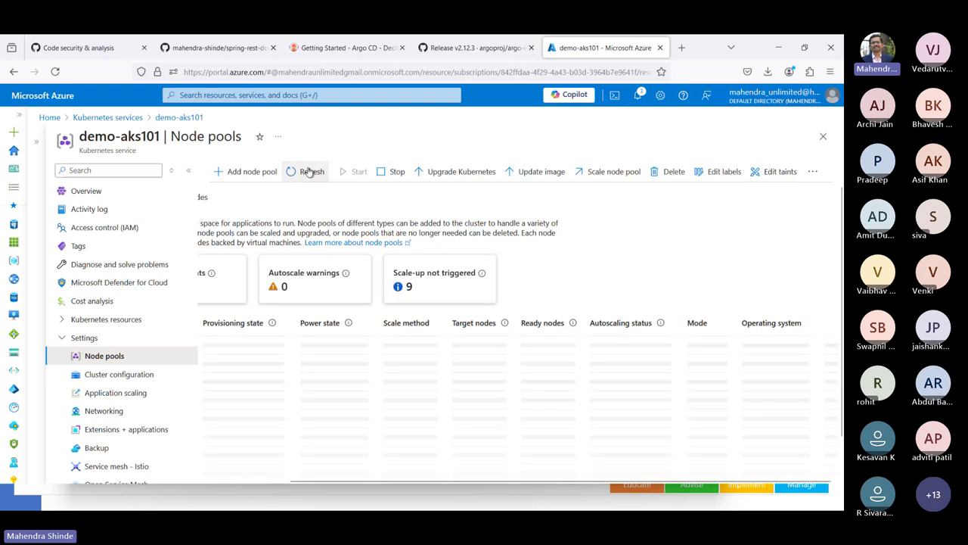
{"action": "left_click", "coordinate": [308, 172]}
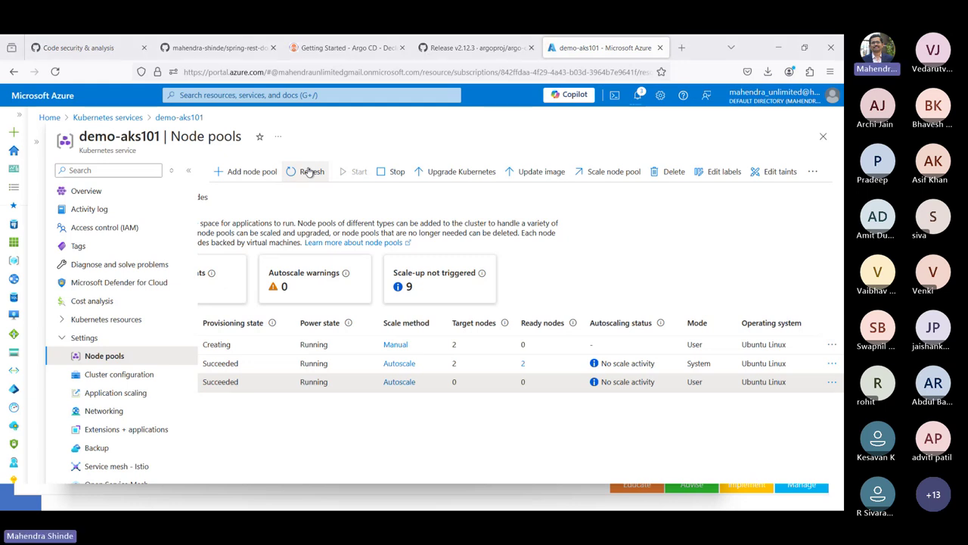
Step: Switch to the terminal and run kubectl get node repeatedly on a cleared screen to check for the pool2 nodes
{"action": "key", "text": "alt+Tab"}
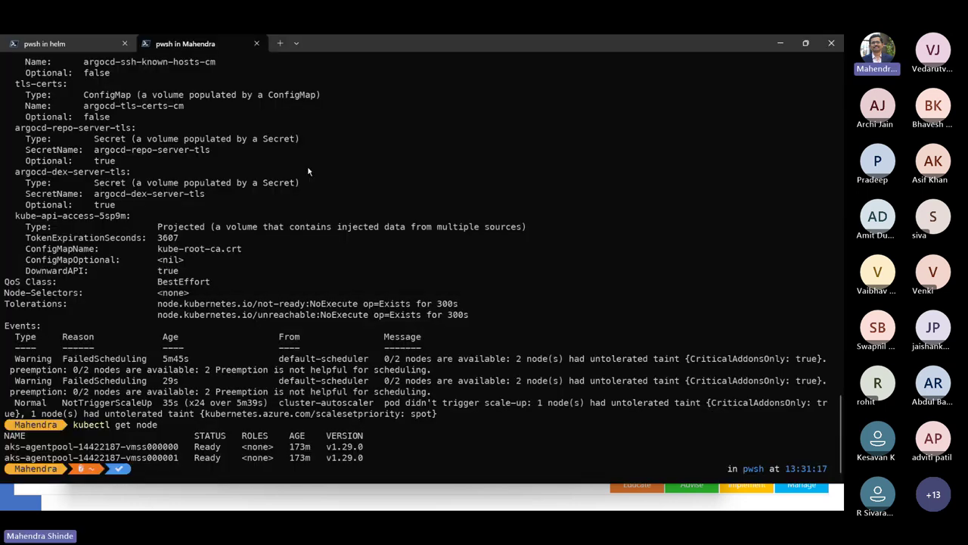
{"action": "key", "text": "ctrl+l"}
{"action": "key", "text": "Up"}
{"action": "key", "text": "Return"}
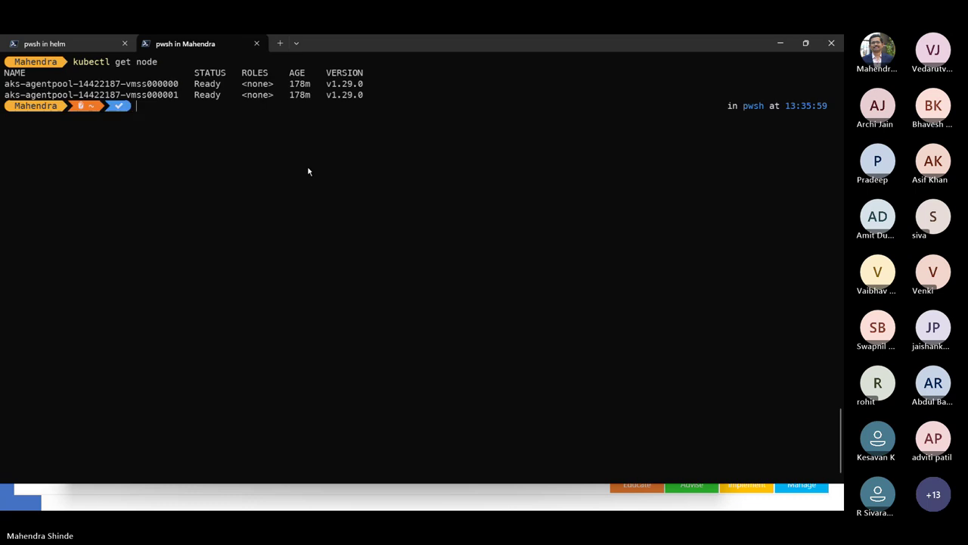
{"action": "key", "text": "Up"}
{"action": "key", "text": "Return"}
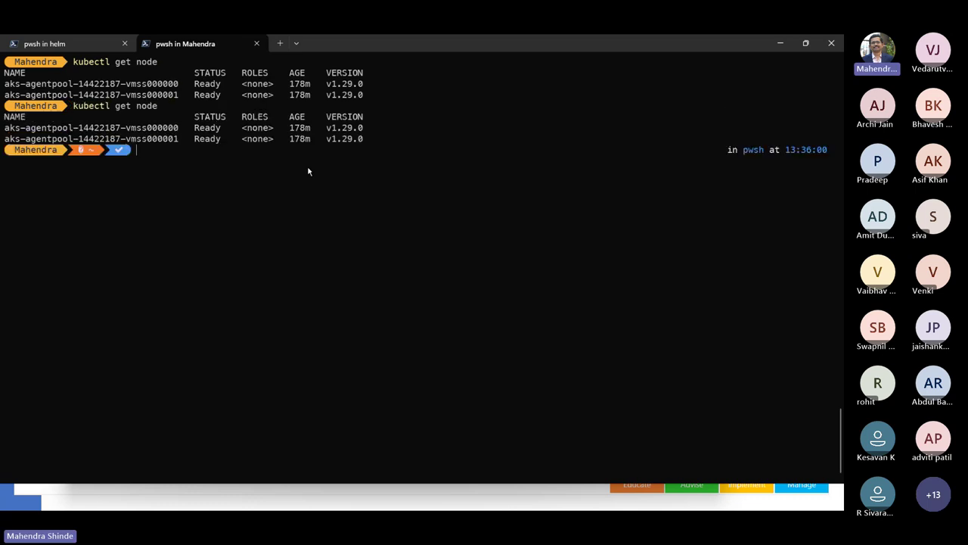
{"action": "key", "text": "ctrl+l"}
{"action": "key", "text": "Up"}
{"action": "key", "text": "Return"}
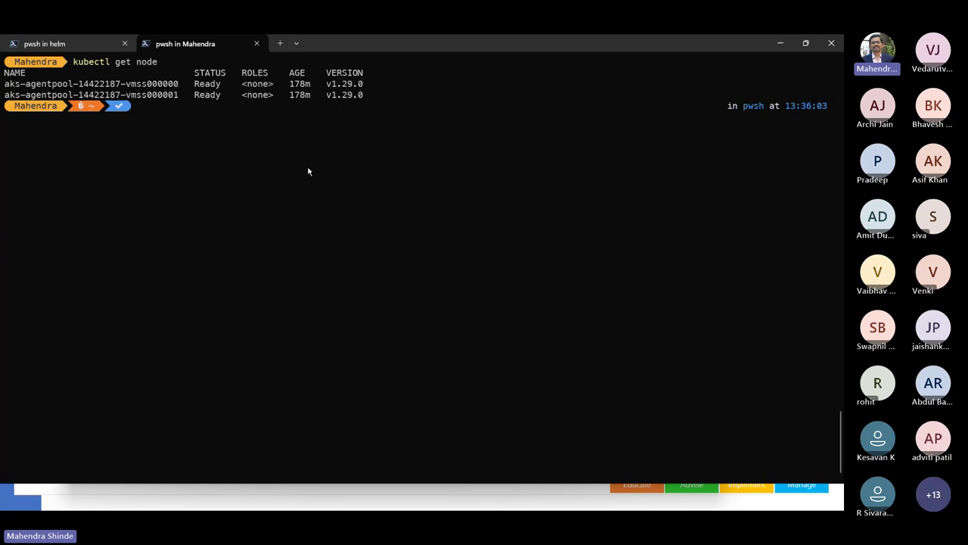
Step: Rerun the describe command for the Argo CD server pod to check its scheduling events
{"action": "key", "text": "Up"}
{"action": "key", "text": "Up"}
{"action": "key", "text": "Return"}
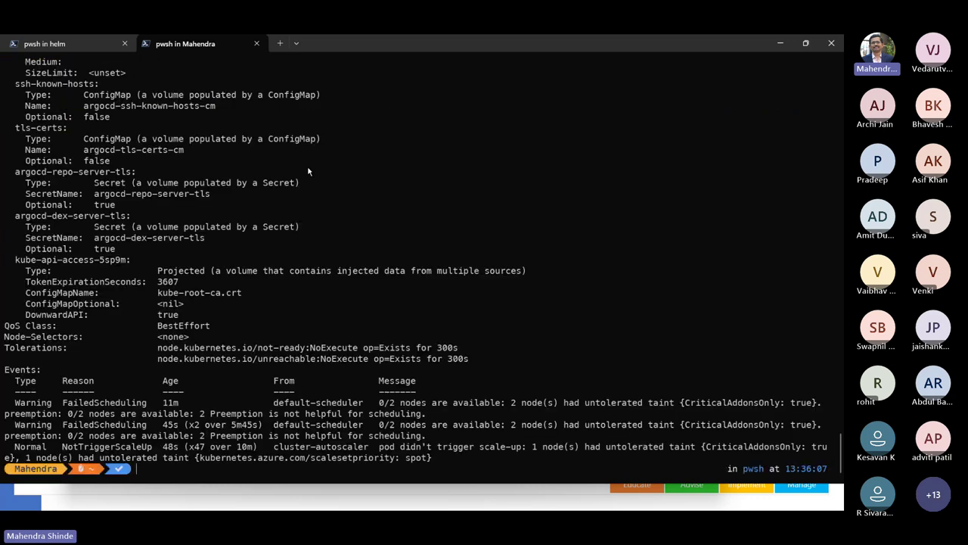
Step: Clear the terminal and list the pods in the argocd namespace with kubectl get po -n argocd
{"action": "key", "text": "ctrl+l"}
{"action": "key", "text": "Up"}
{"action": "key", "text": "Up"}
{"action": "key", "text": "Up"}
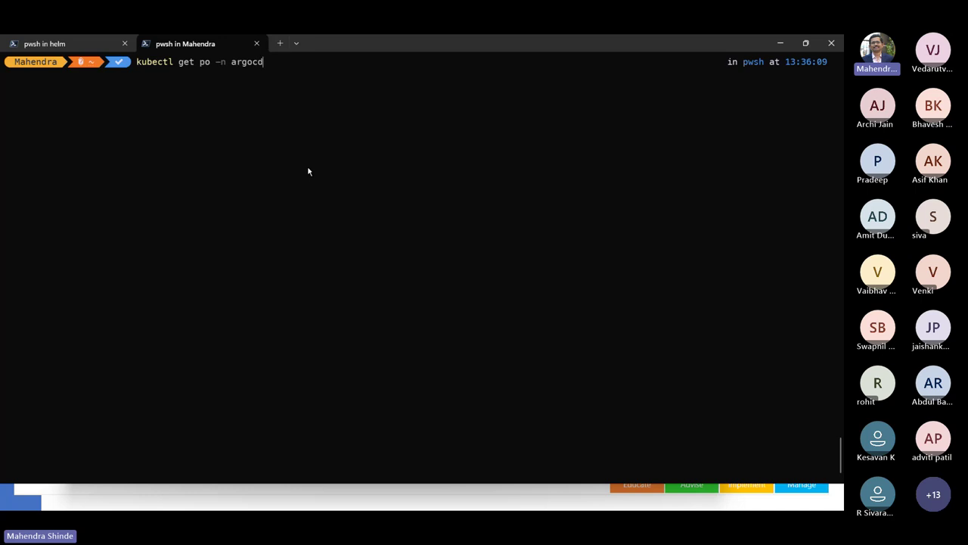
{"action": "key", "text": "Return"}
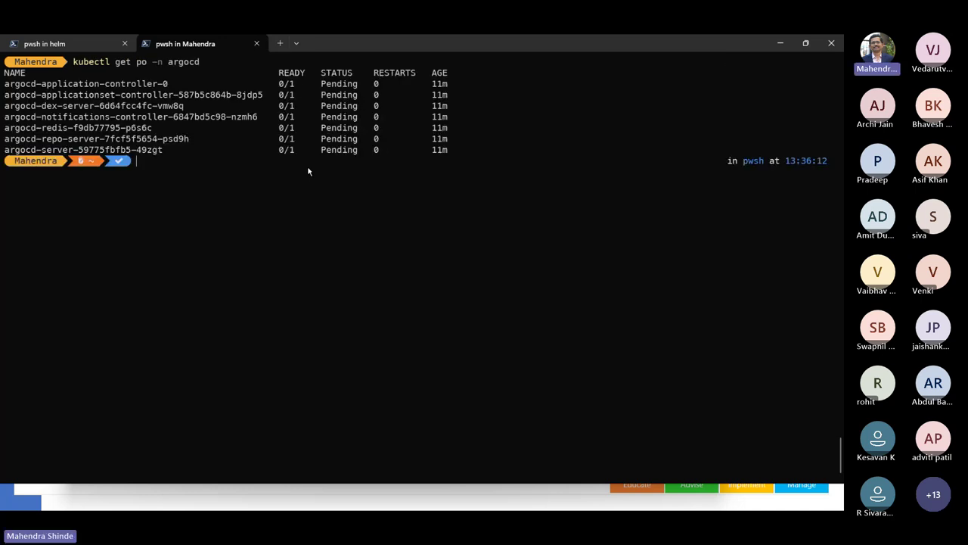
Step: Switch to the Azure portal, refresh the node pools, and dismiss the failed userpool scaling notification
{"action": "key", "text": "alt+Tab"}
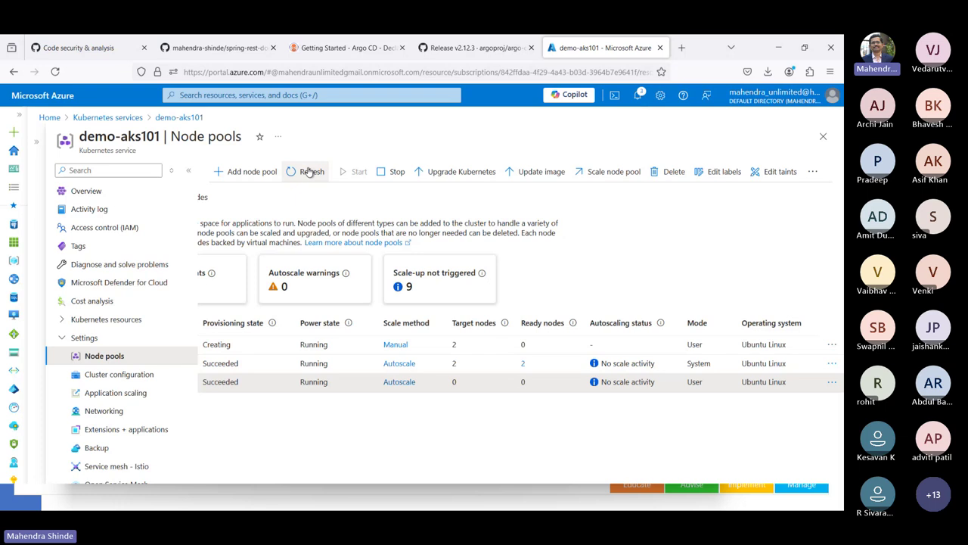
{"action": "left_click", "coordinate": [308, 172]}
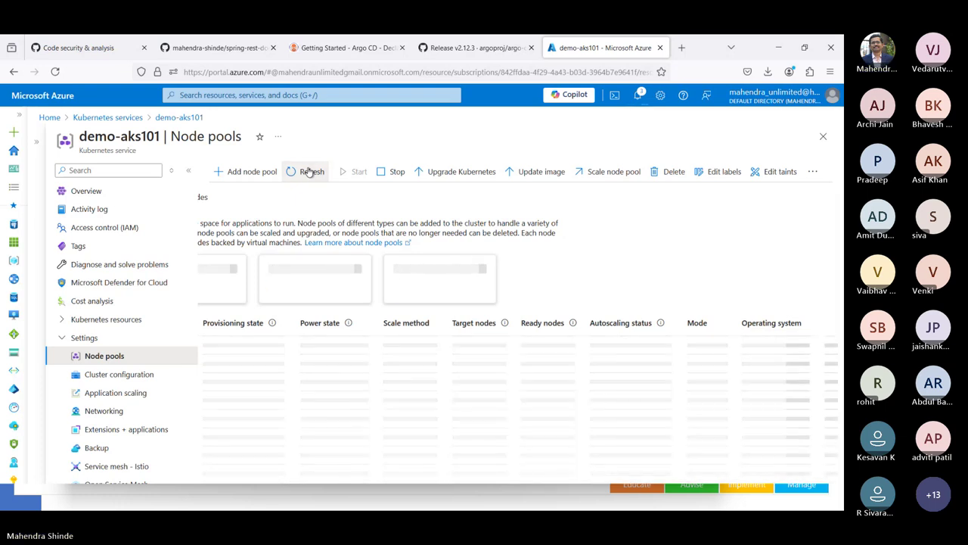
{"action": "left_click", "coordinate": [309, 171]}
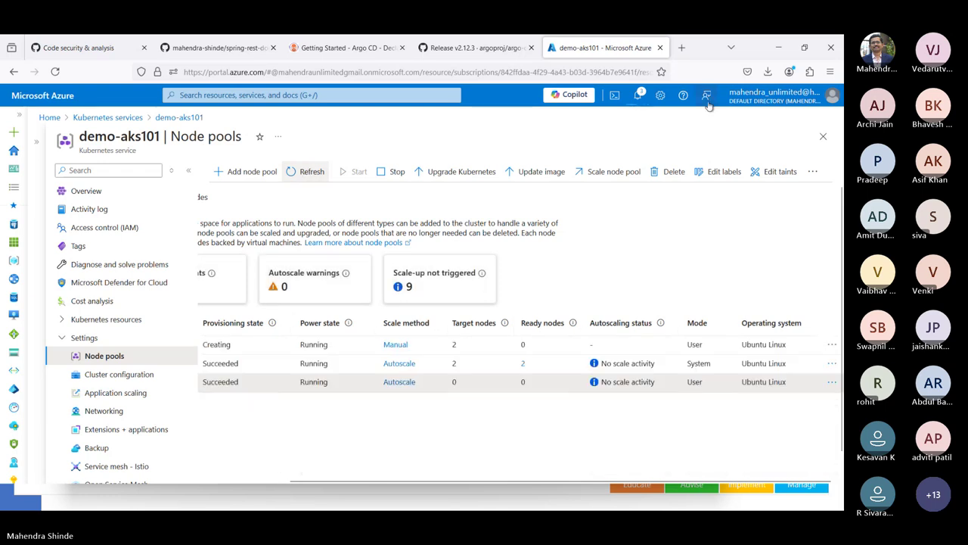
{"action": "left_click", "coordinate": [639, 95]}
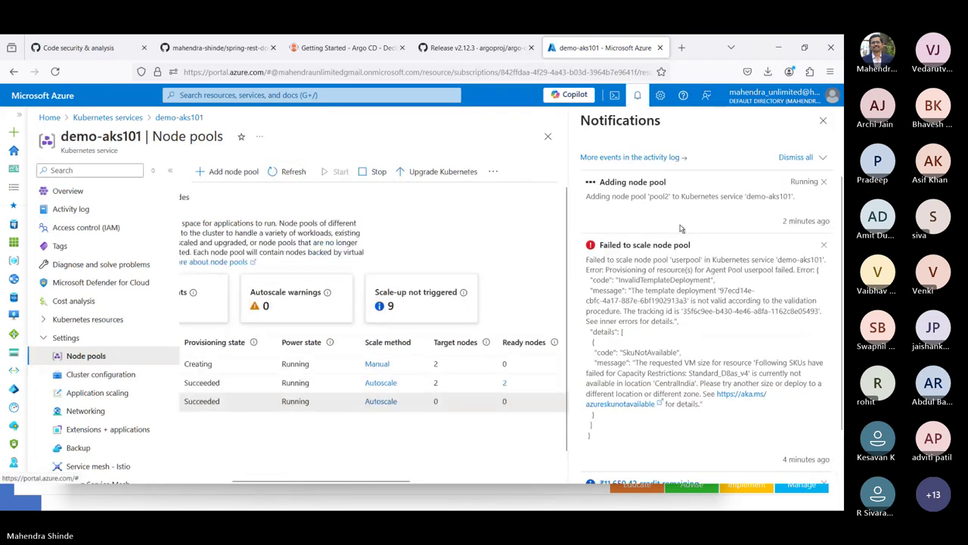
{"action": "left_click", "coordinate": [825, 246]}
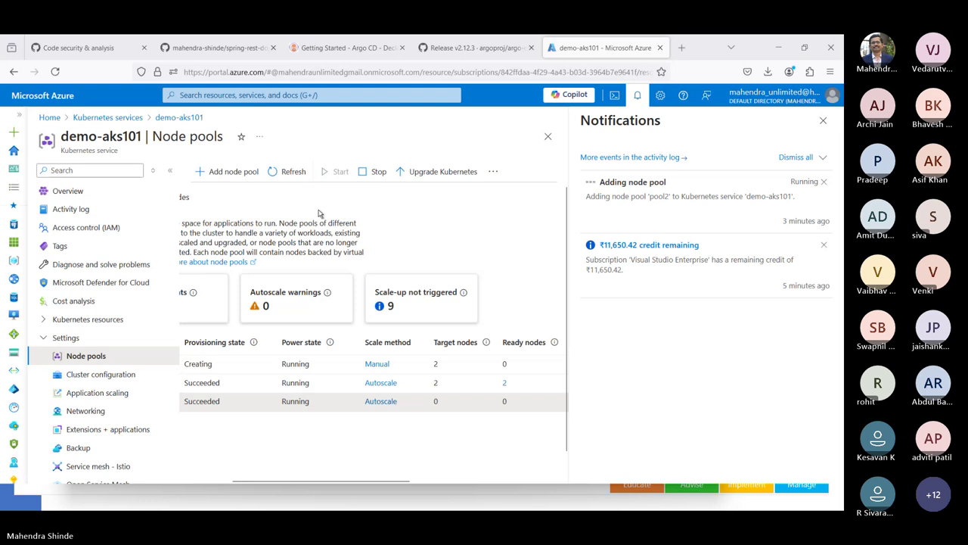
Step: Refresh the node pools again to check pool2's ready nodes, and close the notifications
{"action": "left_click", "coordinate": [291, 173]}
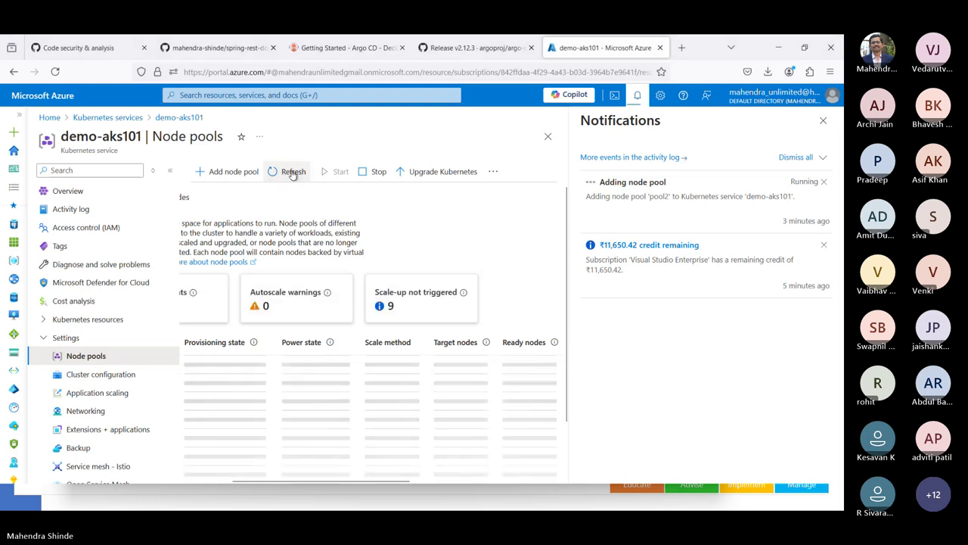
{"action": "left_click", "coordinate": [292, 172]}
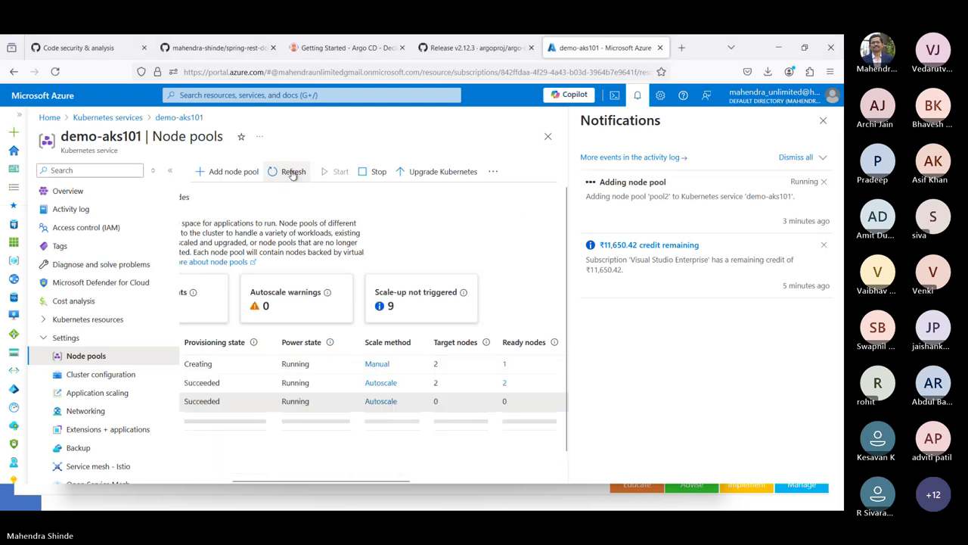
{"action": "left_click", "coordinate": [823, 121]}
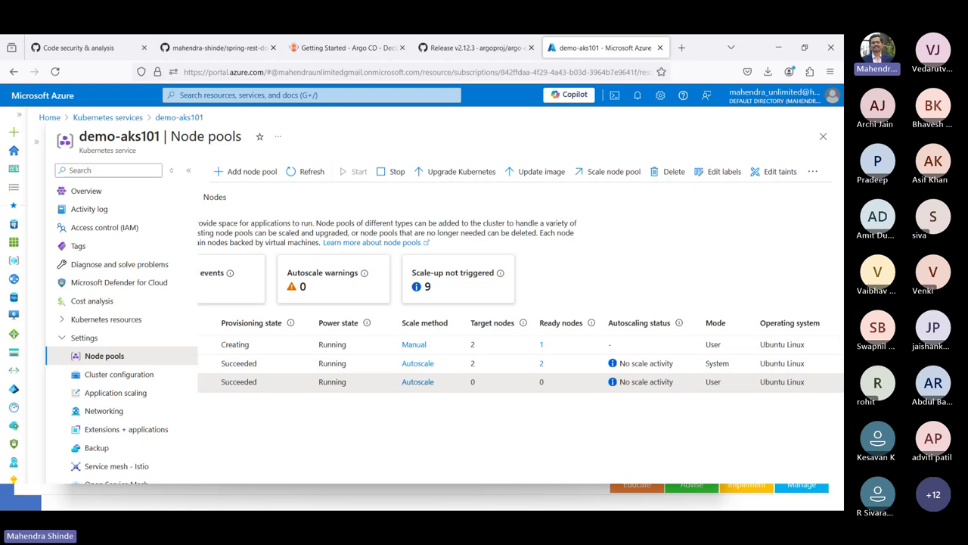
Step: Switch to the terminal and repeat kubectl get po -n argocd, clearing the screen as needed, to monitor the Argo CD pods starting
{"action": "key", "text": "alt+Tab"}
{"action": "key", "text": "Up"}
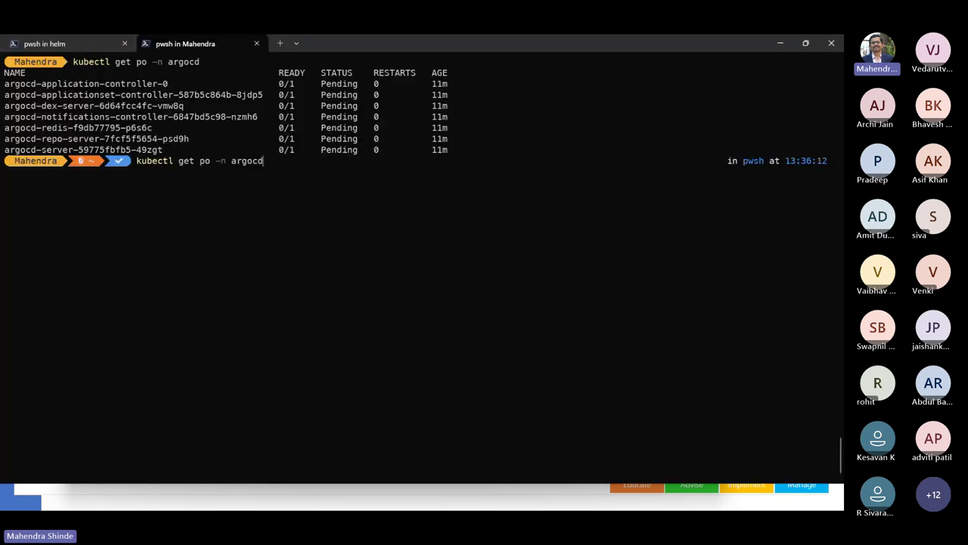
{"action": "key", "text": "Return"}
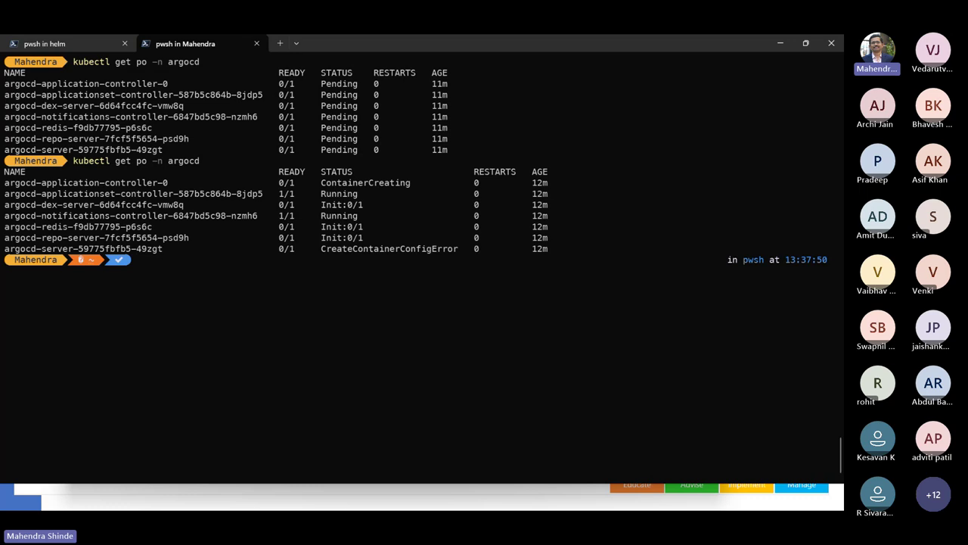
{"action": "key", "text": "Up"}
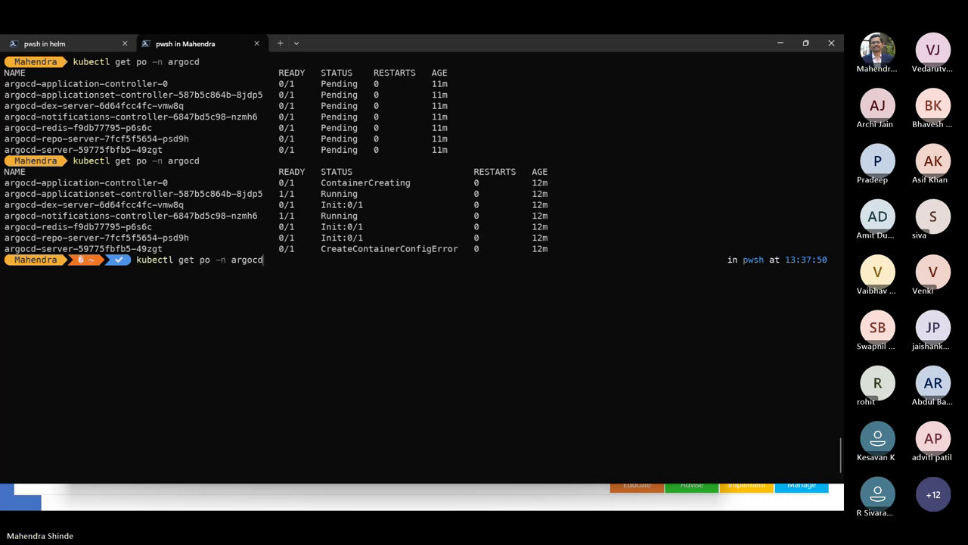
{"action": "key", "text": "Return"}
{"action": "key", "text": "Up"}
{"action": "key", "text": "Return"}
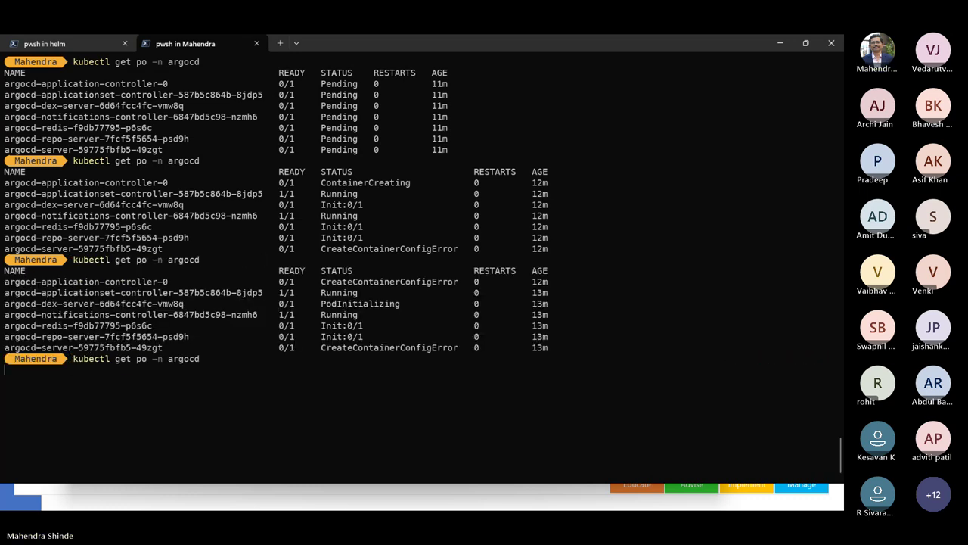
{"action": "key", "text": "ctrl+l"}
{"action": "key", "text": "Up"}
{"action": "key", "text": "Return"}
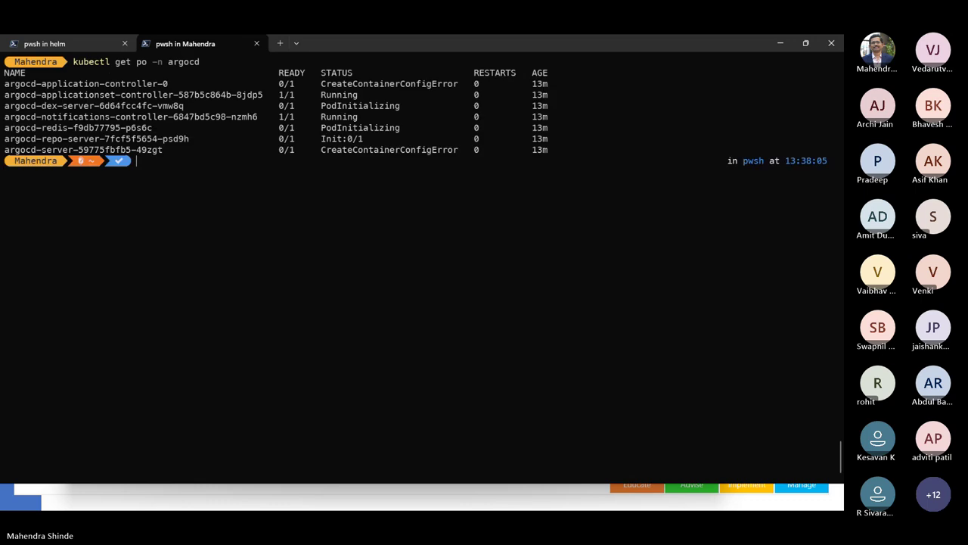
{"action": "key", "text": "ctrl+l"}
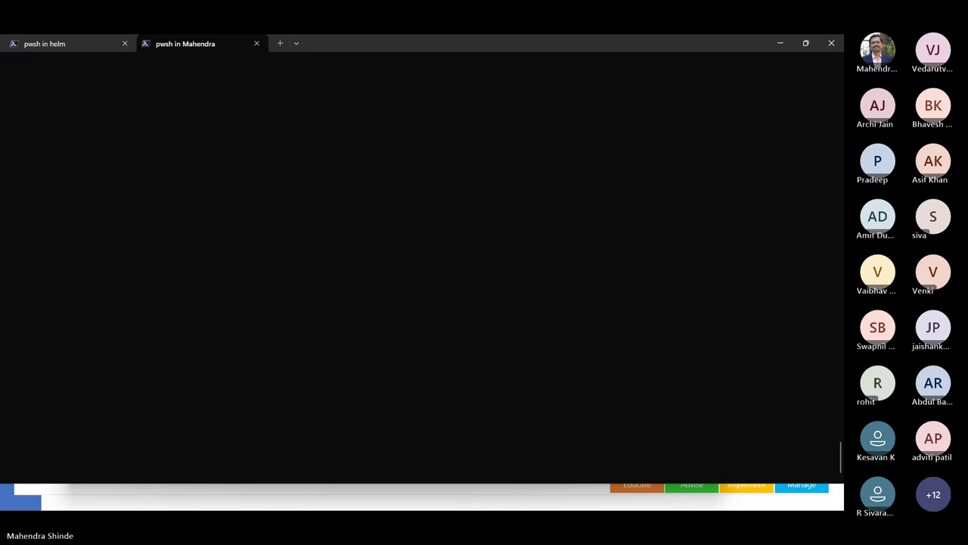
{"action": "key", "text": "Up"}
{"action": "key", "text": "Return"}
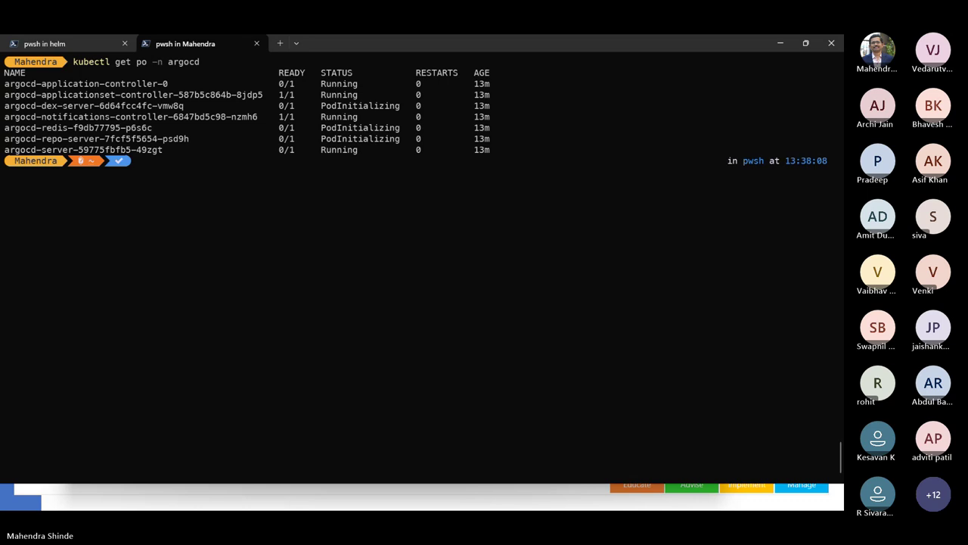
{"action": "key", "text": "Up"}
{"action": "key", "text": "Return"}
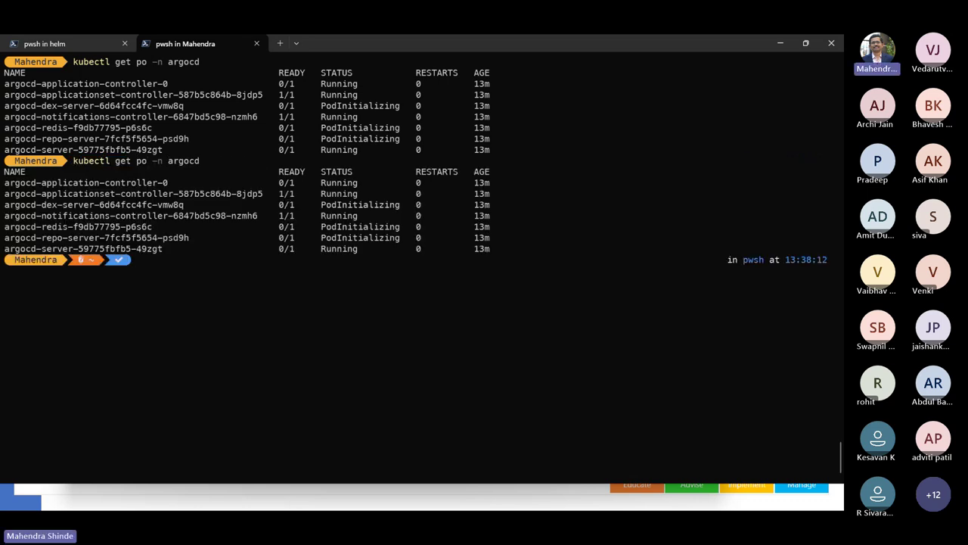
{"action": "key", "text": "Up"}
{"action": "key", "text": "Return"}
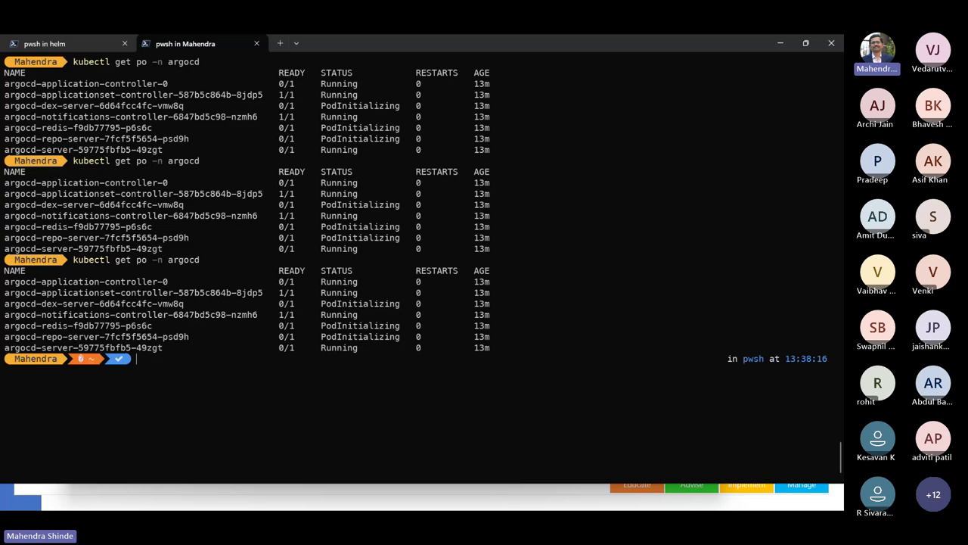
{"action": "key", "text": "Up"}
{"action": "key", "text": "Return"}
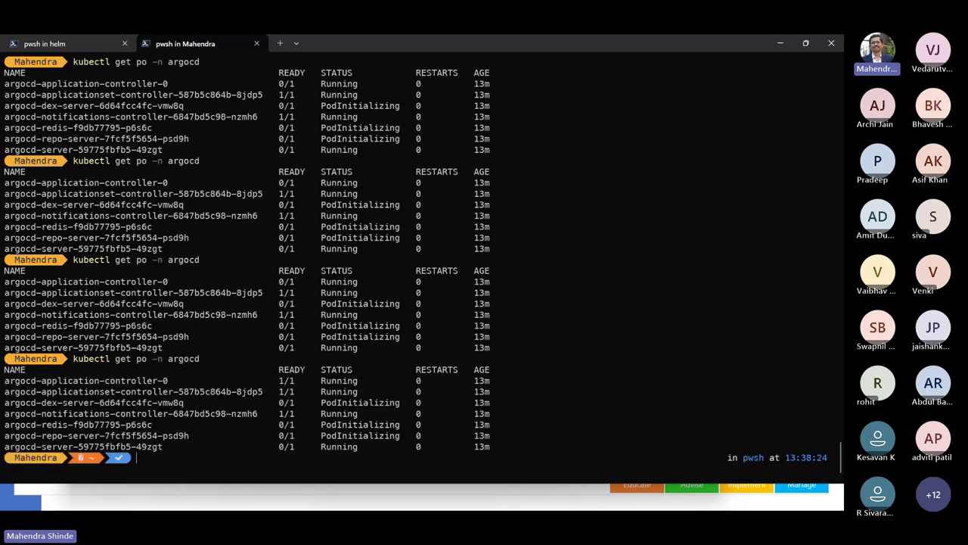
{"action": "key", "text": "ctrl+l"}
{"action": "key", "text": "Up"}
{"action": "key", "text": "Return"}
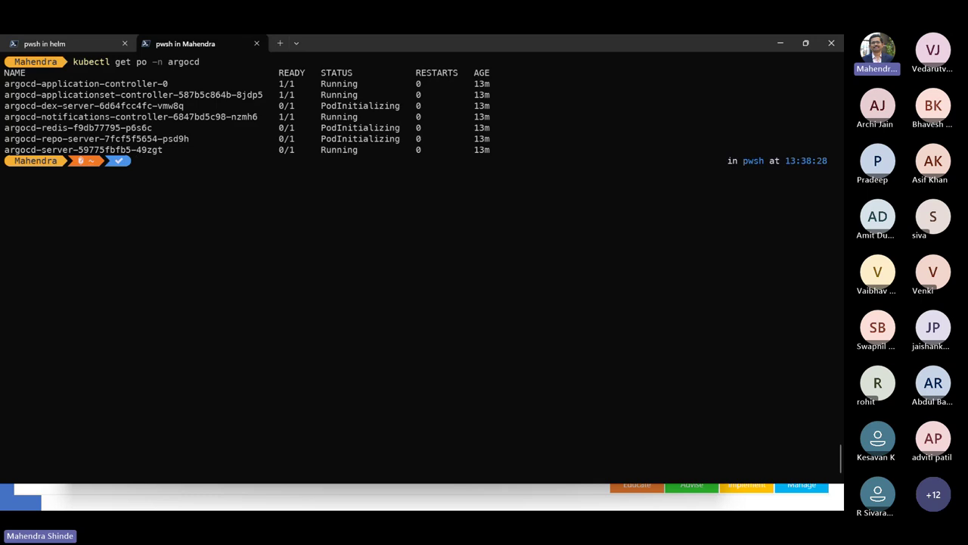
Step: Repeat kubectl get po -n argocd three times to monitor the remaining Argo CD pods
{"action": "key", "text": "Up"}
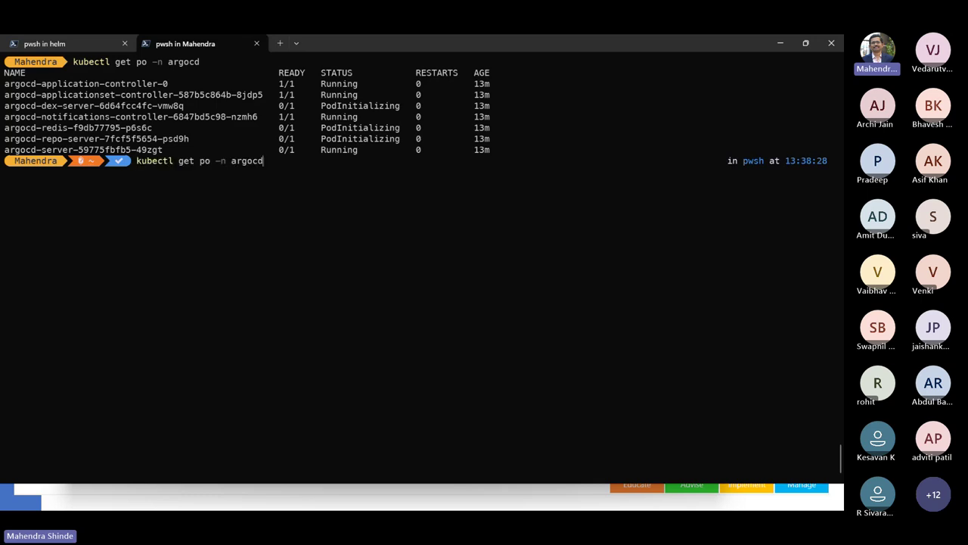
{"action": "key", "text": "Return"}
{"action": "key", "text": "Up"}
{"action": "key", "text": "Return"}
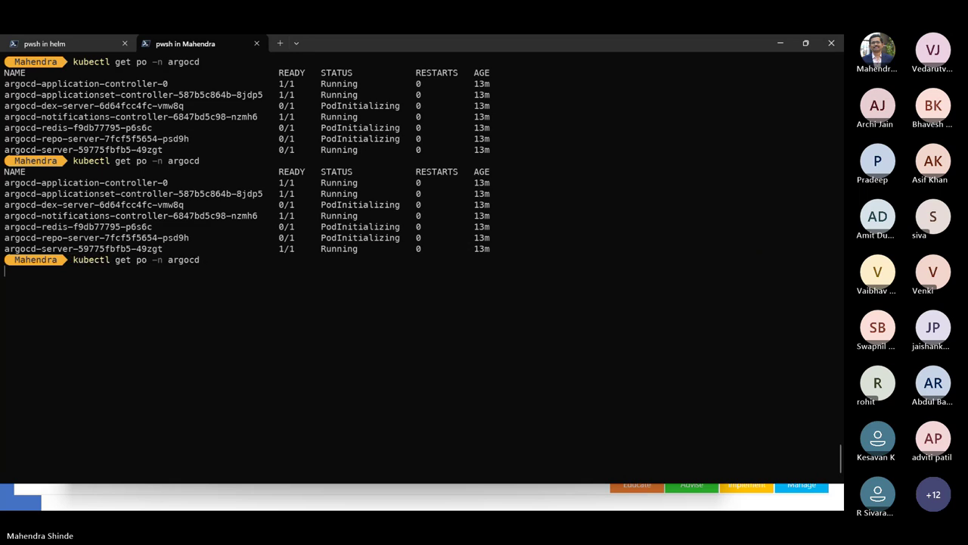
{"action": "key", "text": "Up"}
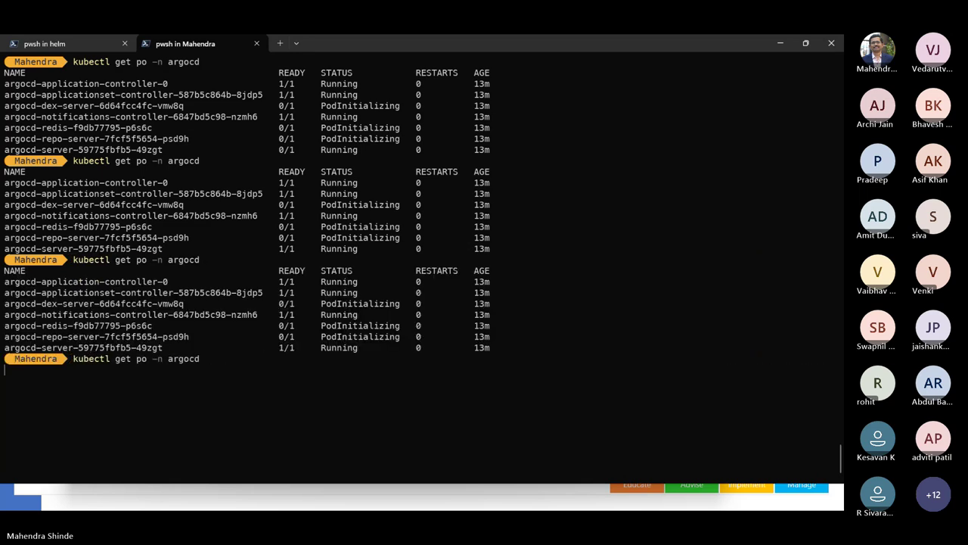
{"action": "key", "text": "Return"}
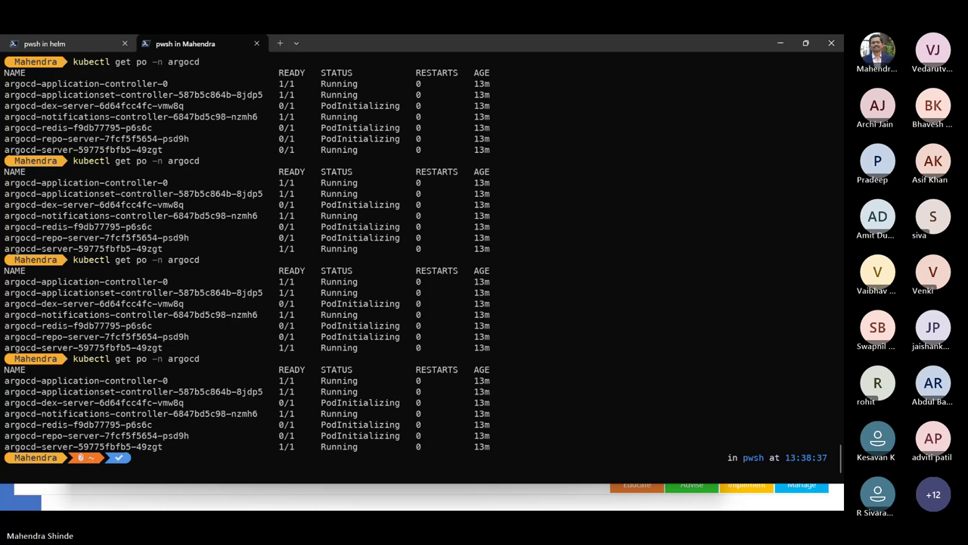
Step: Switch to the devops-gitops.drawio diagram in draw.io and, on a new second page, place a cube stretched into a wide block
{"action": "key", "text": "alt+Tab"}
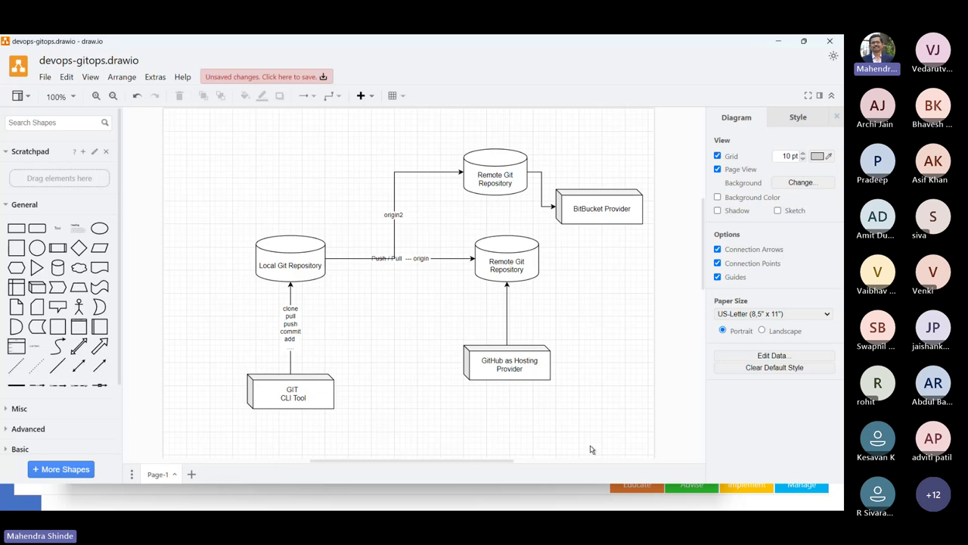
{"action": "left_click", "coordinate": [191, 474]}
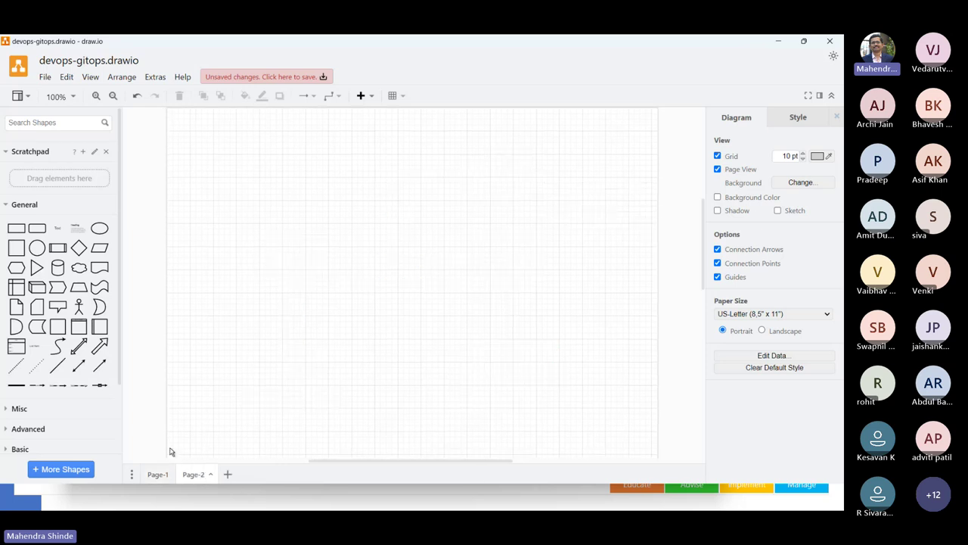
{"action": "left_click", "coordinate": [37, 287]}
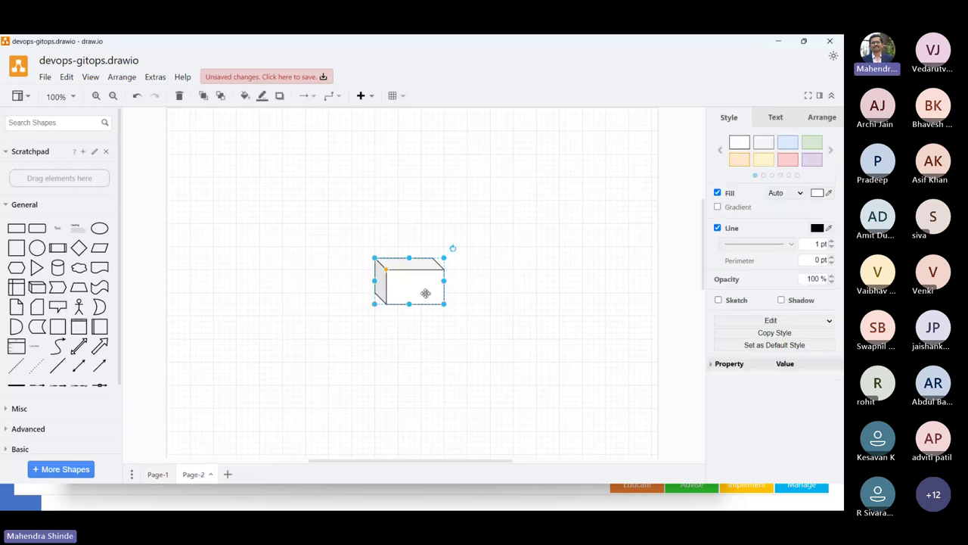
{"action": "left_click_drag", "start_coordinate": [423, 293], "coordinate": [645, 350]}
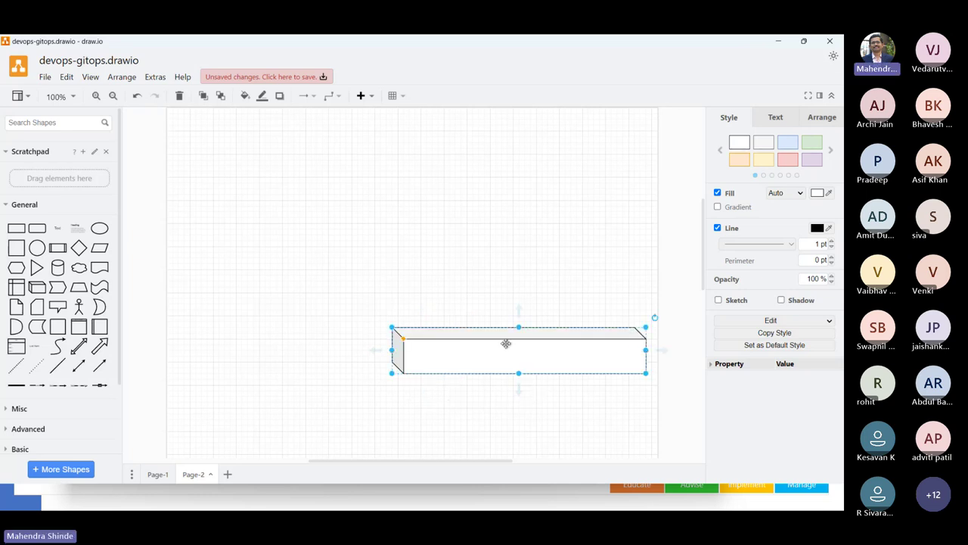
Step: Label the wide block Kubernetes
{"action": "double_click", "coordinate": [474, 352]}
{"action": "type", "text": "Kubernetye"}
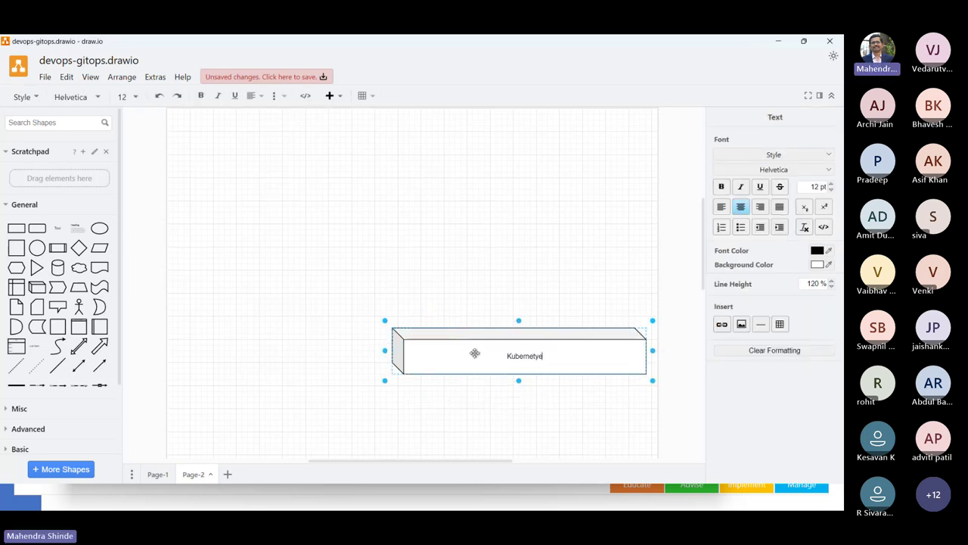
{"action": "key", "text": "BackSpace"}
{"action": "key", "text": "BackSpace"}
{"action": "type", "text": "es"}
{"action": "left_click", "coordinate": [480, 428]}
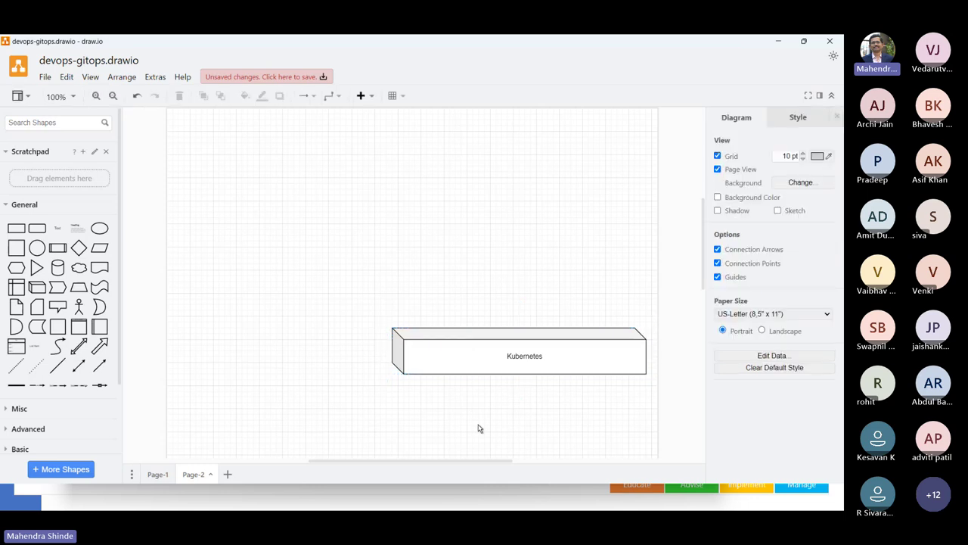
Step: Add a cube labelled Workload Deployment on the right end of the Kubernetes block and widen it to about half the block's length
{"action": "left_click", "coordinate": [37, 288]}
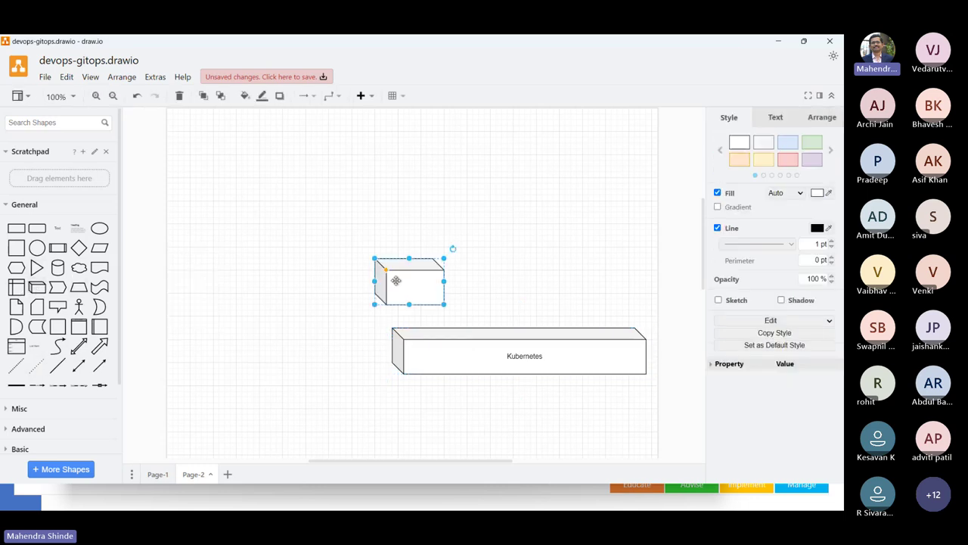
{"action": "left_click_drag", "start_coordinate": [396, 279], "coordinate": [648, 311]}
{"action": "type", "text": "Wor"}
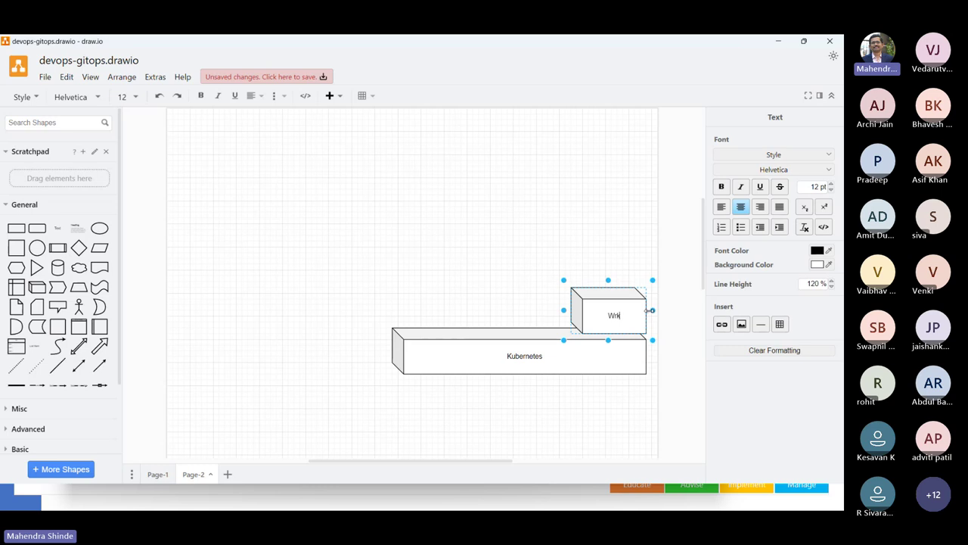
{"action": "key", "text": "BackSpace"}
{"action": "type", "text": "r"}
{"action": "key", "text": "BackSpace"}
{"action": "type", "text": "orkload Dep"}
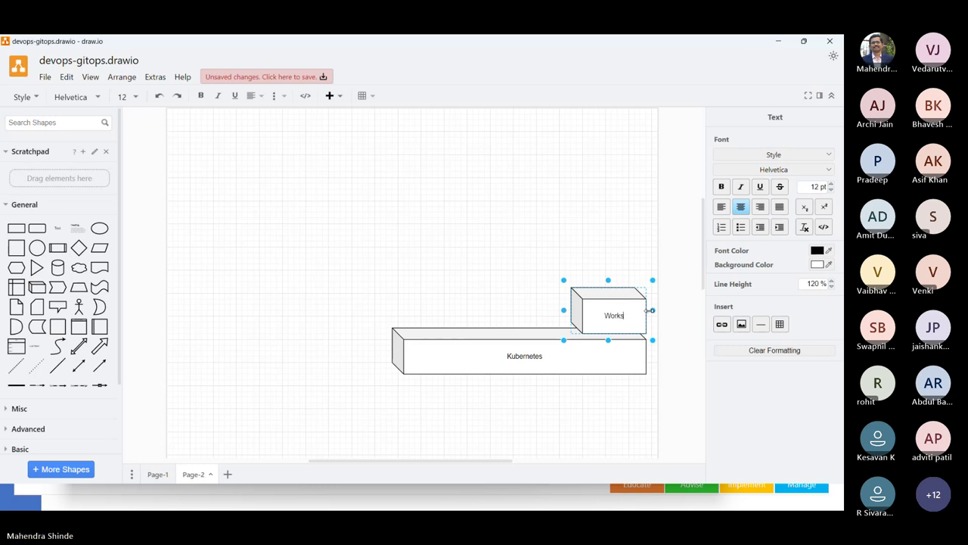
{"action": "type", "text": "loyment"}
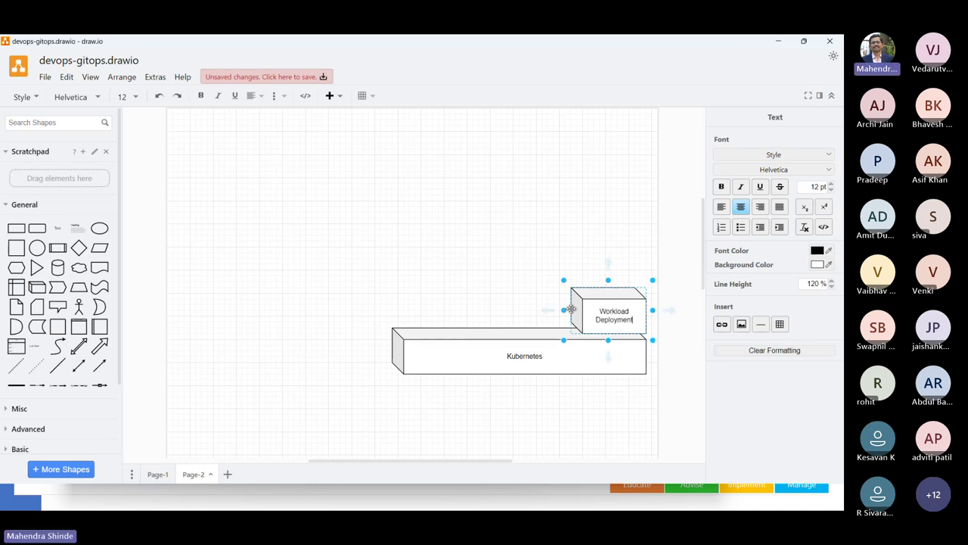
{"action": "left_click_drag", "start_coordinate": [564, 310], "coordinate": [499, 318]}
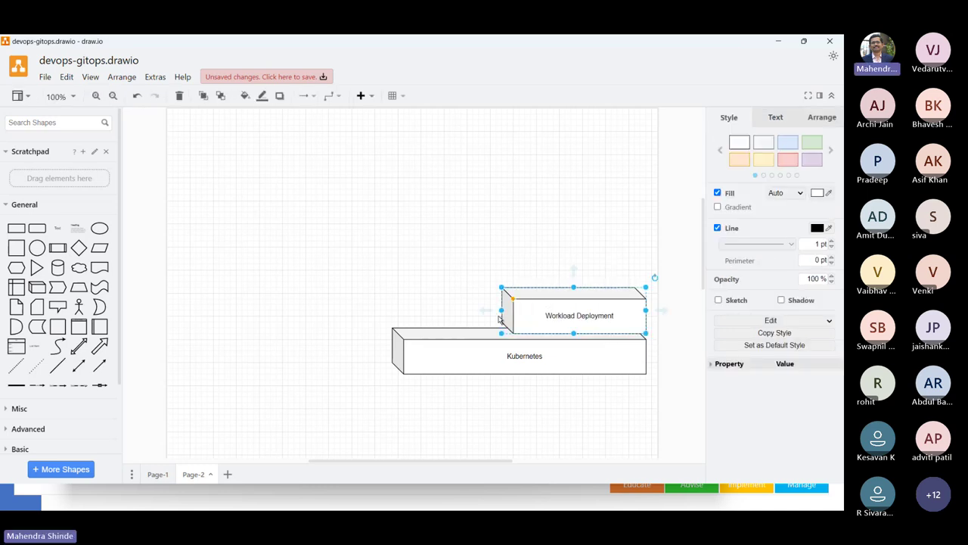
Step: Duplicate the Workload Deployment block to its left, narrow it to align with the Kubernetes block's left edge, and label it ARGO-CD
{"action": "left_click_drag", "start_coordinate": [568, 307], "coordinate": [436, 304]}
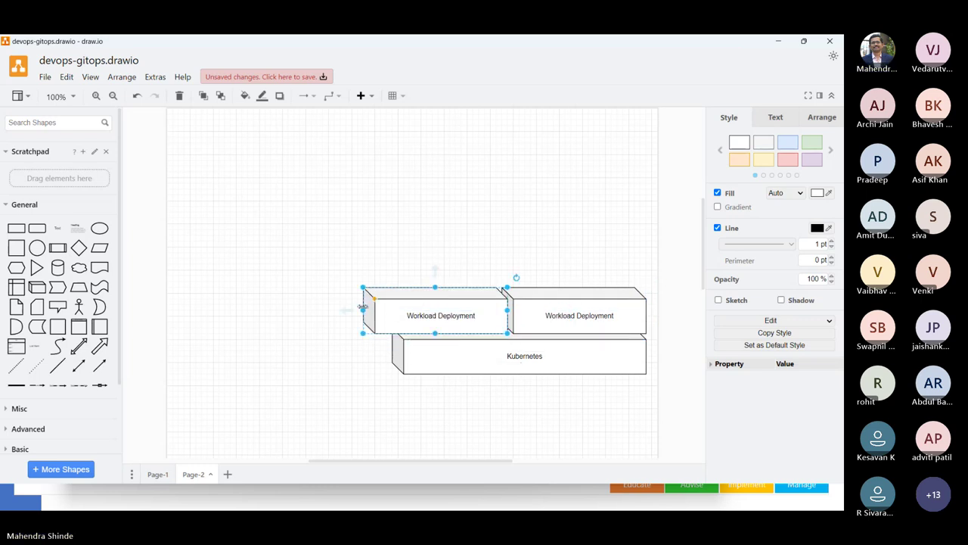
{"action": "left_click_drag", "start_coordinate": [363, 309], "coordinate": [394, 307]}
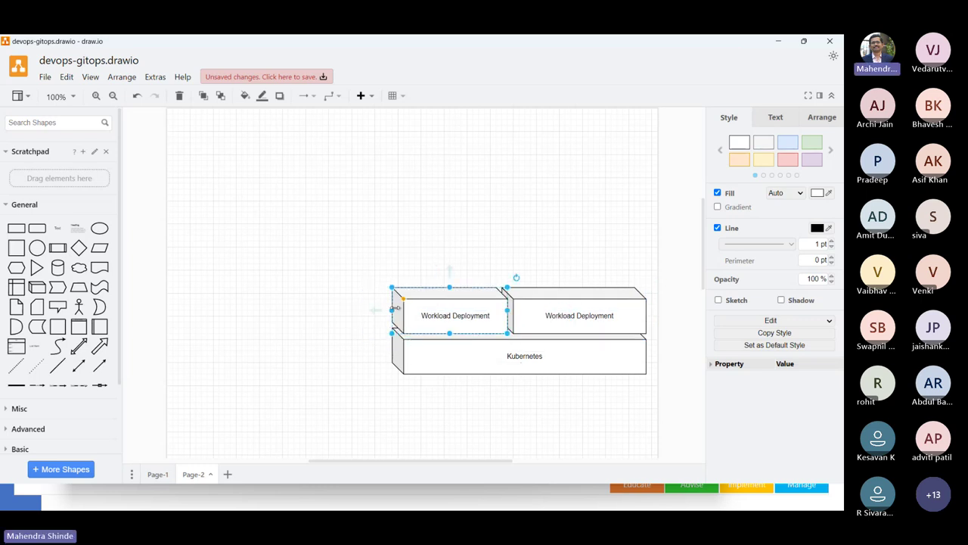
{"action": "type", "text": "ARG"}
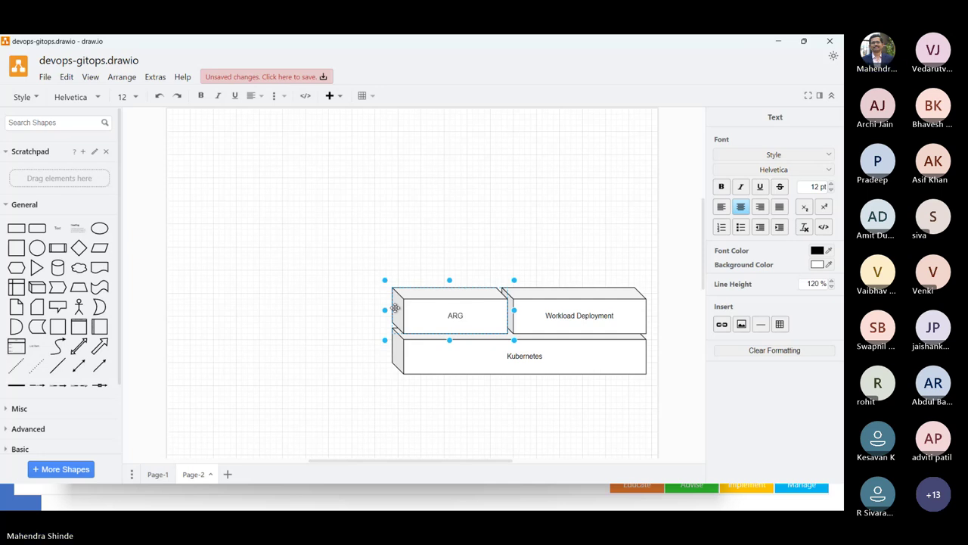
{"action": "type", "text": "O-CD"}
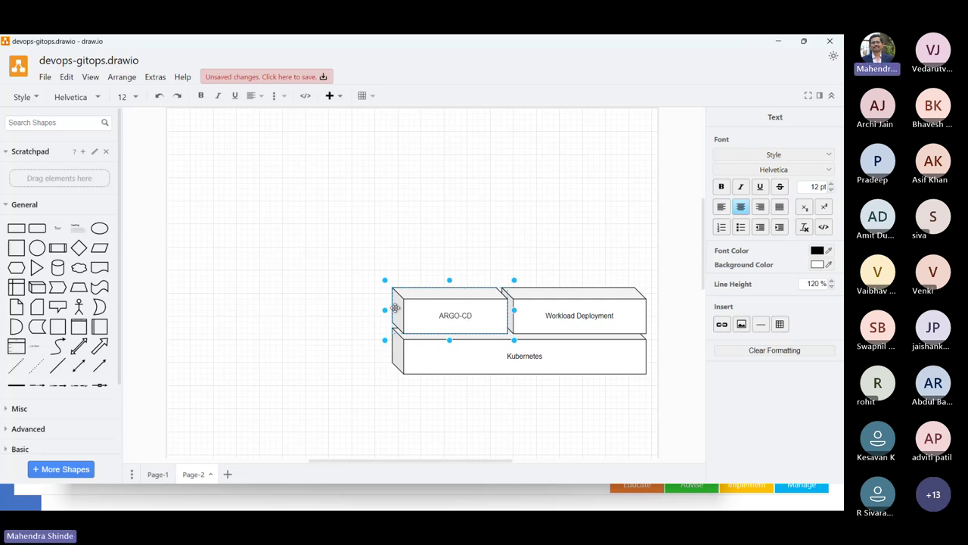
{"action": "left_click", "coordinate": [444, 215]}
Step: Reduce the height of the ARGO-CD and Workload Deployment blocks equally by lowering their upper edges
{"action": "left_click", "coordinate": [446, 313]}
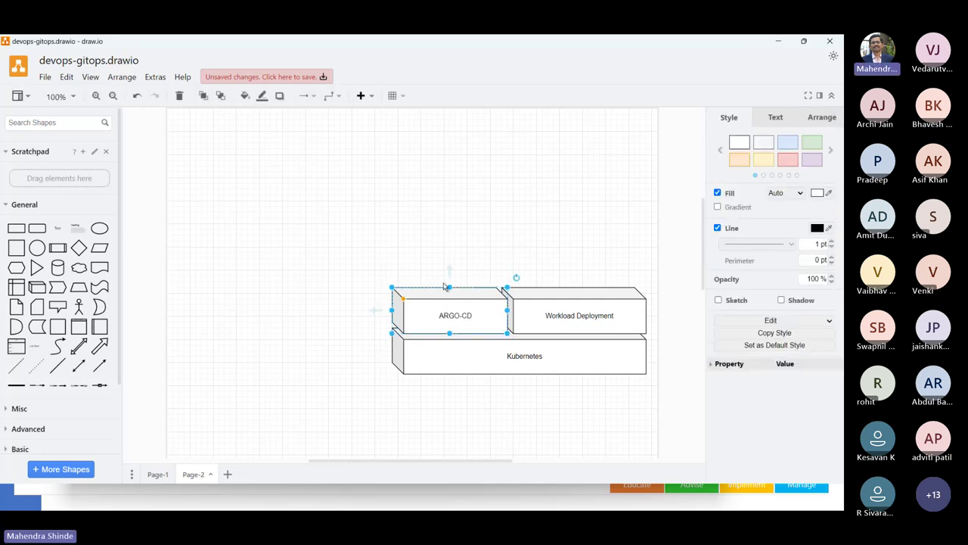
{"action": "left_click_drag", "start_coordinate": [448, 287], "coordinate": [449, 299]}
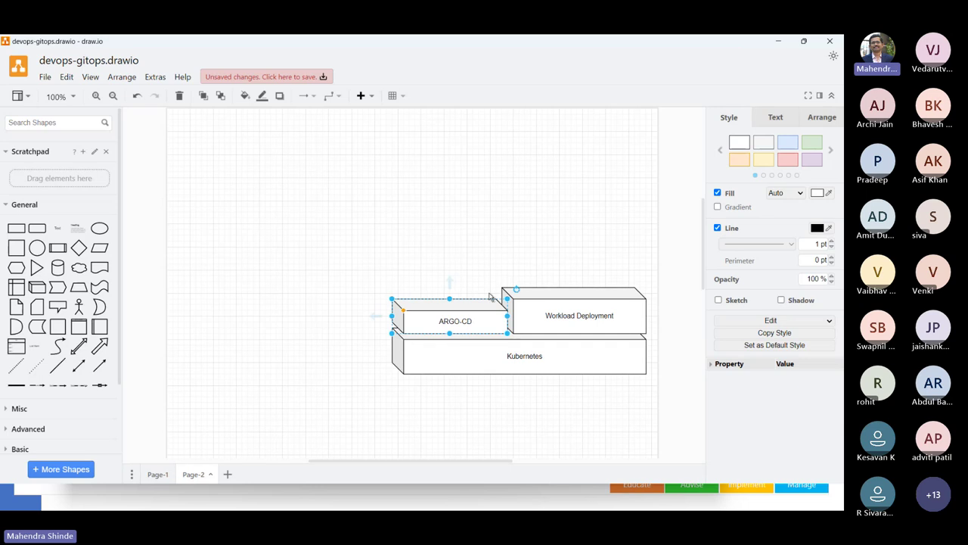
{"action": "left_click", "coordinate": [590, 295]}
{"action": "left_click_drag", "start_coordinate": [573, 287], "coordinate": [574, 299]}
{"action": "left_click", "coordinate": [222, 366]}
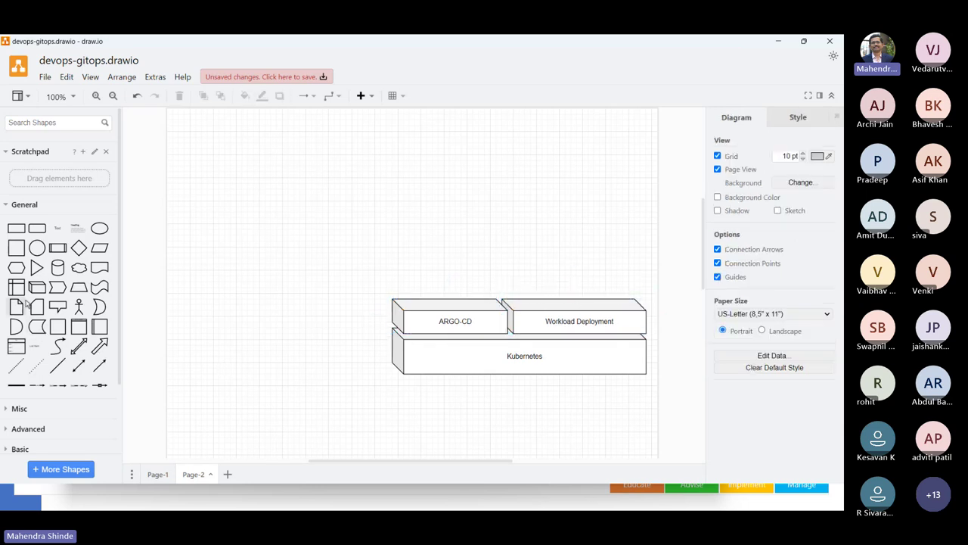
Step: Add a cylinder labelled Git Repository to the left of the Kubernetes stack
{"action": "left_click", "coordinate": [57, 267]}
{"action": "left_click_drag", "start_coordinate": [423, 285], "coordinate": [295, 329]}
{"action": "double_click", "coordinate": [293, 328]}
{"action": "type", "text": "Vews"}
{"action": "key", "text": "BackSpace"}
{"action": "key", "text": "BackSpace"}
{"action": "key", "text": "BackSpace"}
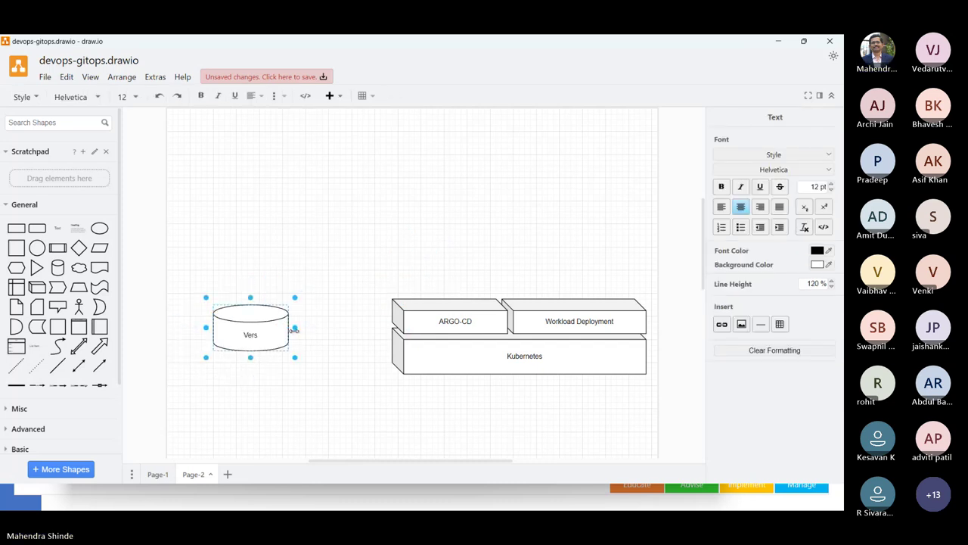
{"action": "key", "text": "BackSpace"}
{"action": "type", "text": "Go"}
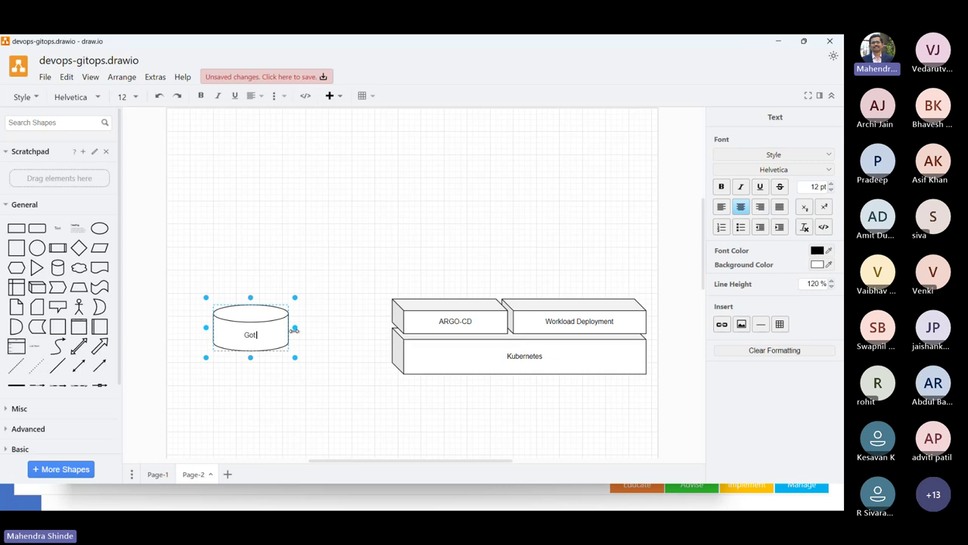
{"action": "key", "text": "BackSpace"}
{"action": "type", "text": "it Repository"}
{"action": "left_click", "coordinate": [239, 405]}
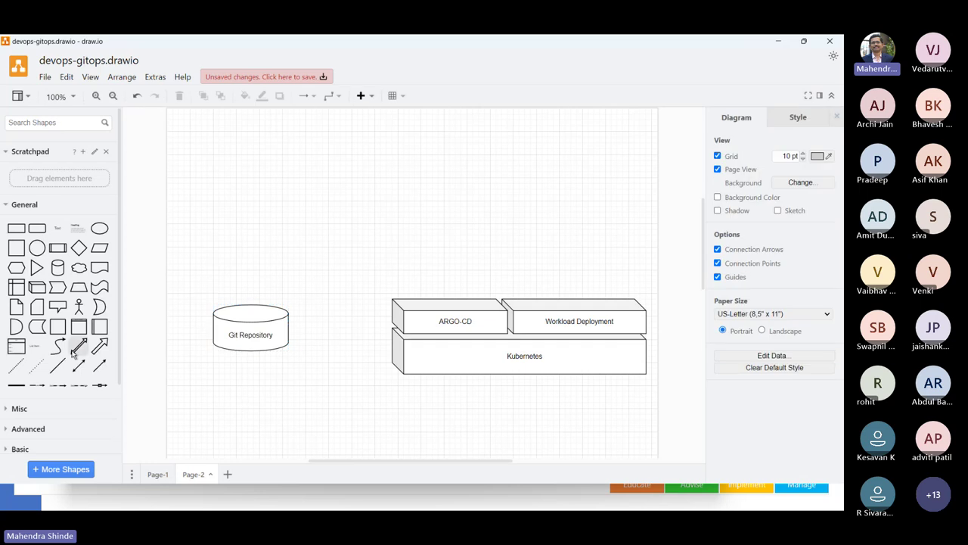
Step: Add a note shape labelled Kubernetes Manifests overlapping the Git Repository cylinder's upper right corner
{"action": "left_click", "coordinate": [19, 313]}
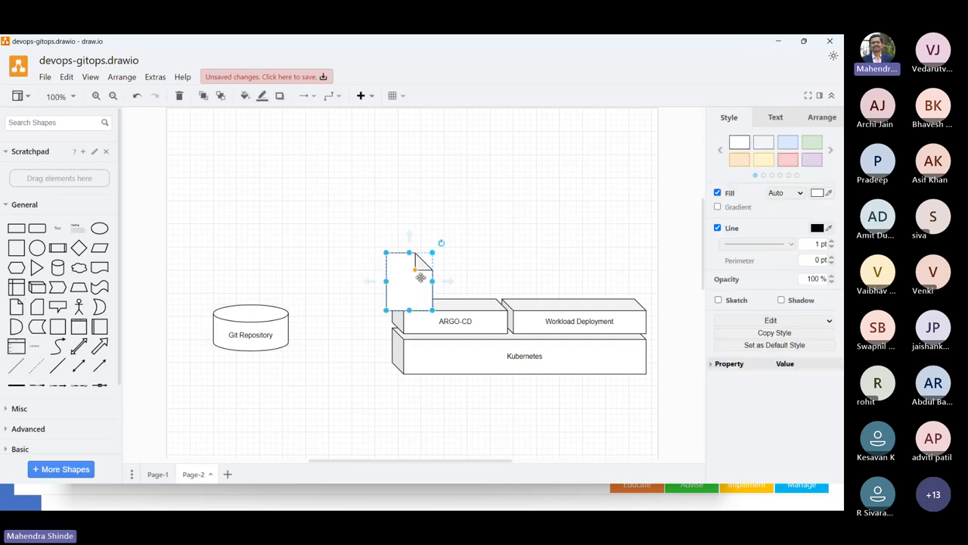
{"action": "left_click_drag", "start_coordinate": [415, 276], "coordinate": [304, 291]}
{"action": "double_click", "coordinate": [303, 291]}
{"action": "type", "text": "Kubernet"}
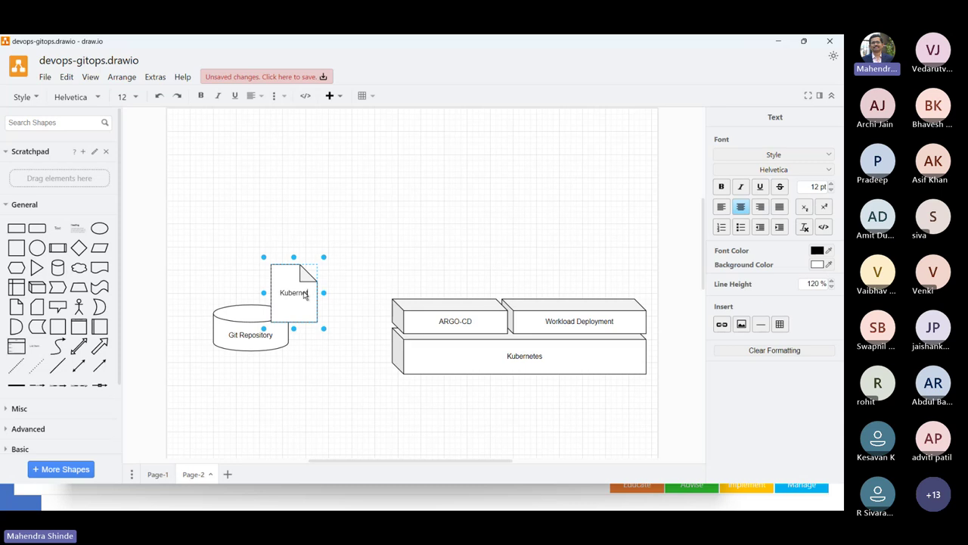
{"action": "type", "text": "esne"}
{"action": "key", "text": "BackSpace"}
{"action": "key", "text": "BackSpace"}
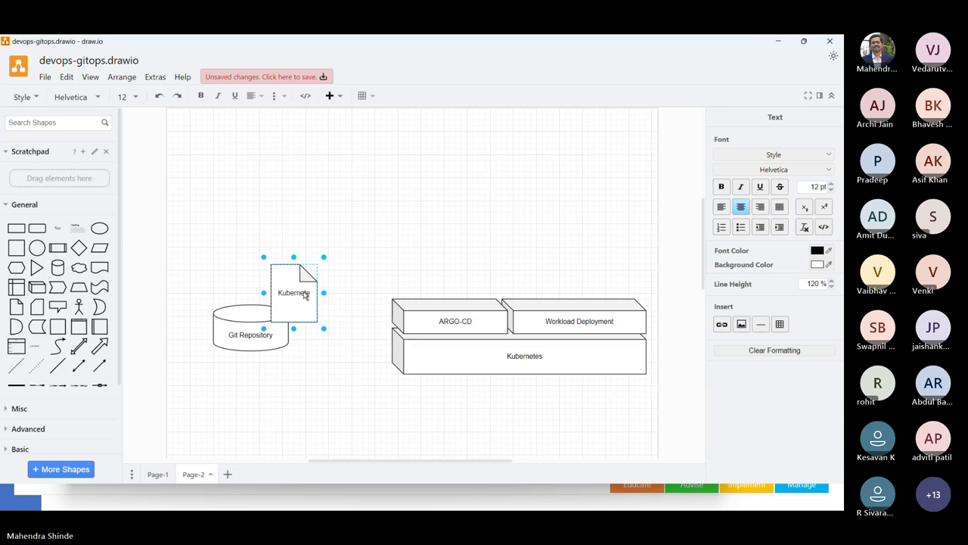
{"action": "type", "text": "Manifests"}
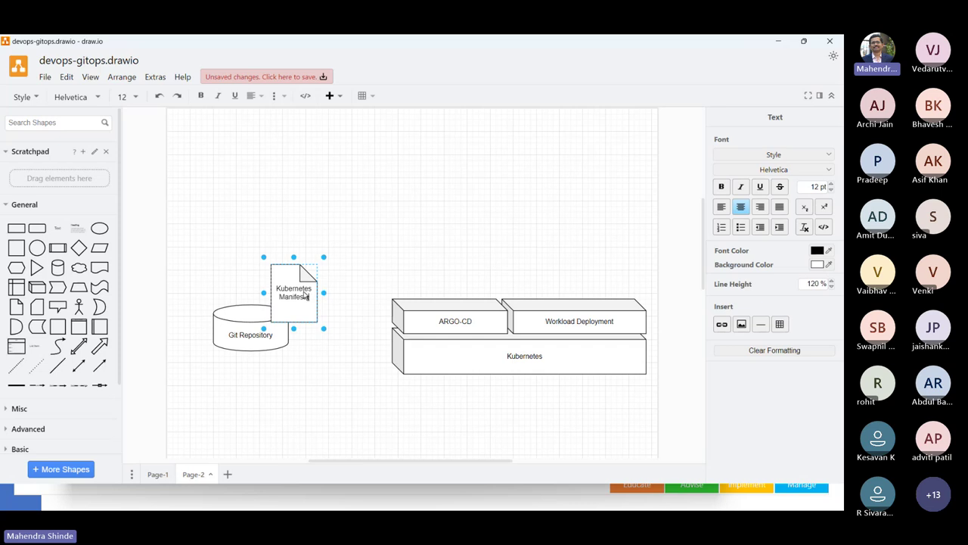
{"action": "left_click", "coordinate": [320, 353]}
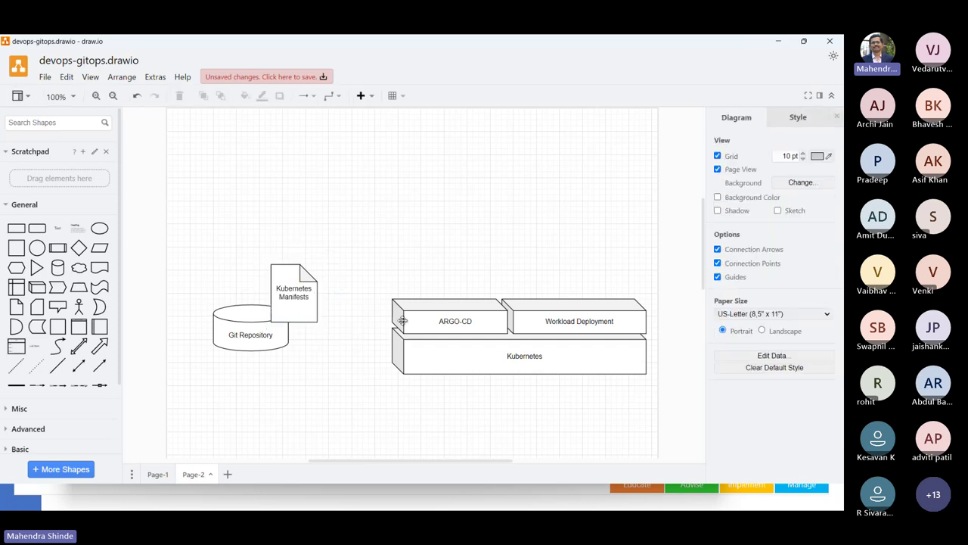
Step: Draw a connector arrow from the ARGO-CD block's left side to the Kubernetes Manifests note
{"action": "left_click", "coordinate": [408, 323]}
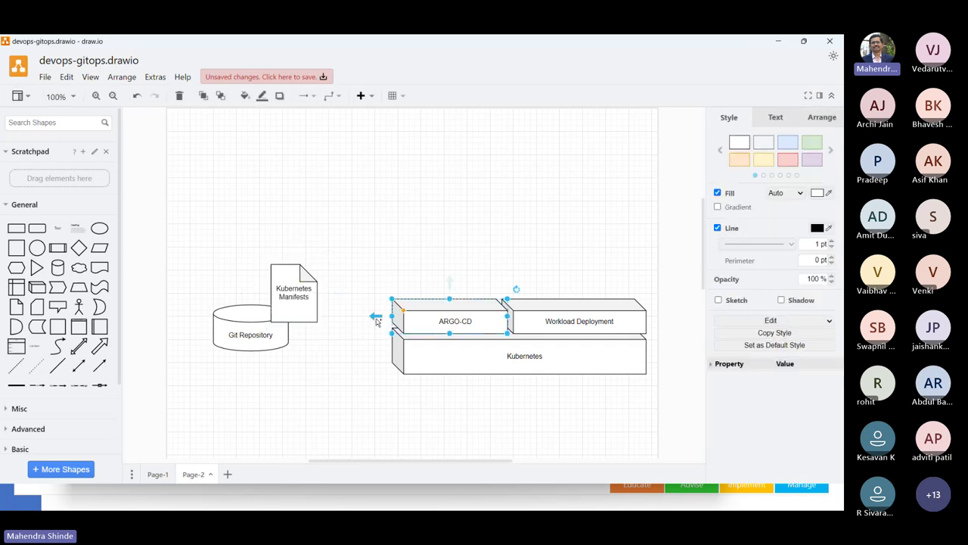
{"action": "left_click_drag", "start_coordinate": [374, 317], "coordinate": [301, 297]}
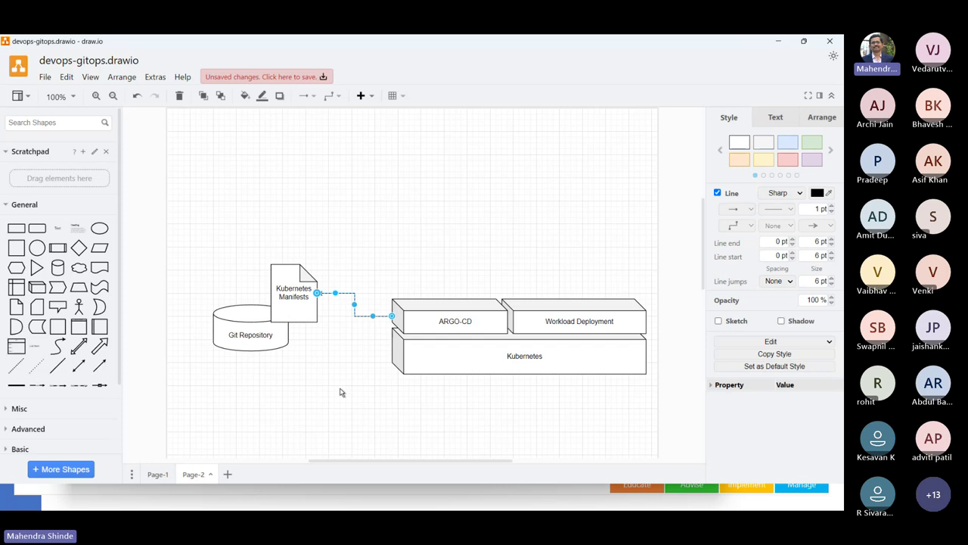
Step: Draw a connector arrow from the Kubernetes Manifests document to the top of the Workload Deployment block
{"action": "left_click", "coordinate": [285, 287]}
{"action": "mouse_move", "coordinate": [296, 251]}
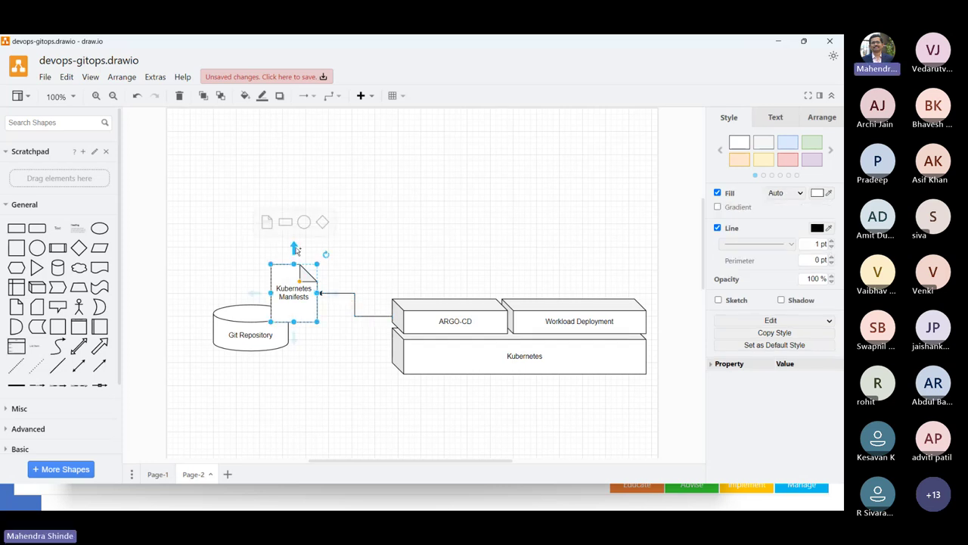
{"action": "left_click_drag", "start_coordinate": [295, 250], "coordinate": [583, 300]}
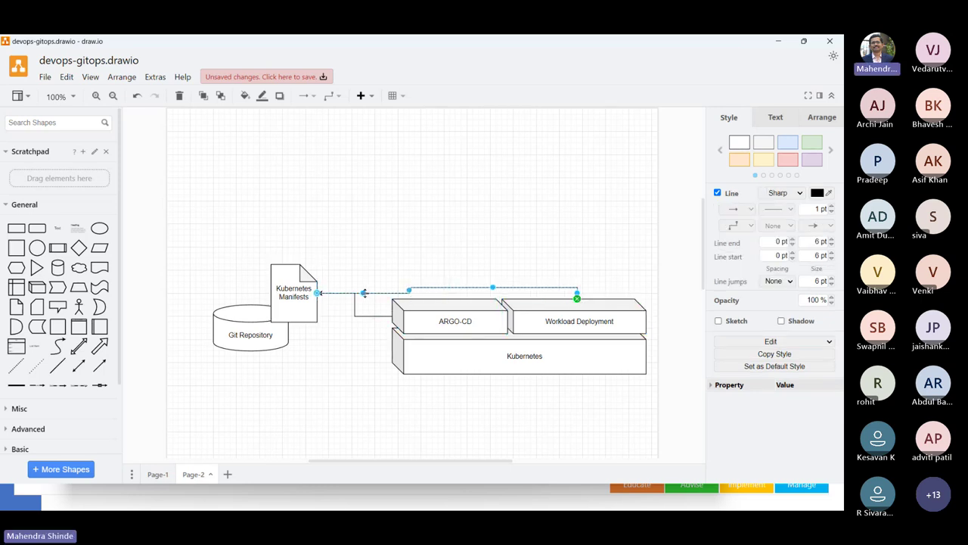
Step: Reroute the connector to leave the right side of Kubernetes Manifests and run above ARGO-CD to Workload Deployment
{"action": "left_click_drag", "start_coordinate": [364, 293], "coordinate": [377, 230]}
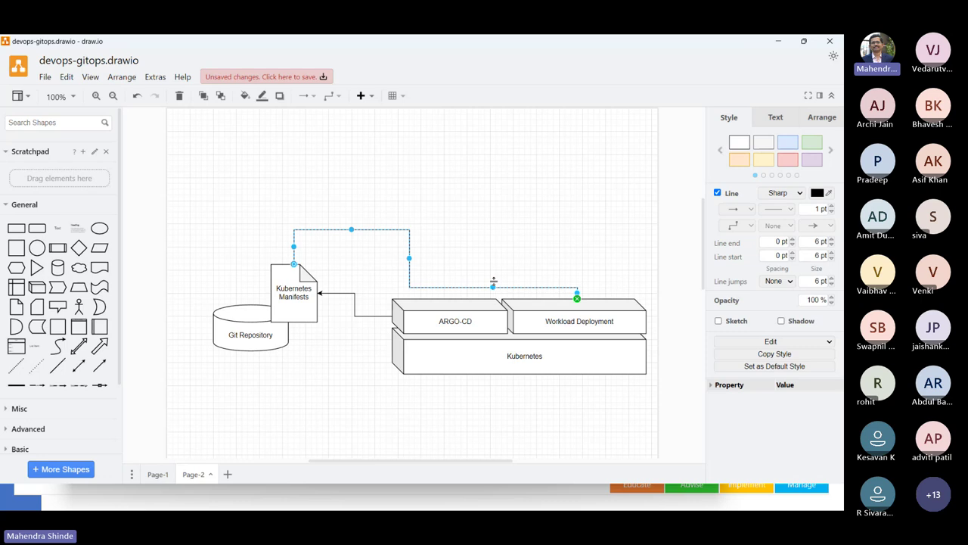
{"action": "left_click_drag", "start_coordinate": [493, 281], "coordinate": [497, 227]}
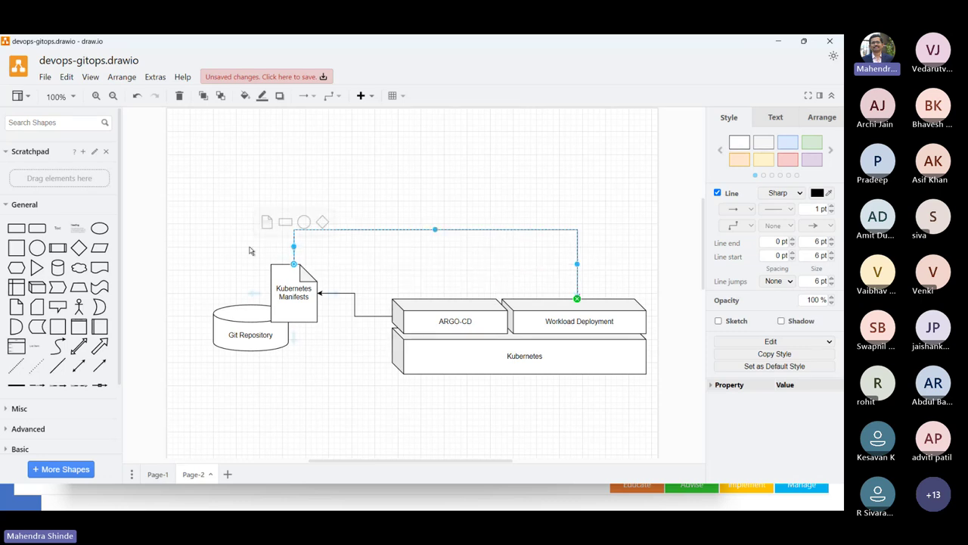
{"action": "left_click", "coordinate": [312, 248]}
{"action": "left_click_drag", "start_coordinate": [295, 249], "coordinate": [345, 254]}
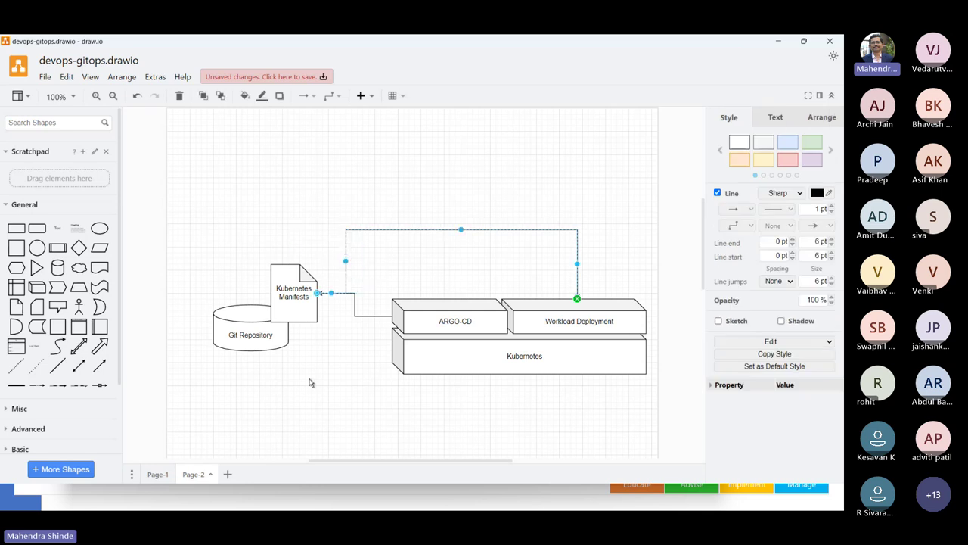
{"action": "left_click", "coordinate": [308, 382]}
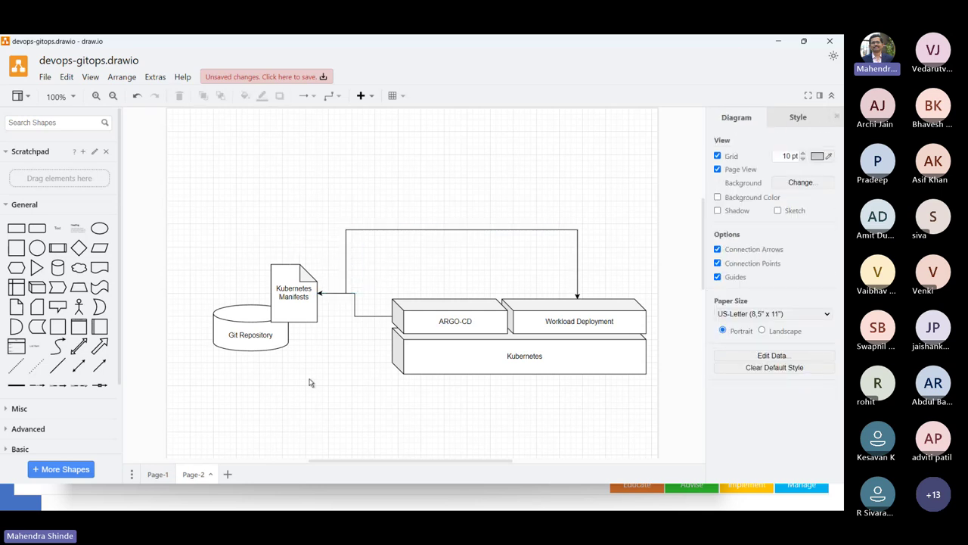
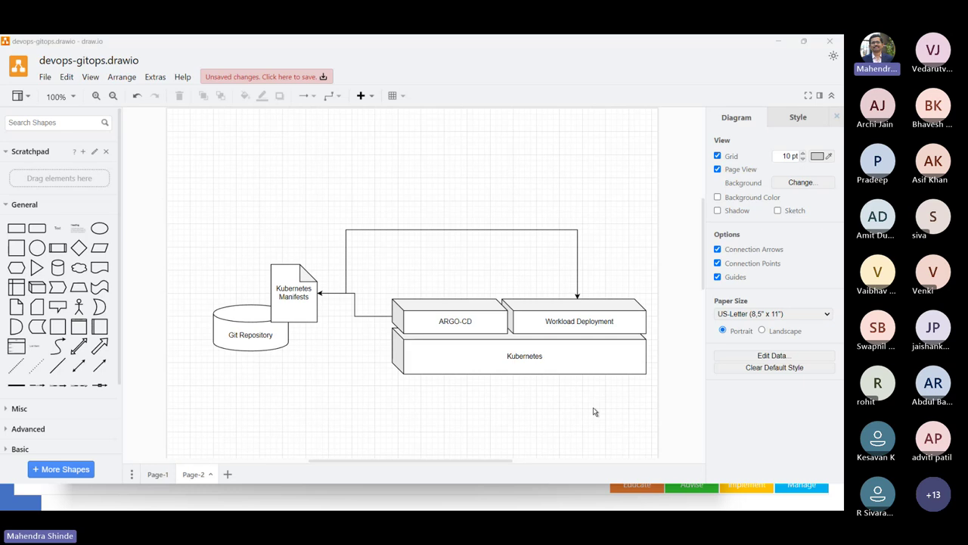
Step: Switch to the terminal and repeatedly list the pods in the argocd namespace with kubectl get po -n argocd on a cleared screen
{"action": "key", "text": "alt+Tab"}
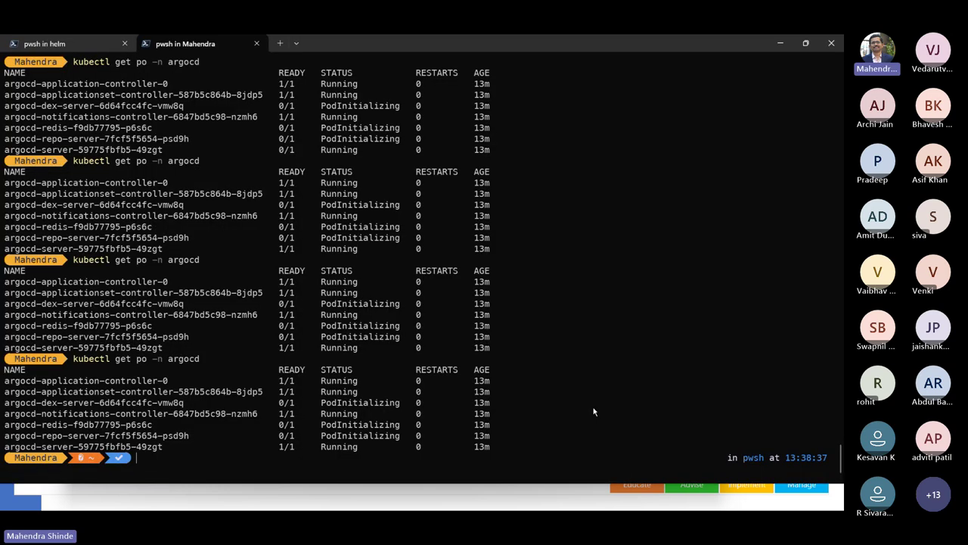
{"action": "key", "text": "ctrl+l"}
{"action": "key", "text": "Up"}
{"action": "key", "text": "Return"}
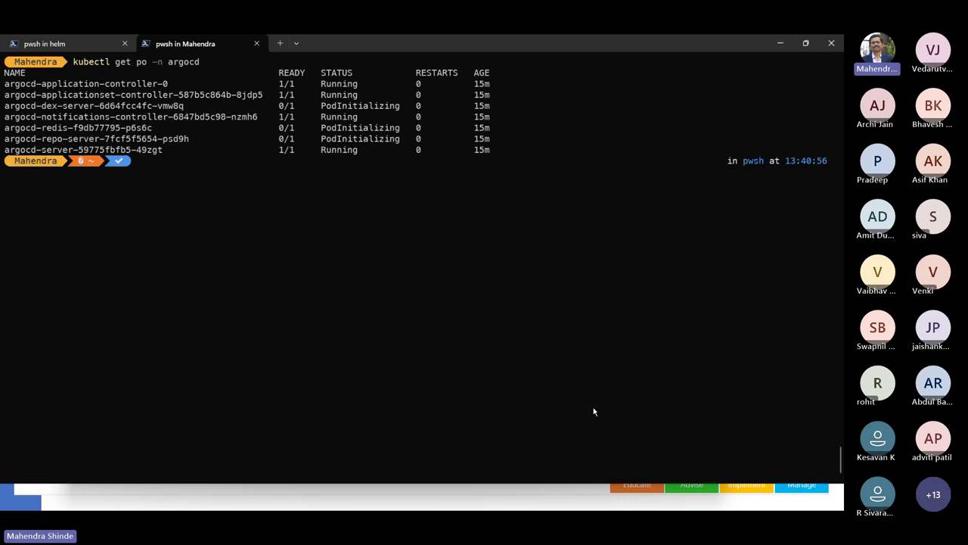
{"action": "key", "text": "ctrl+l"}
{"action": "key", "text": "Up"}
{"action": "key", "text": "Return"}
{"action": "key", "text": "Up"}
{"action": "key", "text": "Return"}
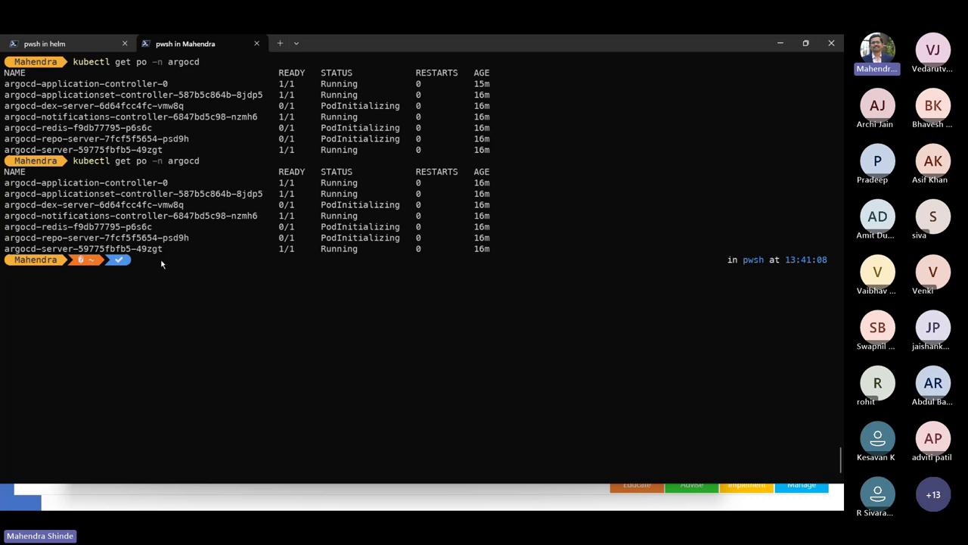
Step: Describe the pod argocd-repo-server-7fcf5f5654-psd9h in the argocd namespace, copying its name from the pod listing
{"action": "left_click_drag", "start_coordinate": [192, 239], "coordinate": [4, 238]}
{"action": "key", "text": "ctrl+c"}
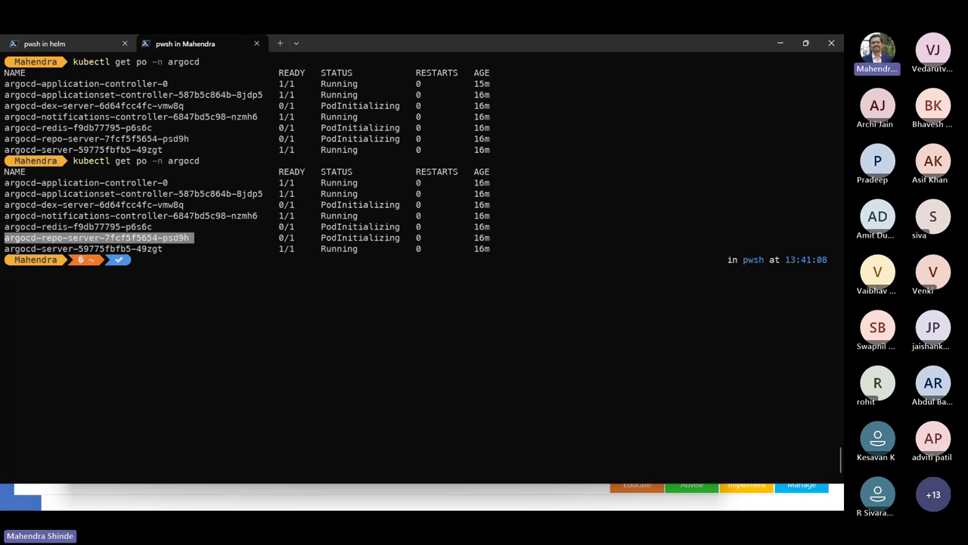
{"action": "right_click", "coordinate": [72, 242]}
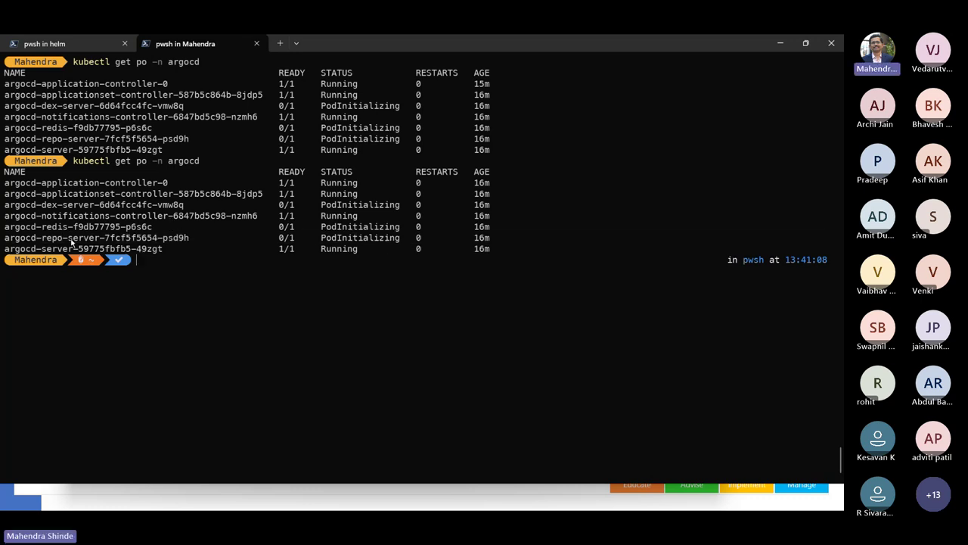
{"action": "type", "text": "kubectl get node"}
{"action": "key", "text": "Up"}
{"action": "key", "text": "Left"}
{"action": "key", "text": "Left"}
{"action": "key", "text": "Left"}
{"action": "key", "text": "Left"}
{"action": "key", "text": "Left"}
{"action": "key", "text": "Left"}
{"action": "key", "text": "Left"}
{"action": "key", "text": "Left"}
{"action": "key", "text": "Left"}
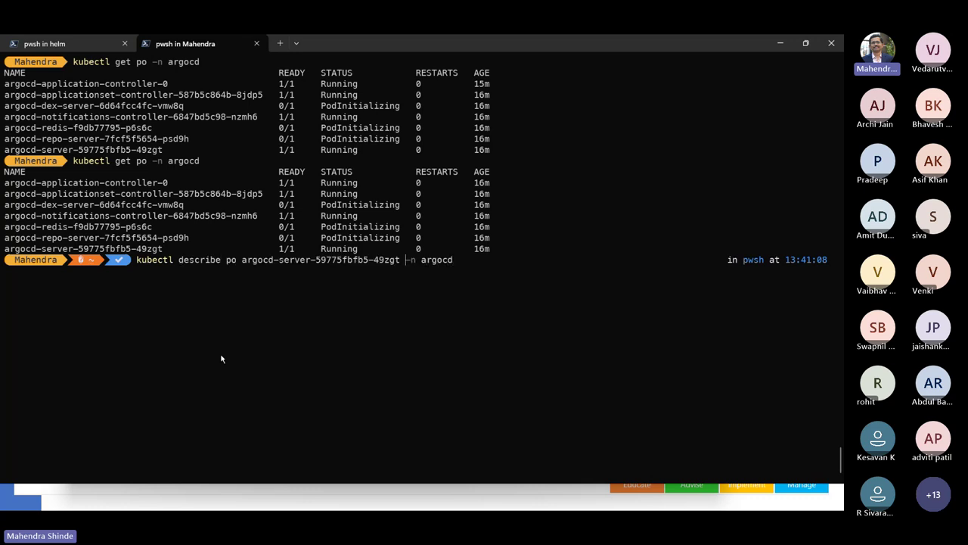
{"action": "key", "text": "BackSpace"}
{"action": "key", "text": "BackSpace"}
{"action": "key", "text": "BackSpace"}
{"action": "key", "text": "BackSpace"}
{"action": "key", "text": "BackSpace"}
{"action": "key", "text": "BackSpace"}
{"action": "key", "text": "BackSpace"}
{"action": "key", "text": "BackSpace"}
{"action": "key", "text": "BackSpace"}
{"action": "key", "text": "BackSpace"}
{"action": "key", "text": "BackSpace"}
{"action": "key", "text": "BackSpace"}
{"action": "key", "text": "BackSpace"}
{"action": "key", "text": "BackSpace"}
{"action": "key", "text": "BackSpace"}
{"action": "key", "text": "BackSpace"}
{"action": "key", "text": "BackSpace"}
{"action": "key", "text": "BackSpace"}
{"action": "key", "text": "BackSpace"}
{"action": "key", "text": "BackSpace"}
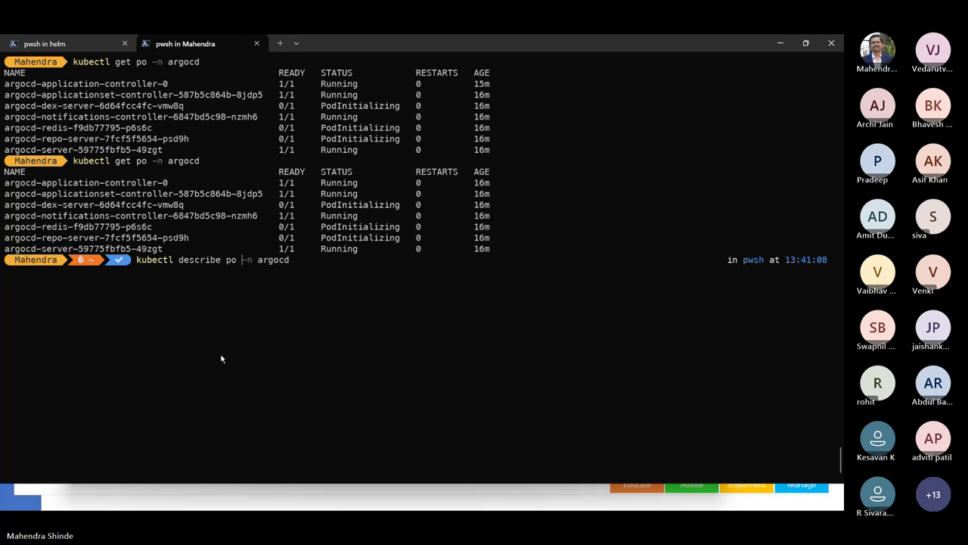
{"action": "key", "text": "ctrl+v"}
{"action": "key", "text": "Return"}
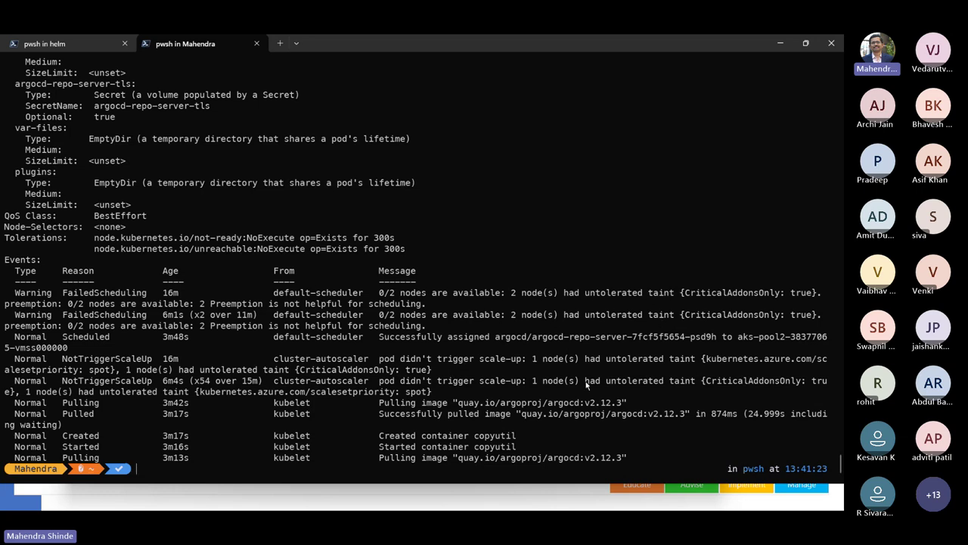
Step: Clear the screen and request the logs of pod argocd-repo-server-7fcf5f5654-psd9h in the argocd namespace
{"action": "key", "text": "ctrl+l"}
{"action": "key", "text": "Up"}
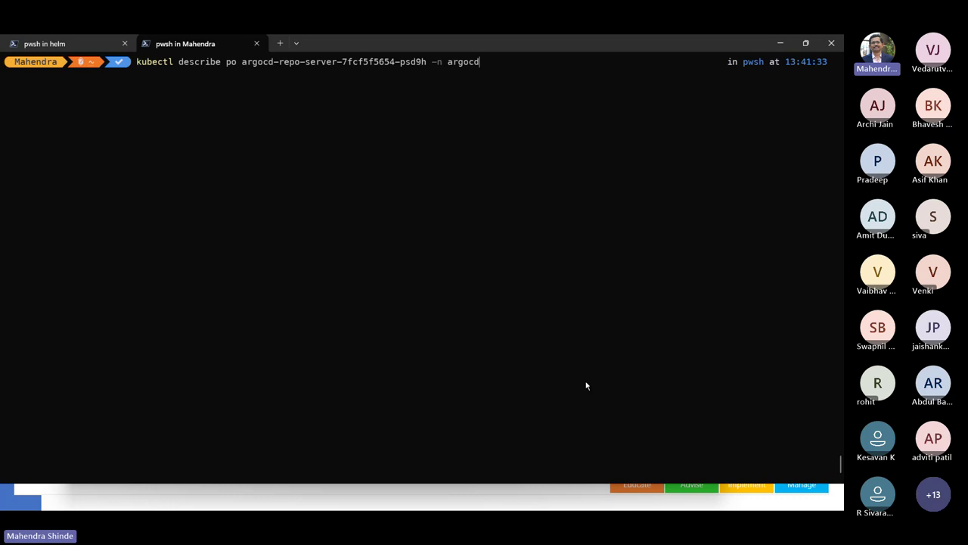
{"action": "key", "text": "Left"}
{"action": "key", "text": "Left"}
{"action": "key", "text": "Left"}
{"action": "key", "text": "Left"}
{"action": "key", "text": "Left"}
{"action": "key", "text": "End"}
{"action": "key", "text": "Left"}
{"action": "key", "text": "Left"}
{"action": "key", "text": "Left"}
{"action": "key", "text": "Left"}
{"action": "key", "text": "Left"}
{"action": "key", "text": "Left"}
{"action": "key", "text": "Left"}
{"action": "key", "text": "Left"}
{"action": "key", "text": "Left"}
{"action": "key", "text": "Left"}
{"action": "key", "text": "Left"}
{"action": "key", "text": "Left"}
{"action": "key", "text": "Left"}
{"action": "key", "text": "Left"}
{"action": "key", "text": "Left"}
{"action": "key", "text": "Left"}
{"action": "key", "text": "Left"}
{"action": "key", "text": "Left"}
{"action": "key", "text": "Left"}
{"action": "key", "text": "Left"}
{"action": "key", "text": "Left"}
{"action": "key", "text": "Left"}
{"action": "key", "text": "Left"}
{"action": "key", "text": "Left"}
{"action": "key", "text": "Left"}
{"action": "key", "text": "Left"}
{"action": "key", "text": "Left"}
{"action": "key", "text": "Left"}
{"action": "key", "text": "Left"}
{"action": "key", "text": "Left"}
{"action": "key", "text": "Left"}
{"action": "key", "text": "Left"}
{"action": "key", "text": "Left"}
{"action": "key", "text": "Left"}
{"action": "key", "text": "Left"}
{"action": "key", "text": "Left"}
{"action": "key", "text": "BackSpace"}
{"action": "key", "text": "BackSpace"}
{"action": "key", "text": "BackSpace"}
{"action": "key", "text": "BackSpace"}
{"action": "key", "text": "BackSpace"}
{"action": "key", "text": "BackSpace"}
{"action": "key", "text": "BackSpace"}
{"action": "key", "text": "BackSpace"}
{"action": "key", "text": "BackSpace"}
{"action": "key", "text": "BackSpace"}
{"action": "key", "text": "BackSpace"}
{"action": "key", "text": "BackSpace"}
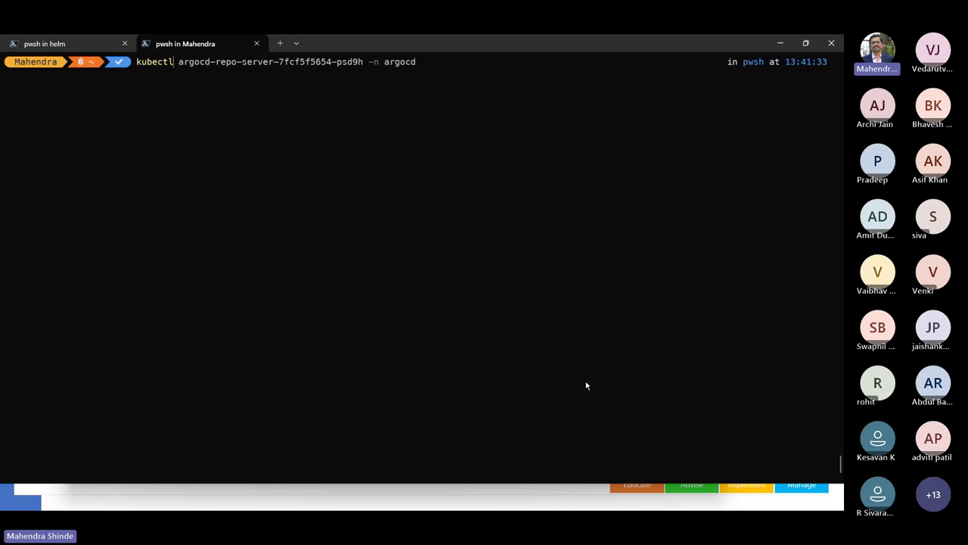
{"action": "type", "text": "logs"}
{"action": "key", "text": "Return"}
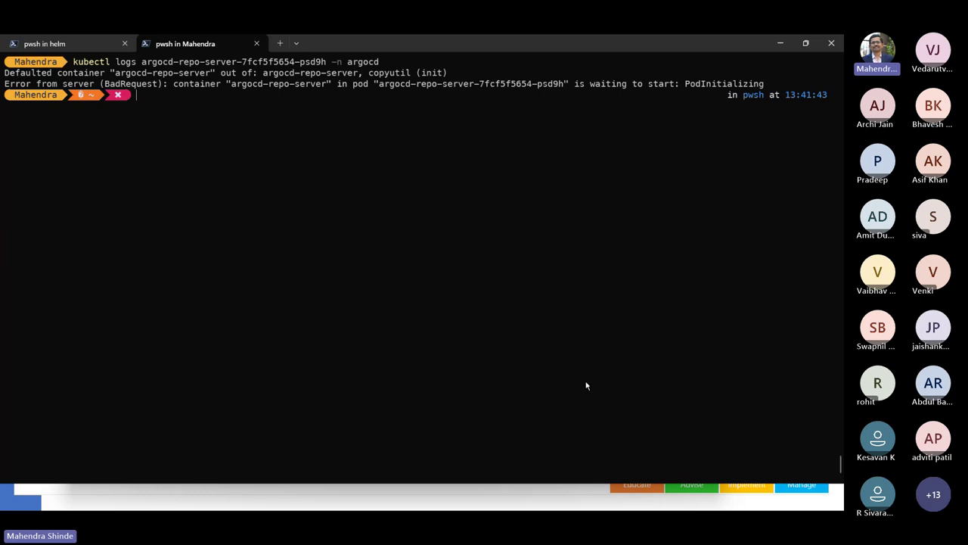
Step: Recheck the status of the argocd namespace pods three times with kubectl get po -n argocd
{"action": "key", "text": "Up"}
{"action": "key", "text": "Up"}
{"action": "key", "text": "Up"}
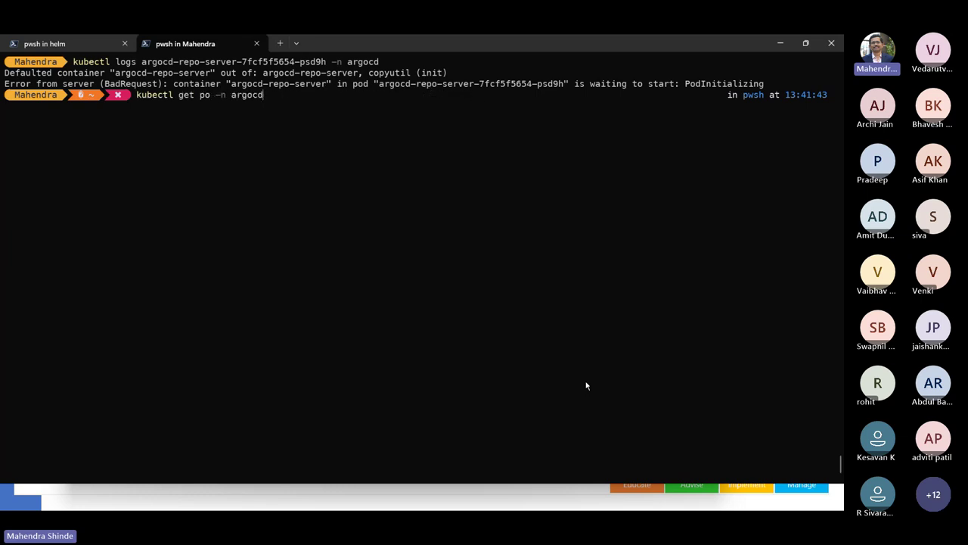
{"action": "key", "text": "Return"}
{"action": "key", "text": "Up"}
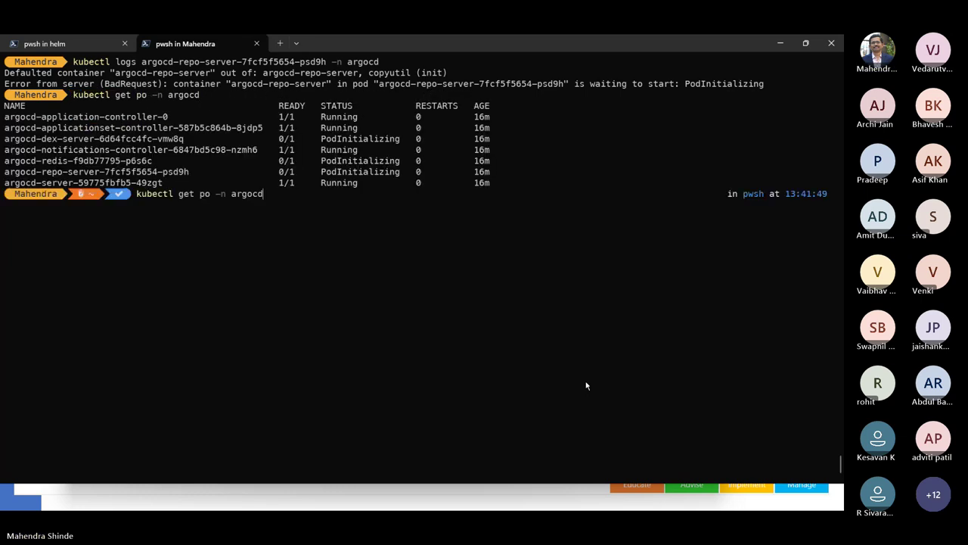
{"action": "key", "text": "Return"}
{"action": "key", "text": "Up"}
{"action": "key", "text": "Return"}
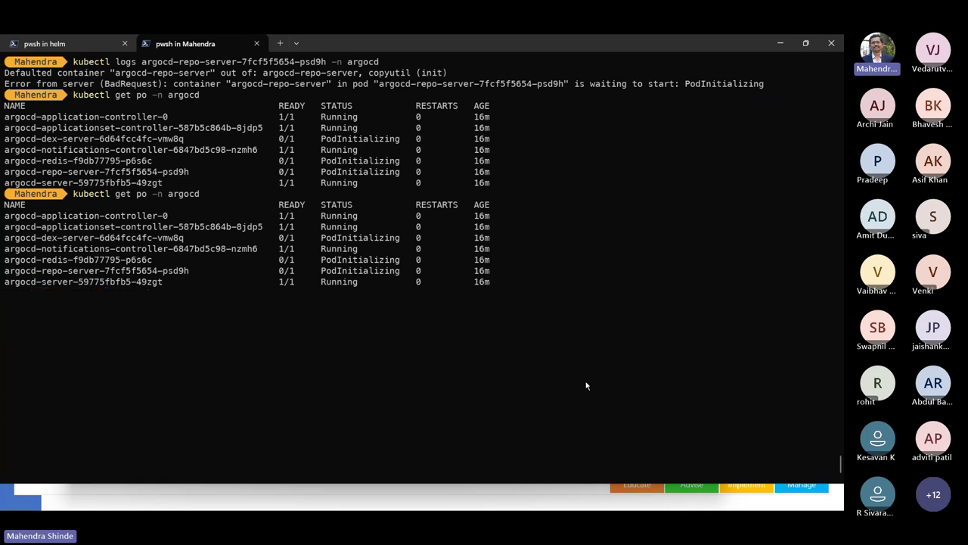
{"action": "key", "text": "Up"}
{"action": "key", "text": "BackSpace"}
{"action": "key", "text": "BackSpace"}
{"action": "key", "text": "BackSpace"}
{"action": "key", "text": "BackSpace"}
{"action": "key", "text": "BackSpace"}
{"action": "key", "text": "BackSpace"}
{"action": "key", "text": "BackSpace"}
{"action": "key", "text": "BackSpace"}
{"action": "key", "text": "BackSpace"}
{"action": "key", "text": "BackSpace"}
{"action": "key", "text": "BackSpace"}
{"action": "key", "text": "BackSpace"}
{"action": "key", "text": "BackSpace"}
{"action": "key", "text": "BackSpace"}
{"action": "key", "text": "BackSpace"}
{"action": "key", "text": "BackSpace"}
{"action": "key", "text": "BackSpace"}
{"action": "key", "text": "BackSpace"}
{"action": "key", "text": "BackSpace"}
{"action": "key", "text": "BackSpace"}
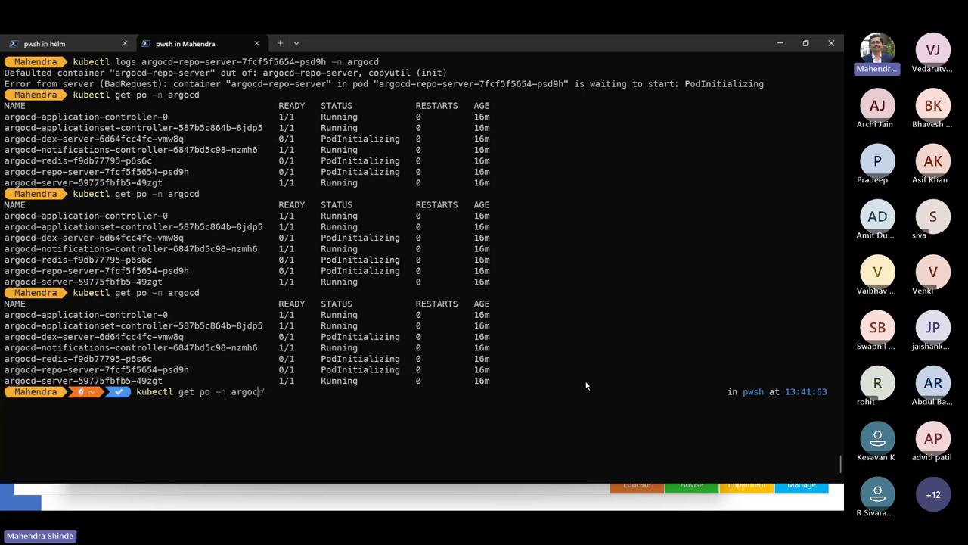
Step: In the helm terminal session, prepare the command argocd login localhost:8000 without running it
{"action": "key", "text": "ctrl+Tab"}
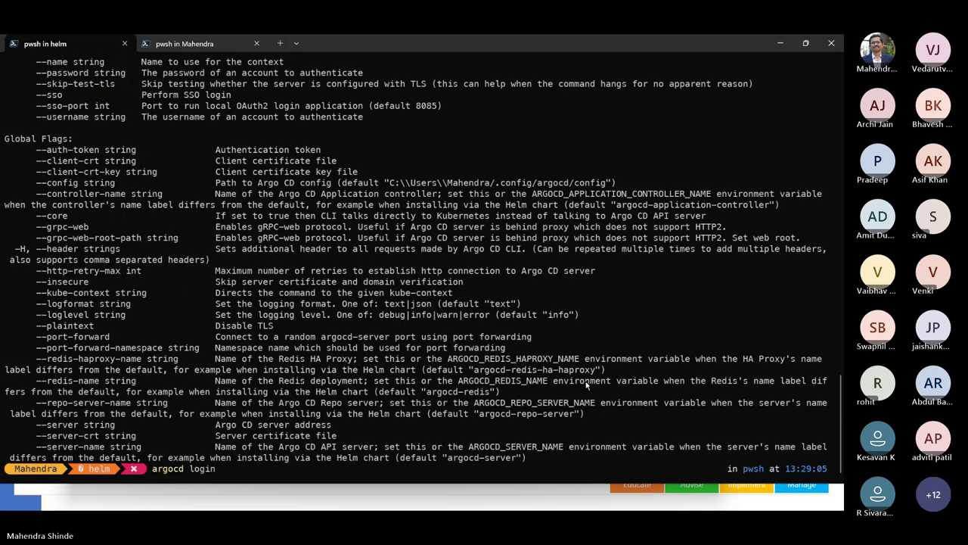
{"action": "type", "text": "local"}
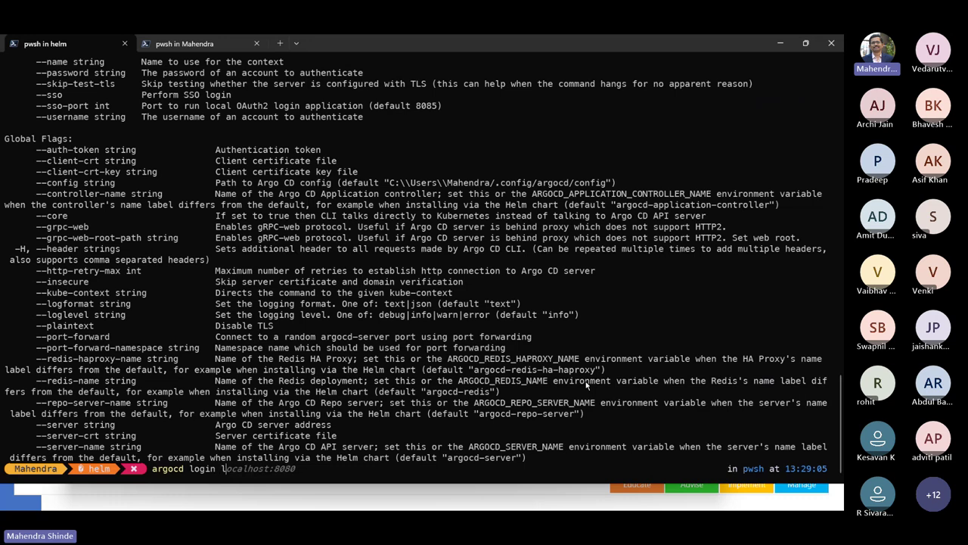
{"action": "key", "text": "Right"}
{"action": "key", "text": "BackSpace"}
{"action": "key", "text": "BackSpace"}
{"action": "type", "text": "00"}
Step: In the other terminal session, run kubectl port-forward svc/argocd-server -n argocd 8000:443
{"action": "left_click", "coordinate": [203, 46]}
{"action": "key", "text": "Up"}
{"action": "key", "text": "Up"}
{"action": "key", "text": "Up"}
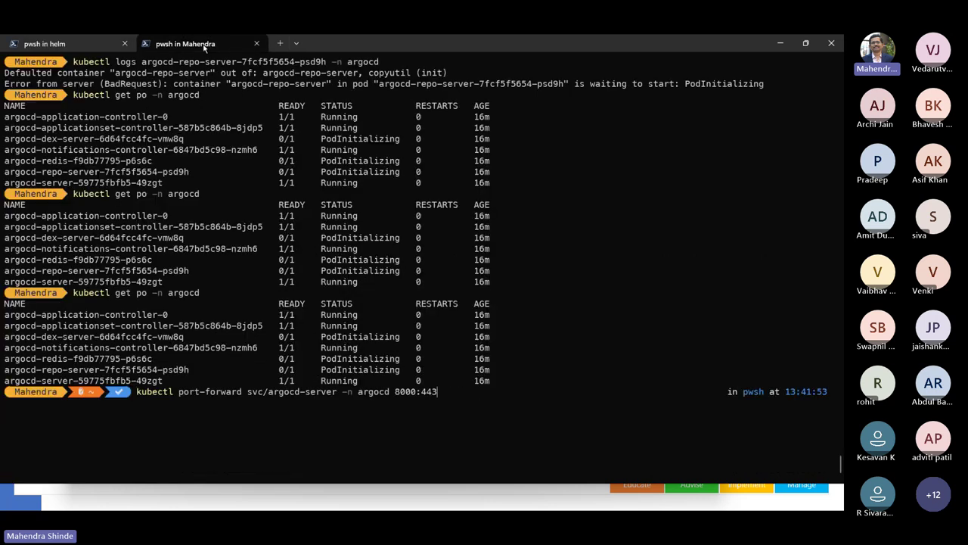
{"action": "key", "text": "Return"}
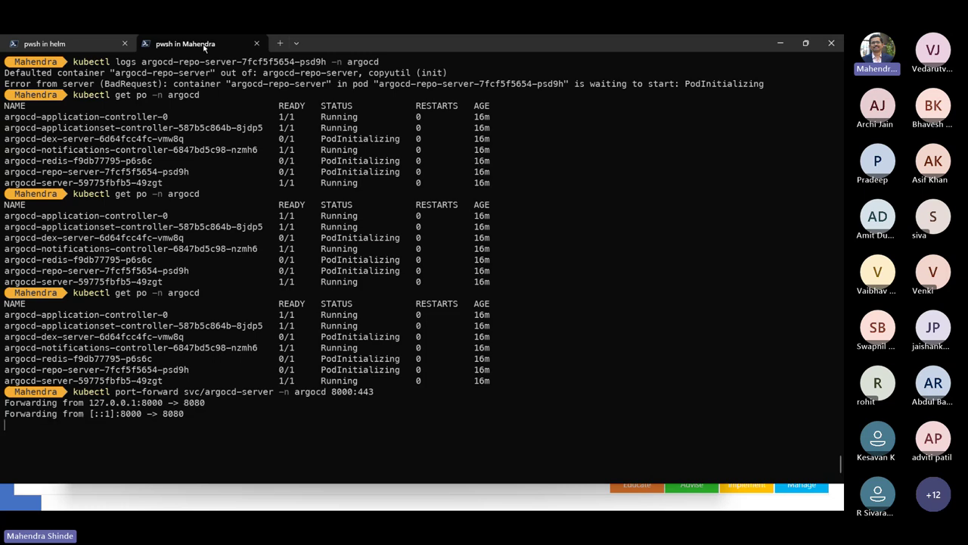
Step: Try to log in to Argo CD at localhost:8000 from the helm session, proceeding insecurely, with username argo and the account password
{"action": "left_click", "coordinate": [102, 44]}
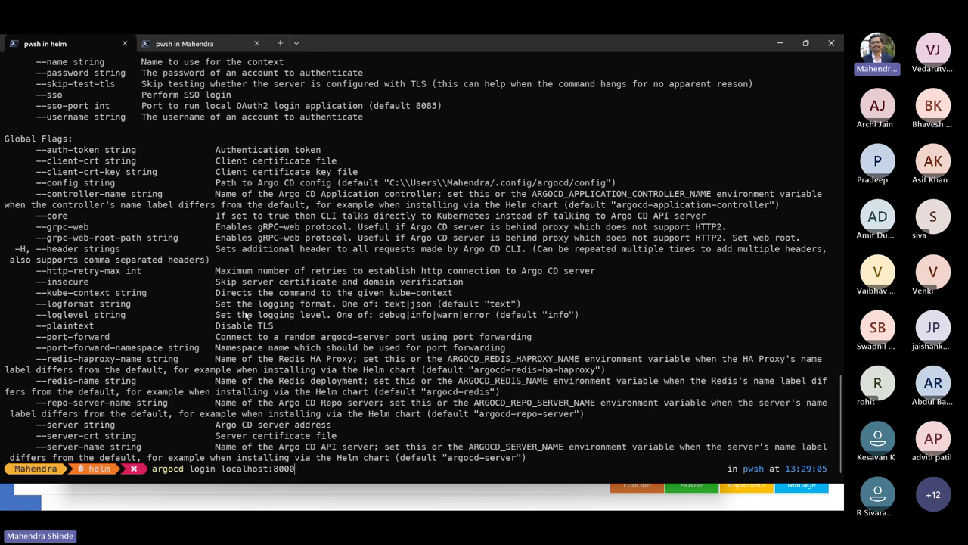
{"action": "key", "text": "Return"}
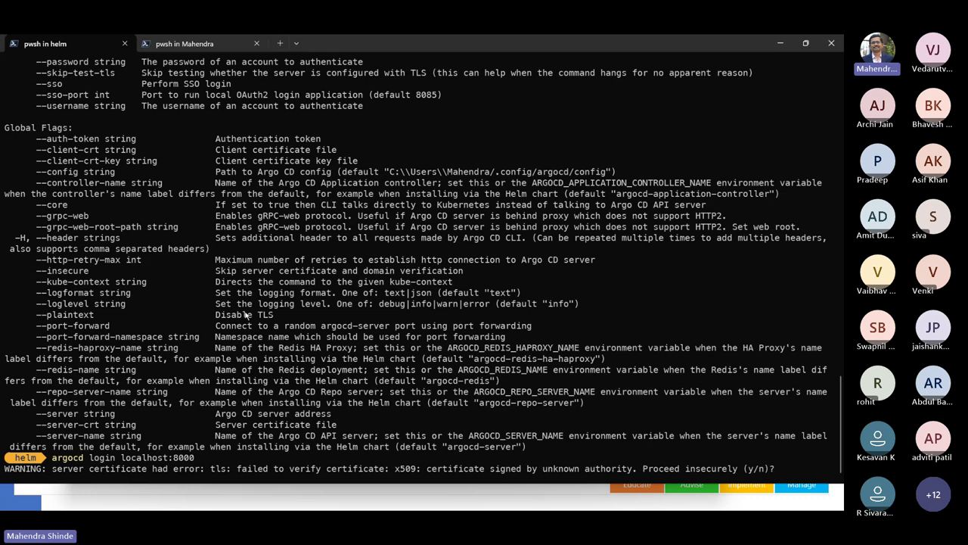
{"action": "type", "text": "y"}
{"action": "key", "text": "Return"}
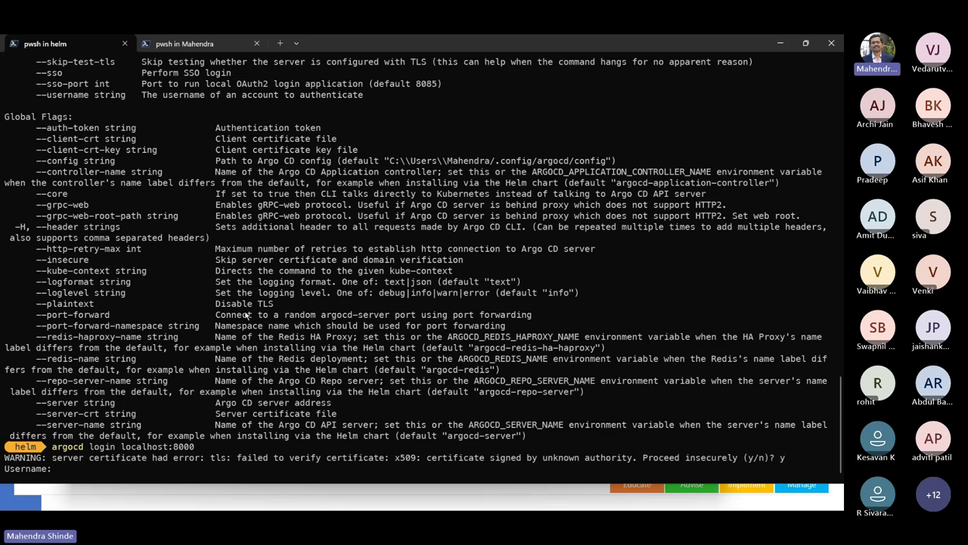
{"action": "type", "text": "argo"}
{"action": "key", "text": "Return"}
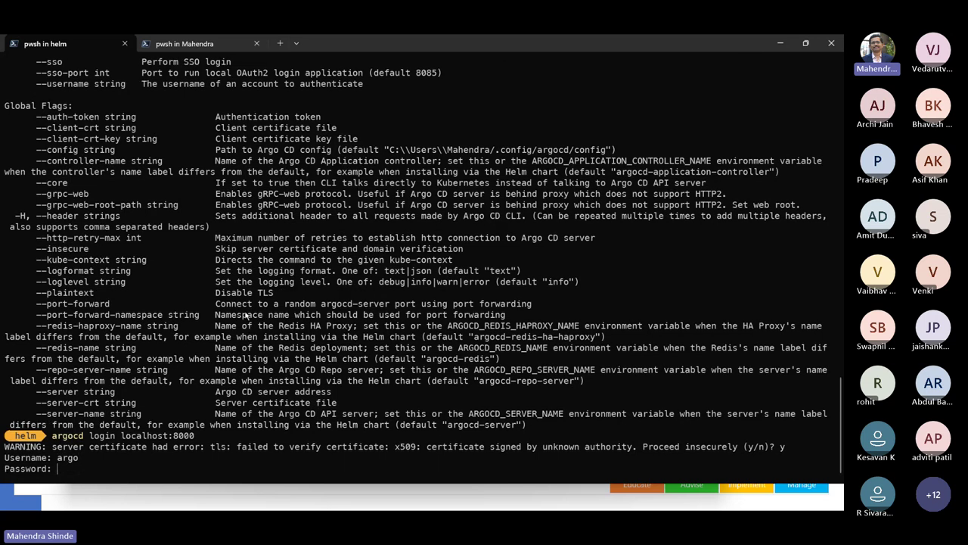
{"action": "key", "text": "Return"}
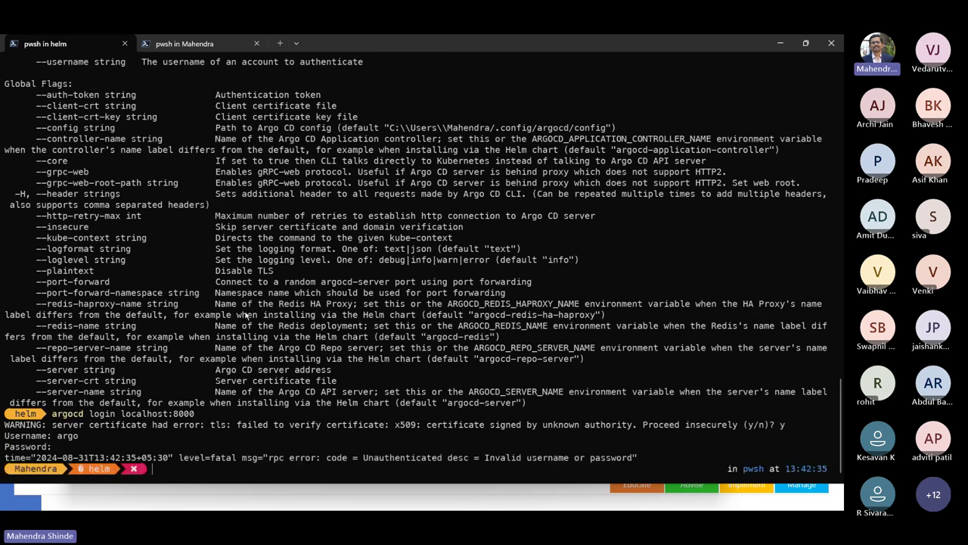
Step: Copy the command argocd admin initial-password -n argocd from the CLI login section of the Argo CD Getting Started page in the browser
{"action": "key", "text": "Up"}
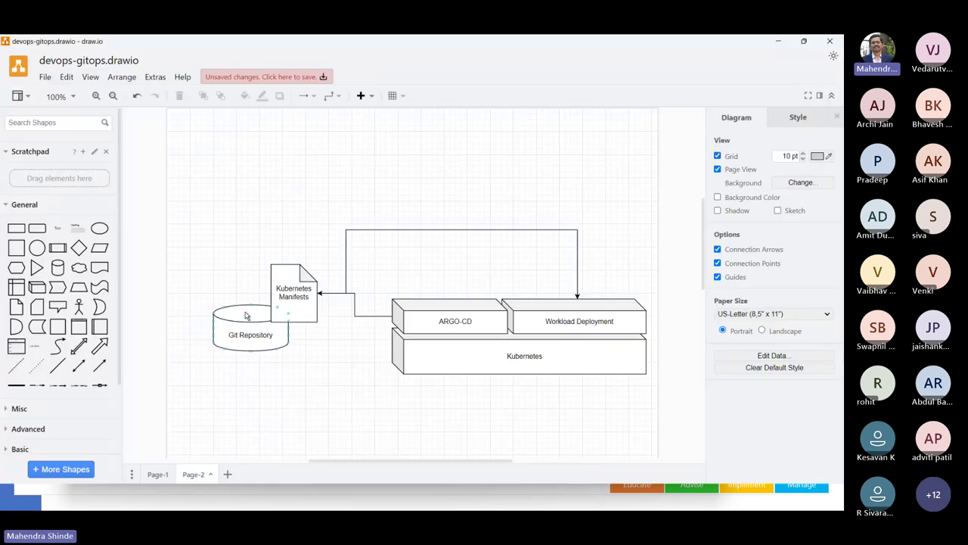
{"action": "key", "text": "alt+Tab"}
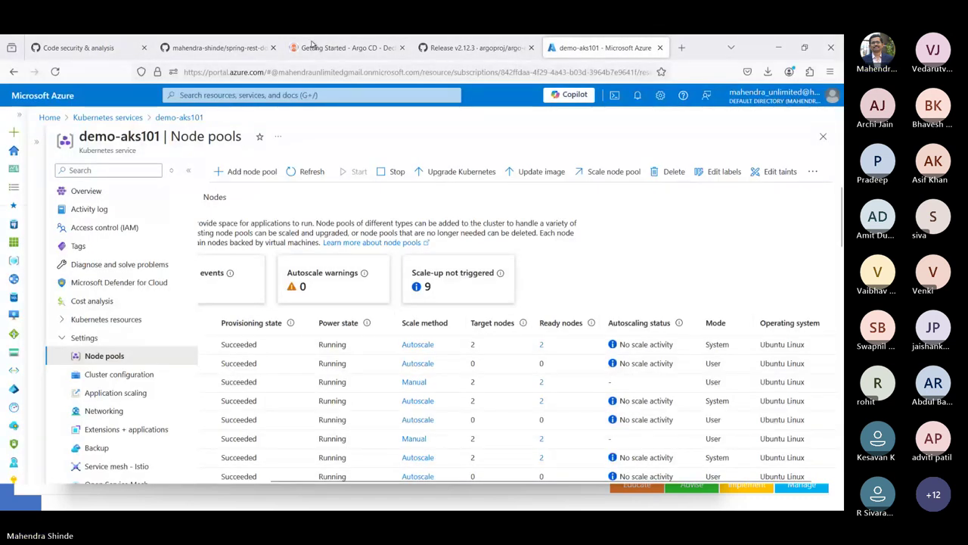
{"action": "left_click", "coordinate": [347, 47]}
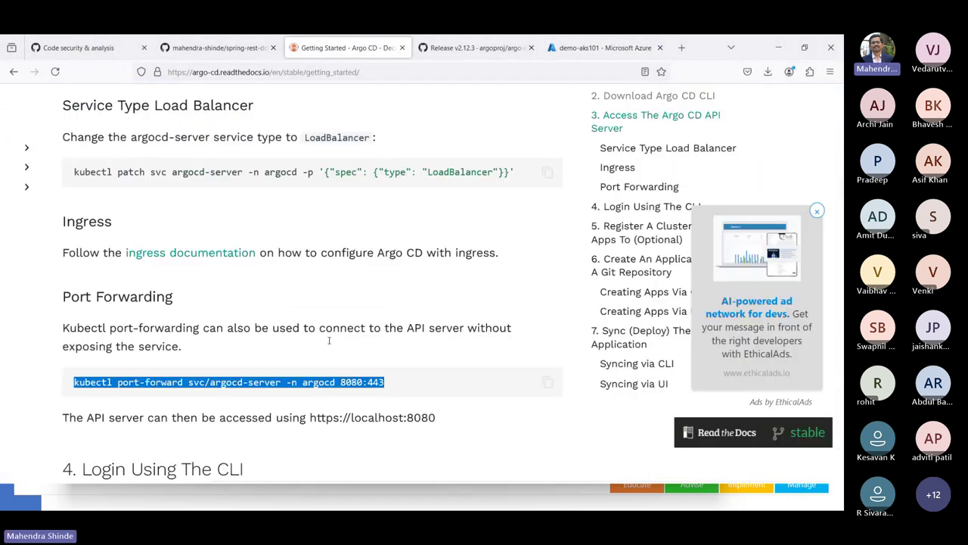
{"action": "scroll", "coordinate": [339, 369], "scroll_direction": "down", "scroll_amount": 3}
{"action": "scroll", "coordinate": [340, 369], "scroll_direction": "down", "scroll_amount": 3}
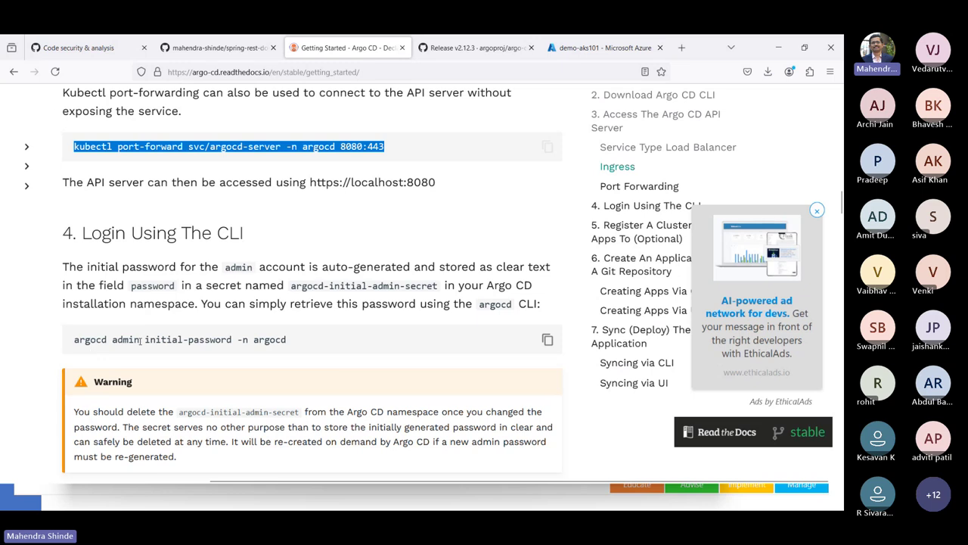
{"action": "triple_click", "coordinate": [287, 341]}
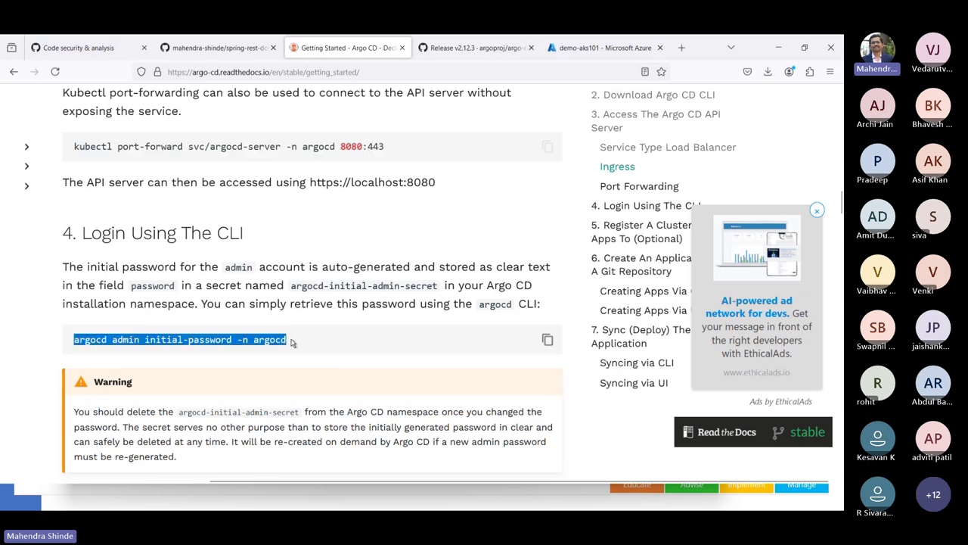
{"action": "left_click", "coordinate": [548, 341]}
Step: Run the copied argocd admin initial-password -n argocd command in the helm terminal session
{"action": "key", "text": "alt+Tab"}
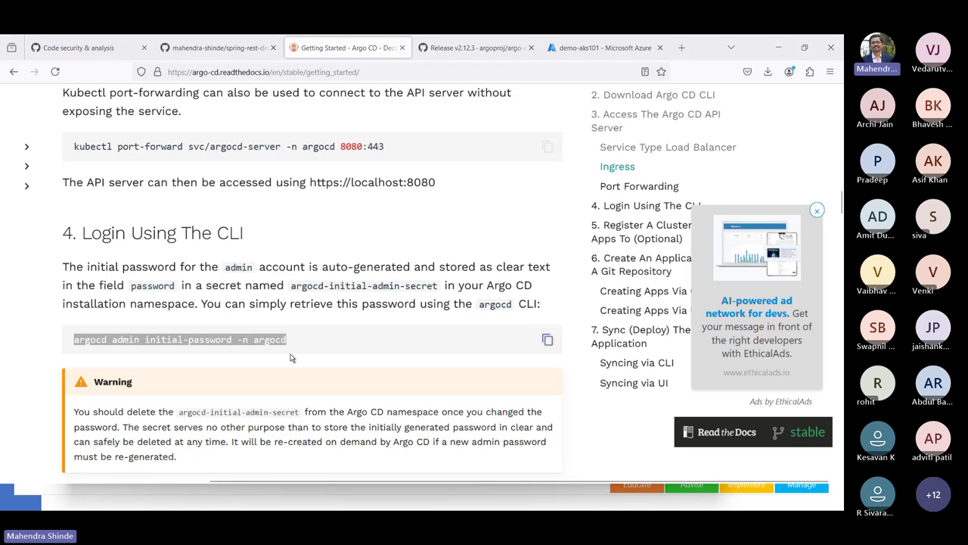
{"action": "key", "text": "alt+Tab"}
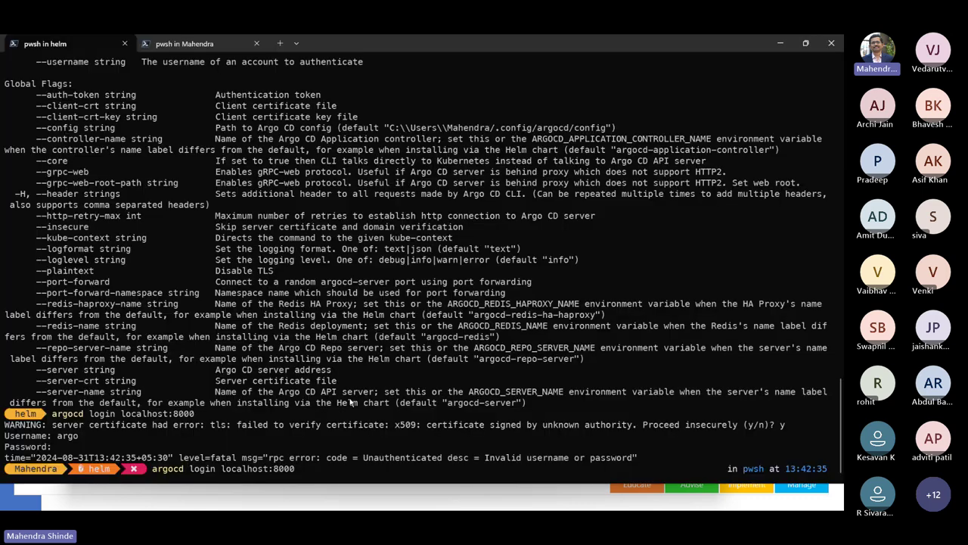
{"action": "key", "text": "ctrl+v"}
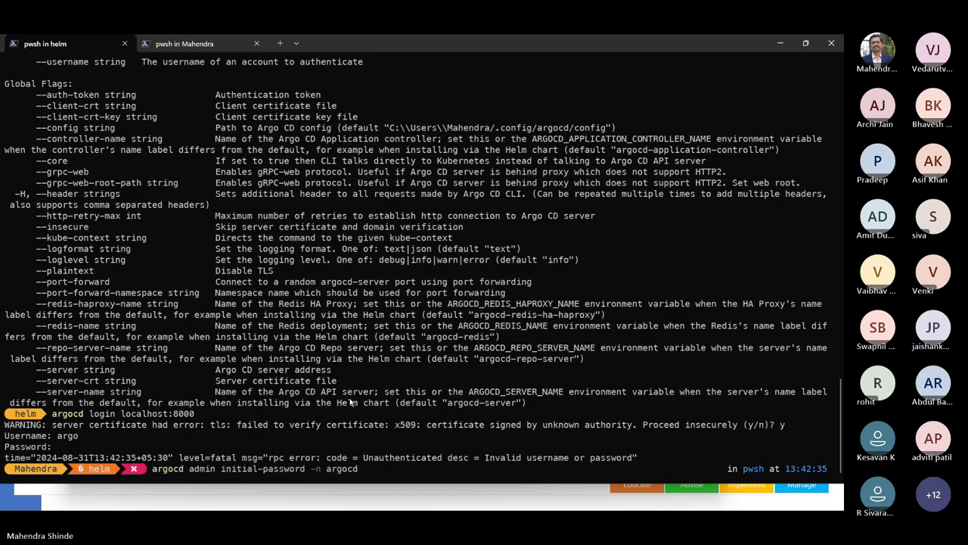
{"action": "key", "text": "Return"}
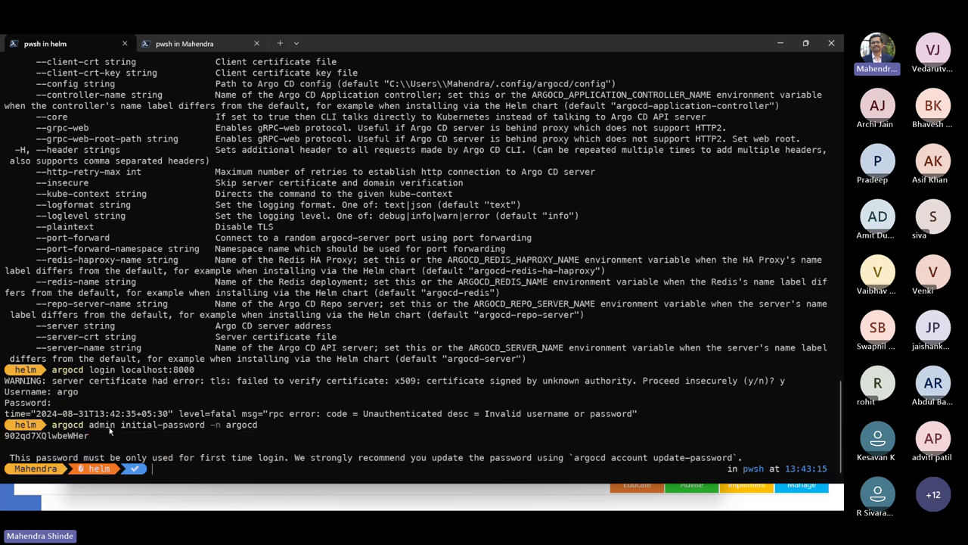
{"action": "key", "text": "Up"}
{"action": "key", "text": "Up"}
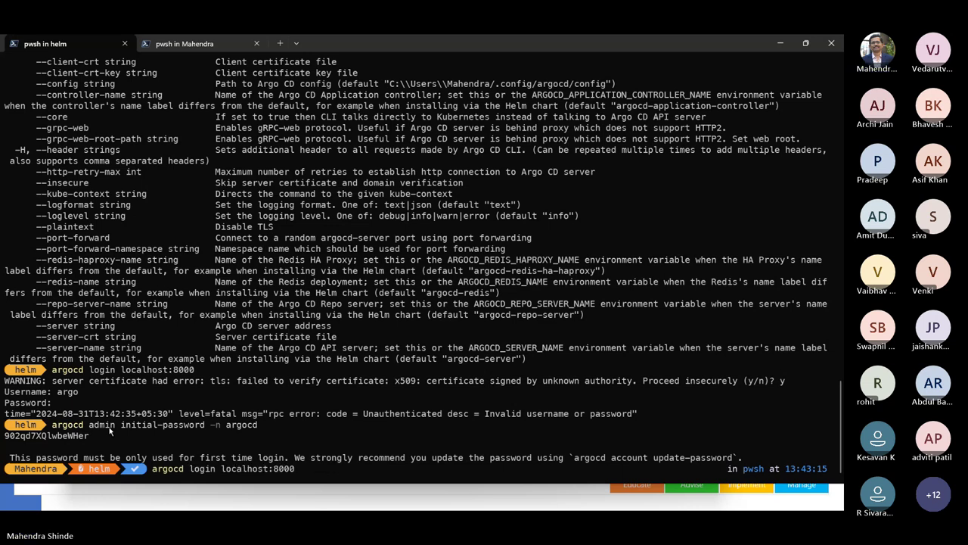
{"action": "key", "text": "Down"}
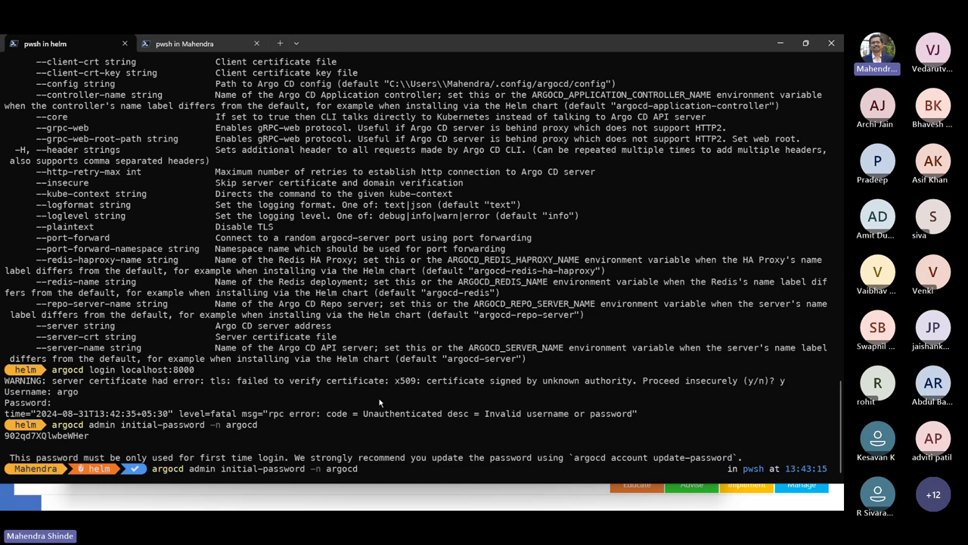
{"action": "key", "text": "alt+Tab"}
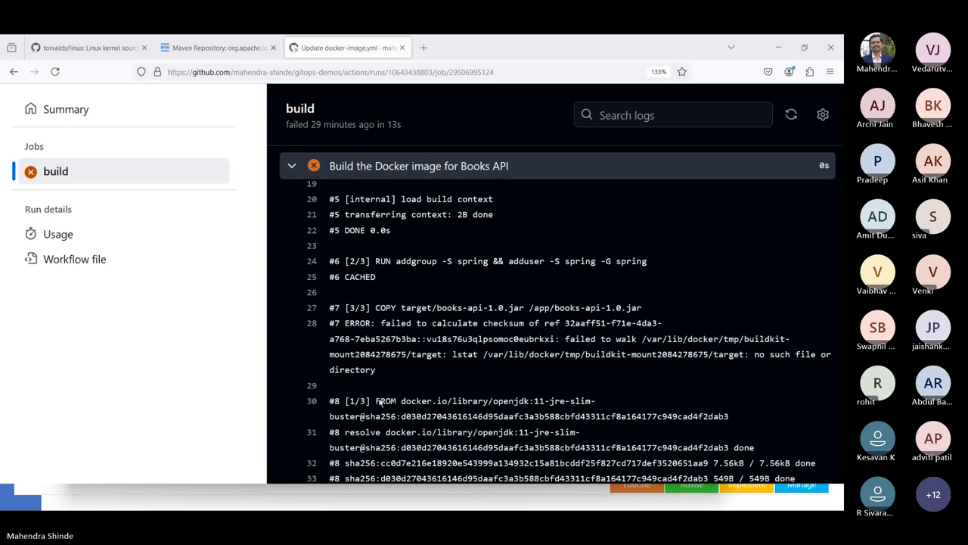
{"action": "key", "text": "ctrl+t"}
{"action": "type", "text": "localhost:808"}
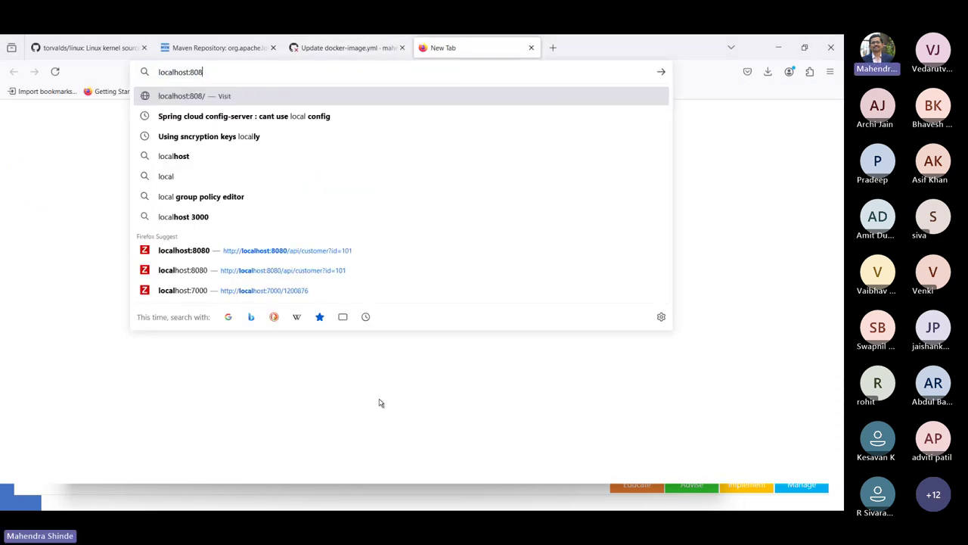
{"action": "type", "text": "0"}
{"action": "key", "text": "Return"}
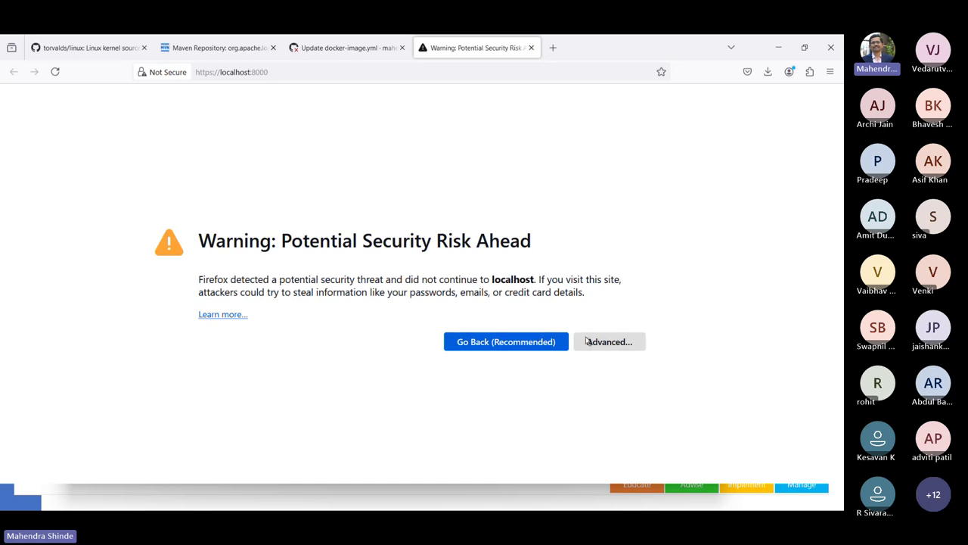
{"action": "left_click", "coordinate": [605, 342]}
{"action": "scroll", "coordinate": [605, 341], "scroll_direction": "down", "scroll_amount": 2}
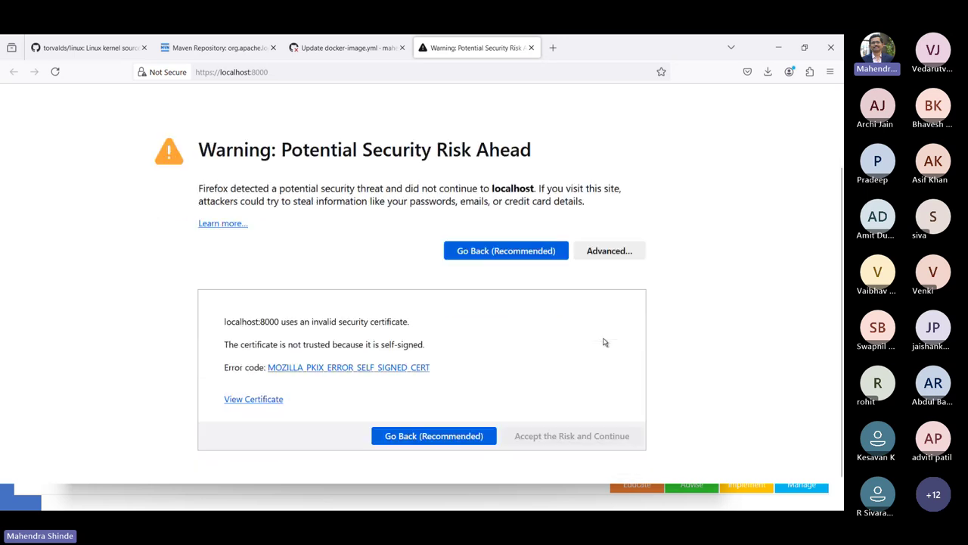
{"action": "left_click", "coordinate": [542, 444]}
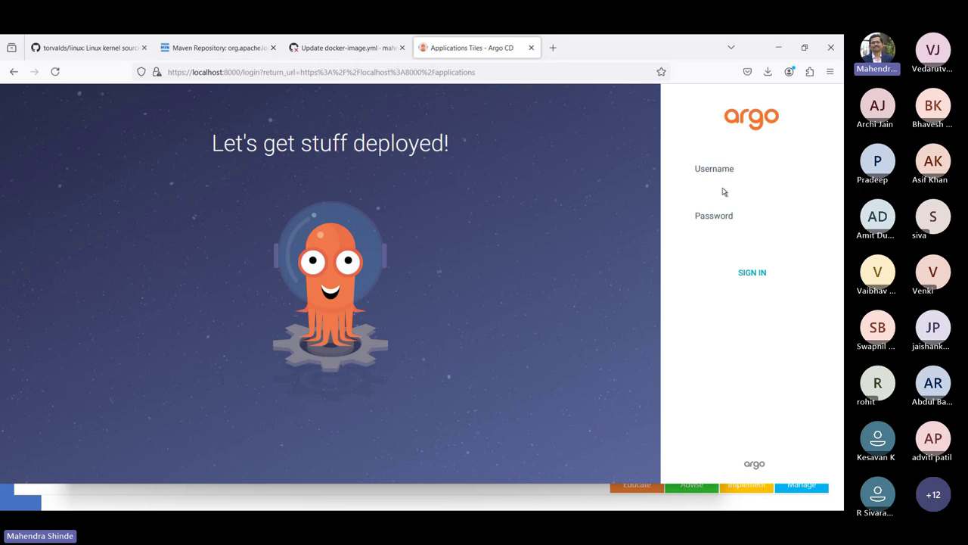
Step: Enter admin as the username on the Argo CD sign-in page
{"action": "left_click", "coordinate": [744, 172]}
{"action": "type", "text": "admin"}
{"action": "key", "text": "Tab"}
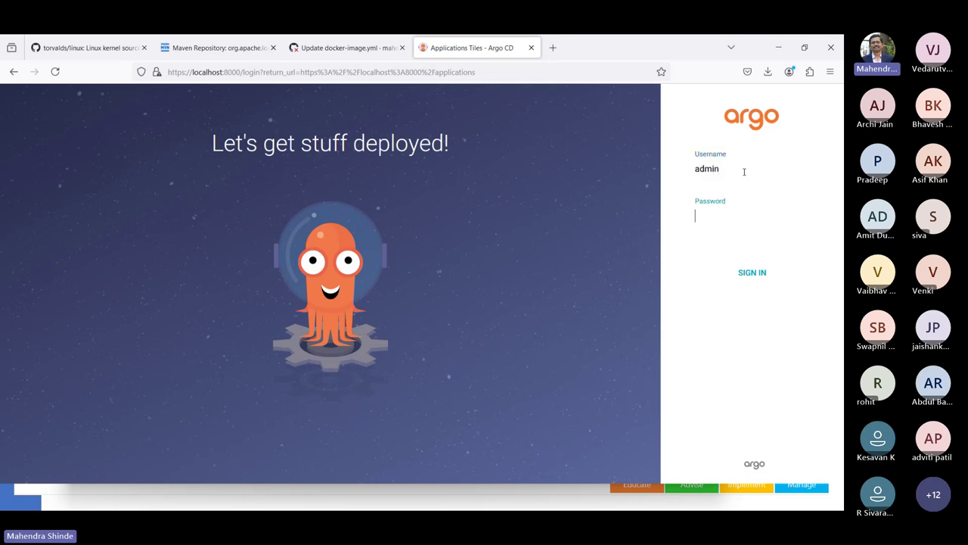
{"action": "left_click", "coordinate": [536, 214]}
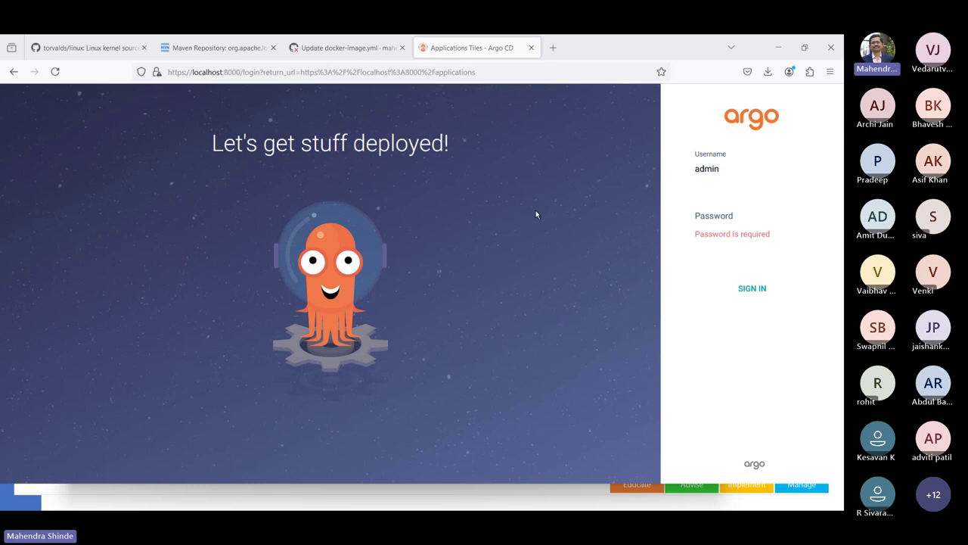
Step: Copy the initial admin password from the terminal, sign in to Argo CD with it, and decline to save the password in the browser
{"action": "key", "text": "alt+Tab"}
{"action": "double_click", "coordinate": [53, 437]}
{"action": "key", "text": "ctrl+c"}
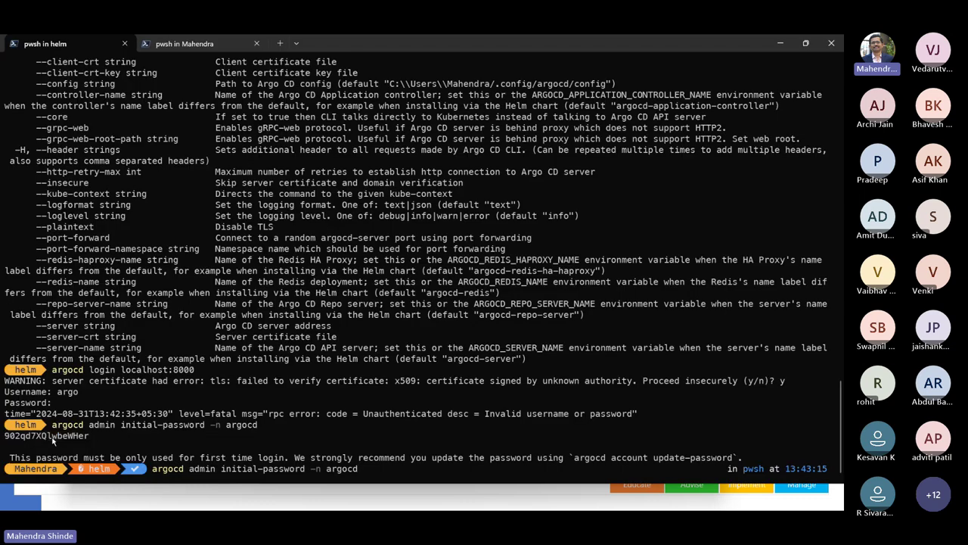
{"action": "key", "text": "alt+Tab"}
{"action": "left_click", "coordinate": [681, 397]}
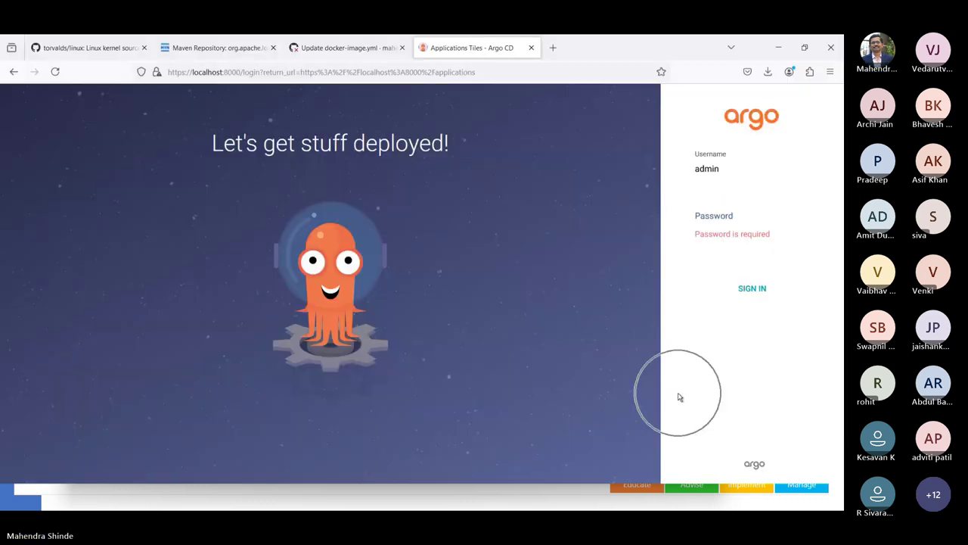
{"action": "left_click", "coordinate": [715, 214]}
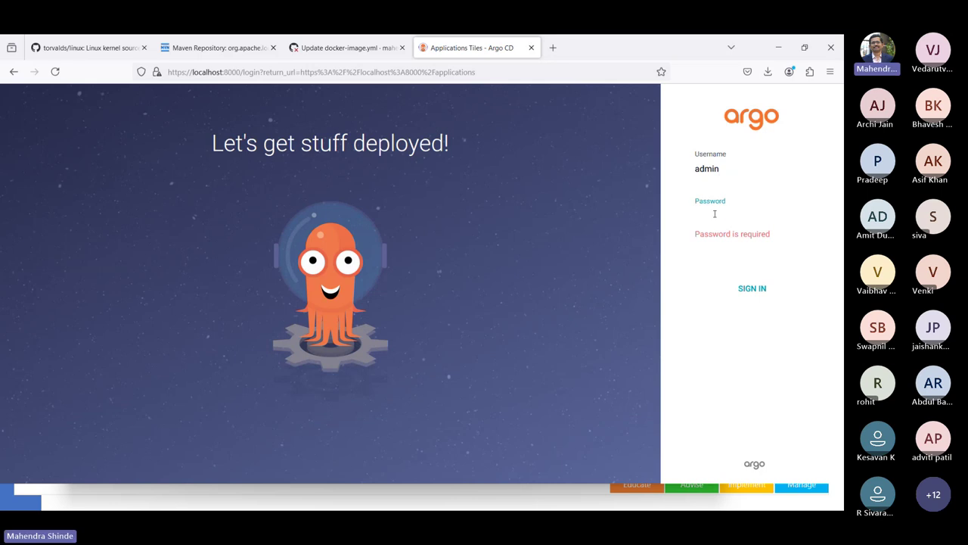
{"action": "key", "text": "ctrl+v"}
{"action": "left_click", "coordinate": [763, 283]}
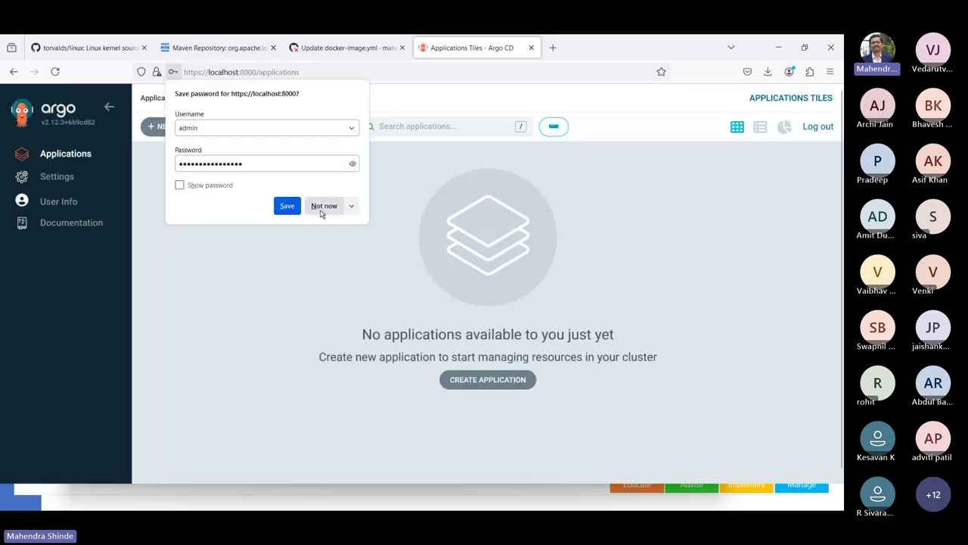
{"action": "left_click", "coordinate": [321, 211]}
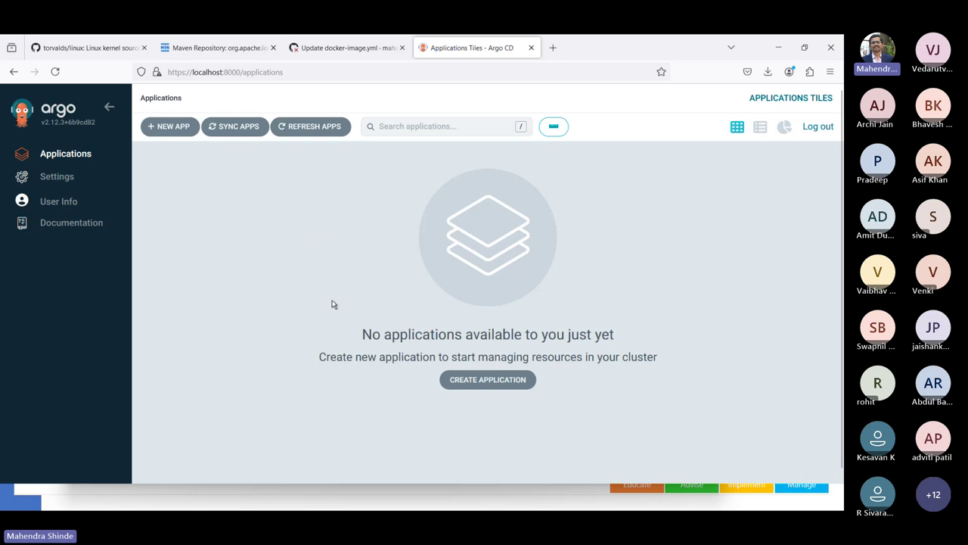
Step: In the helm terminal session, list the deployments in all namespaces with kubectl get deployments -A
{"action": "key", "text": "alt+Tab"}
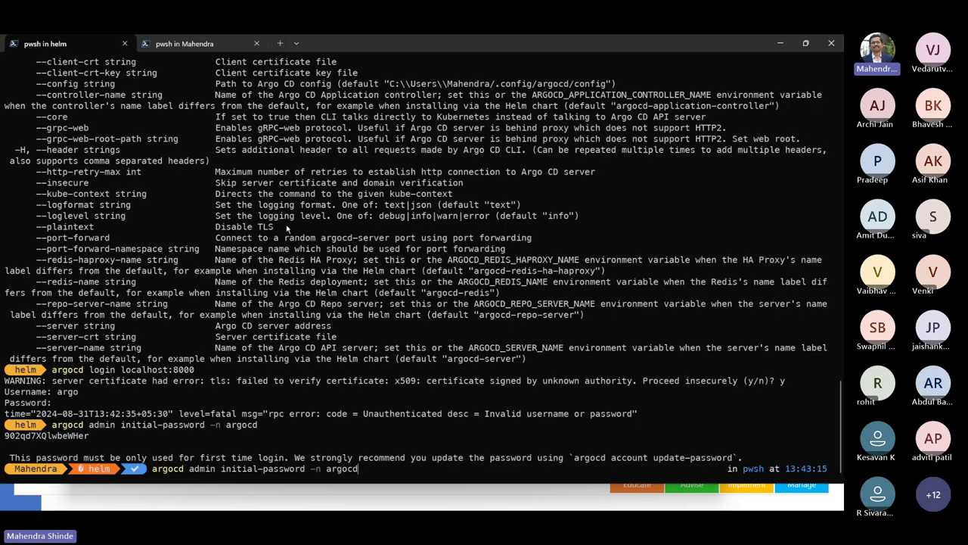
{"action": "key", "text": "Escape"}
{"action": "type", "text": "kubec"}
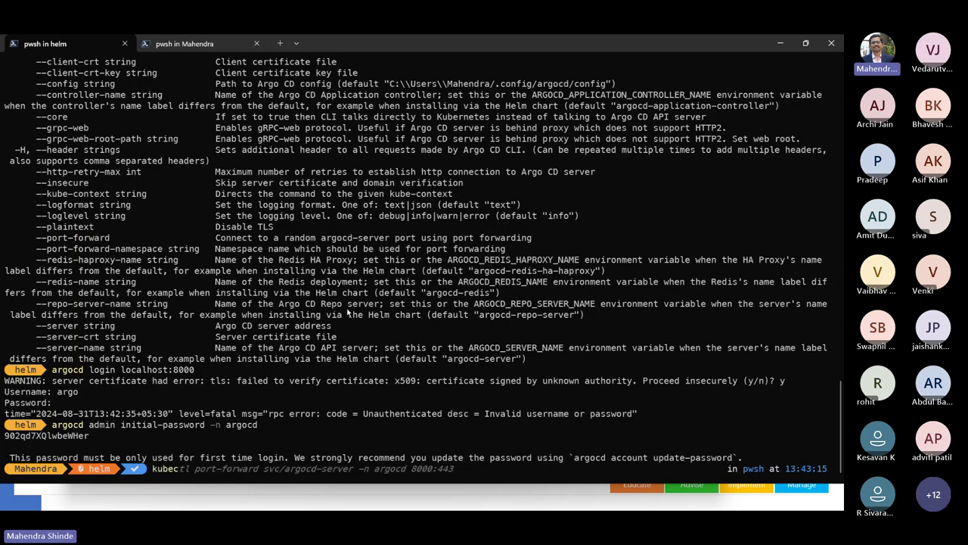
{"action": "type", "text": "tl get deplo"}
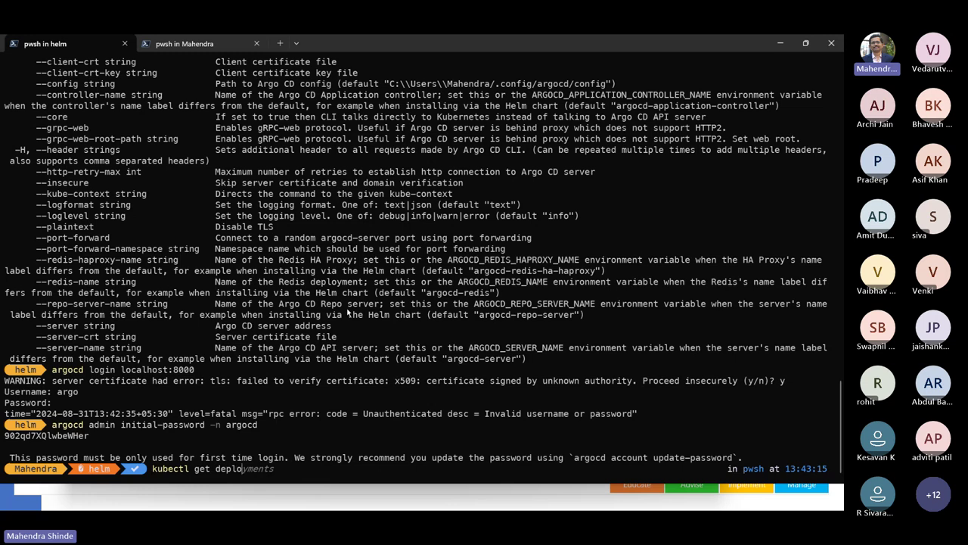
{"action": "key", "text": "Right"}
{"action": "type", "text": "-A"}
{"action": "key", "text": "Return"}
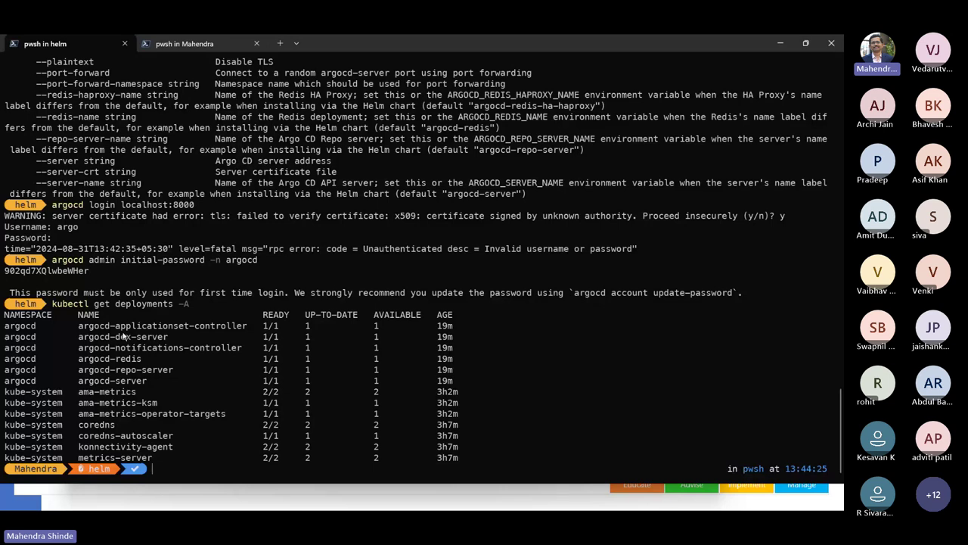
Step: Back in the Argo CD web interface, start a new application named app1 with project name Sample Project
{"action": "key", "text": "alt+Tab"}
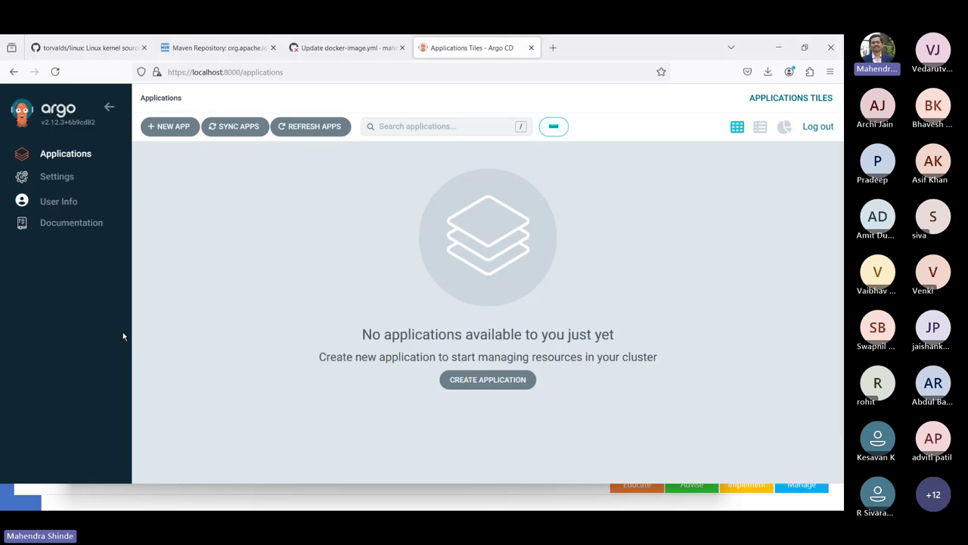
{"action": "left_click", "coordinate": [503, 390]}
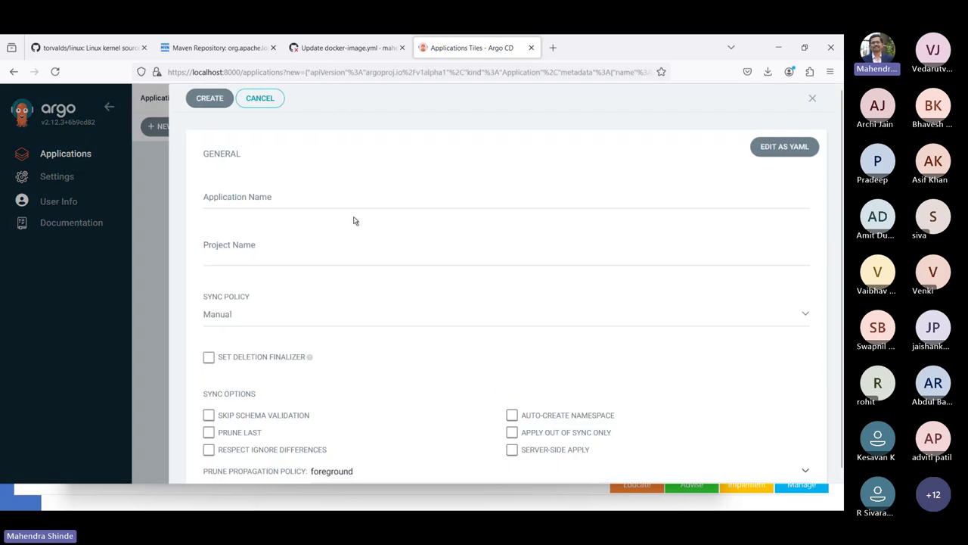
{"action": "left_click", "coordinate": [364, 195]}
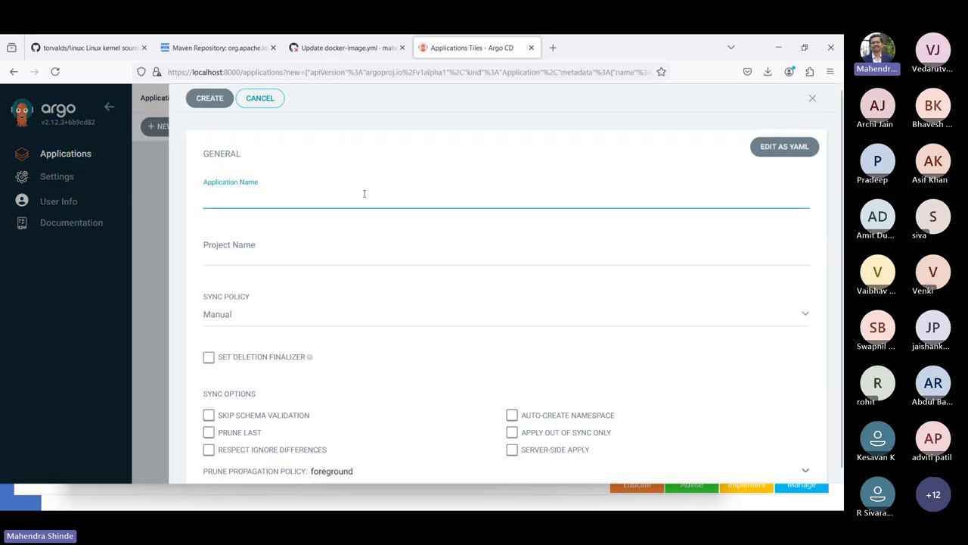
{"action": "type", "text": "app1"}
{"action": "left_click", "coordinate": [302, 249]}
{"action": "type", "text": "Sampel"}
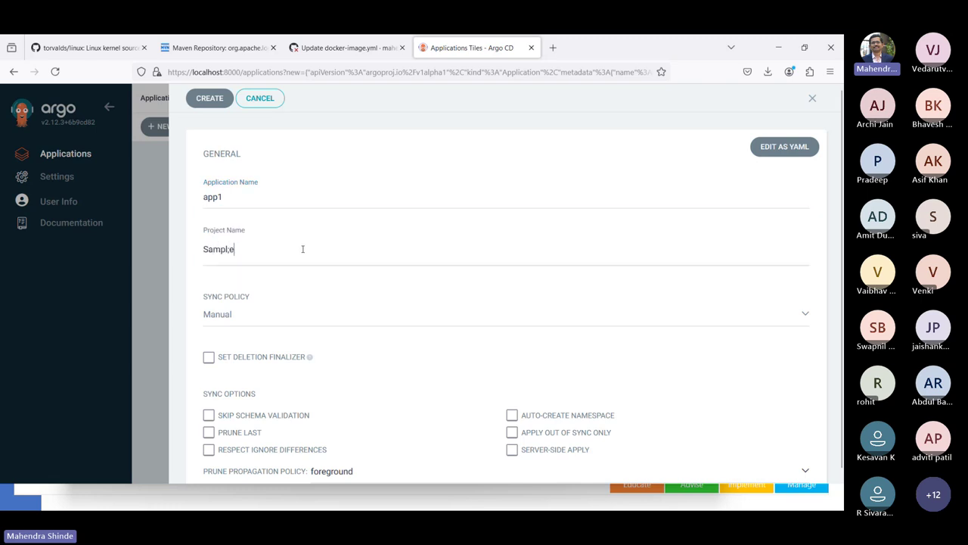
{"action": "key", "text": "BackSpace"}
{"action": "key", "text": "BackSpace"}
{"action": "type", "text": "le Project"}
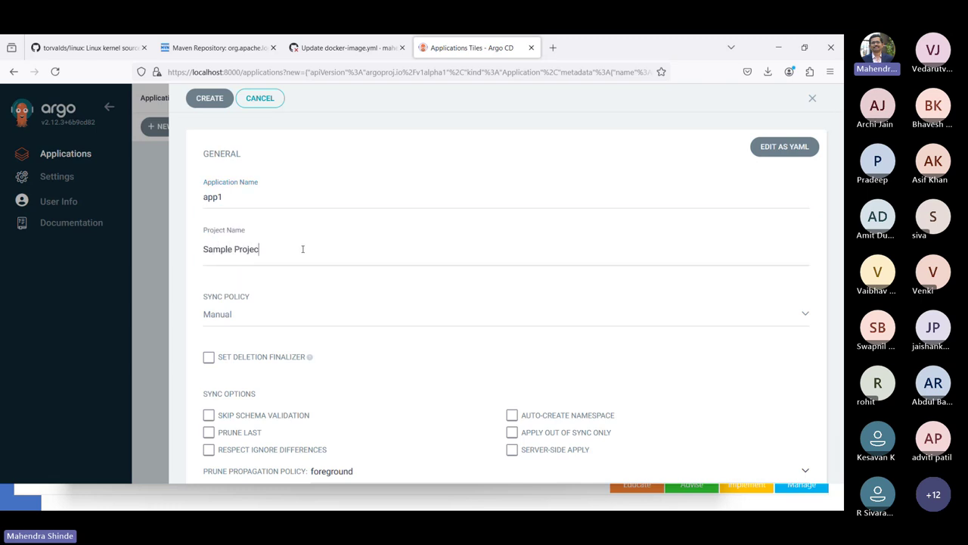
Step: Set the sync policy of the new application to Automatic
{"action": "left_click", "coordinate": [261, 314]}
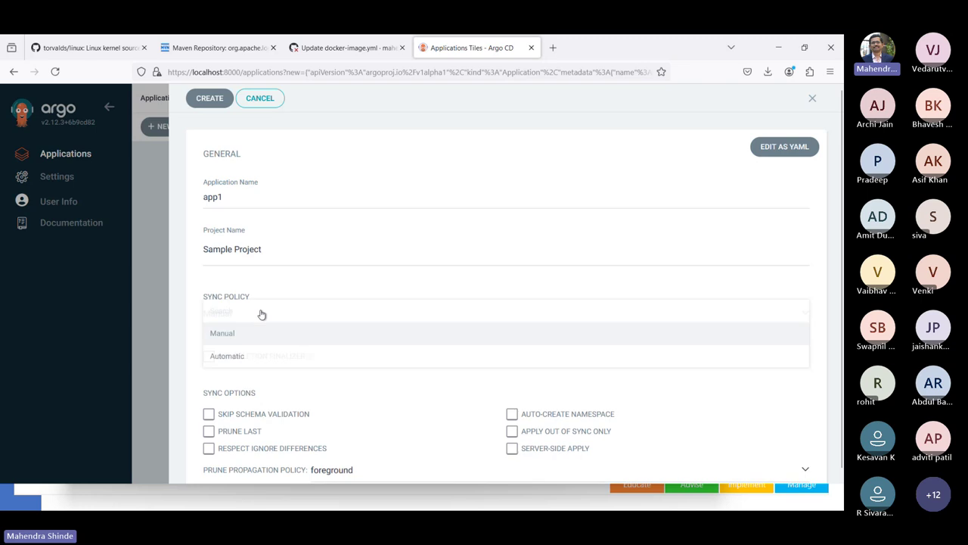
{"action": "left_click", "coordinate": [246, 338]}
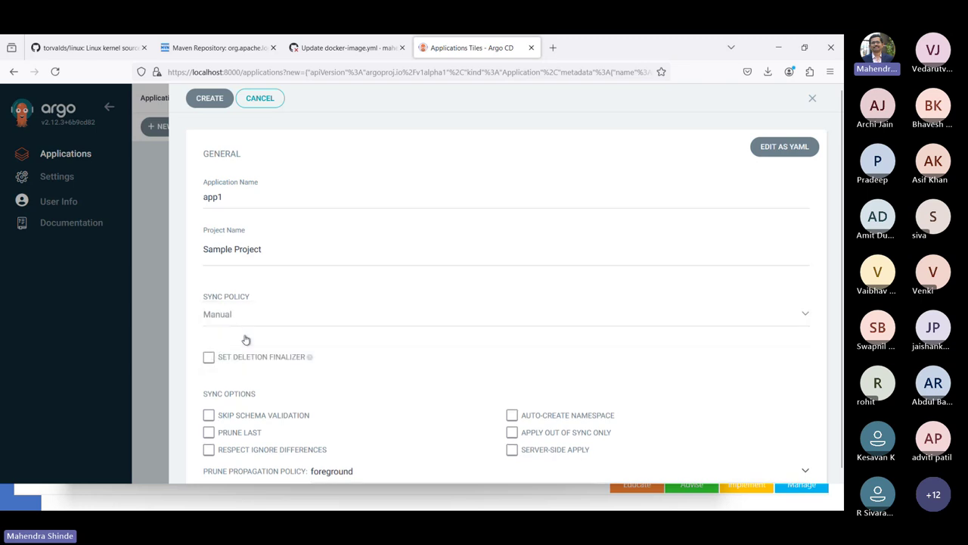
{"action": "left_click", "coordinate": [270, 321]}
{"action": "left_click", "coordinate": [254, 358]}
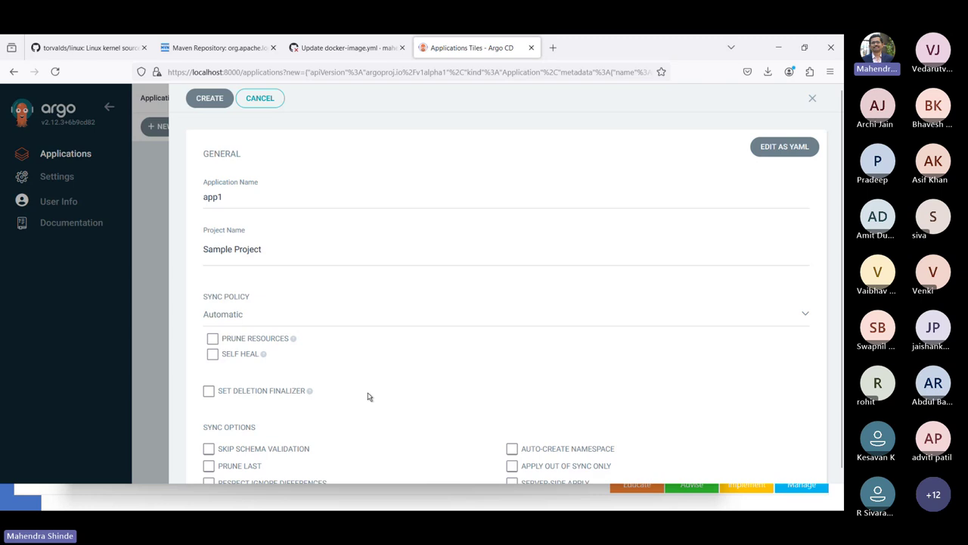
Step: Enable Prune Resources for the automatic sync policy and Auto-Create Namespace in the sync options
{"action": "scroll", "coordinate": [368, 396], "scroll_direction": "down", "scroll_amount": 2}
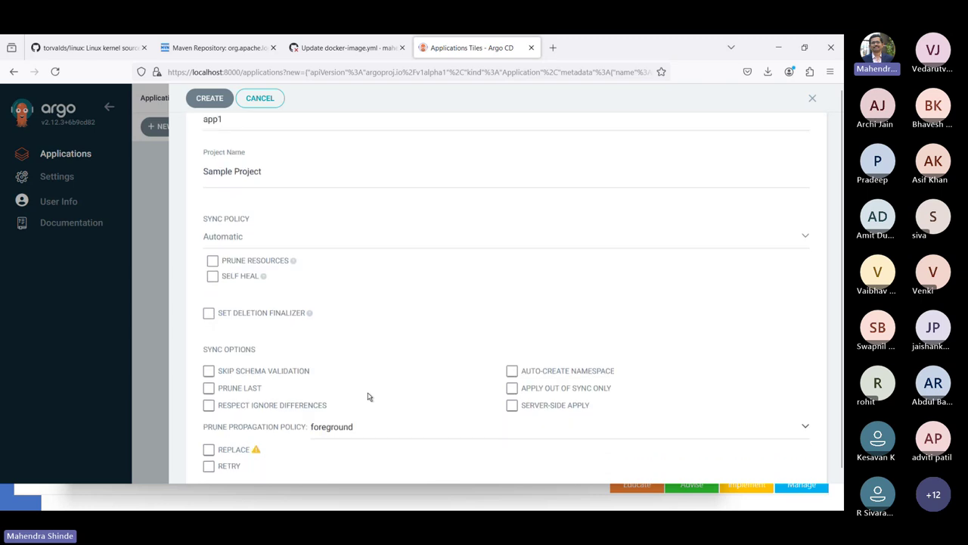
{"action": "left_click", "coordinate": [212, 262]}
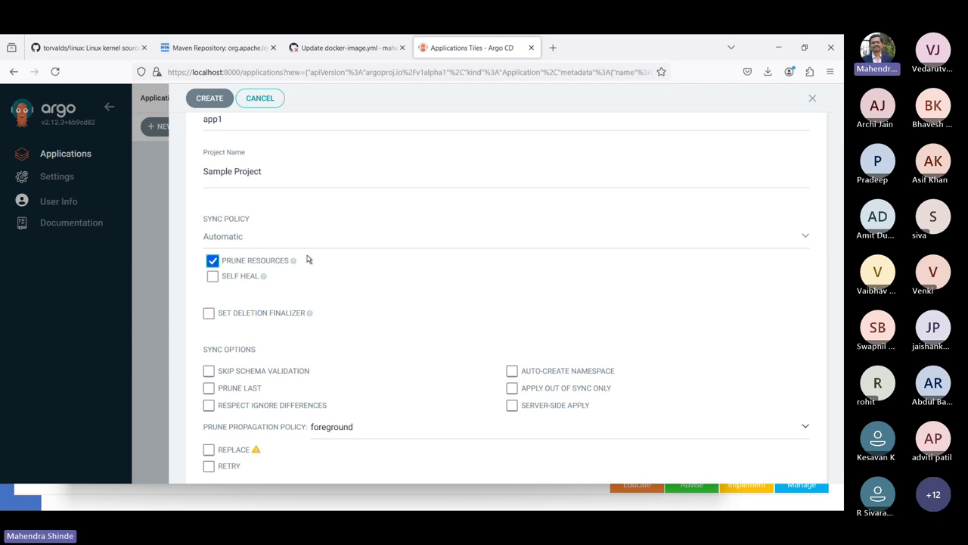
{"action": "scroll", "coordinate": [330, 376], "scroll_direction": "down", "scroll_amount": 2}
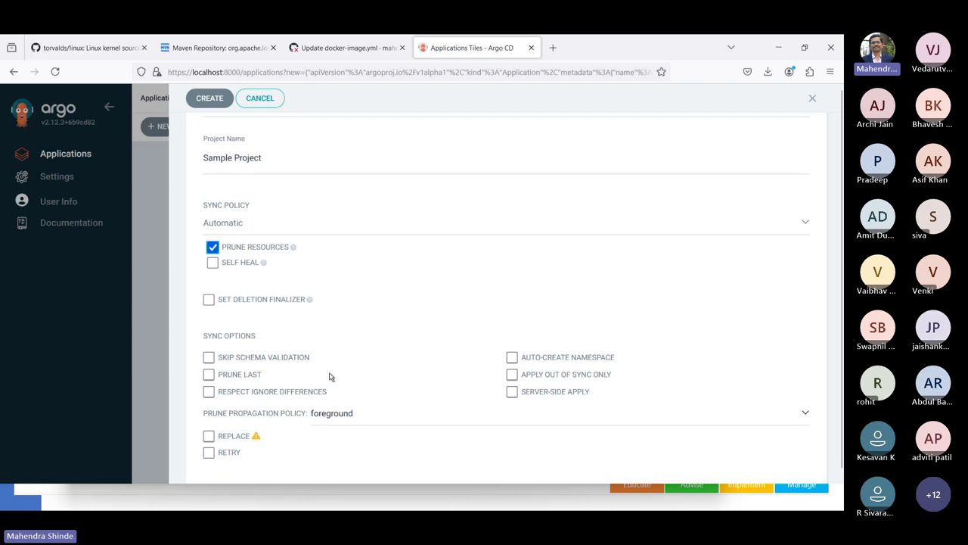
{"action": "scroll", "coordinate": [330, 376], "scroll_direction": "down", "scroll_amount": 1}
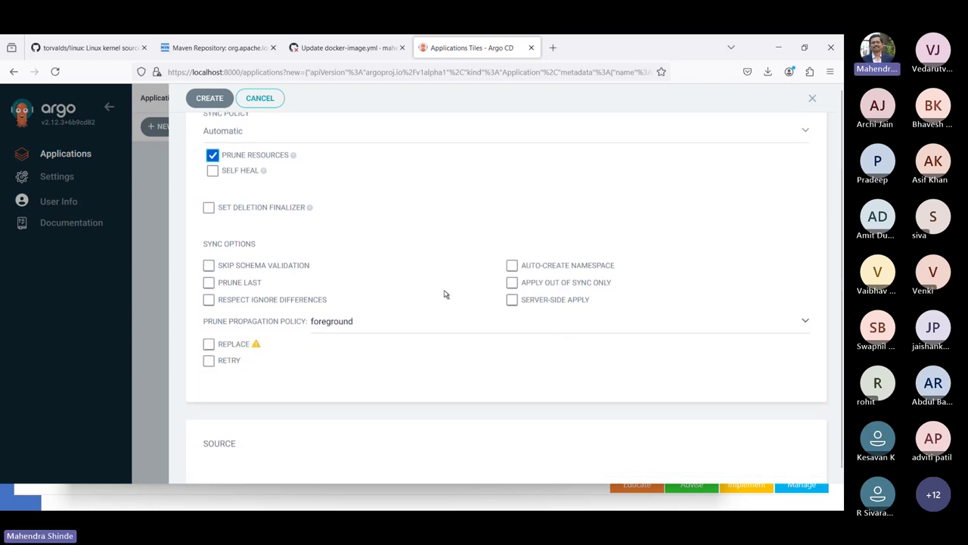
{"action": "left_click", "coordinate": [513, 269]}
{"action": "scroll", "coordinate": [405, 401], "scroll_direction": "down", "scroll_amount": 1}
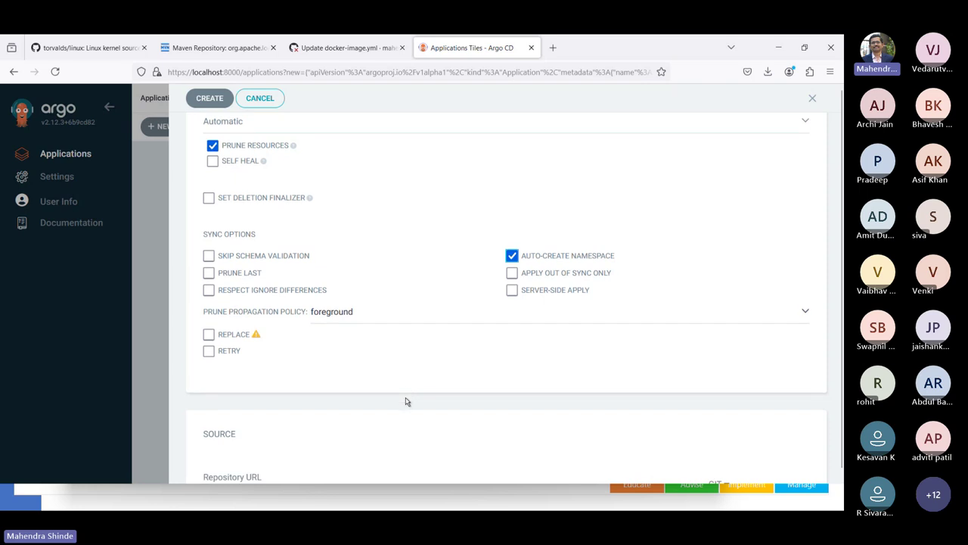
Step: In the GitHub browser tab, leave the failed build log and open the spring-rest-docker-compose repository of the same account
{"action": "scroll", "coordinate": [405, 401], "scroll_direction": "down", "scroll_amount": 5}
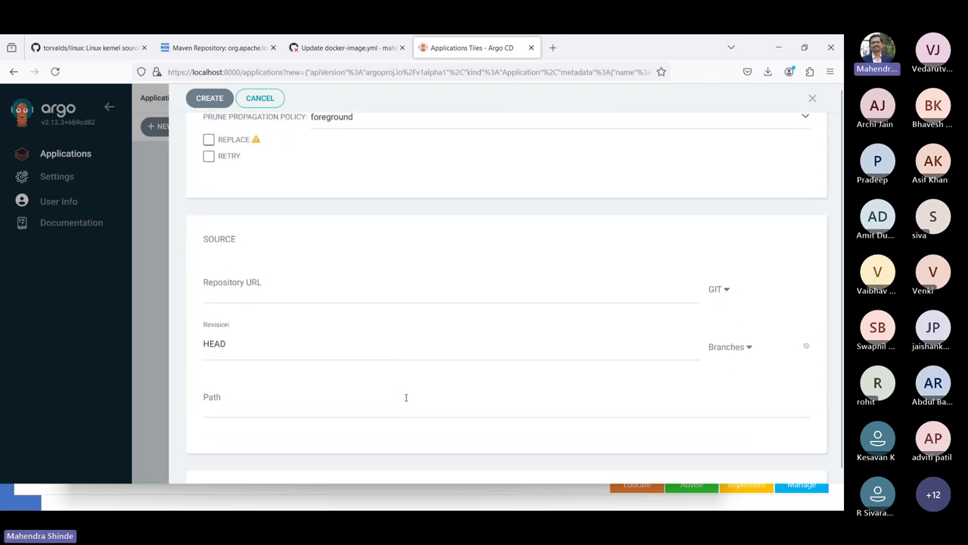
{"action": "left_click", "coordinate": [477, 295]}
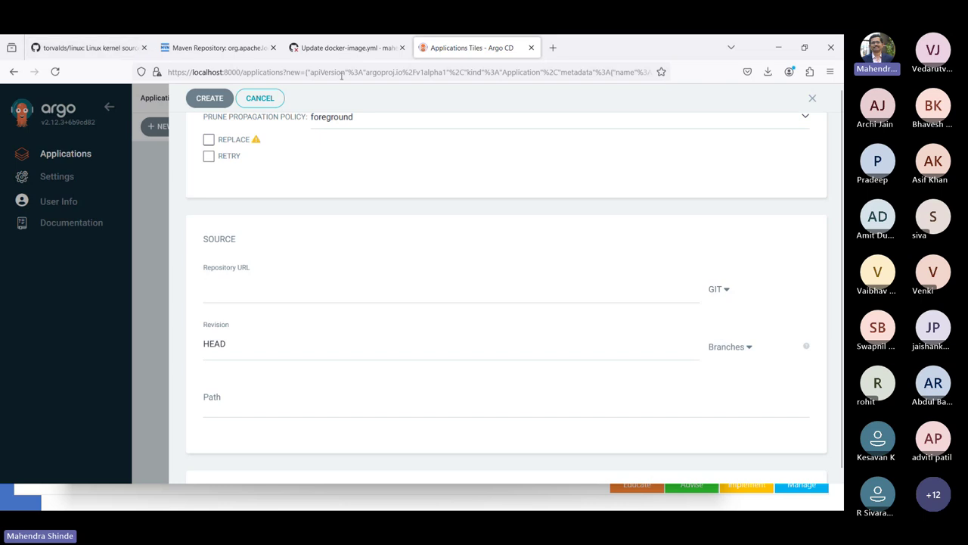
{"action": "left_click", "coordinate": [347, 41]}
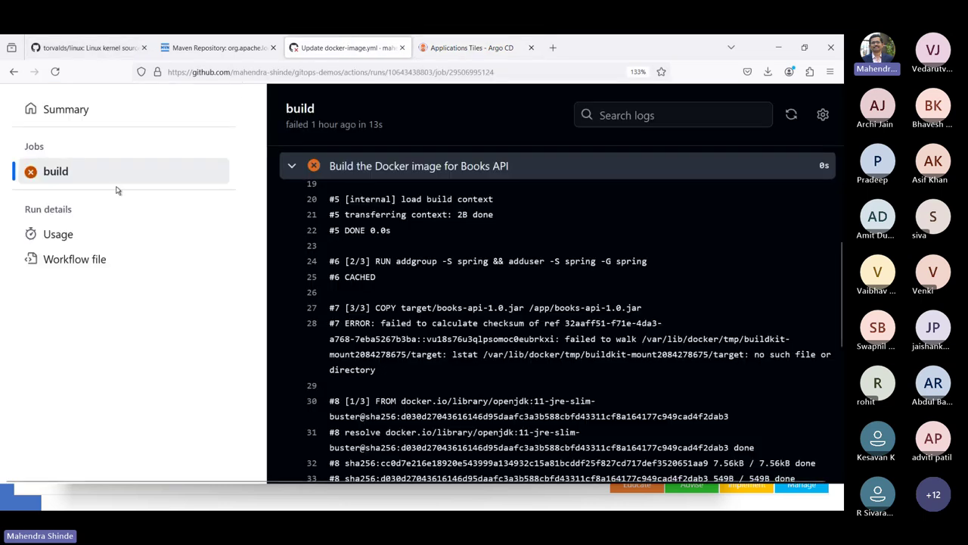
{"action": "scroll", "coordinate": [117, 190], "scroll_direction": "up", "scroll_amount": 5}
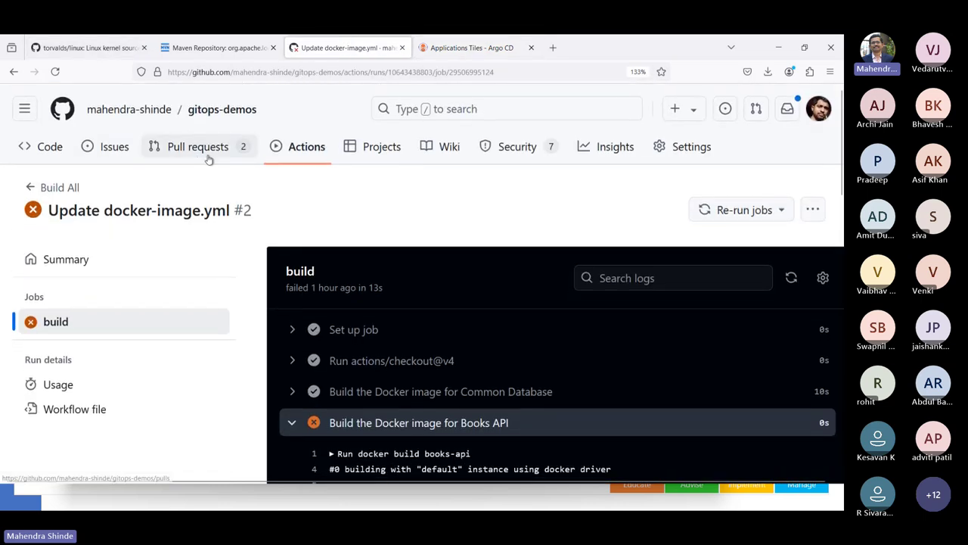
{"action": "left_click", "coordinate": [50, 147]}
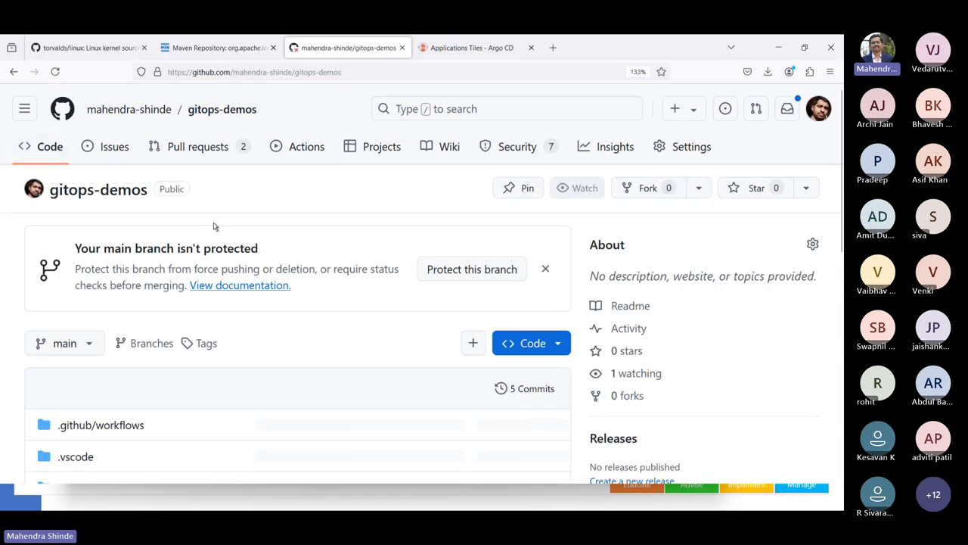
{"action": "double_click", "coordinate": [294, 69]}
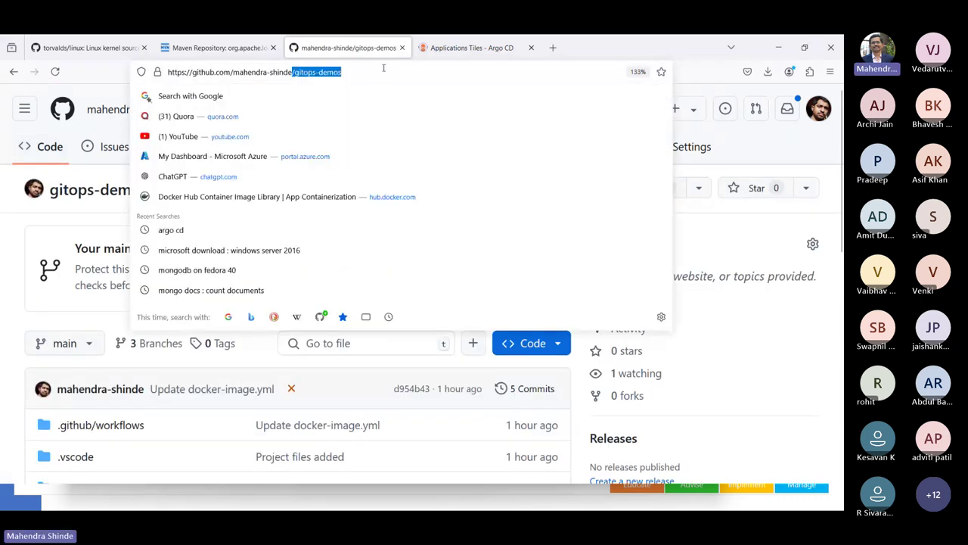
{"action": "key", "text": "BackSpace"}
{"action": "type", "text": "spring-res"}
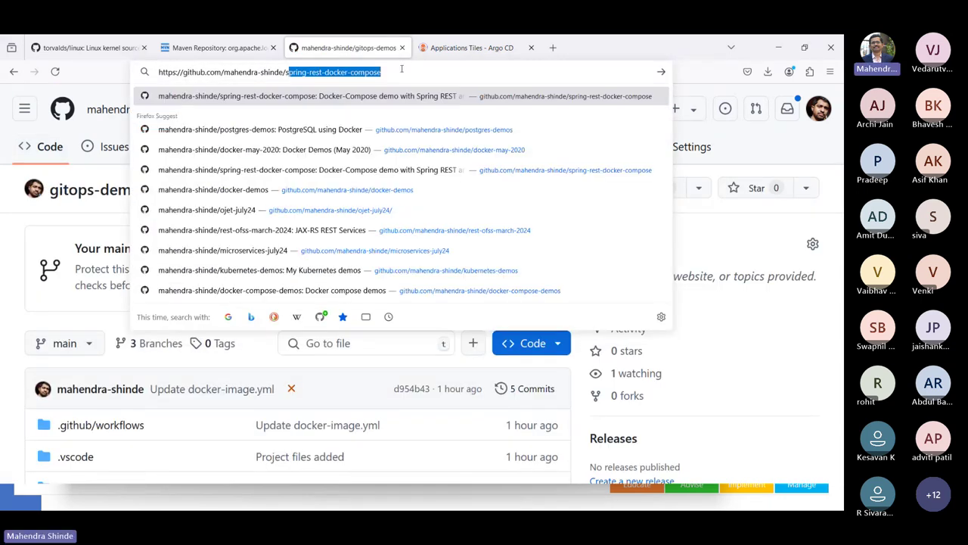
{"action": "key", "text": "Return"}
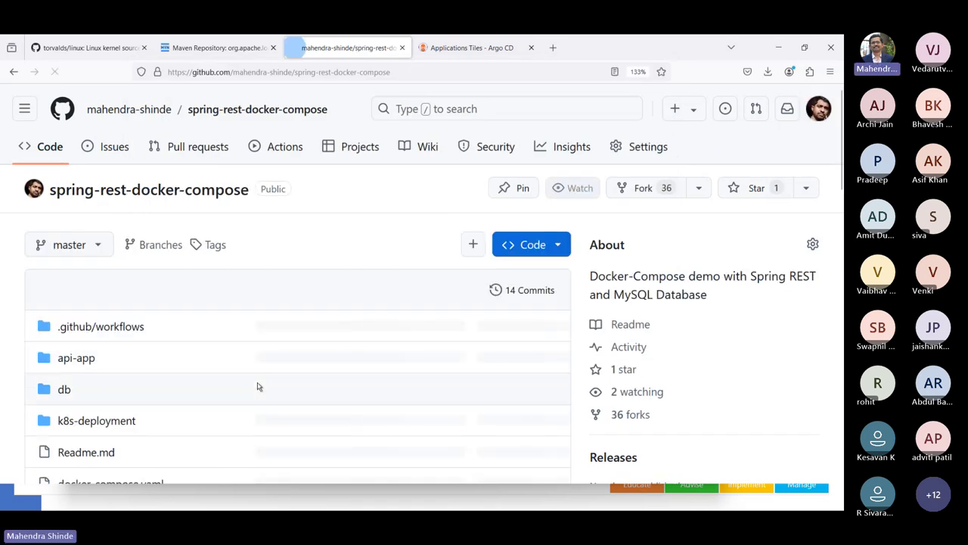
{"action": "scroll", "coordinate": [257, 387], "scroll_direction": "down", "scroll_amount": 2}
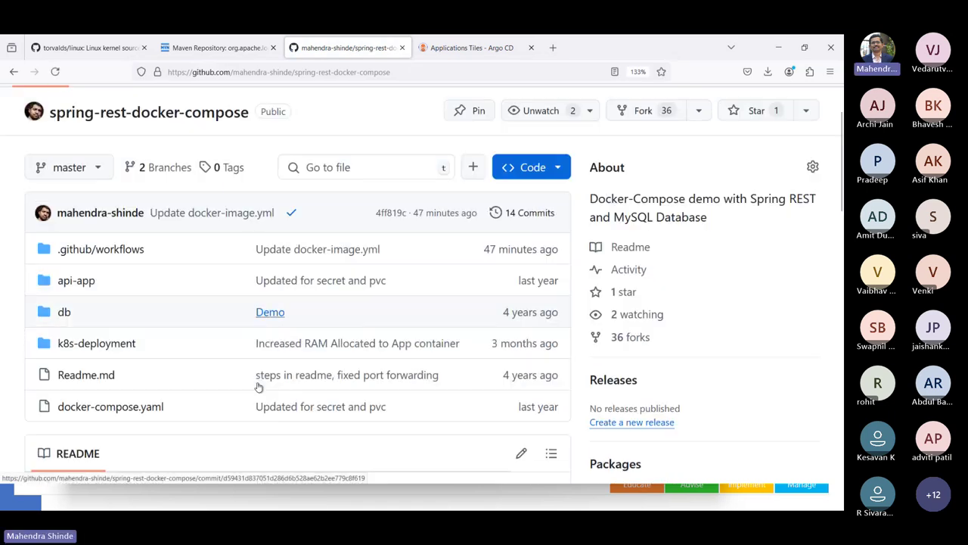
Step: Copy the spring-rest-docker-compose repository address and paste it as the Repository URL in the Argo CD application source, keeping the type GIT
{"action": "left_click", "coordinate": [371, 73]}
{"action": "key", "text": "ctrl+c"}
{"action": "left_click", "coordinate": [470, 41]}
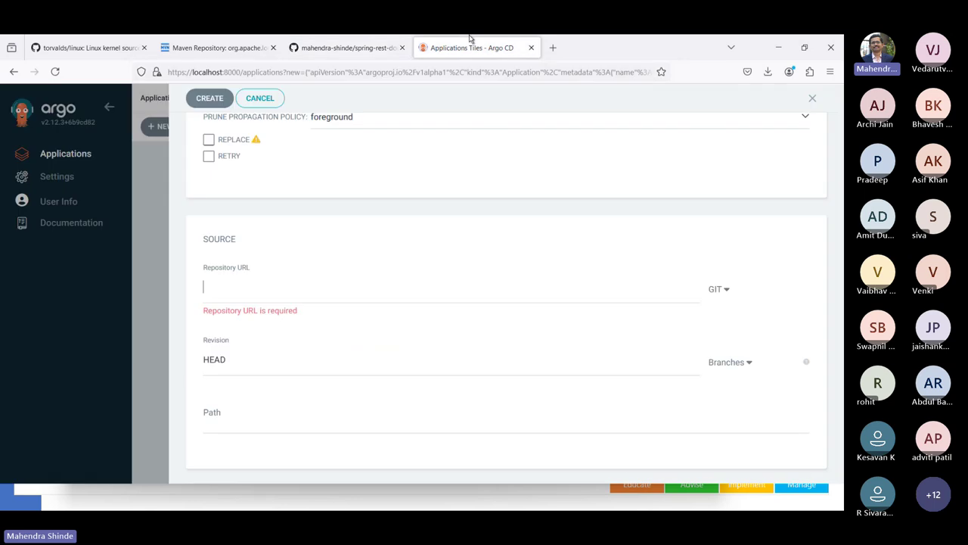
{"action": "left_click", "coordinate": [287, 293]}
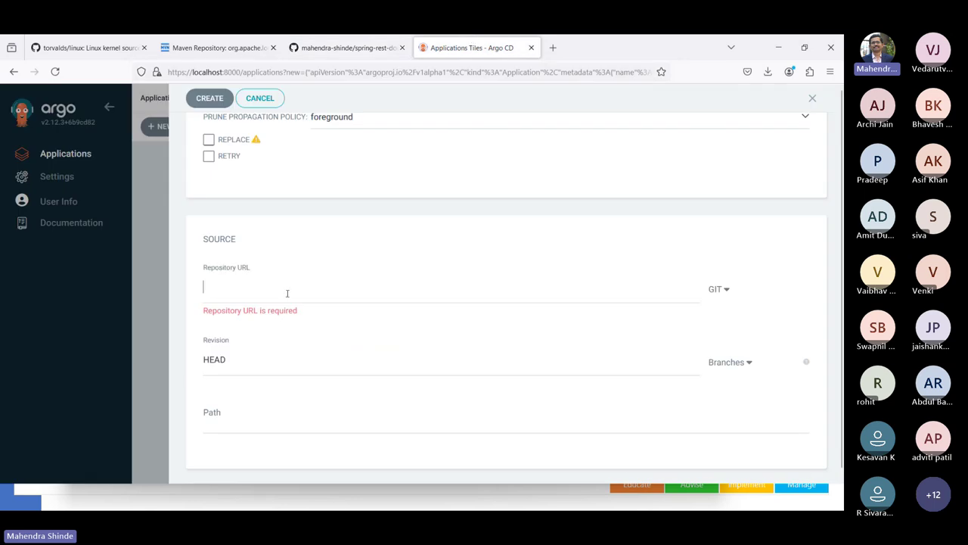
{"action": "key", "text": "ctrl+v"}
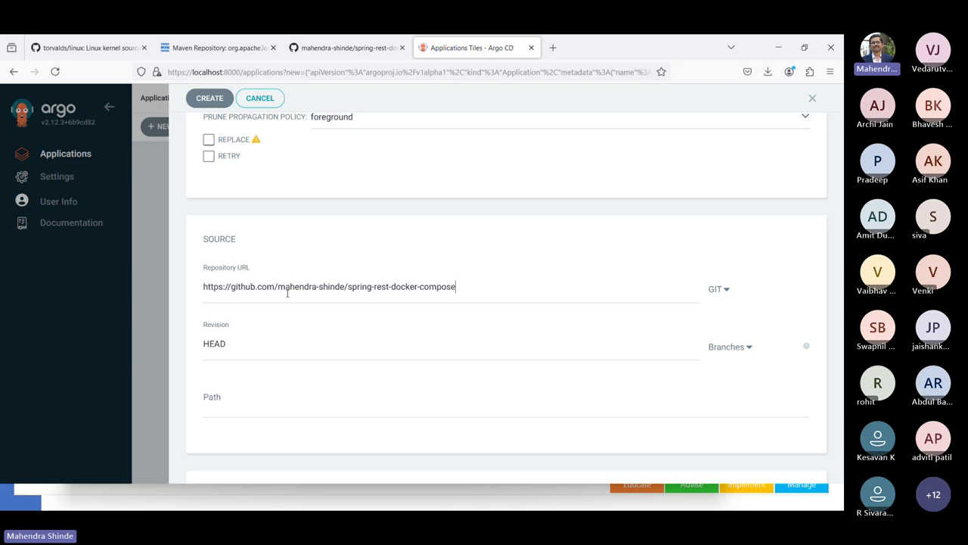
{"action": "left_click", "coordinate": [727, 292]}
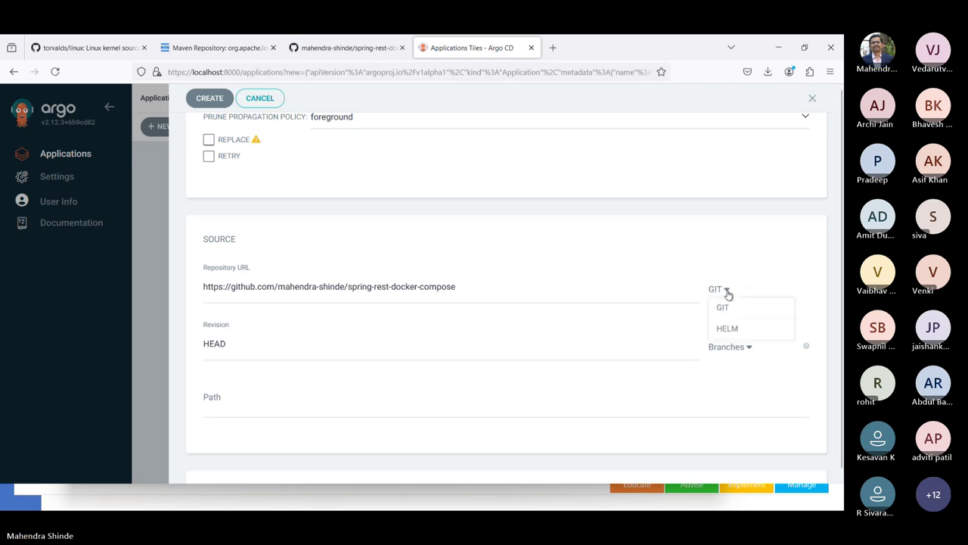
{"action": "left_click", "coordinate": [497, 430]}
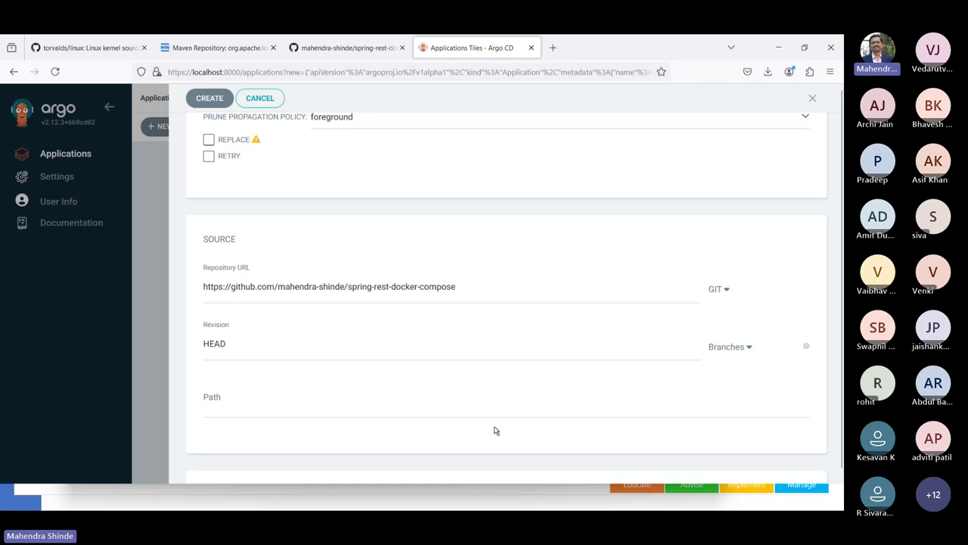
Step: Look up the manifest folder for the source path by opening k8s-deployment in the GitHub repository
{"action": "left_click", "coordinate": [441, 405]}
{"action": "left_click", "coordinate": [318, 47]}
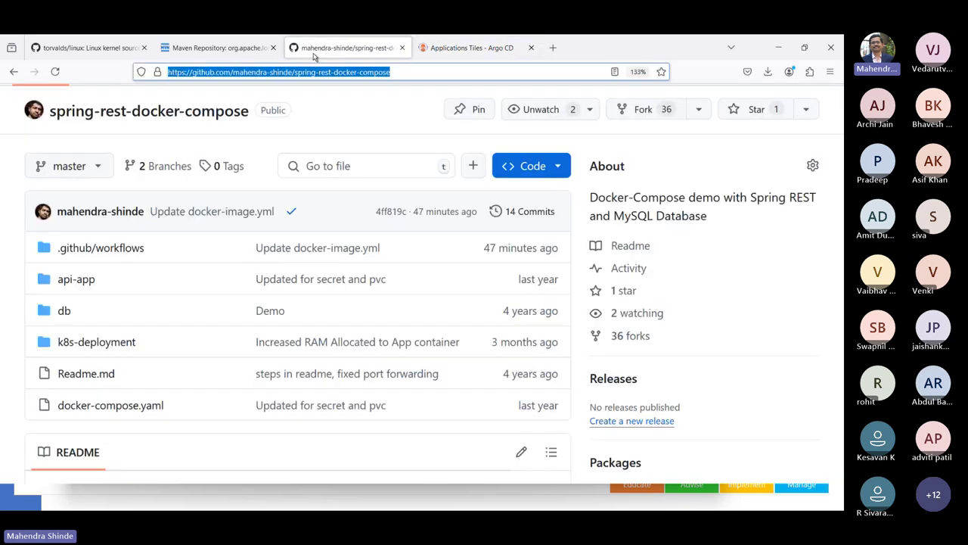
{"action": "left_click", "coordinate": [87, 344]}
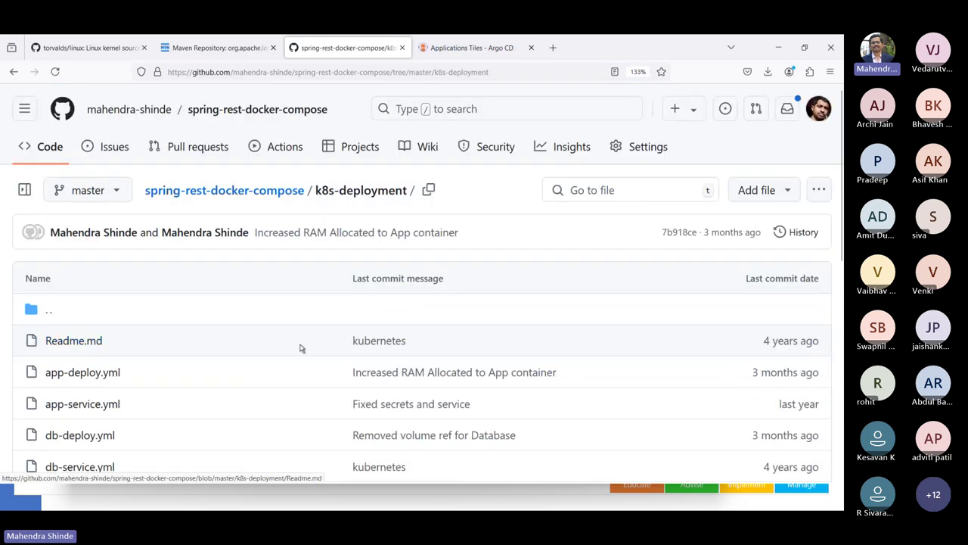
Step: Set the application's source path to k8s-deployment in Argo CD, checking the spelling against the folder name on GitHub
{"action": "left_click", "coordinate": [470, 42]}
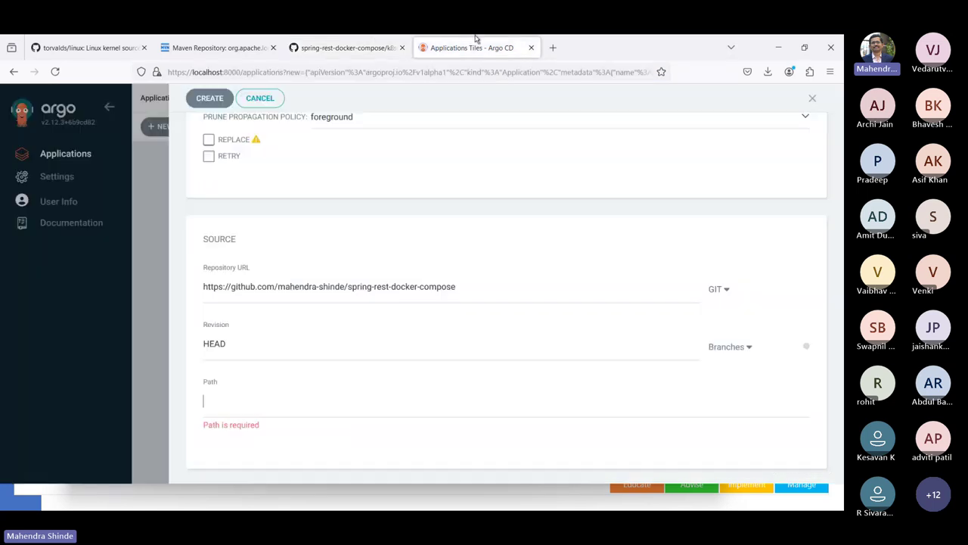
{"action": "left_click", "coordinate": [288, 383]}
{"action": "type", "text": "ks"}
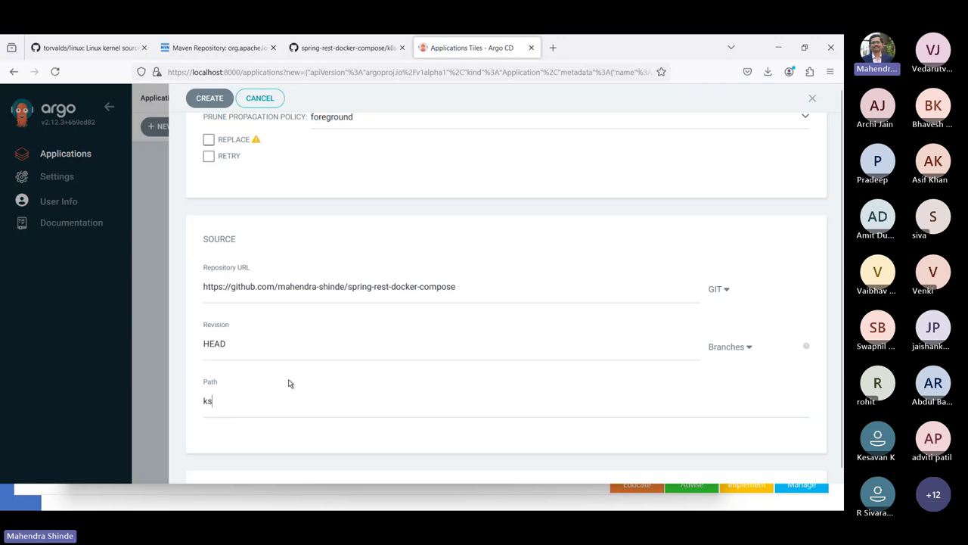
{"action": "key", "text": "BackSpace"}
{"action": "type", "text": "8s-"}
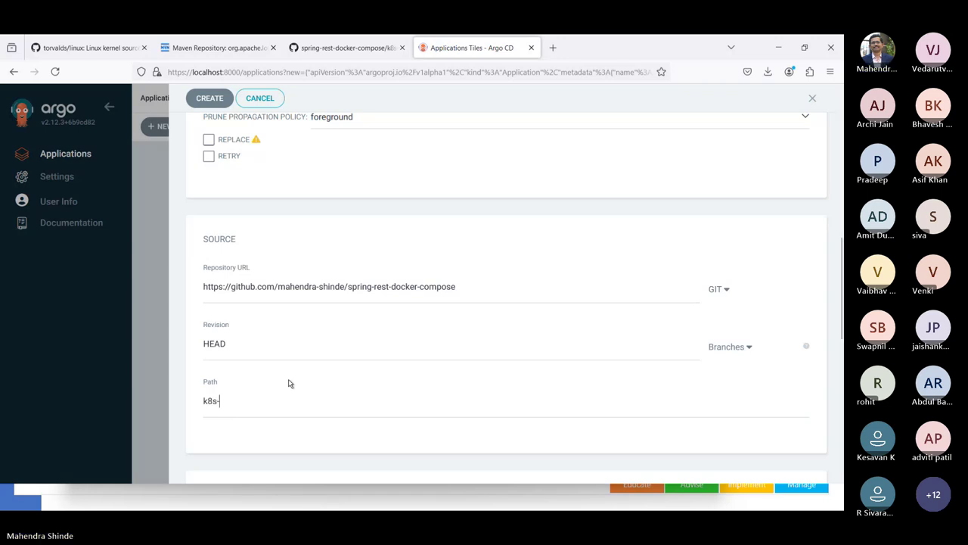
{"action": "type", "text": "deploymen"}
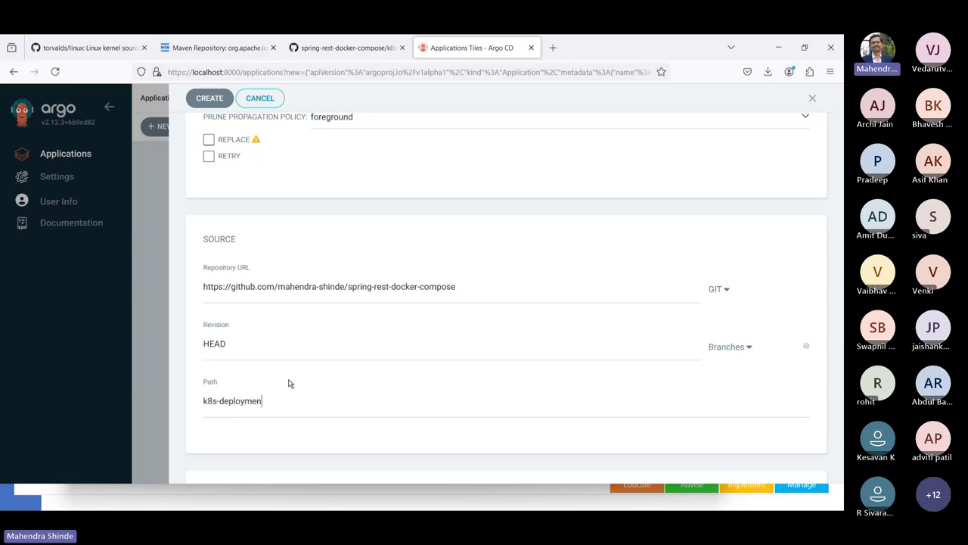
{"action": "type", "text": "ts"}
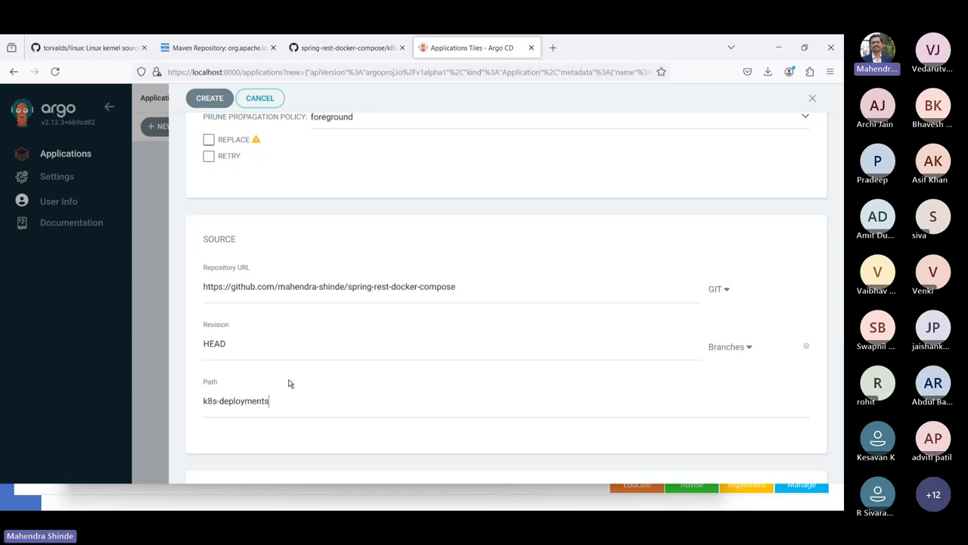
{"action": "left_click", "coordinate": [346, 52]}
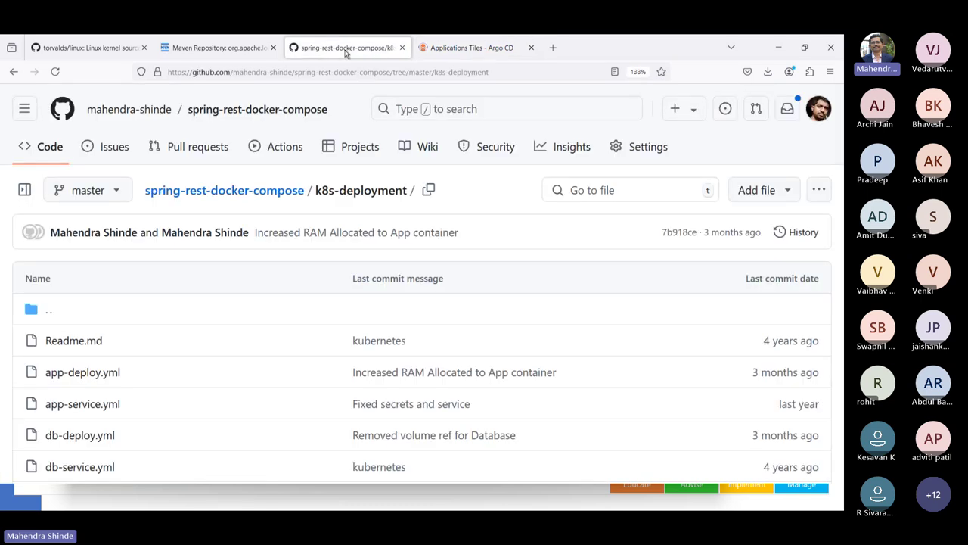
{"action": "left_click", "coordinate": [431, 55]}
{"action": "key", "text": "BackSpace"}
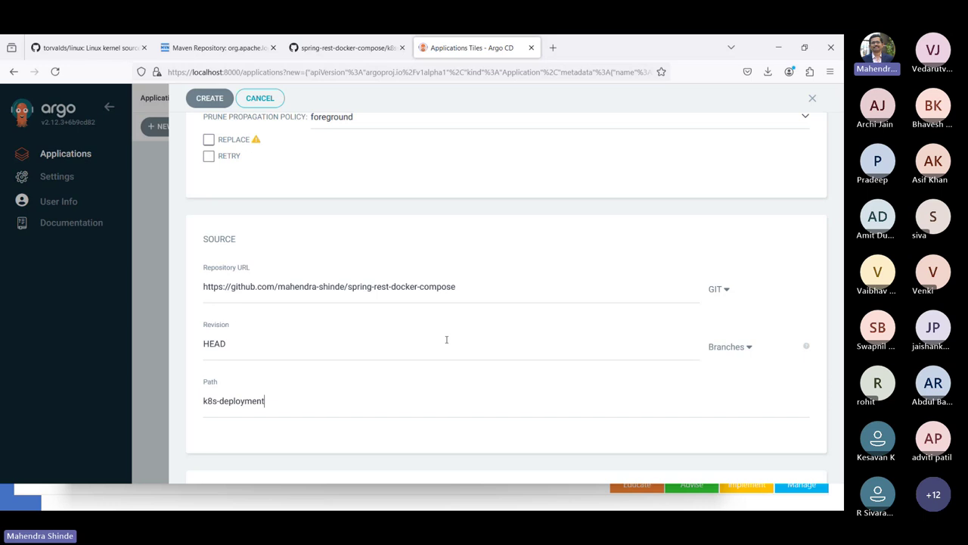
{"action": "scroll", "coordinate": [446, 339], "scroll_direction": "down", "scroll_amount": 3}
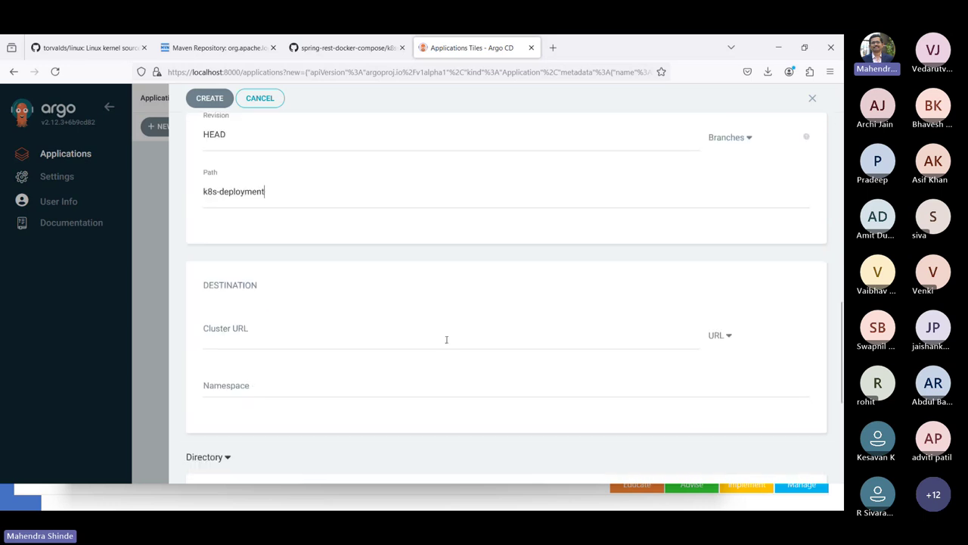
{"action": "left_click", "coordinate": [495, 335]}
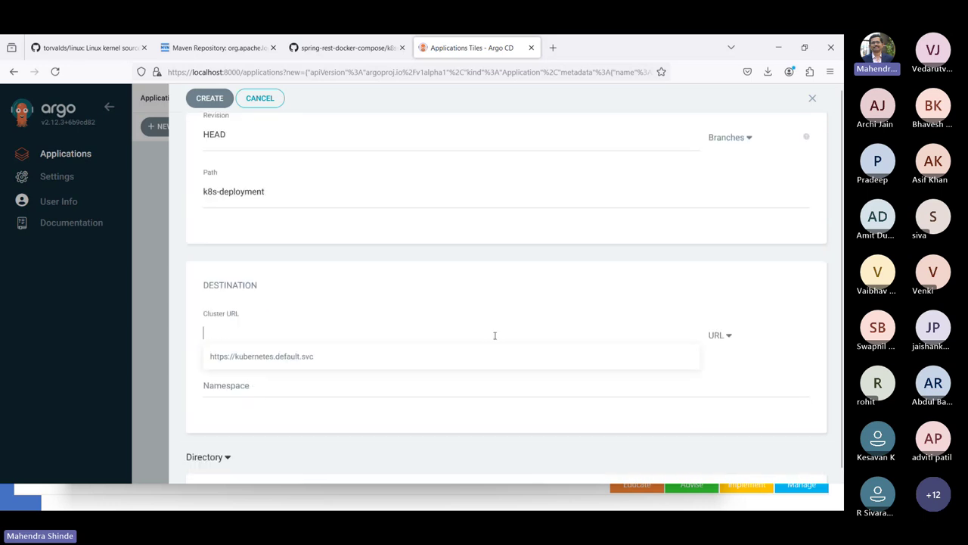
{"action": "left_click", "coordinate": [387, 361]}
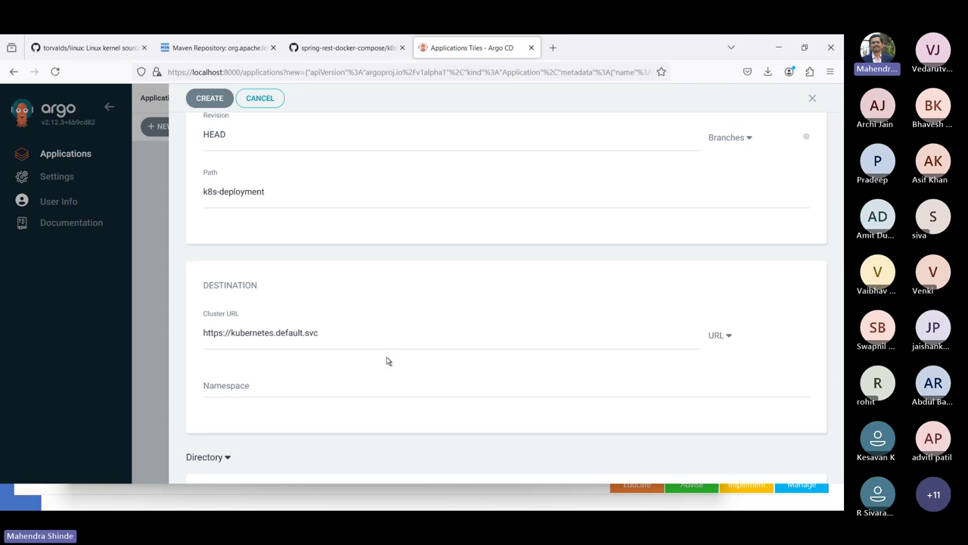
{"action": "left_click", "coordinate": [357, 381]}
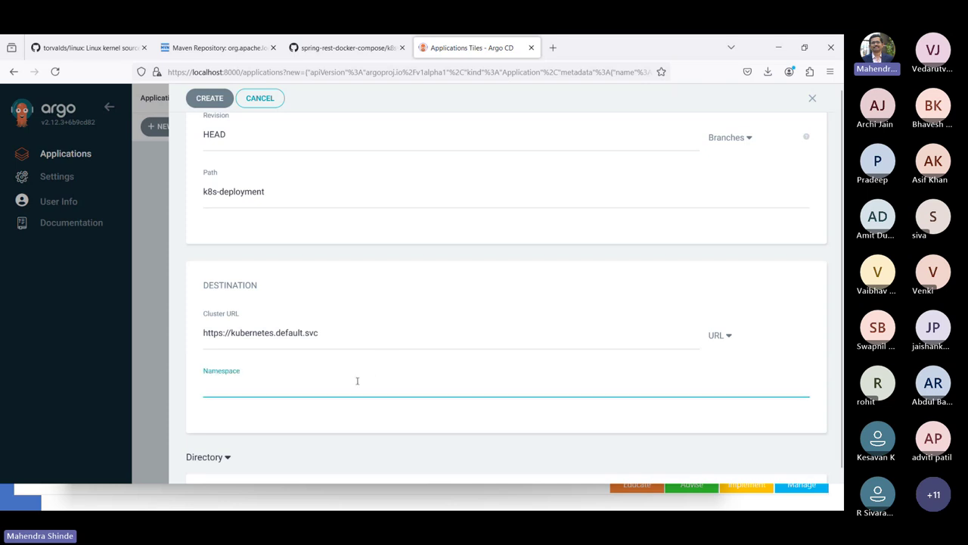
{"action": "type", "text": "myapp1"}
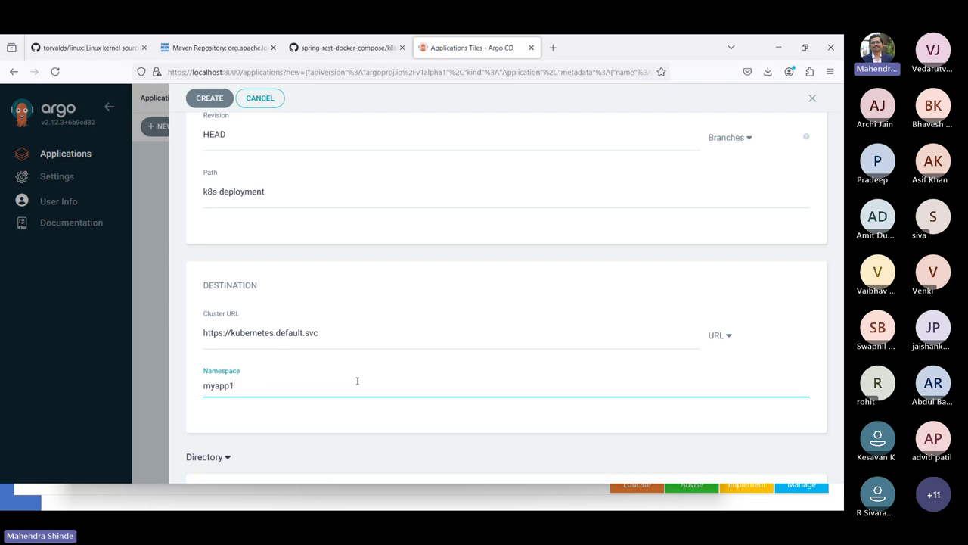
{"action": "scroll", "coordinate": [354, 439], "scroll_direction": "down", "scroll_amount": 2}
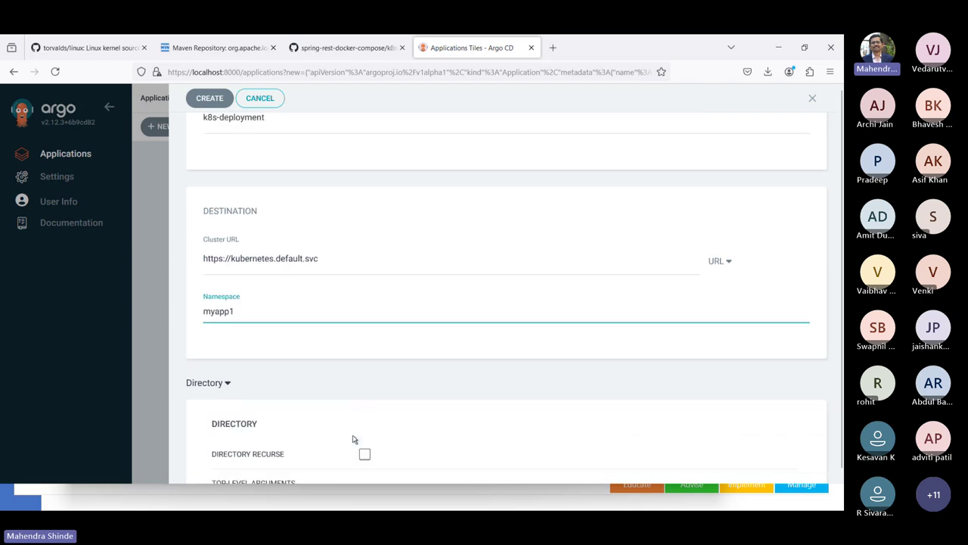
{"action": "scroll", "coordinate": [353, 438], "scroll_direction": "down", "scroll_amount": 2}
{"action": "scroll", "coordinate": [353, 439], "scroll_direction": "down", "scroll_amount": 2}
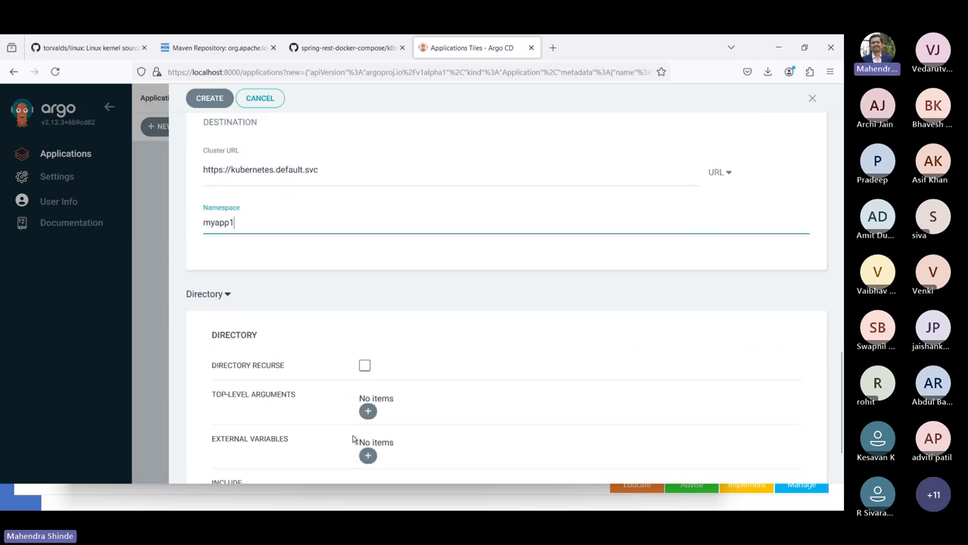
Step: Review the app1 application settings, open them as YAML and set the destination name to app1
{"action": "scroll", "coordinate": [352, 439], "scroll_direction": "down", "scroll_amount": 1}
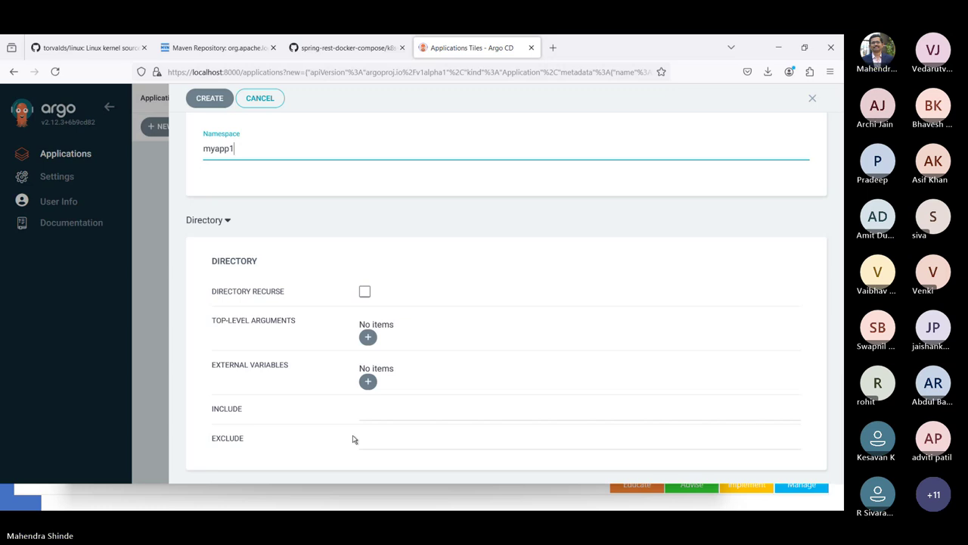
{"action": "scroll", "coordinate": [353, 439], "scroll_direction": "up", "scroll_amount": 10}
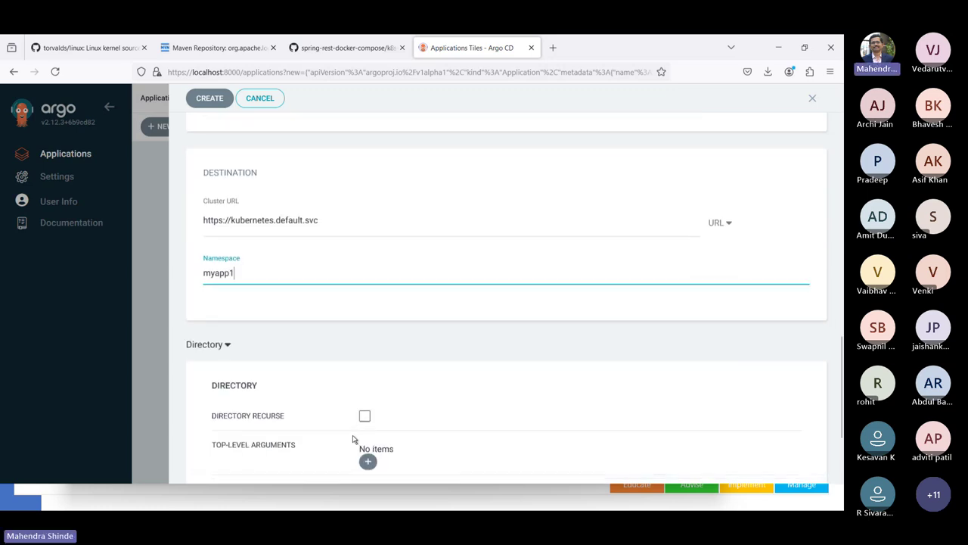
{"action": "scroll", "coordinate": [352, 439], "scroll_direction": "up", "scroll_amount": 5}
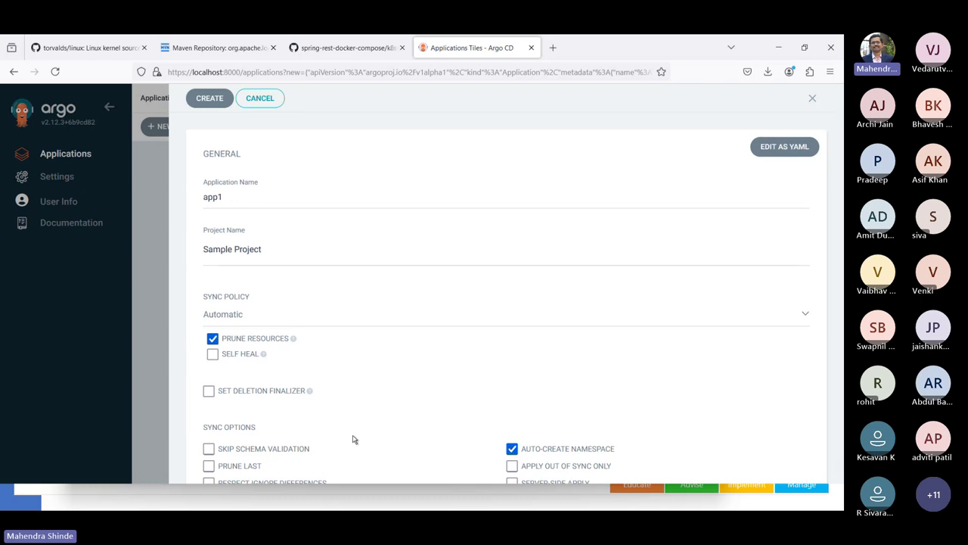
{"action": "scroll", "coordinate": [352, 439], "scroll_direction": "down", "scroll_amount": 15}
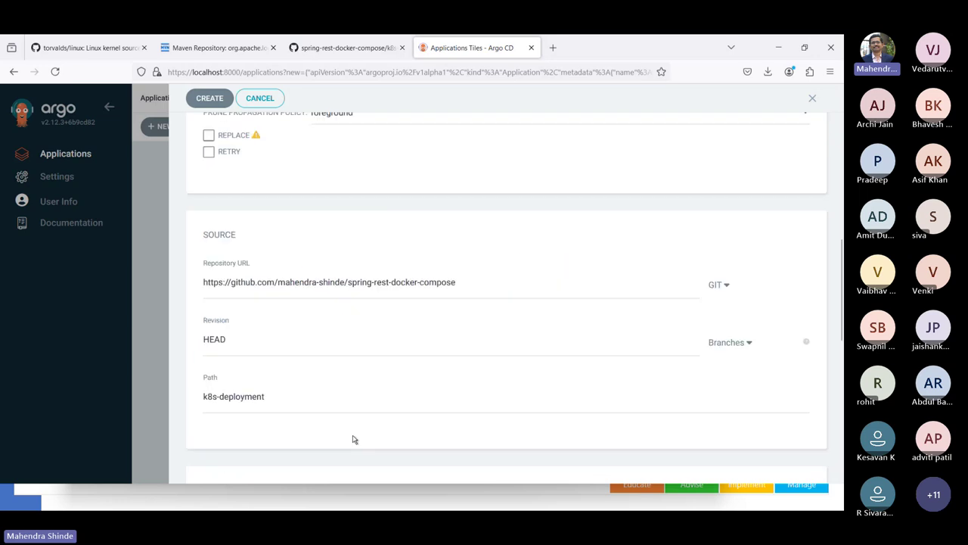
{"action": "scroll", "coordinate": [352, 439], "scroll_direction": "up", "scroll_amount": 15}
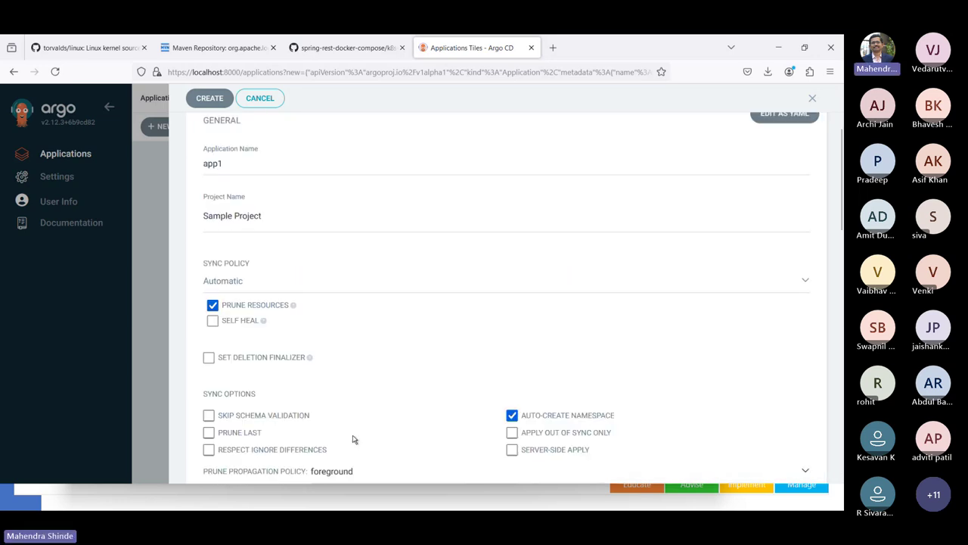
{"action": "left_click", "coordinate": [775, 147]}
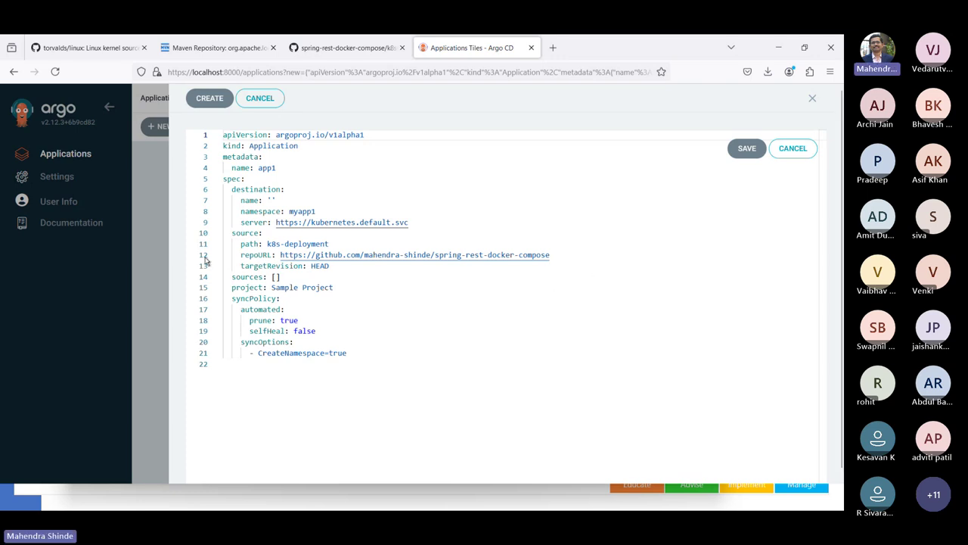
{"action": "left_click", "coordinate": [272, 199]}
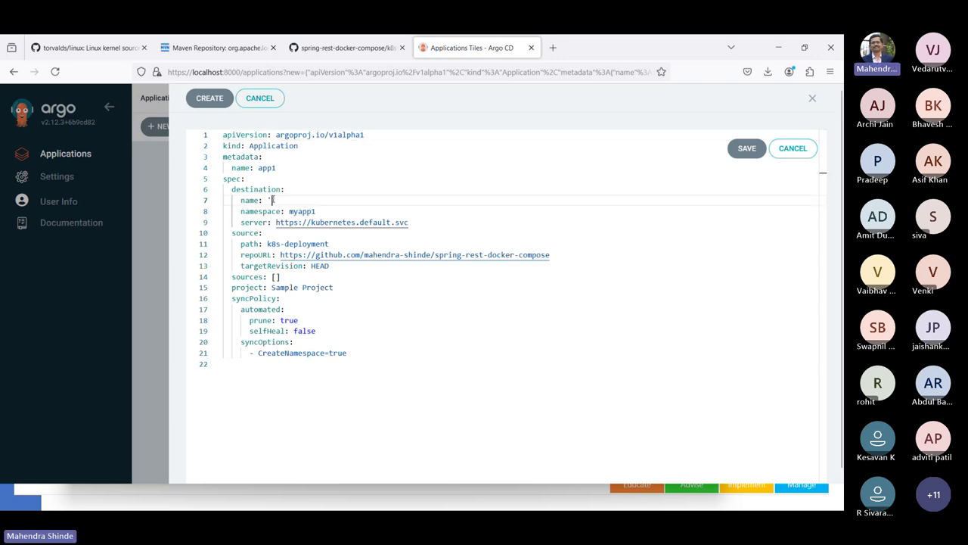
{"action": "type", "text": "app1"}
{"action": "left_click", "coordinate": [493, 214]}
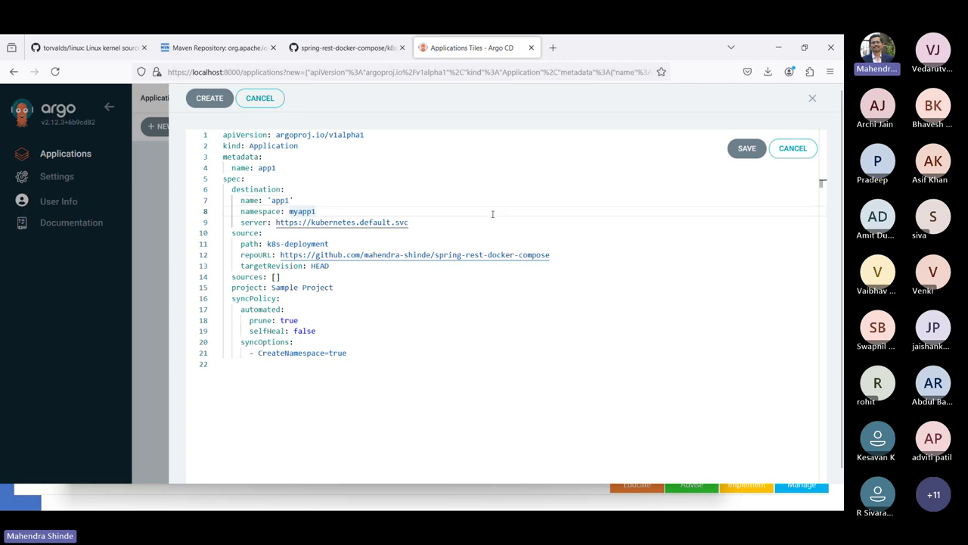
Step: Replace the destination name in the application YAML with aks101 and save the YAML
{"action": "left_click", "coordinate": [588, 204]}
{"action": "key", "text": "ctrl+shift+Left"}
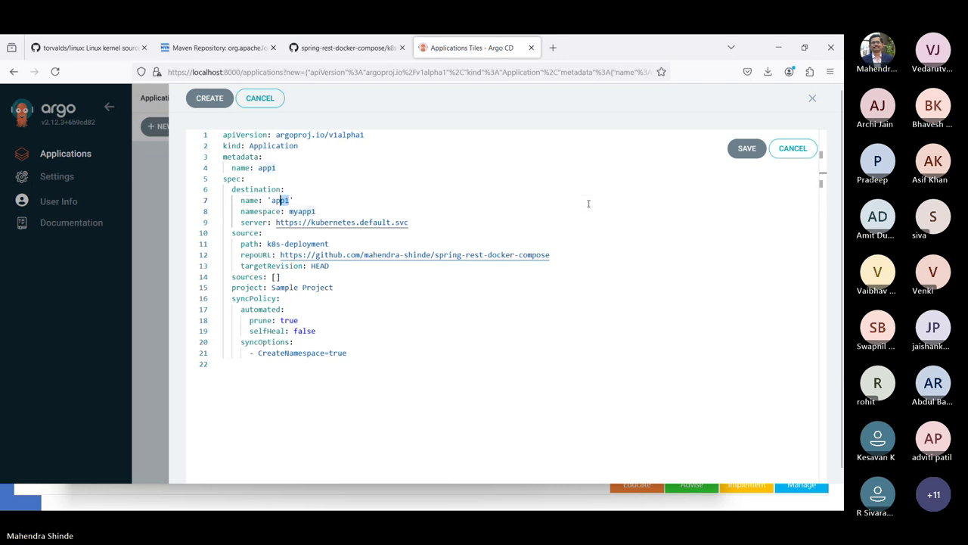
{"action": "key", "text": "shift+Left"}
{"action": "key", "text": "shift+Right"}
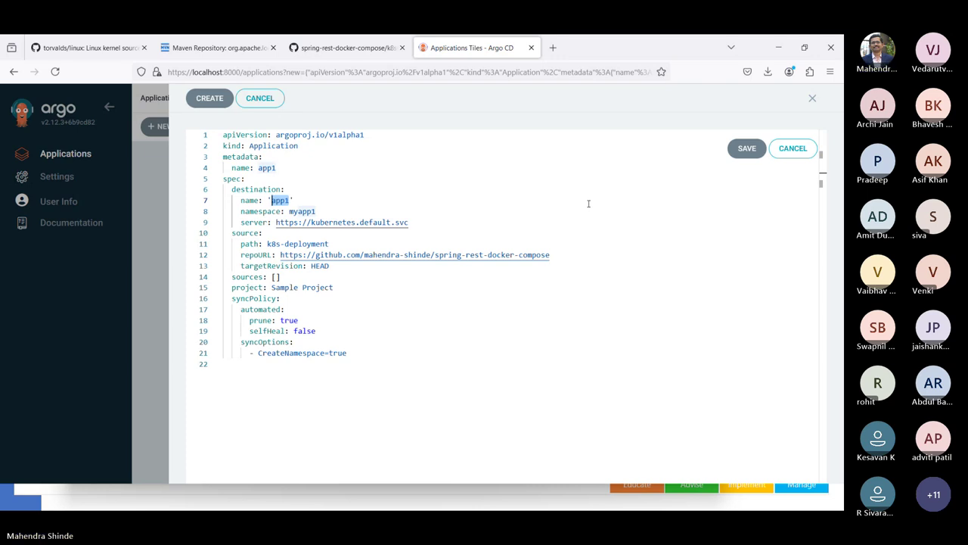
{"action": "type", "text": "aks"}
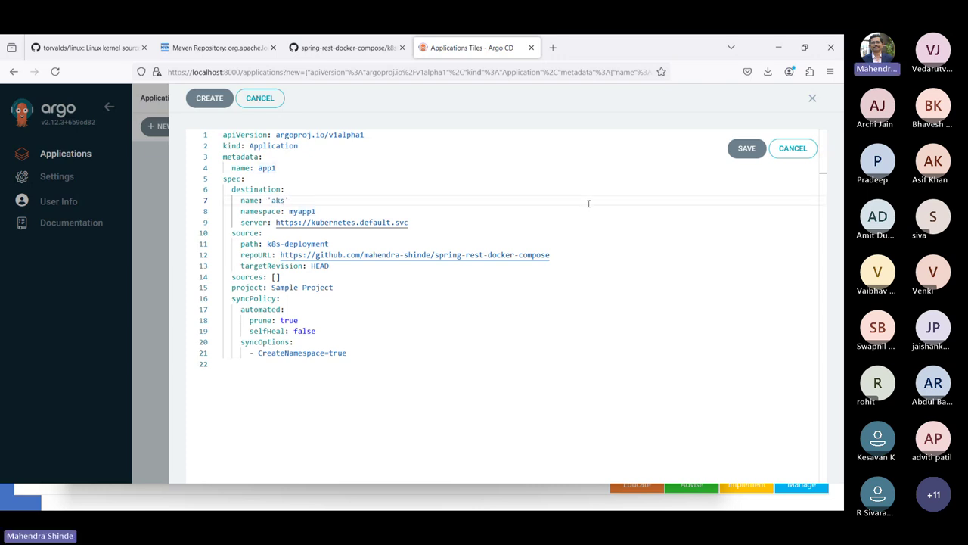
{"action": "type", "text": "101"}
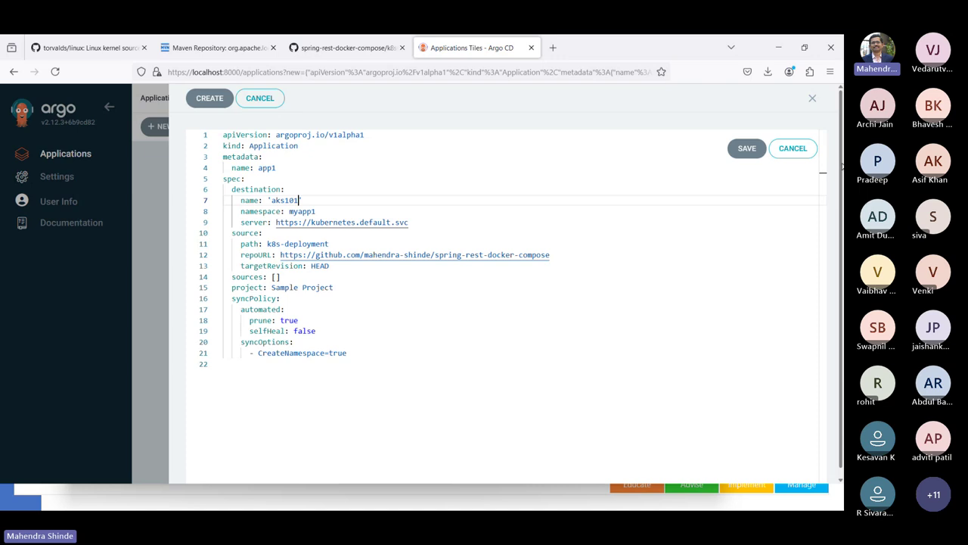
{"action": "left_click", "coordinate": [746, 150]}
Step: Try to create the app1 application in Sample Project, and discard the application form
{"action": "scroll", "coordinate": [439, 400], "scroll_direction": "down", "scroll_amount": 10}
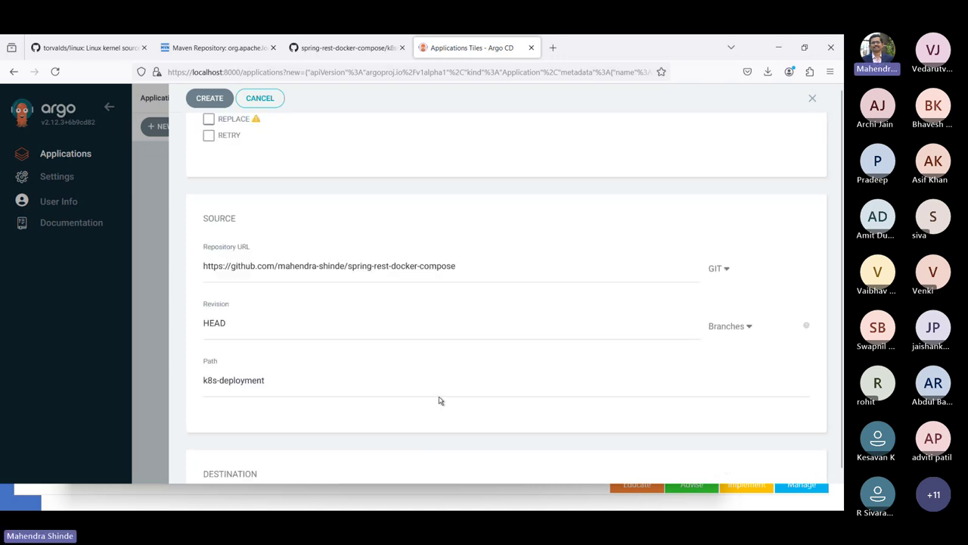
{"action": "scroll", "coordinate": [439, 397], "scroll_direction": "up", "scroll_amount": 2}
{"action": "scroll", "coordinate": [441, 399], "scroll_direction": "up", "scroll_amount": 8}
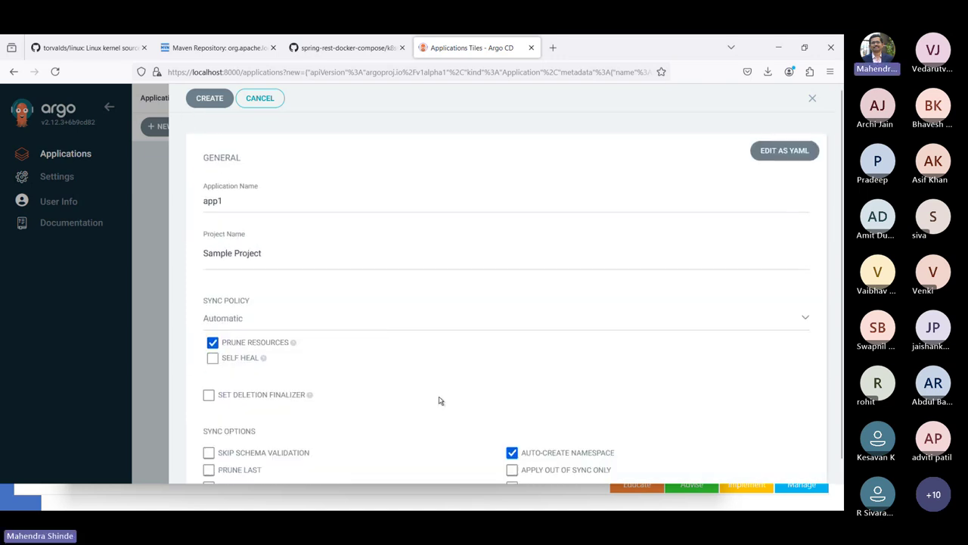
{"action": "left_click", "coordinate": [215, 99]}
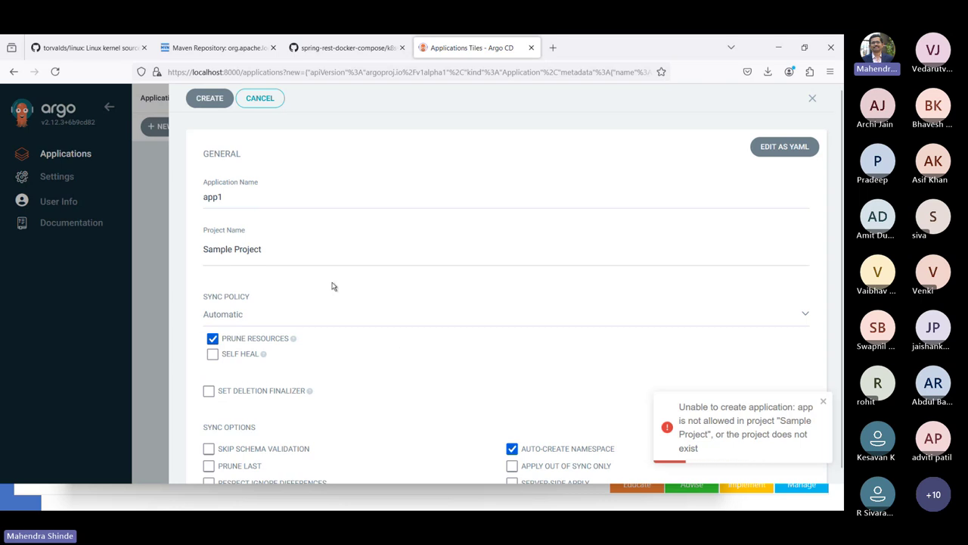
{"action": "left_click", "coordinate": [265, 104]}
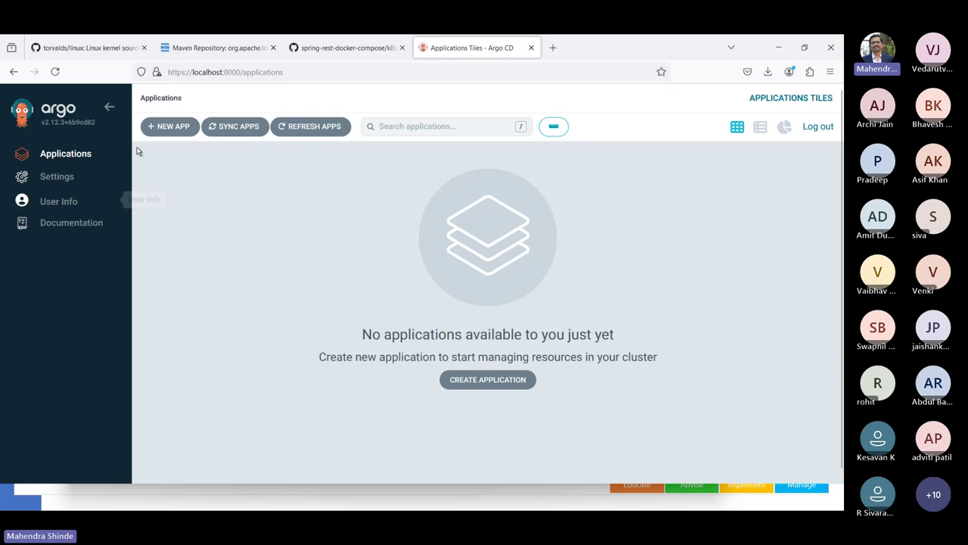
Step: Start a new application named app1 and assign it to the default project
{"action": "left_click", "coordinate": [174, 127]}
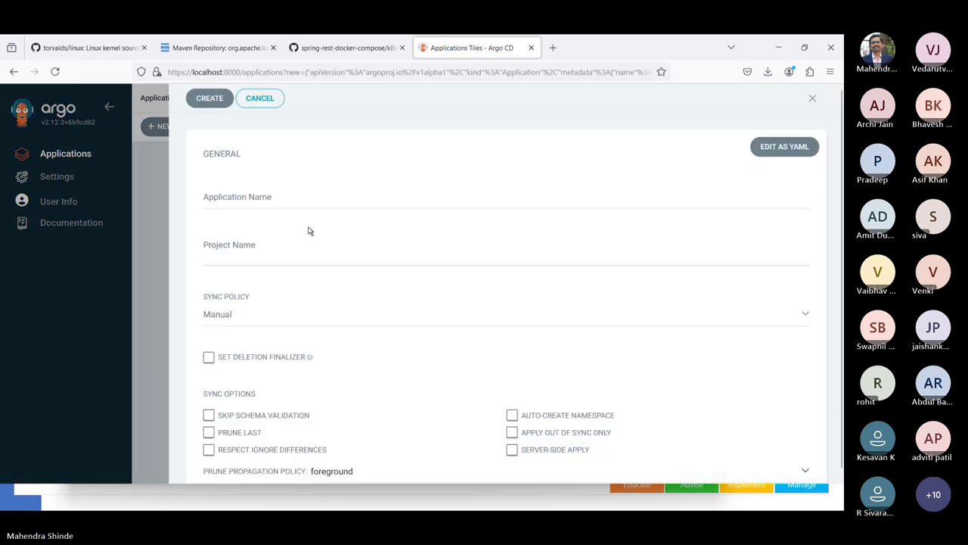
{"action": "left_click", "coordinate": [278, 253]}
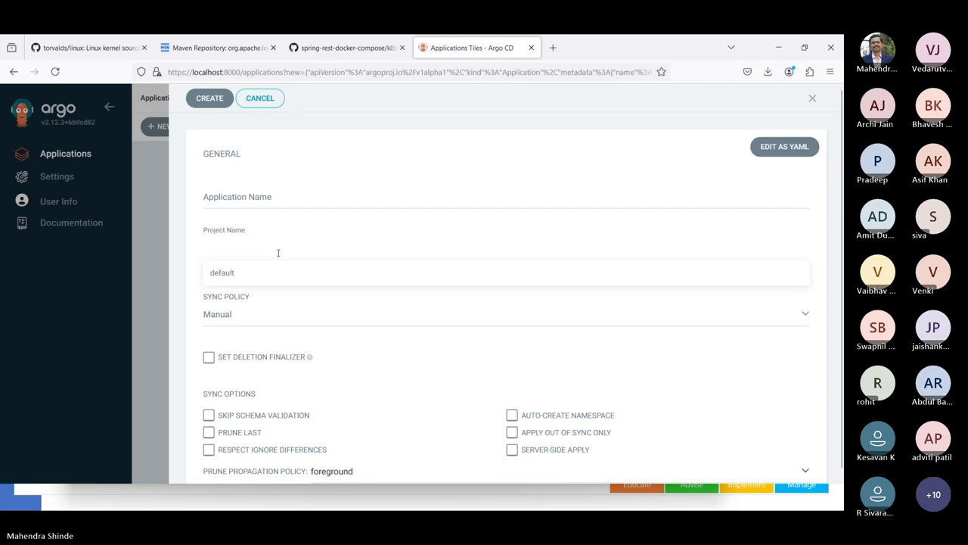
{"action": "left_click", "coordinate": [238, 280]}
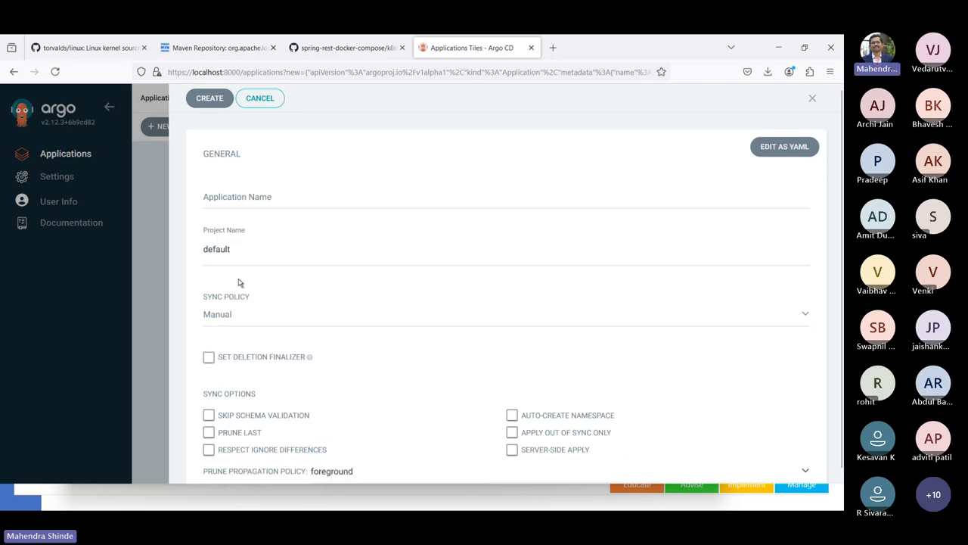
{"action": "left_click", "coordinate": [364, 189]}
{"action": "type", "text": "app1"}
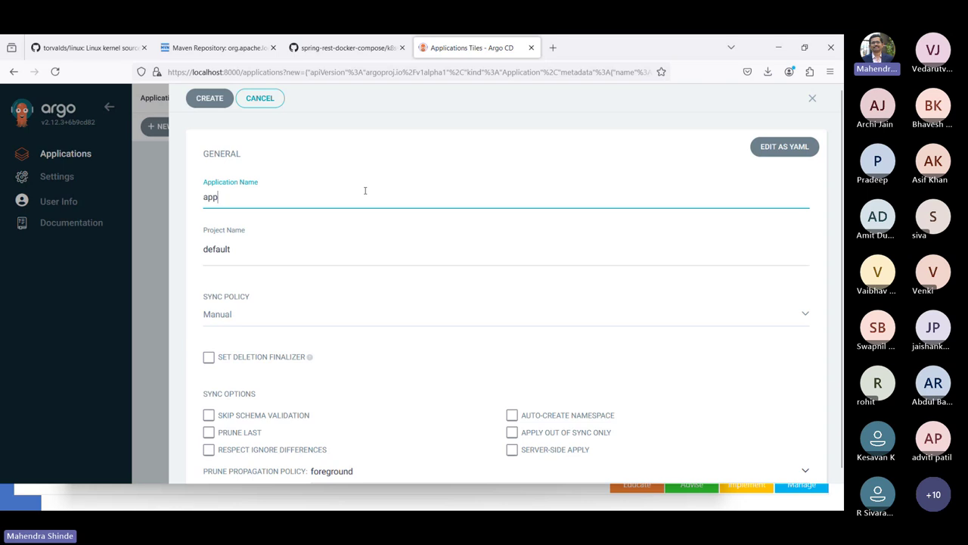
Step: Set the sync policy to Automatic with Prune Resources and Self Heal enabled
{"action": "left_click", "coordinate": [283, 323]}
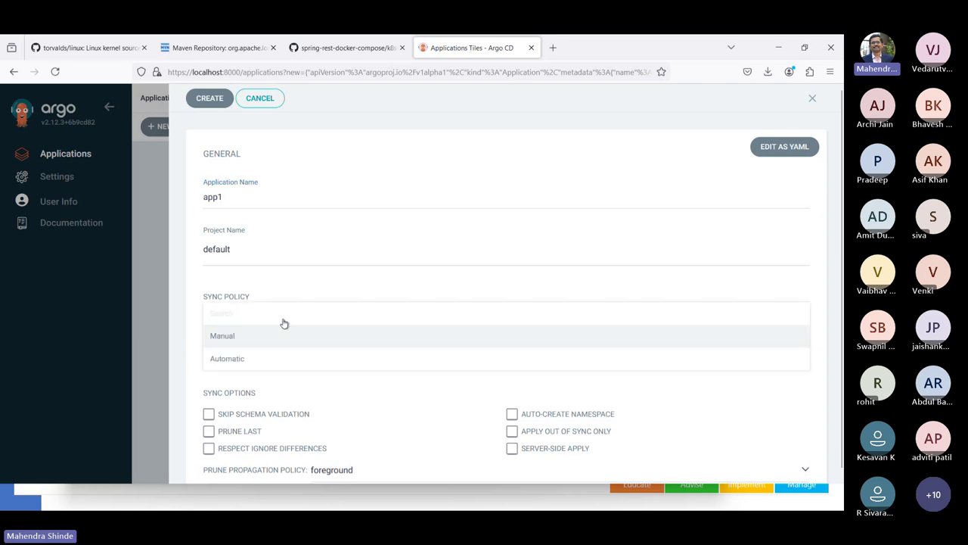
{"action": "left_click", "coordinate": [257, 367]}
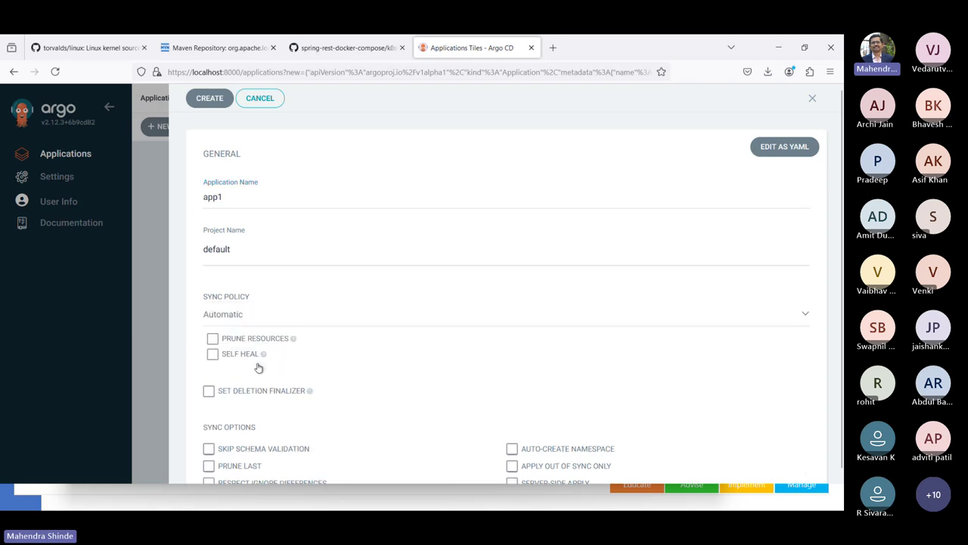
{"action": "left_click", "coordinate": [236, 342]}
{"action": "left_click", "coordinate": [226, 353]}
Step: Set the source Repository URL to the spring-rest-docker-compose repository on GitHub
{"action": "scroll", "coordinate": [447, 450], "scroll_direction": "down", "scroll_amount": 5}
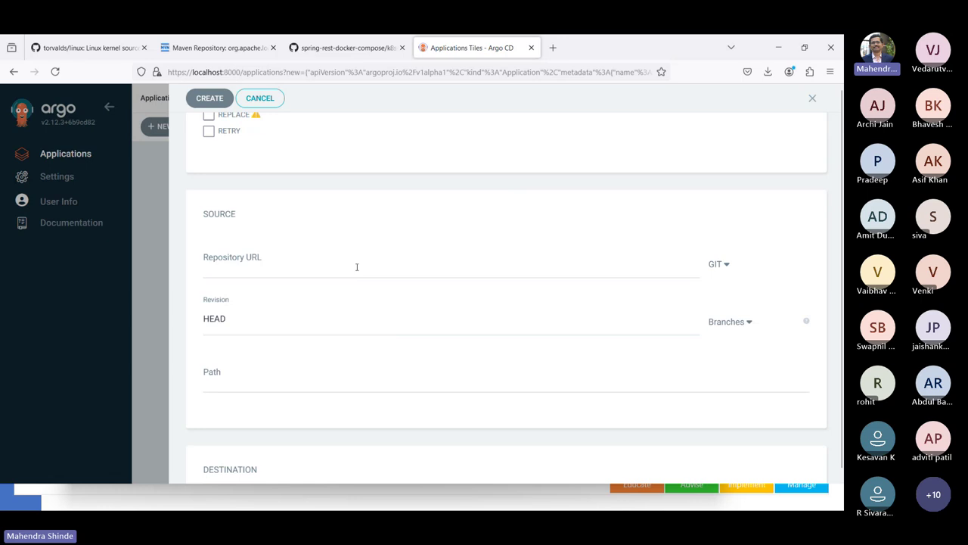
{"action": "left_click", "coordinate": [357, 267]}
{"action": "type", "text": "https://github.com/mahendra-shinde/spring-rest-docker-compose"}
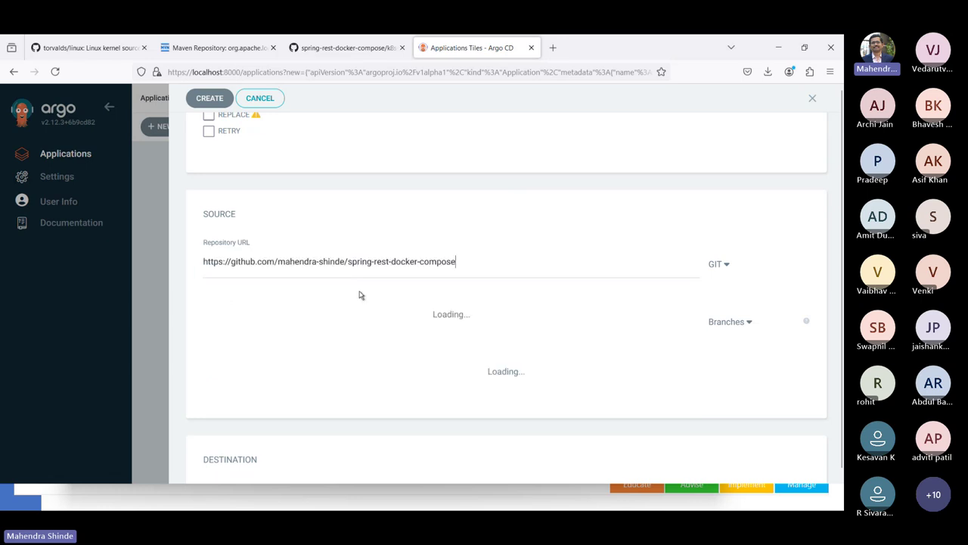
{"action": "scroll", "coordinate": [358, 294], "scroll_direction": "down", "scroll_amount": 3}
{"action": "left_click", "coordinate": [363, 302]}
{"action": "left_click", "coordinate": [313, 322]}
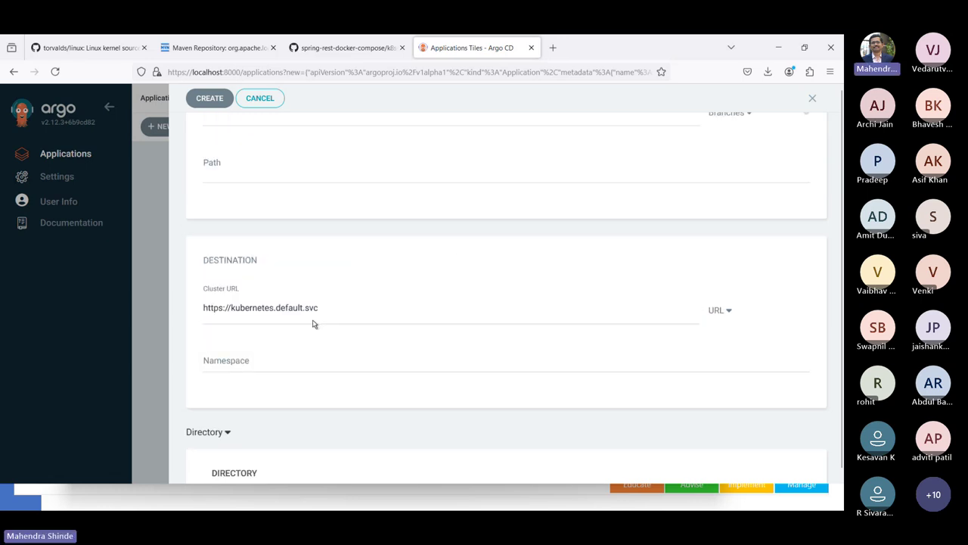
{"action": "left_click", "coordinate": [271, 366]}
{"action": "type", "text": "app1"}
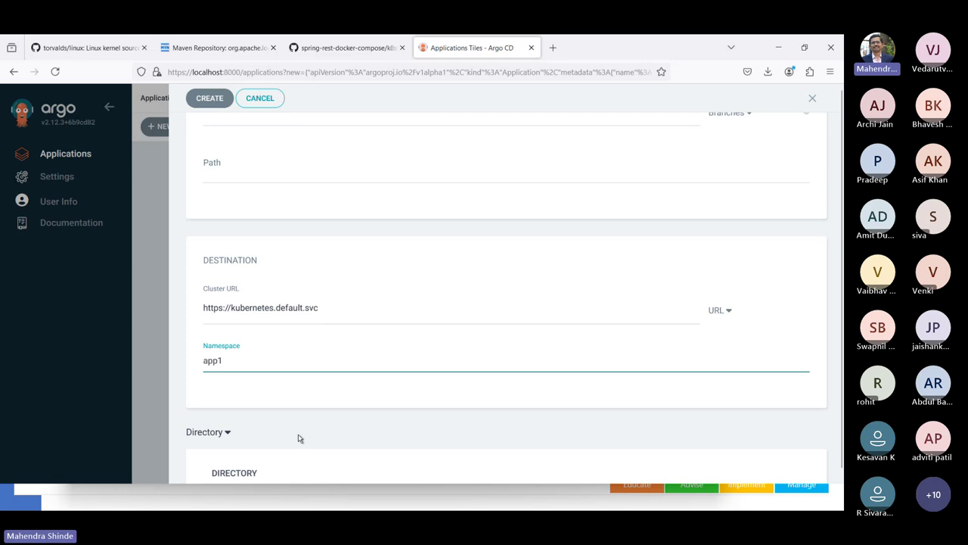
Step: Look over the application form and try to create app1 in the default project
{"action": "scroll", "coordinate": [306, 449], "scroll_direction": "down", "scroll_amount": 3}
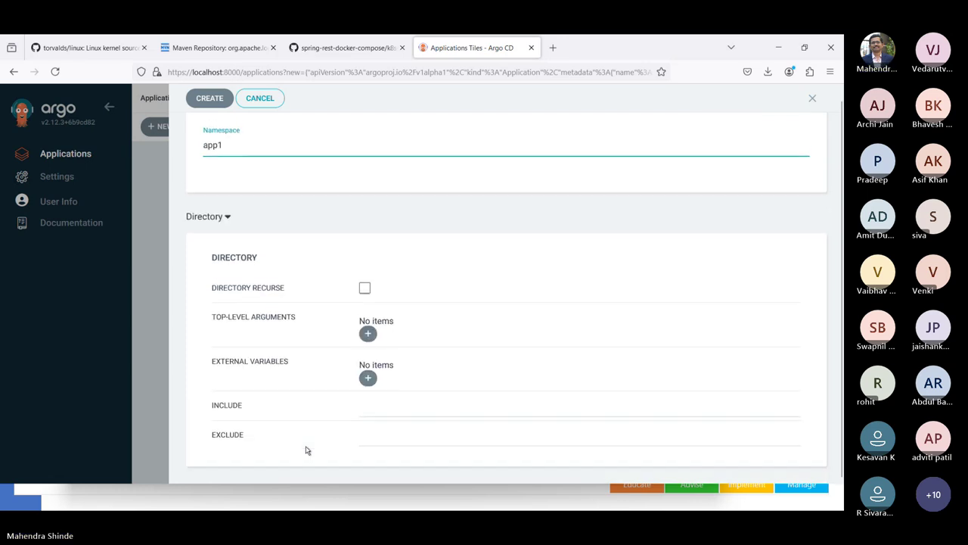
{"action": "scroll", "coordinate": [522, 281], "scroll_direction": "up", "scroll_amount": 10}
{"action": "scroll", "coordinate": [225, 129], "scroll_direction": "up", "scroll_amount": 2}
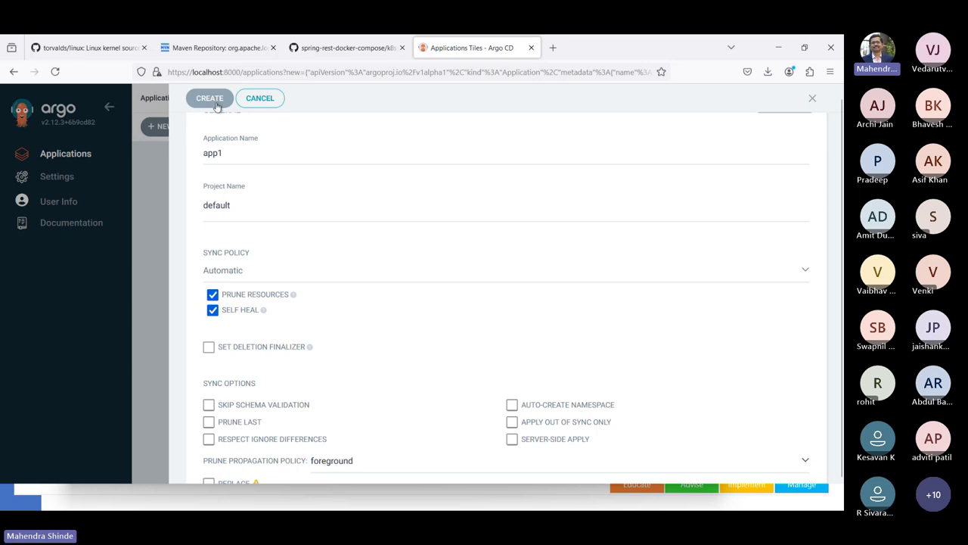
{"action": "scroll", "coordinate": [478, 286], "scroll_direction": "up", "scroll_amount": 1}
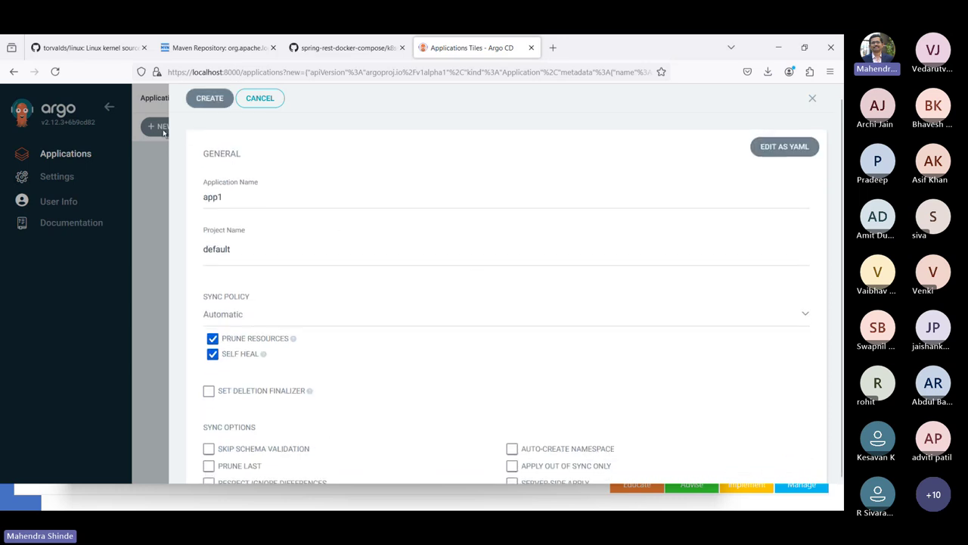
{"action": "left_click", "coordinate": [208, 100]}
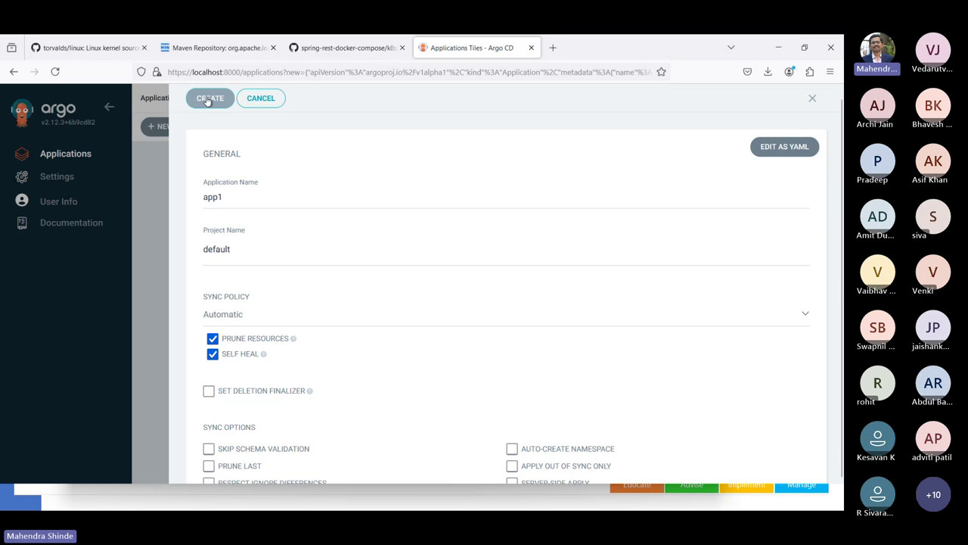
Step: Fill in the required source Path as k8s-manifest in the application form
{"action": "scroll", "coordinate": [338, 254], "scroll_direction": "down", "scroll_amount": 10}
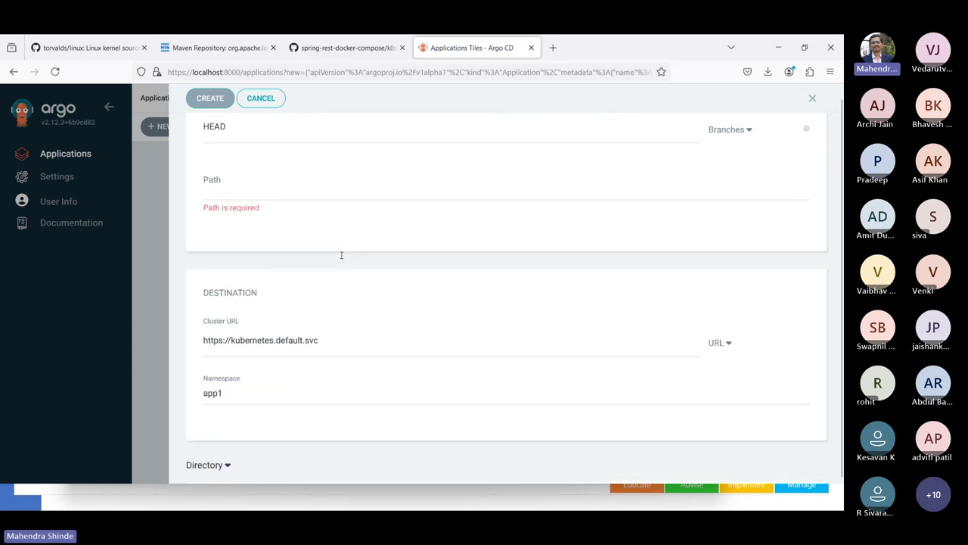
{"action": "scroll", "coordinate": [341, 259], "scroll_direction": "up", "scroll_amount": 10}
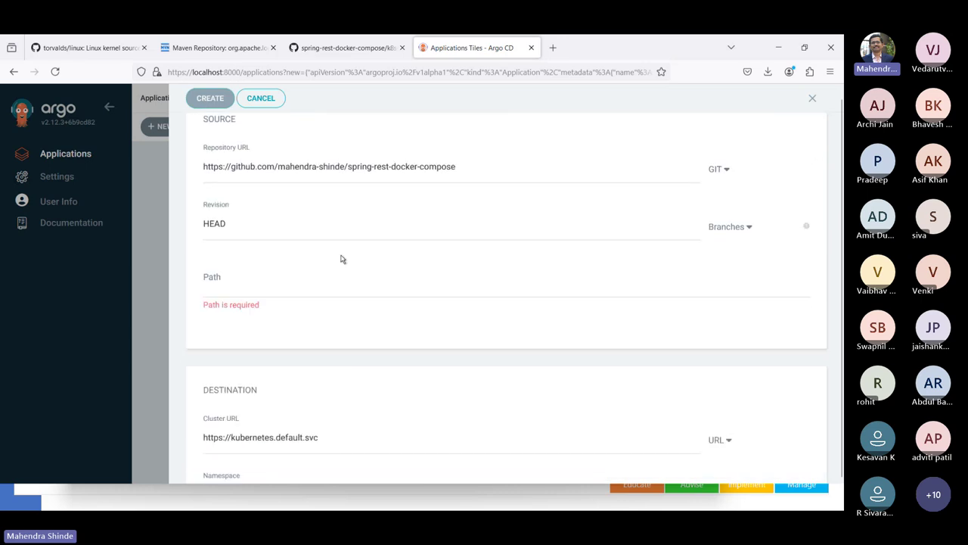
{"action": "left_click", "coordinate": [288, 291]}
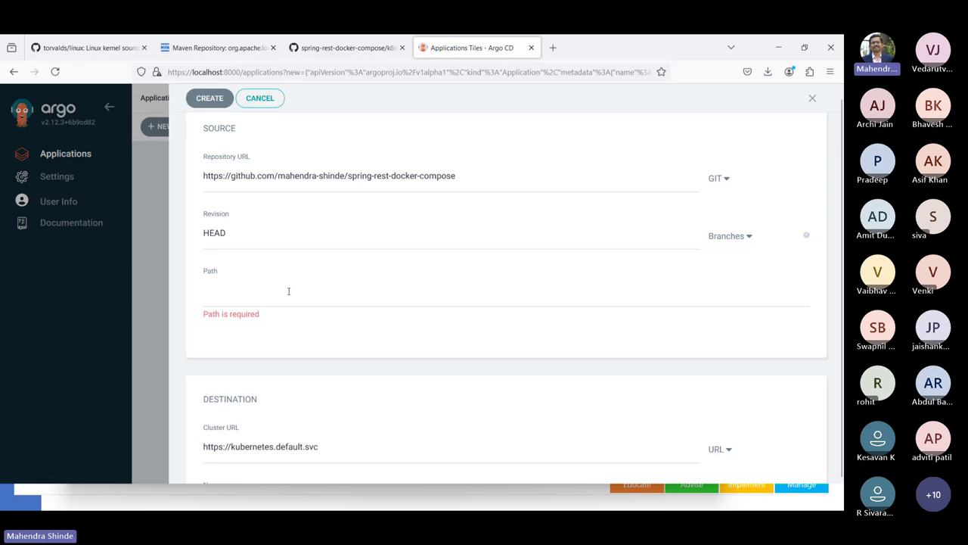
{"action": "type", "text": "k8s-"}
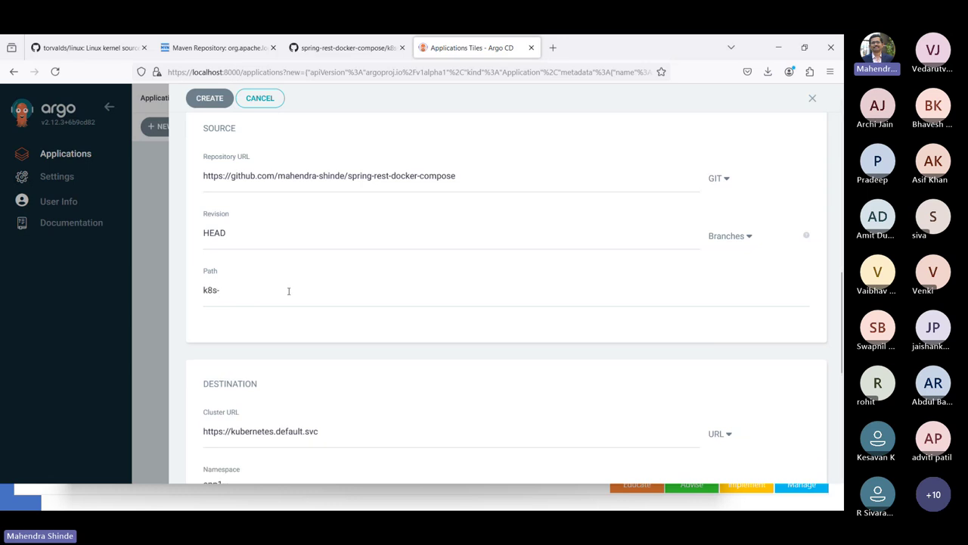
{"action": "type", "text": "manifest"}
Step: Check the manifest folder name in the GitHub repository, correct the source Path to k8s-deployment, and create app1
{"action": "left_click", "coordinate": [350, 47]}
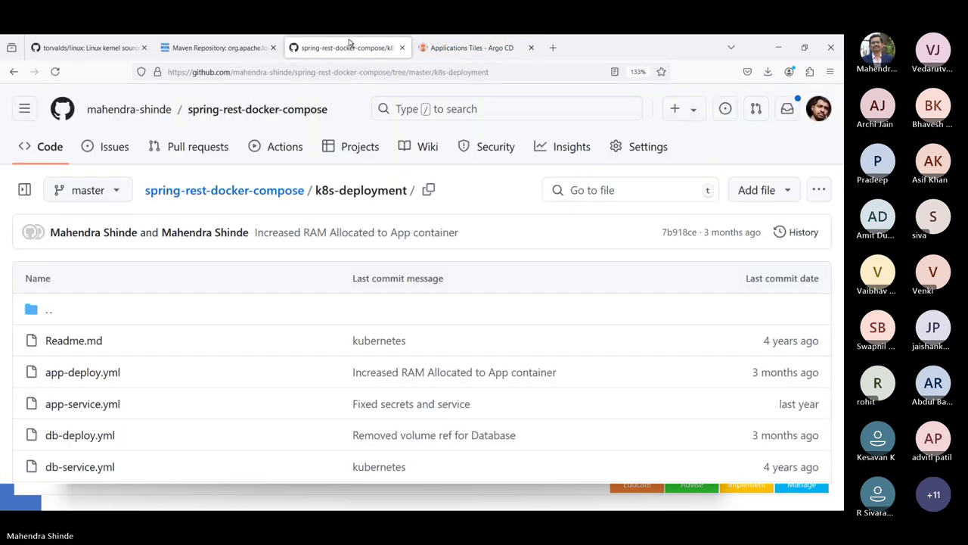
{"action": "left_click", "coordinate": [466, 47]}
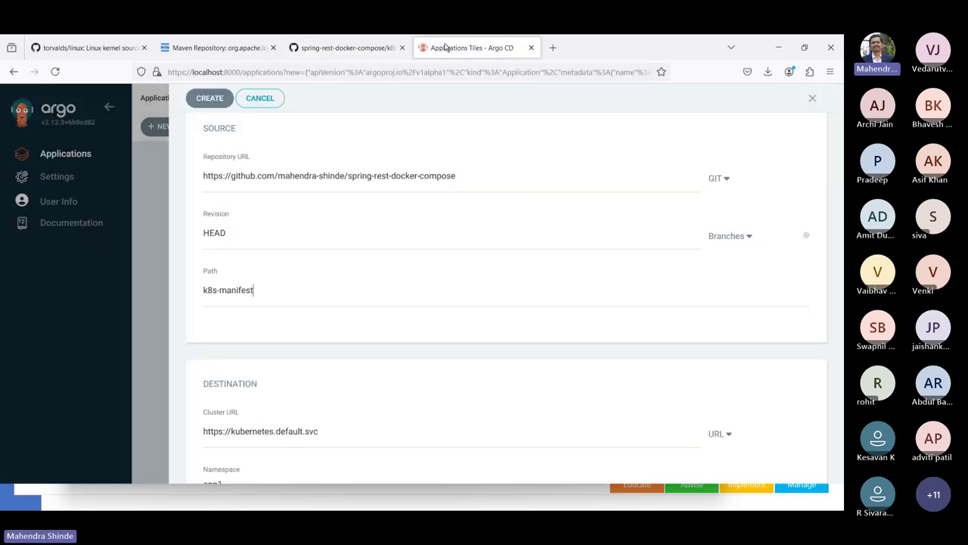
{"action": "double_click", "coordinate": [242, 289]}
{"action": "type", "text": "deploym"}
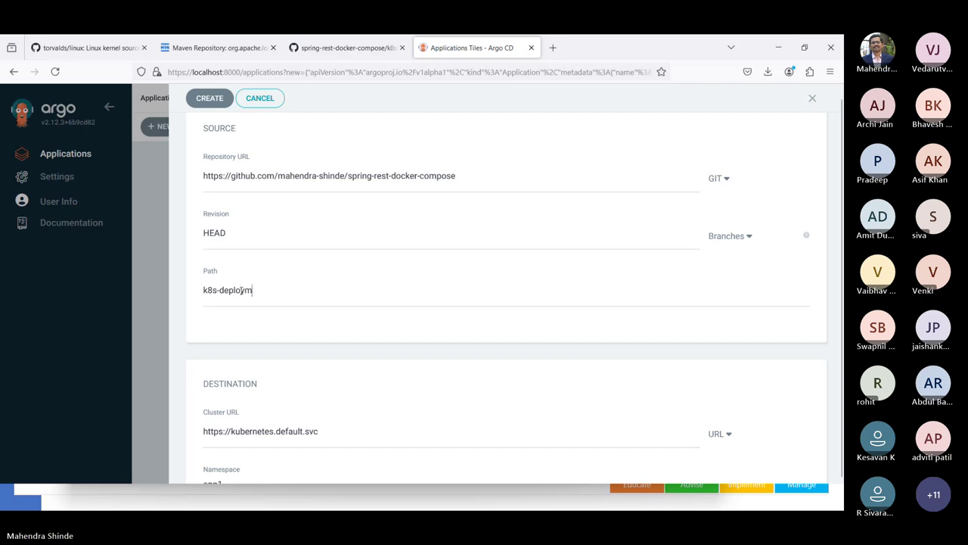
{"action": "type", "text": "ent"}
{"action": "scroll", "coordinate": [276, 233], "scroll_direction": "up", "scroll_amount": 5}
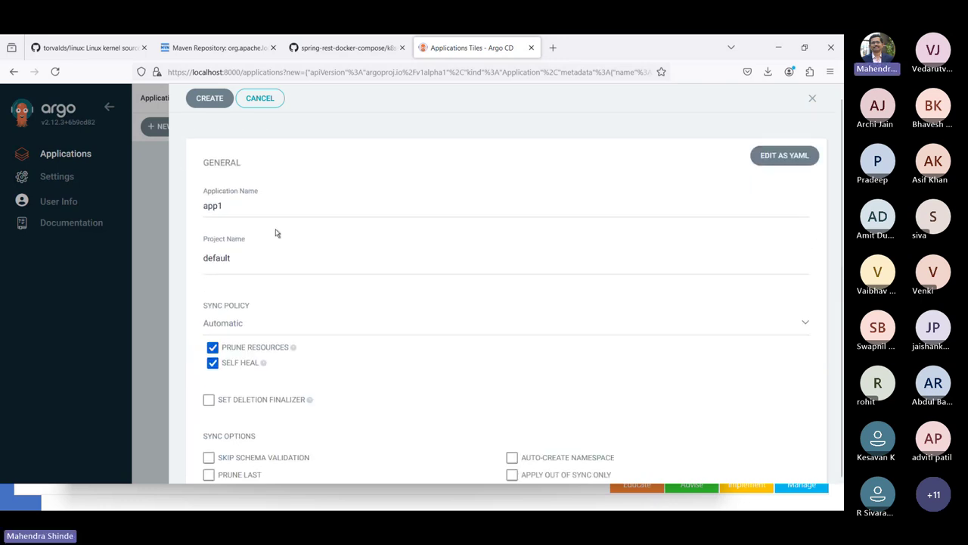
{"action": "left_click", "coordinate": [215, 99]}
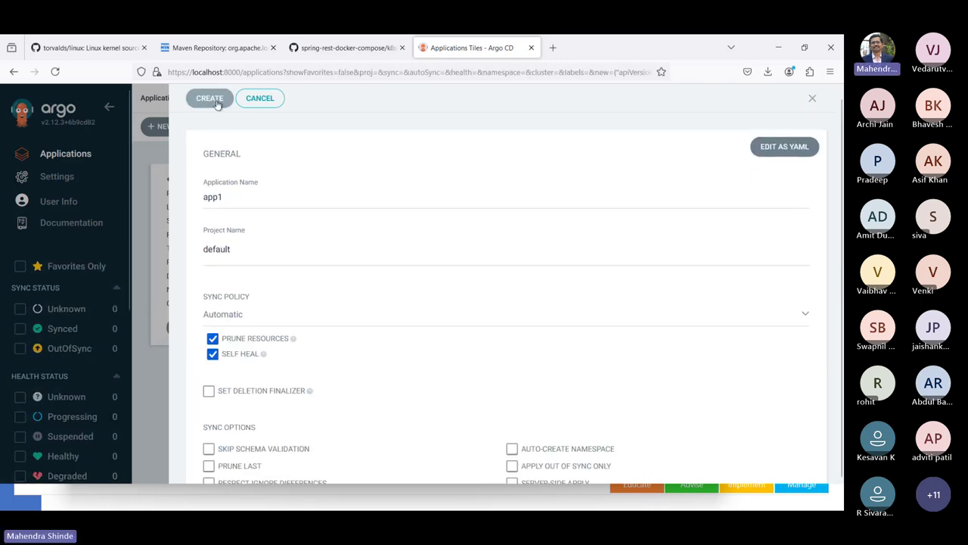
Step: Review the general, source and destination settings in the submitted application form, and close it
{"action": "scroll", "coordinate": [485, 330], "scroll_direction": "down", "scroll_amount": 10}
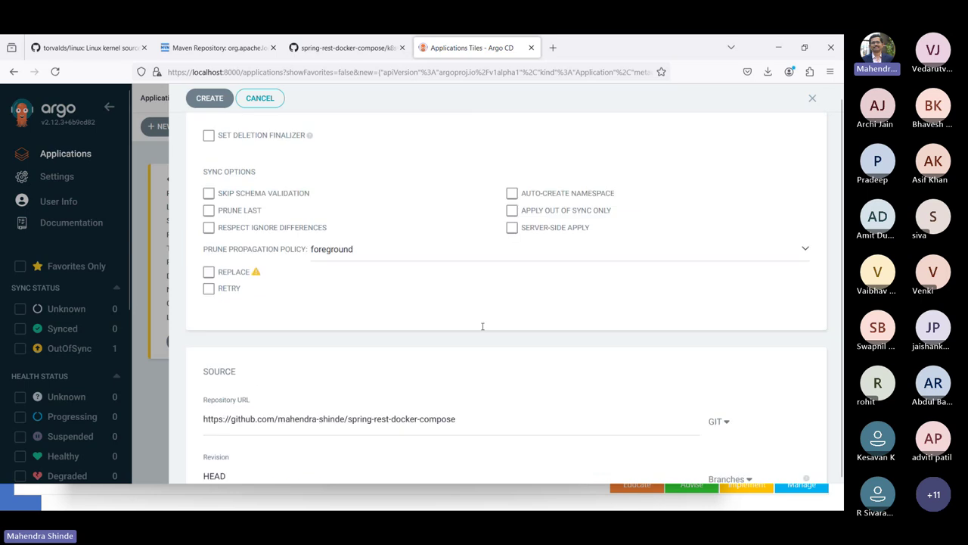
{"action": "scroll", "coordinate": [483, 331], "scroll_direction": "up", "scroll_amount": 10}
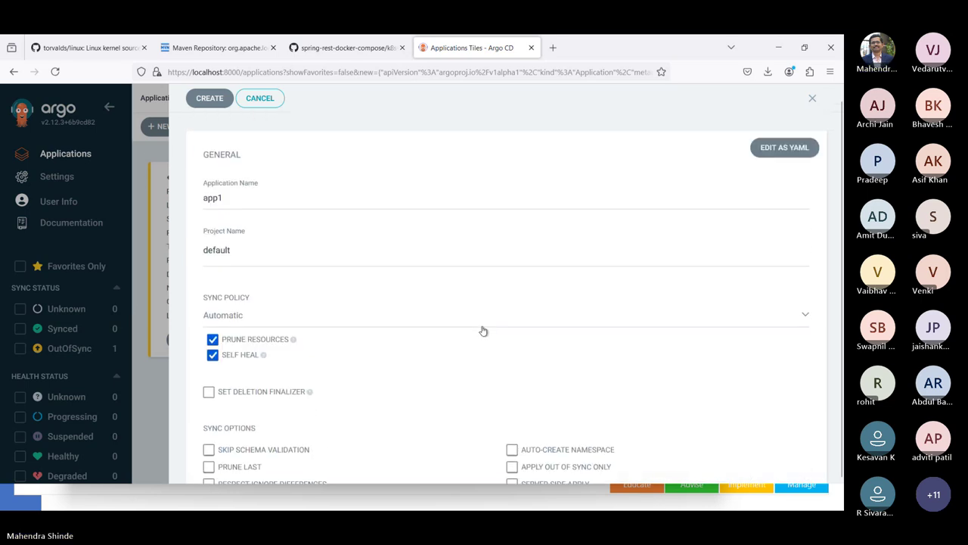
{"action": "scroll", "coordinate": [483, 330], "scroll_direction": "down", "scroll_amount": 4}
{"action": "scroll", "coordinate": [484, 330], "scroll_direction": "down", "scroll_amount": 3}
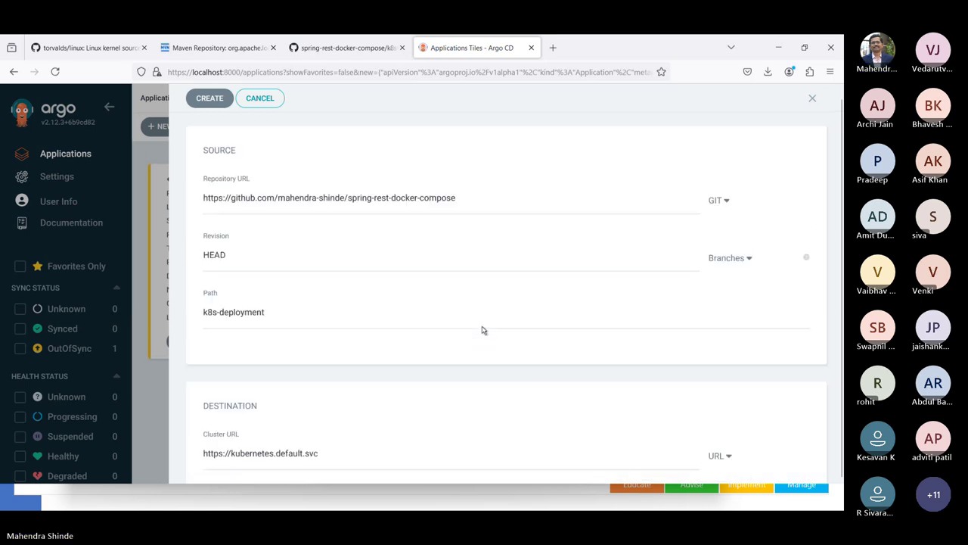
{"action": "scroll", "coordinate": [483, 331], "scroll_direction": "down", "scroll_amount": 4}
{"action": "scroll", "coordinate": [483, 330], "scroll_direction": "up", "scroll_amount": 10}
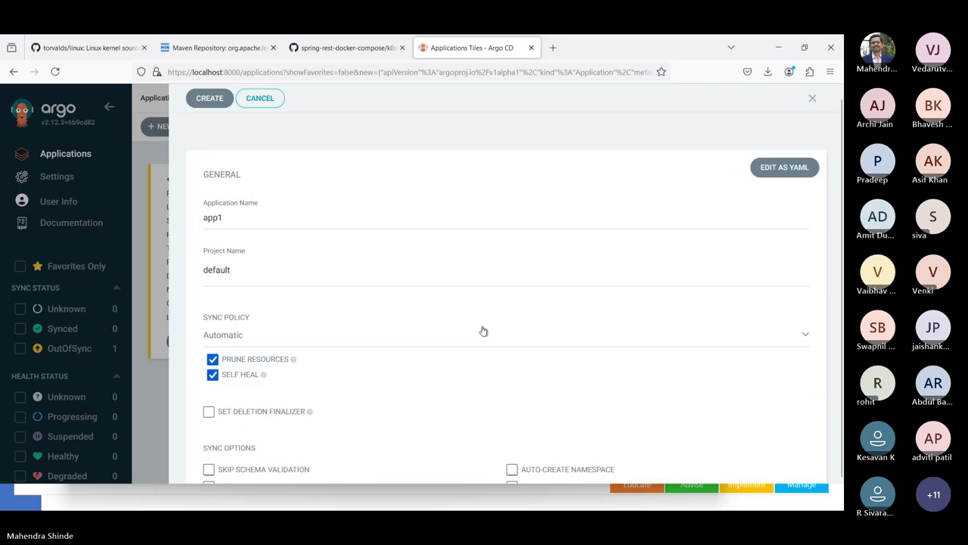
{"action": "scroll", "coordinate": [499, 288], "scroll_direction": "down", "scroll_amount": 1}
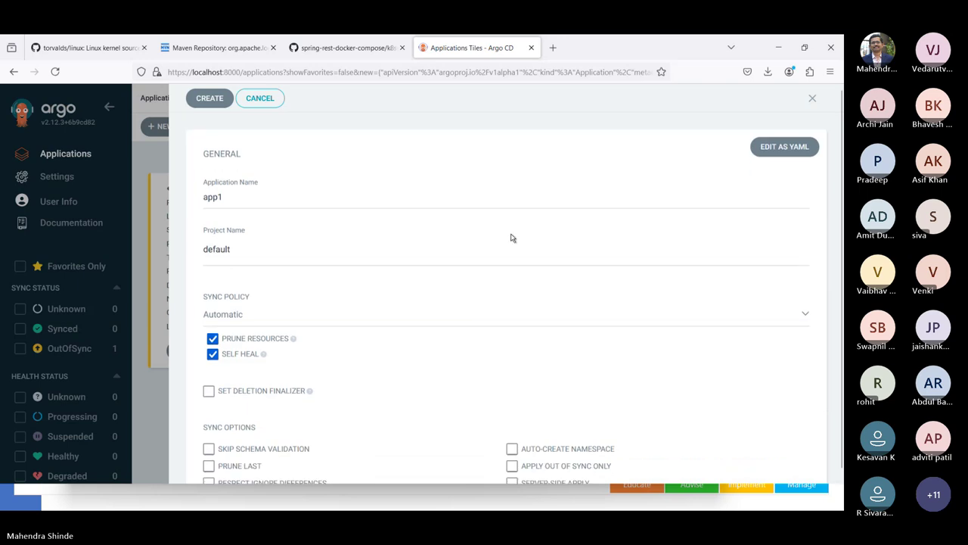
{"action": "left_click", "coordinate": [260, 98]}
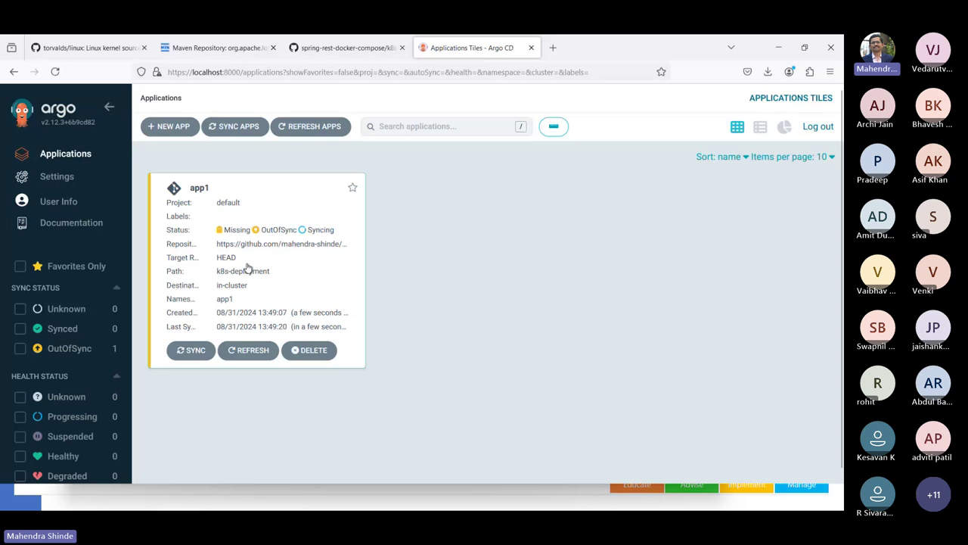
Step: Open the details tree of app1 and refresh the application
{"action": "left_click", "coordinate": [327, 308]}
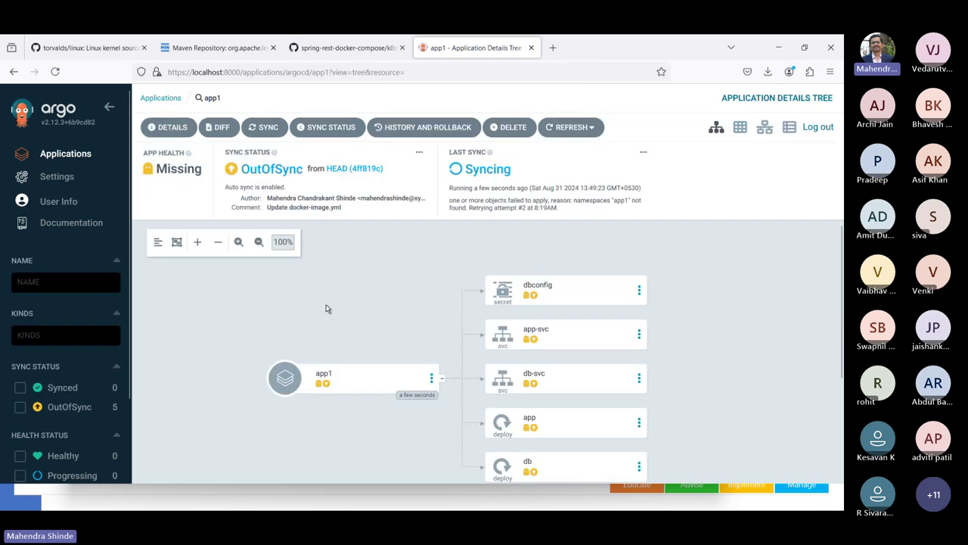
{"action": "scroll", "coordinate": [703, 341], "scroll_direction": "down", "scroll_amount": 1}
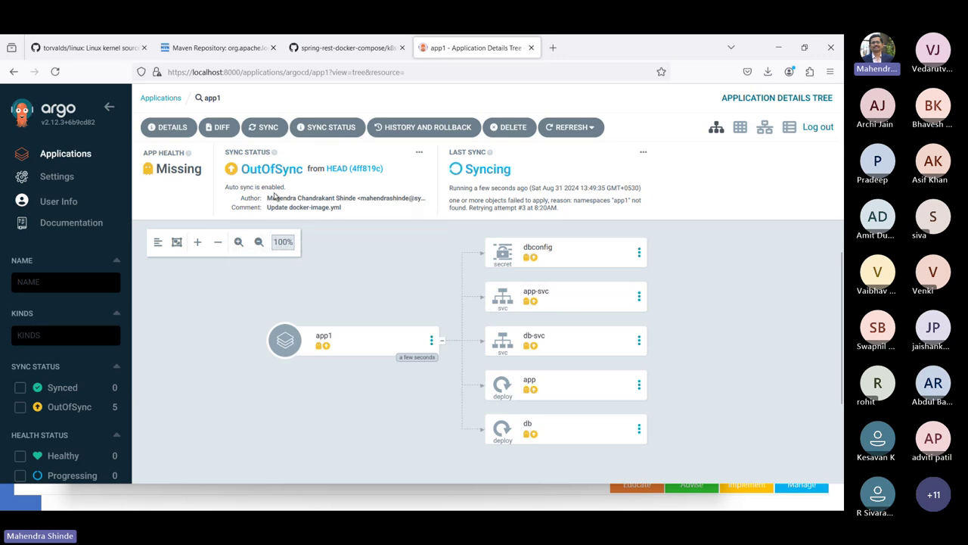
{"action": "mouse_move", "coordinate": [305, 208]}
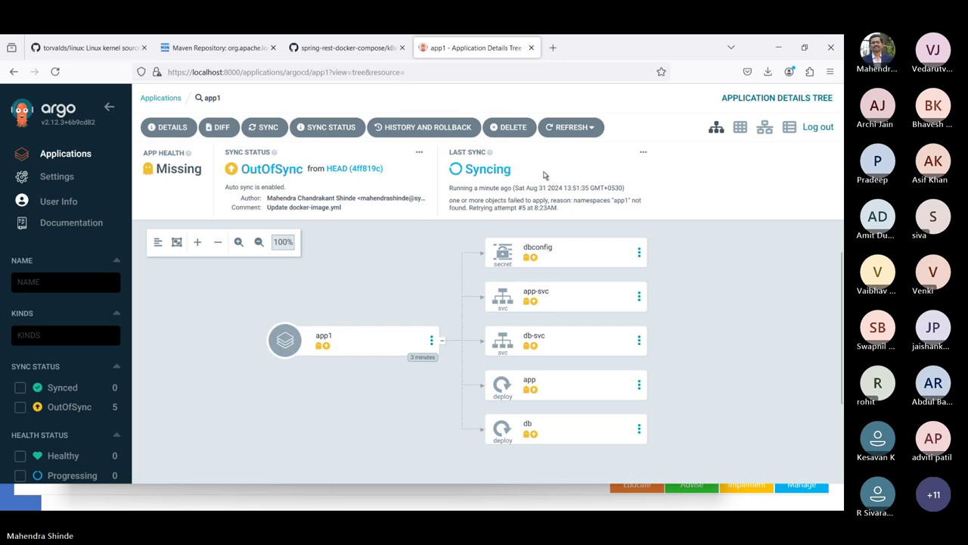
{"action": "left_click", "coordinate": [575, 128]}
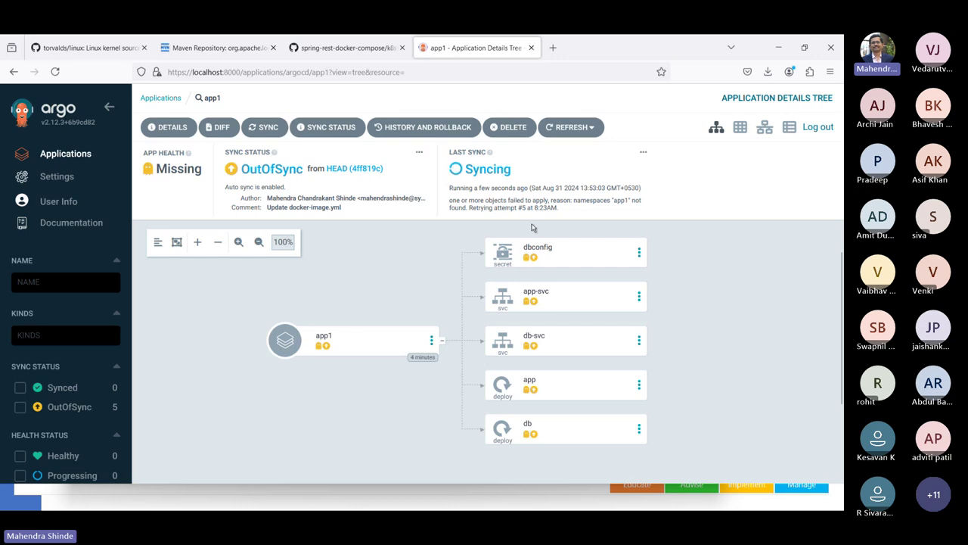
Step: Examine the diff and desired manifest of the dbconfig secret, and close its details
{"action": "left_click", "coordinate": [578, 261]}
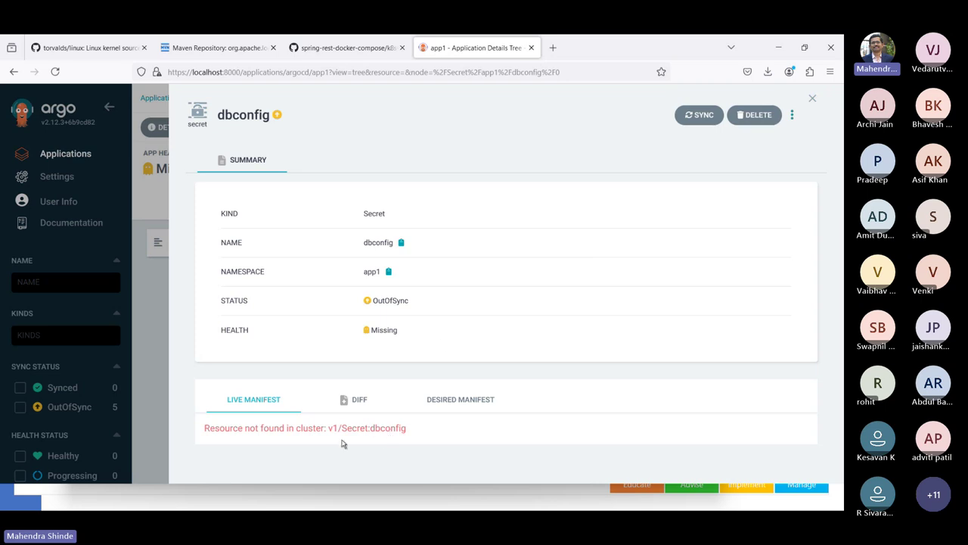
{"action": "left_click", "coordinate": [363, 411]}
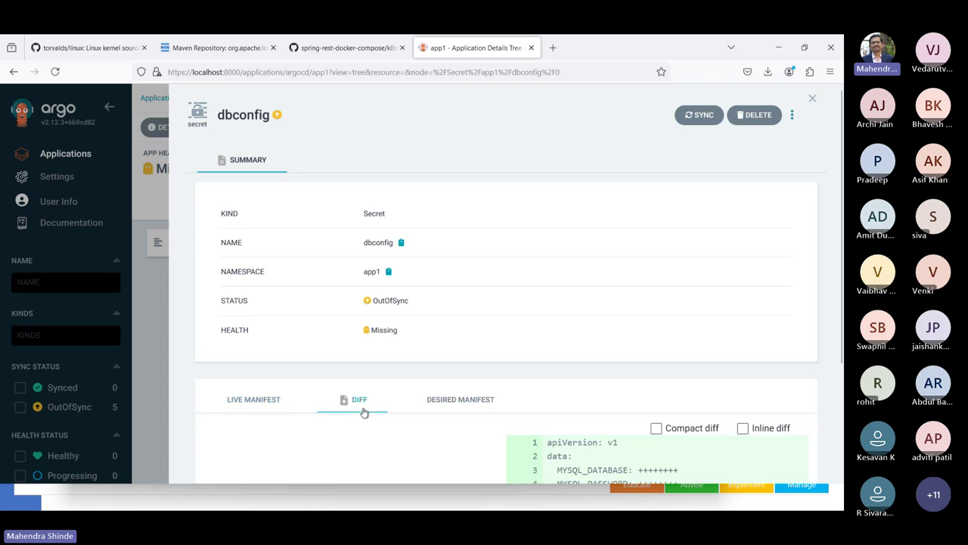
{"action": "scroll", "coordinate": [364, 412], "scroll_direction": "down", "scroll_amount": 1}
{"action": "scroll", "coordinate": [364, 413], "scroll_direction": "down", "scroll_amount": 1}
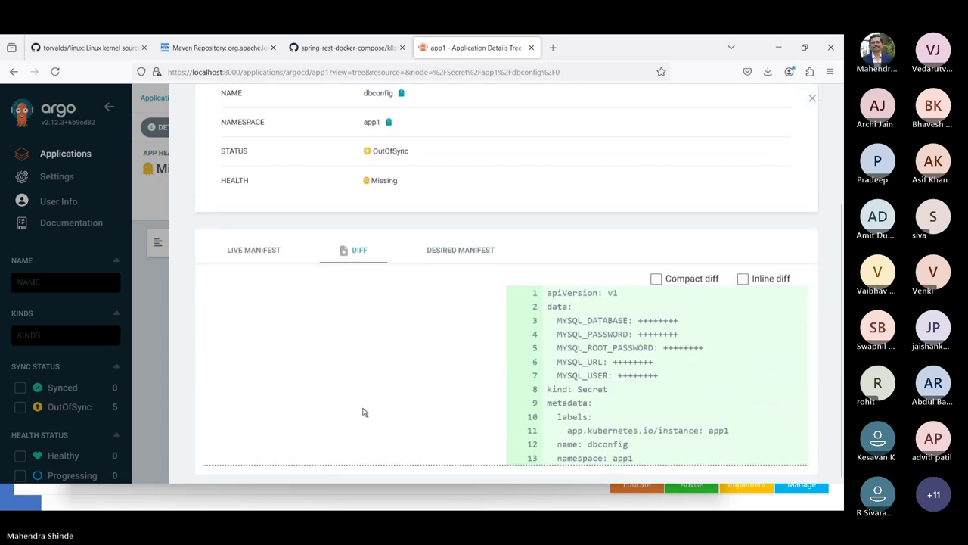
{"action": "left_click", "coordinate": [478, 257]}
{"action": "scroll", "coordinate": [459, 353], "scroll_direction": "down", "scroll_amount": 2}
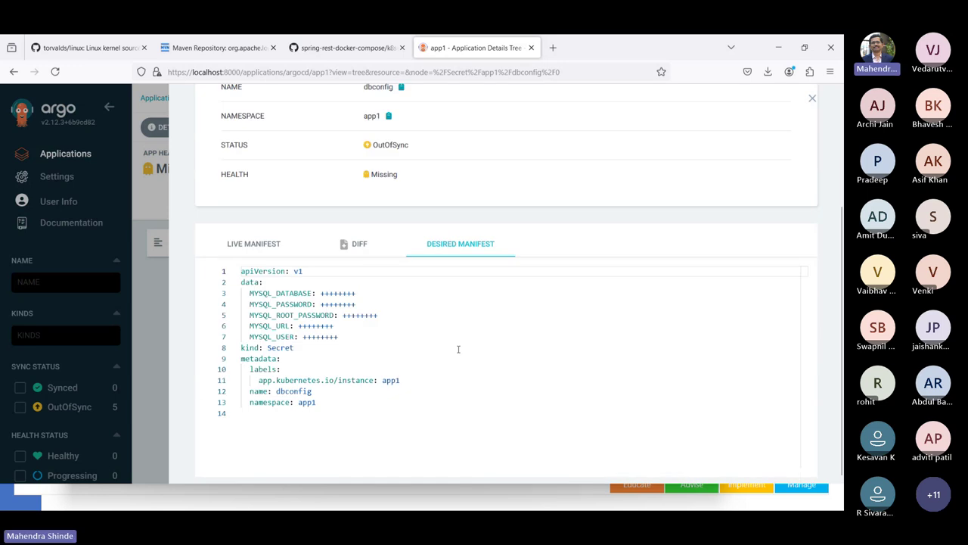
{"action": "scroll", "coordinate": [458, 352], "scroll_direction": "up", "scroll_amount": 3}
{"action": "scroll", "coordinate": [457, 353], "scroll_direction": "down", "scroll_amount": 1}
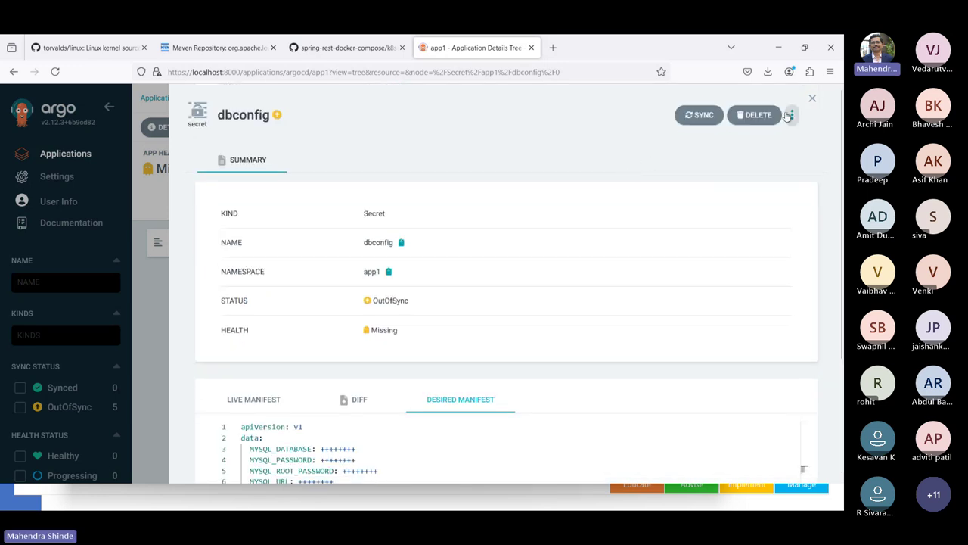
{"action": "left_click", "coordinate": [140, 278]}
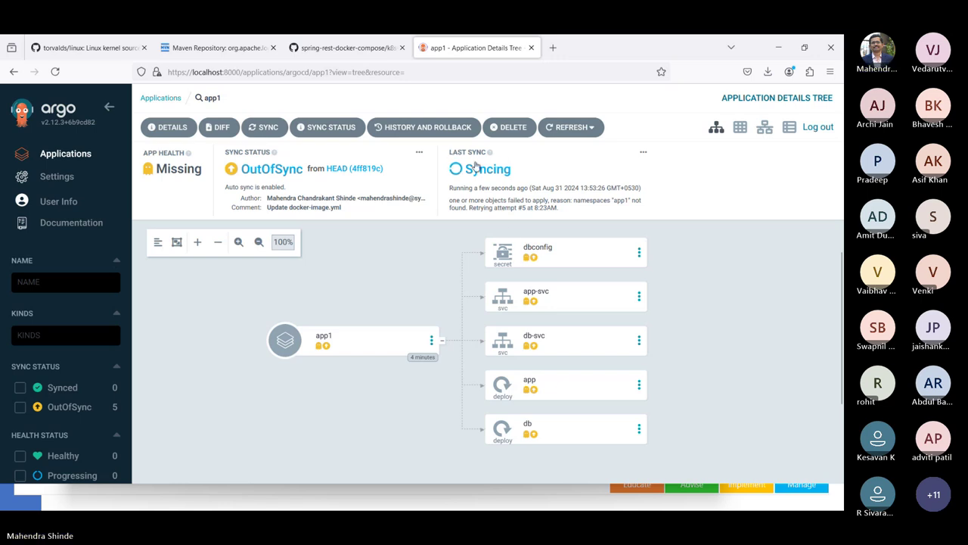
Step: Try to synchronize all app1 resources from HEAD with Prune enabled, and close the sync options
{"action": "left_click", "coordinate": [266, 127]}
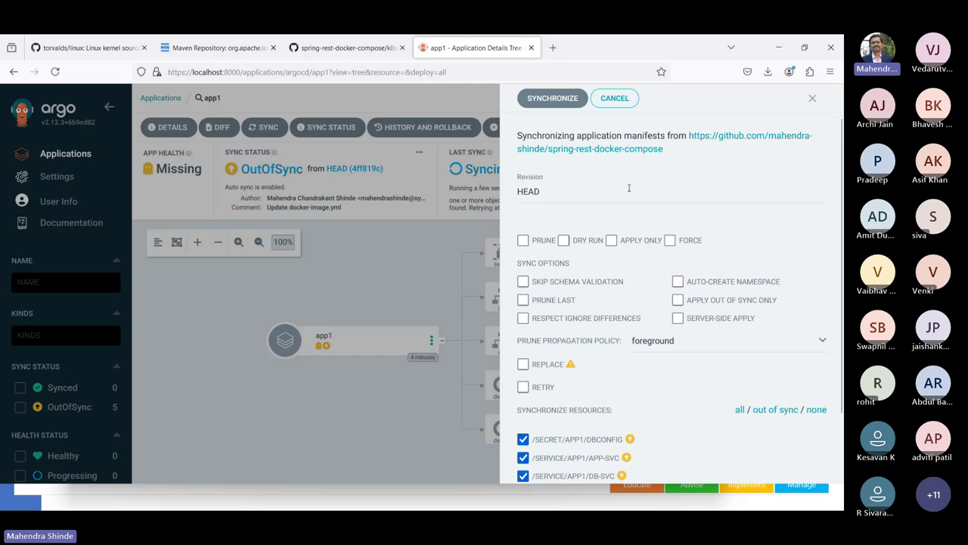
{"action": "left_click", "coordinate": [523, 240]}
{"action": "scroll", "coordinate": [550, 359], "scroll_direction": "down", "scroll_amount": 3}
{"action": "scroll", "coordinate": [551, 361], "scroll_direction": "up", "scroll_amount": 3}
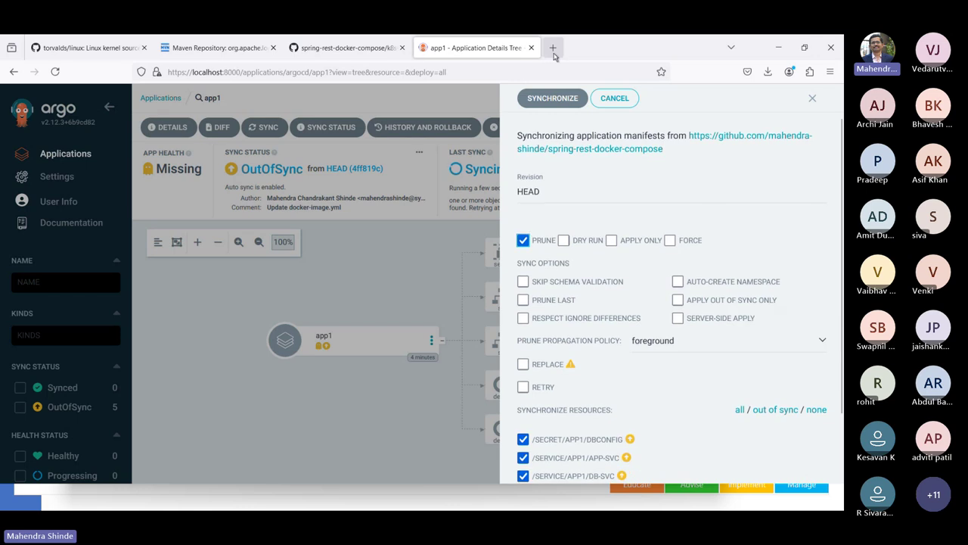
{"action": "left_click", "coordinate": [552, 98]}
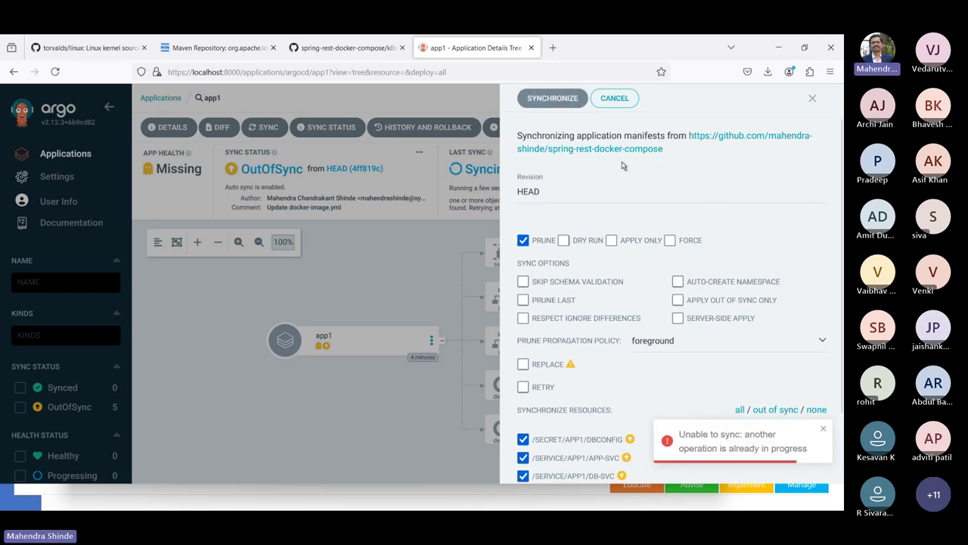
{"action": "left_click", "coordinate": [630, 106]}
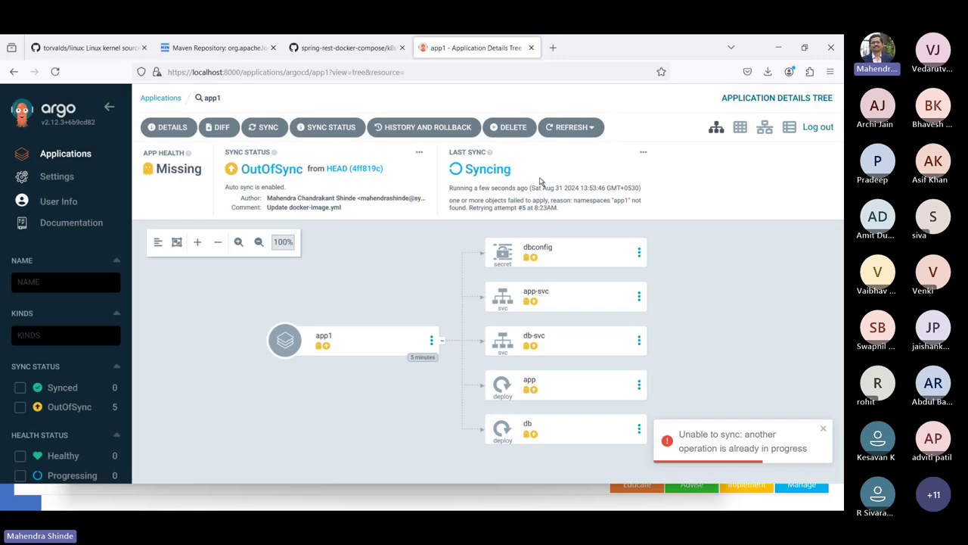
Step: Review the per-resource results of the running sync operation, and create the namespace app1 with kubectl in the terminal
{"action": "left_click", "coordinate": [493, 177]}
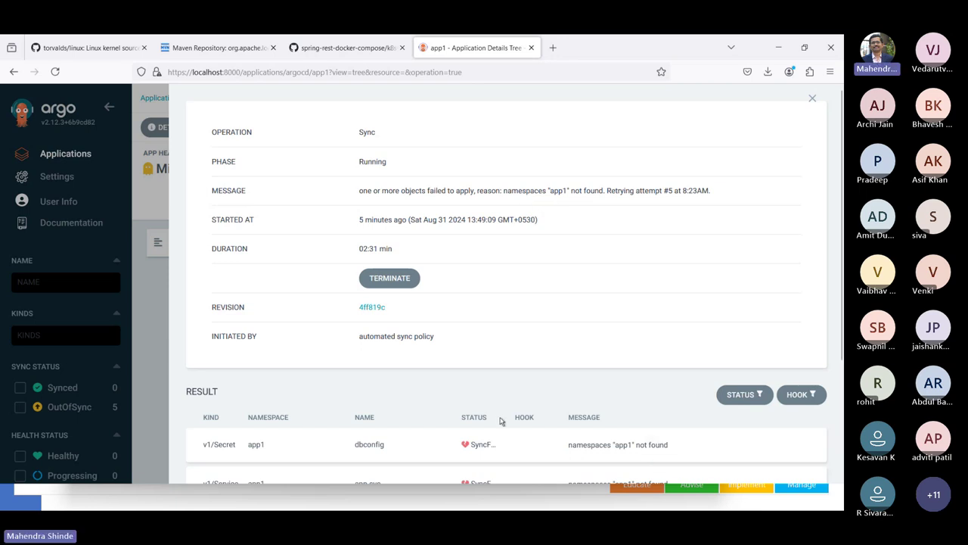
{"action": "scroll", "coordinate": [500, 421], "scroll_direction": "down", "scroll_amount": 2}
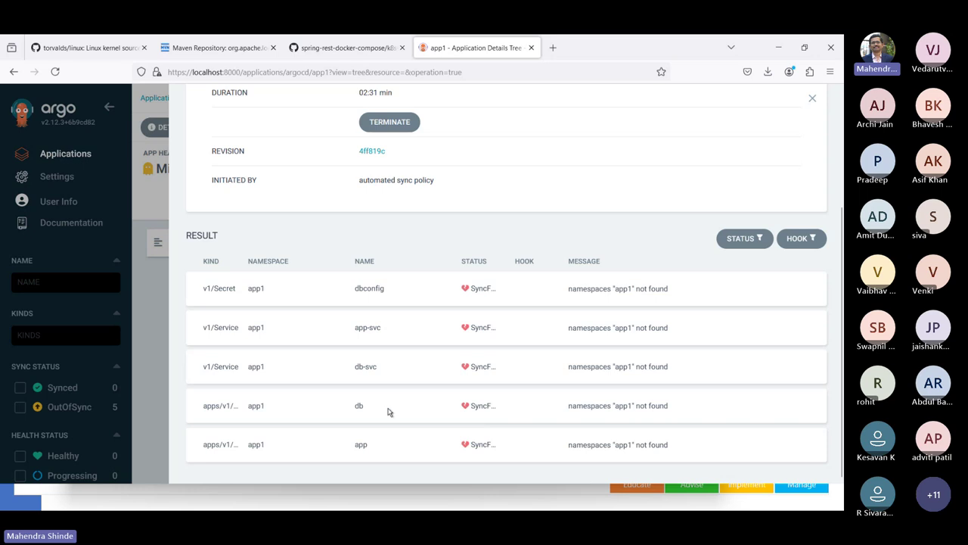
{"action": "key", "text": "alt+Tab"}
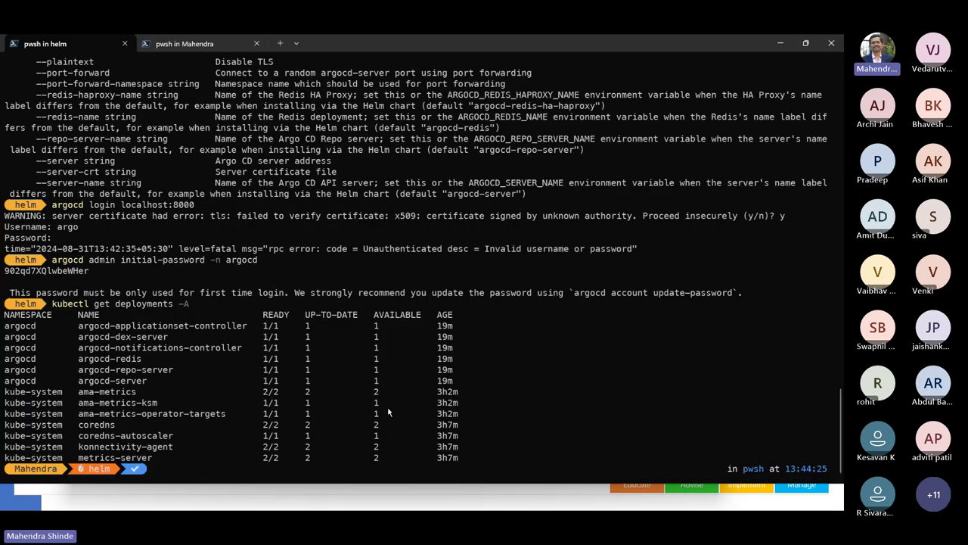
{"action": "type", "text": "kubect"}
{"action": "key", "text": "BackSpace"}
{"action": "type", "text": "l create ns "}
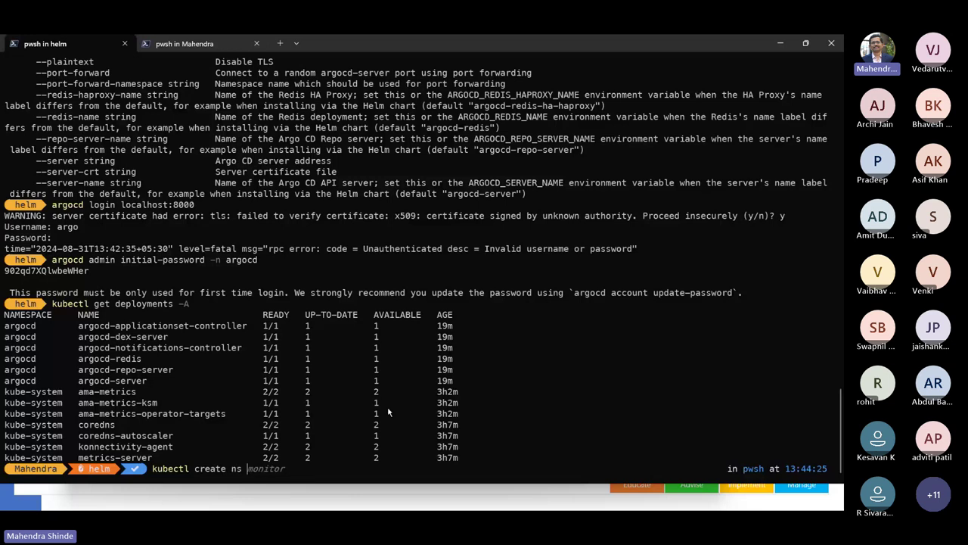
{"action": "type", "text": "app1"}
{"action": "key", "text": "Return"}
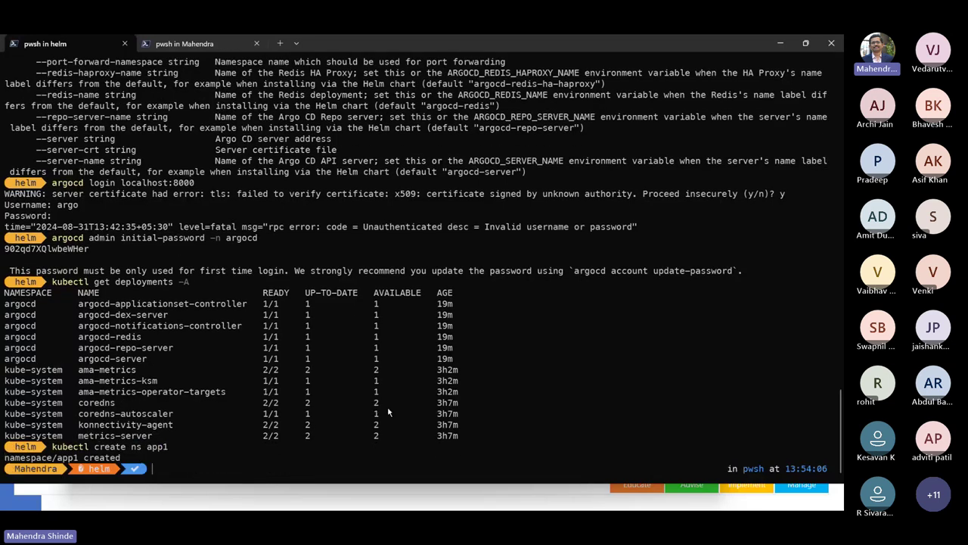
Step: List all resources in the app1 namespace with kubectl get all -n app1
{"action": "type", "text": "kubectl "}
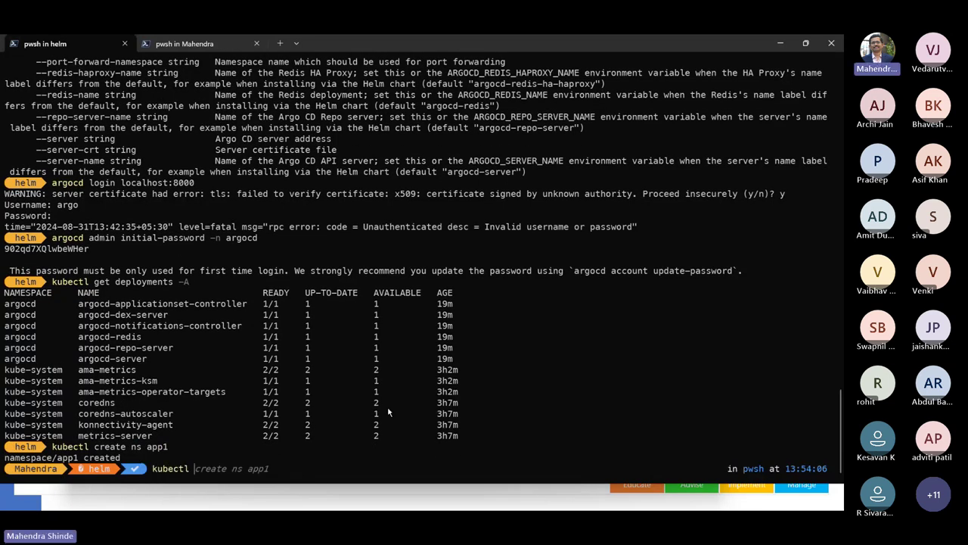
{"action": "type", "text": "get all -n app1"}
{"action": "key", "text": "Return"}
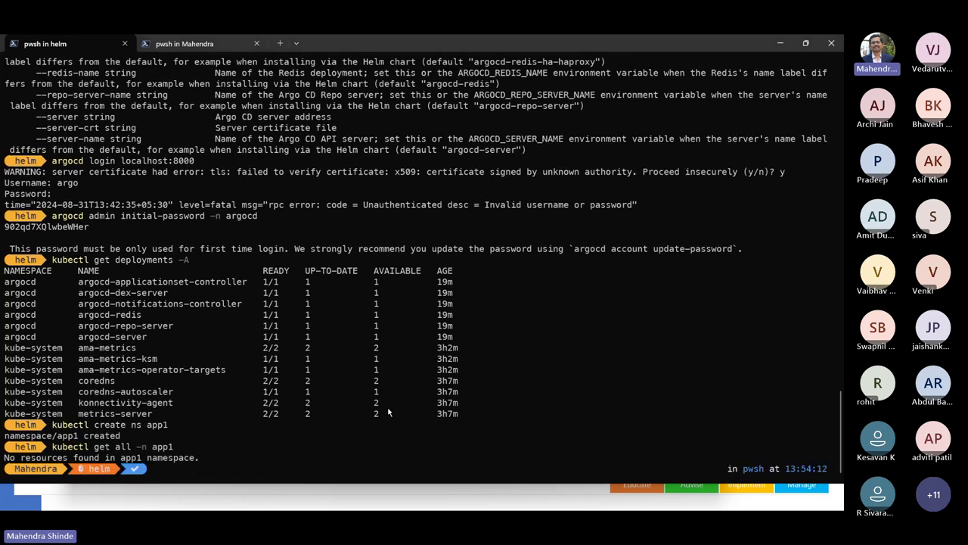
Step: Switch to Argo CD in the browser, review the result of app1's sync operation, and close its details
{"action": "key", "text": "alt+Tab"}
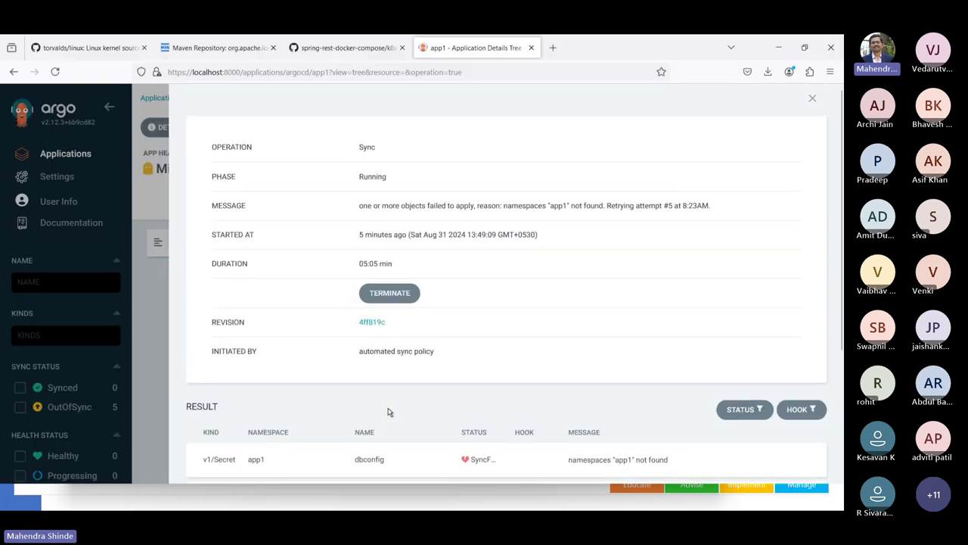
{"action": "scroll", "coordinate": [584, 187], "scroll_direction": "down", "scroll_amount": 1}
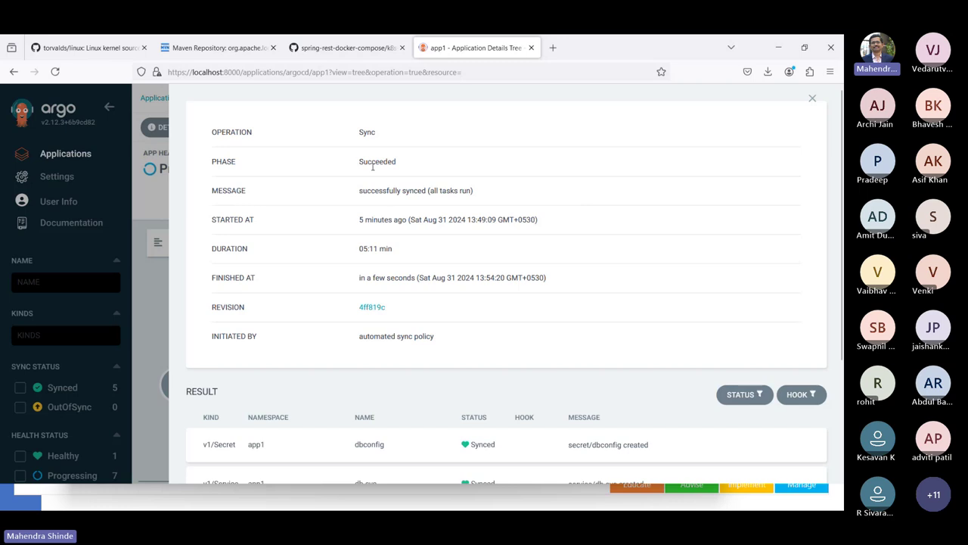
{"action": "left_click", "coordinate": [813, 102]}
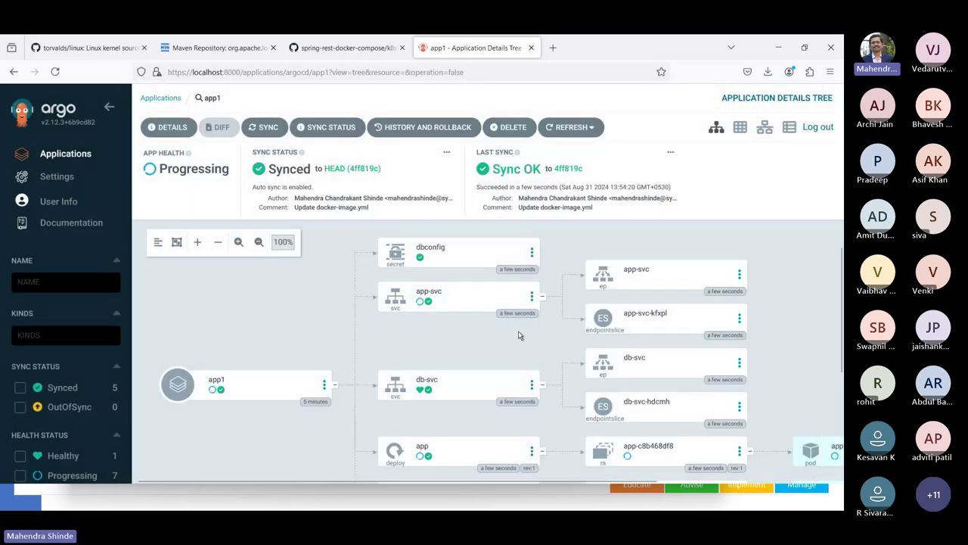
Step: Examine the health of app1's services, deployments, replica sets and pods in the resource tree, with the navigation sidebar collapsed
{"action": "scroll", "coordinate": [519, 335], "scroll_direction": "down", "scroll_amount": 1}
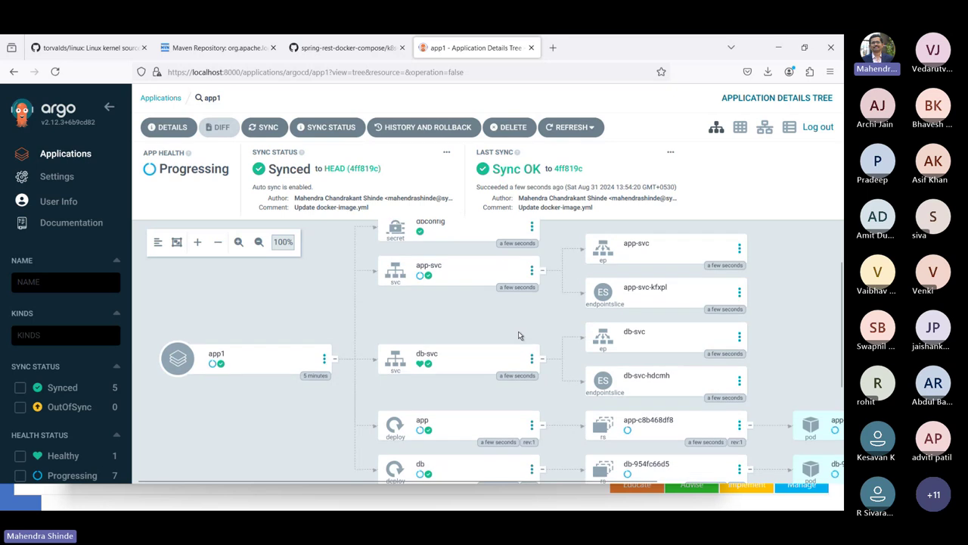
{"action": "scroll", "coordinate": [519, 335], "scroll_direction": "up", "scroll_amount": 1}
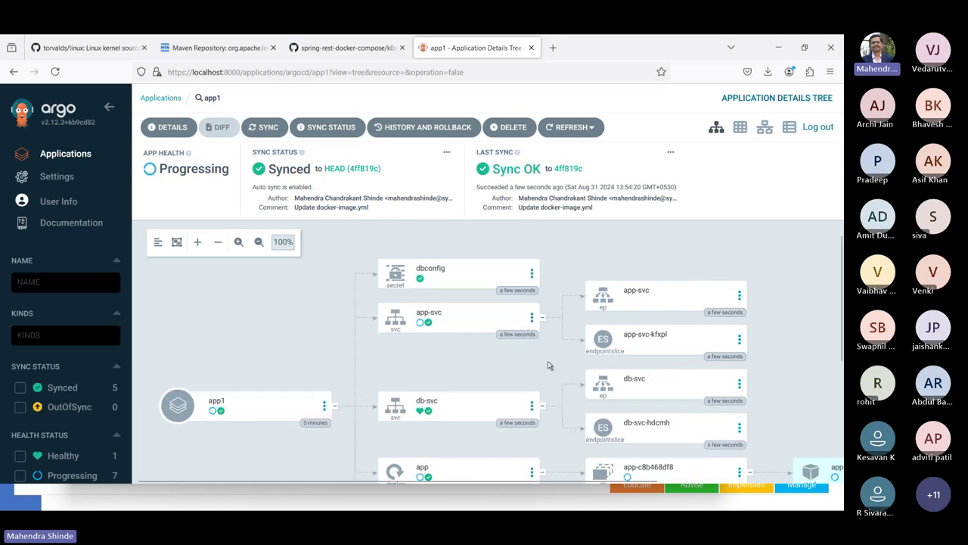
{"action": "scroll", "coordinate": [549, 365], "scroll_direction": "down", "scroll_amount": 3}
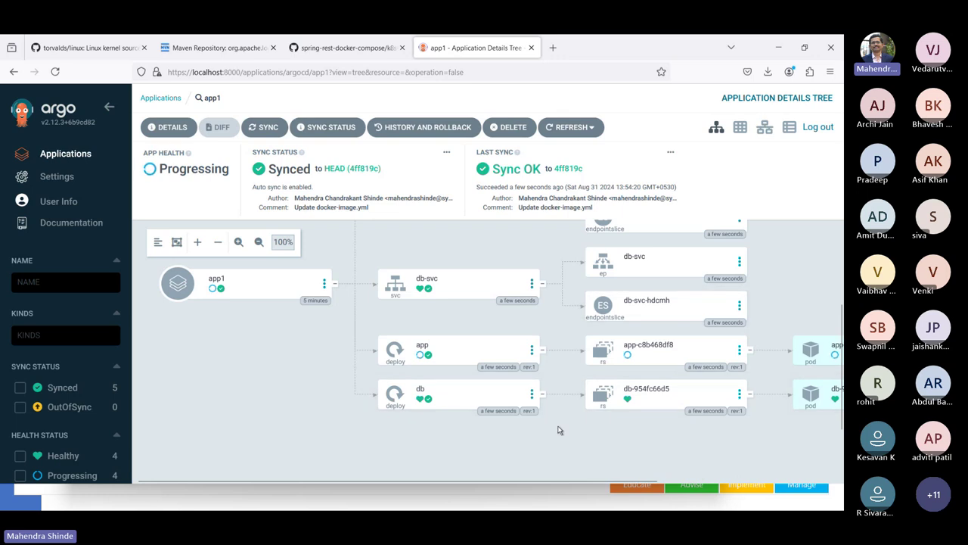
{"action": "scroll", "coordinate": [559, 430], "scroll_direction": "up", "scroll_amount": 1}
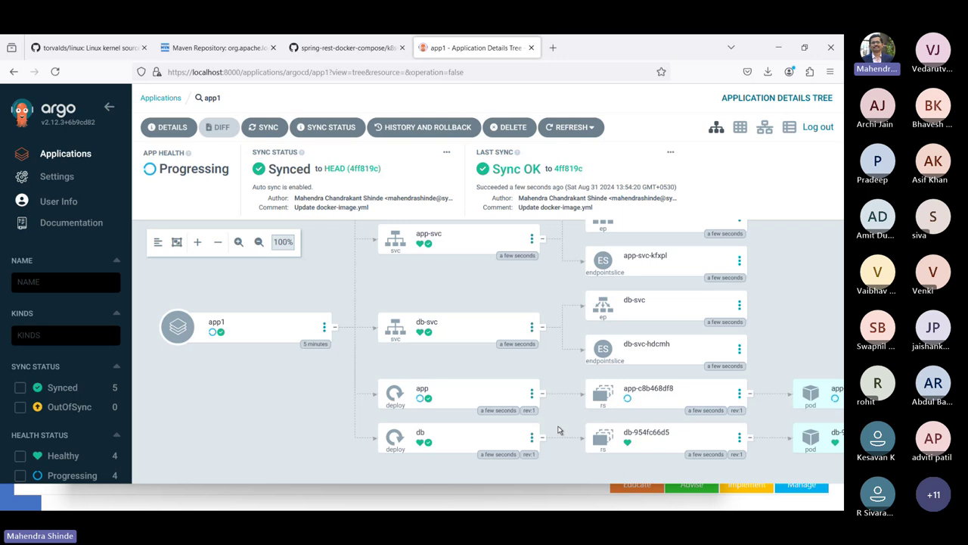
{"action": "scroll", "coordinate": [558, 430], "scroll_direction": "right", "scroll_amount": 4}
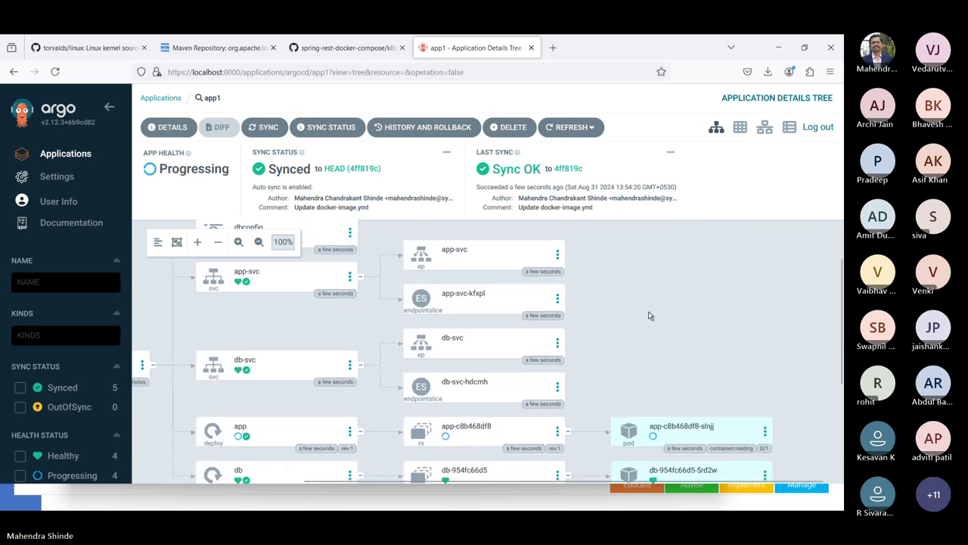
{"action": "left_click", "coordinate": [110, 105]}
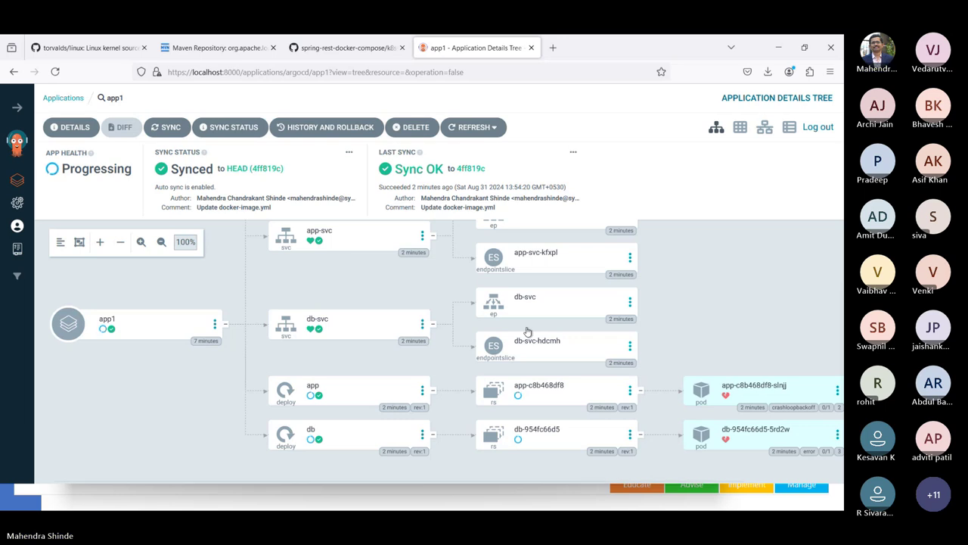
{"action": "scroll", "coordinate": [618, 243], "scroll_direction": "up", "scroll_amount": 1}
{"action": "scroll", "coordinate": [617, 243], "scroll_direction": "up", "scroll_amount": 2}
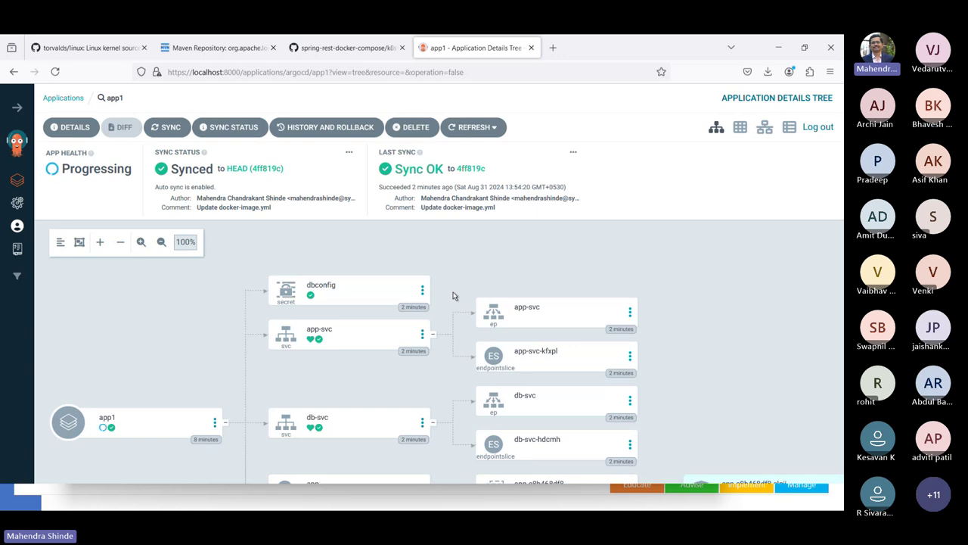
{"action": "scroll", "coordinate": [454, 296], "scroll_direction": "down", "scroll_amount": 2}
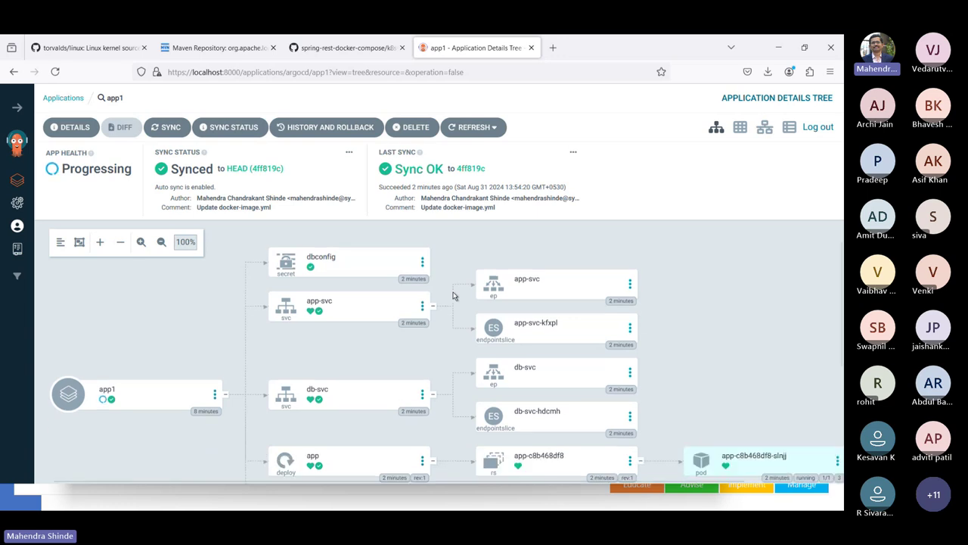
Step: Copy the hostname 4.188.190.217 from the app-svc service details and load that address in a new browser tab
{"action": "left_click", "coordinate": [359, 280]}
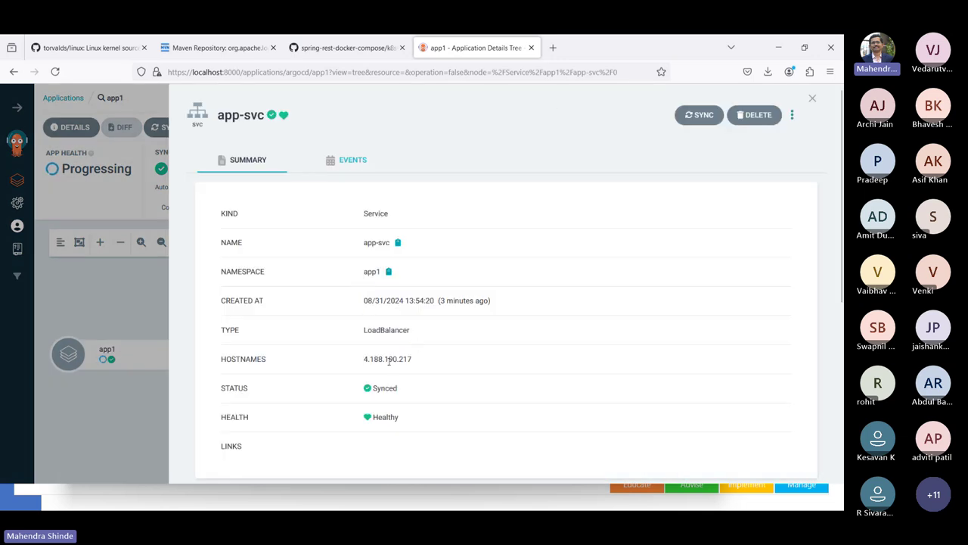
{"action": "double_click", "coordinate": [387, 360]}
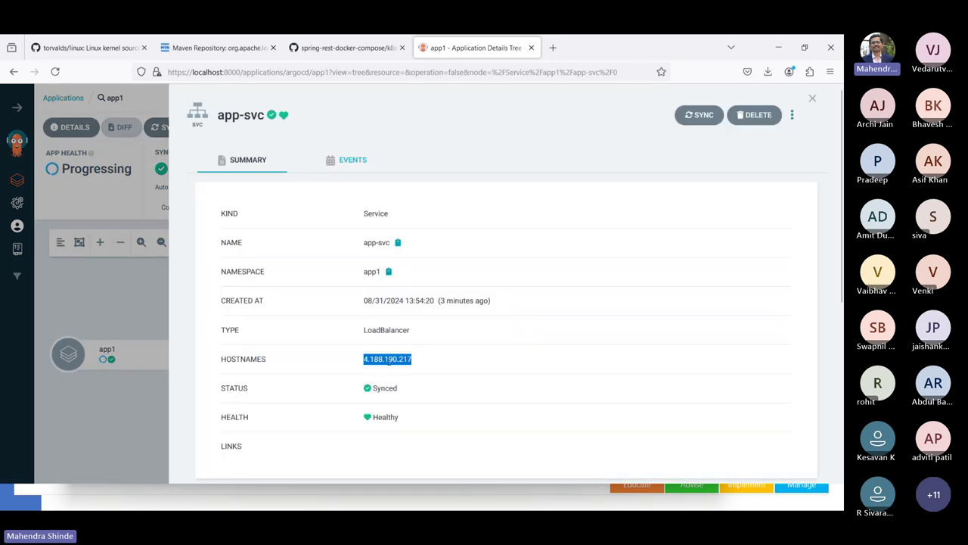
{"action": "key", "text": "ctrl+t"}
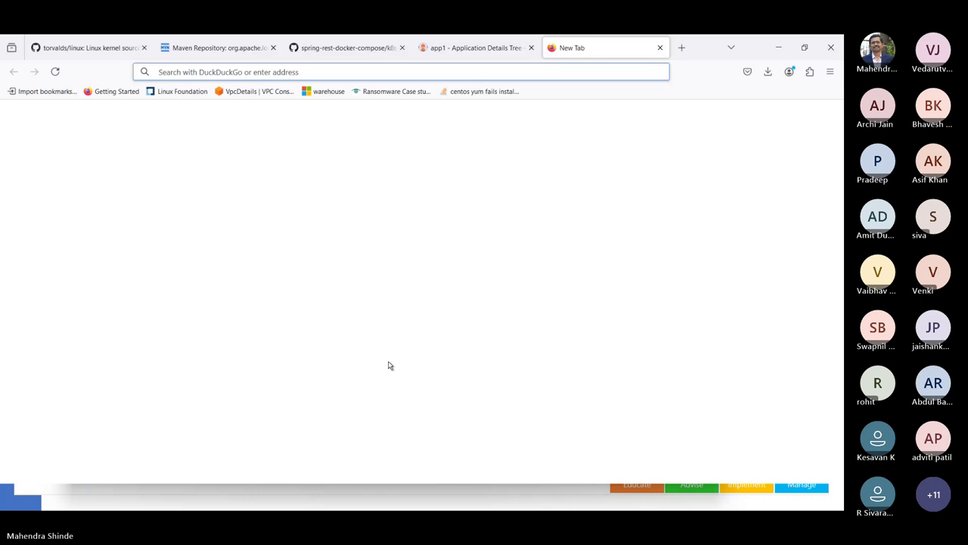
{"action": "type", "text": "http"}
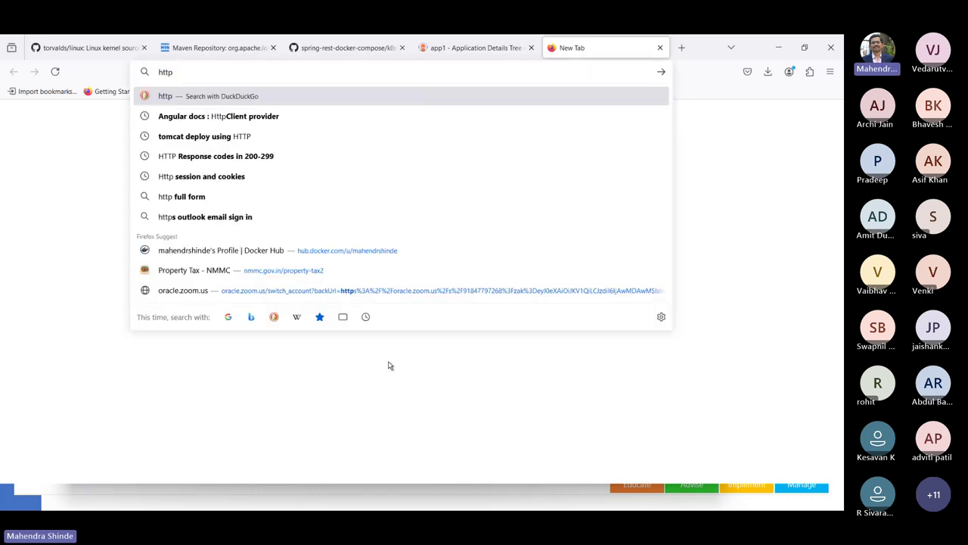
{"action": "type", "text": "://"}
{"action": "key", "text": "ctrl+b"}
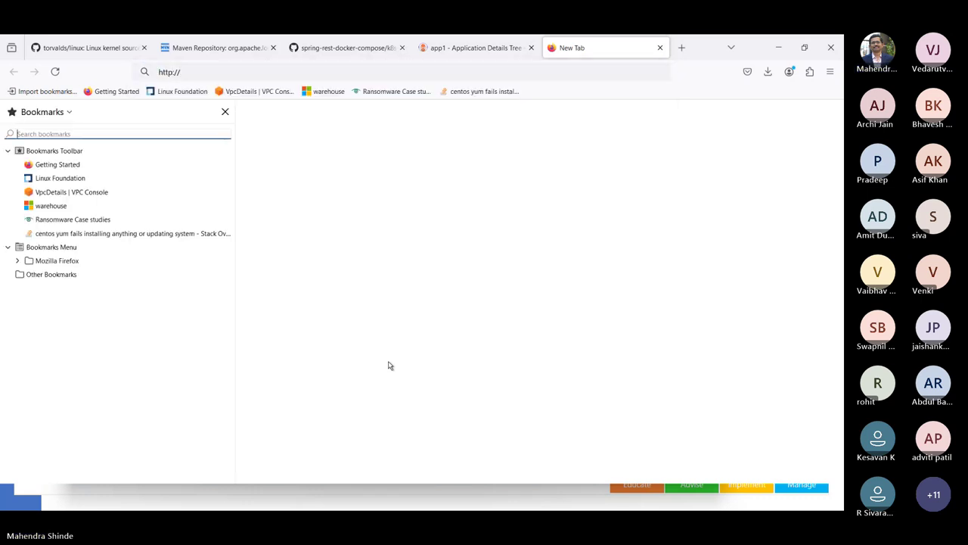
{"action": "left_click", "coordinate": [225, 112]}
{"action": "left_click", "coordinate": [252, 67]}
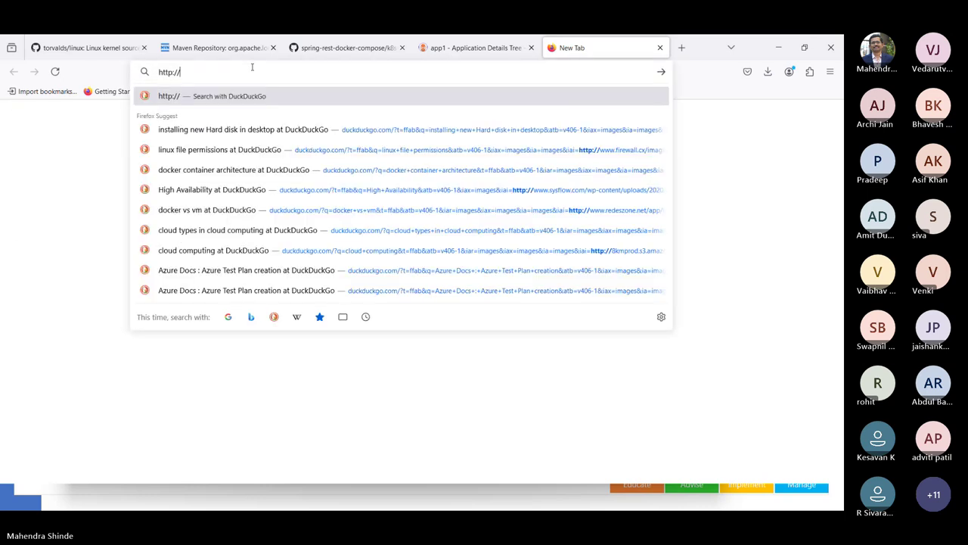
{"action": "type", "text": "4.188.190.217"}
{"action": "key", "text": "Return"}
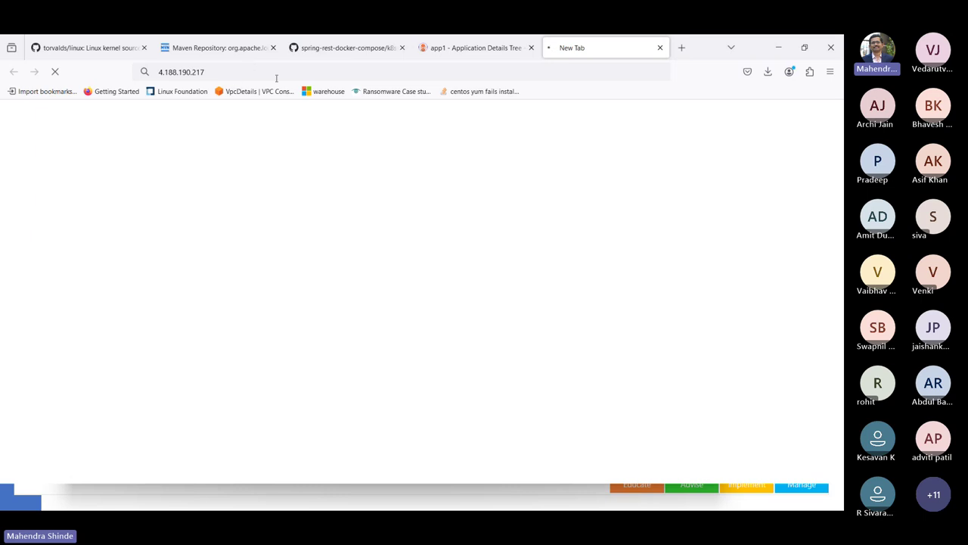
{"action": "left_click", "coordinate": [276, 73]}
{"action": "left_click", "coordinate": [307, 276]}
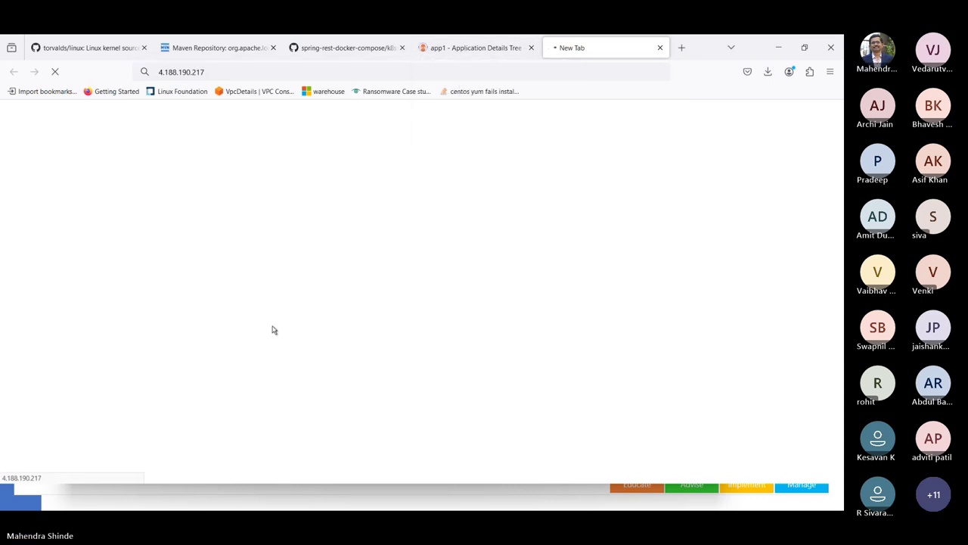
Step: Examine the ports and selector in app-svc's desired manifest in Argo CD, and view the service's events
{"action": "left_click", "coordinate": [448, 48]}
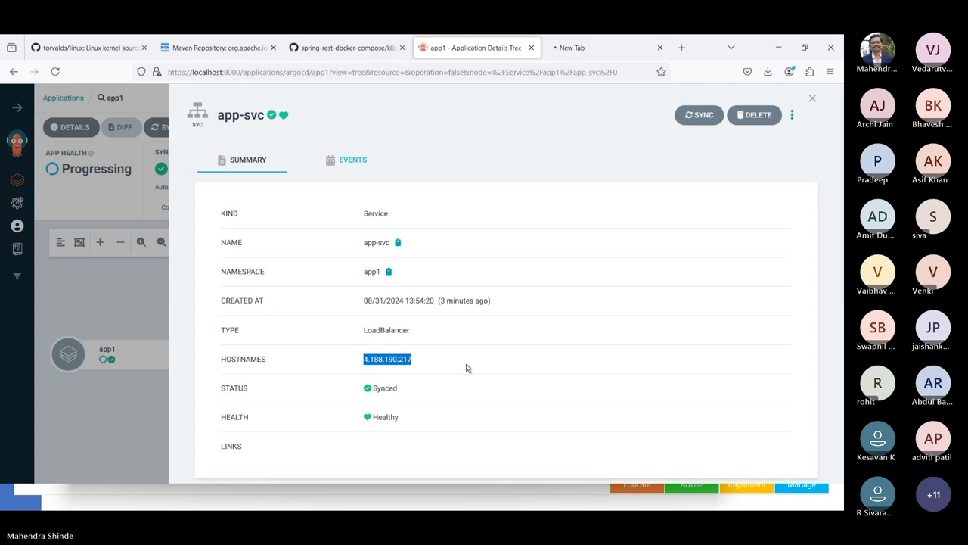
{"action": "scroll", "coordinate": [467, 369], "scroll_direction": "down", "scroll_amount": 3}
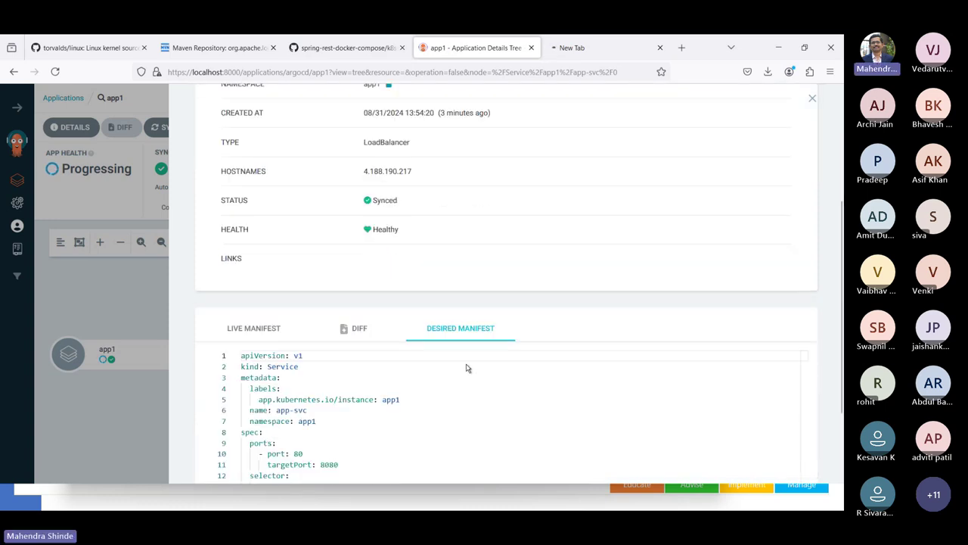
{"action": "scroll", "coordinate": [467, 367], "scroll_direction": "down", "scroll_amount": 2}
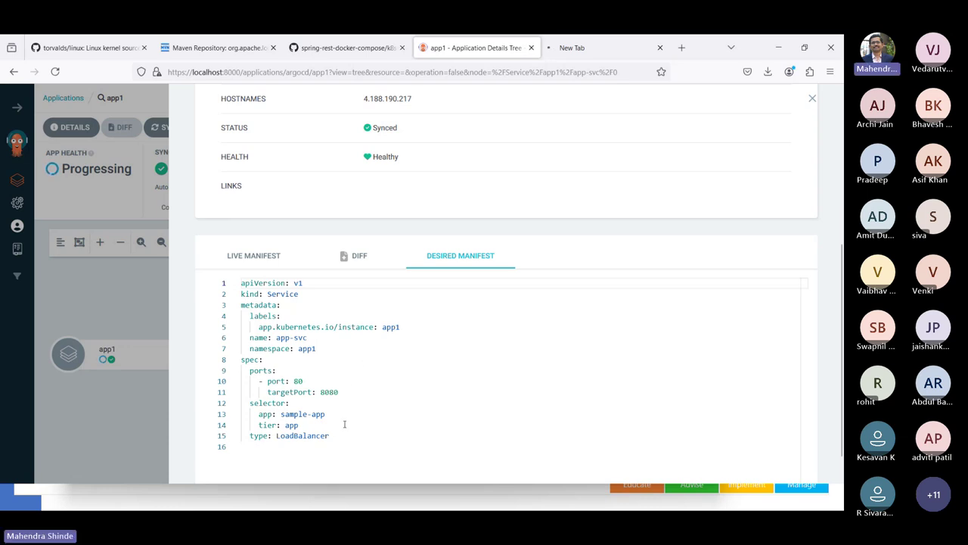
{"action": "left_click", "coordinate": [573, 50]}
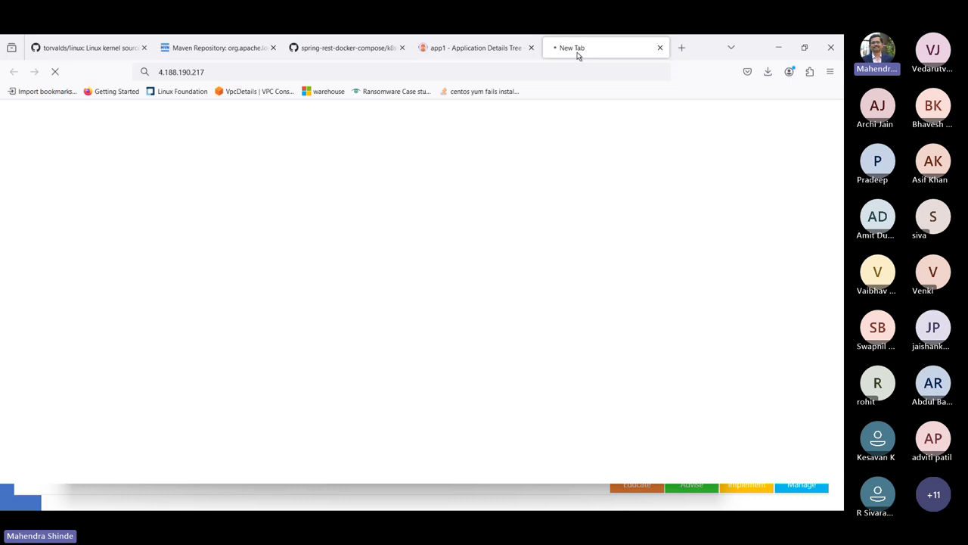
{"action": "left_click", "coordinate": [501, 52]}
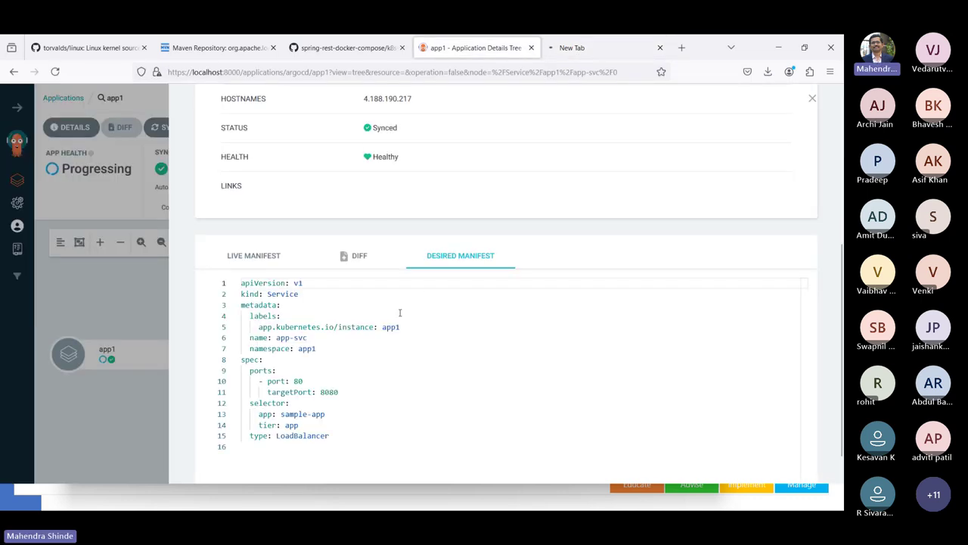
{"action": "scroll", "coordinate": [419, 296], "scroll_direction": "up", "scroll_amount": 5}
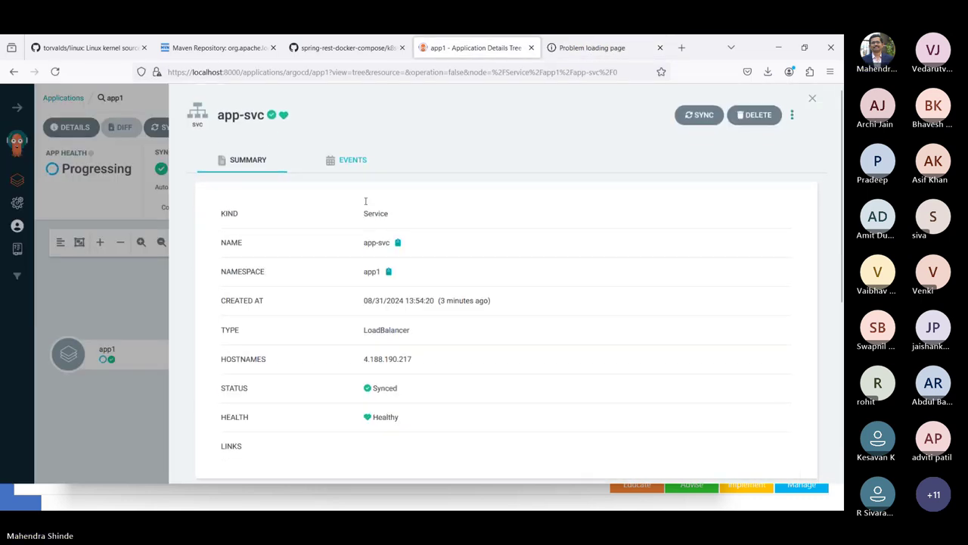
{"action": "left_click", "coordinate": [333, 162]}
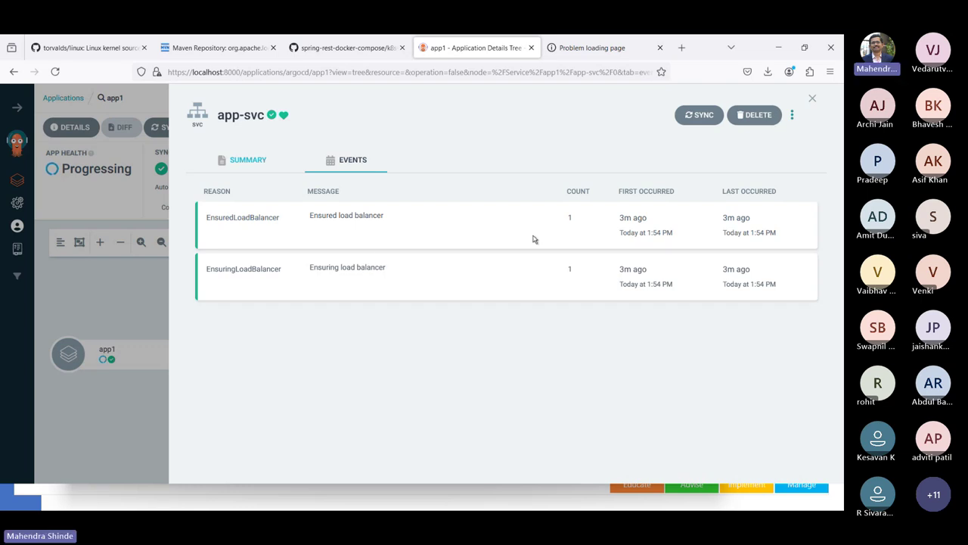
{"action": "left_click", "coordinate": [595, 45]}
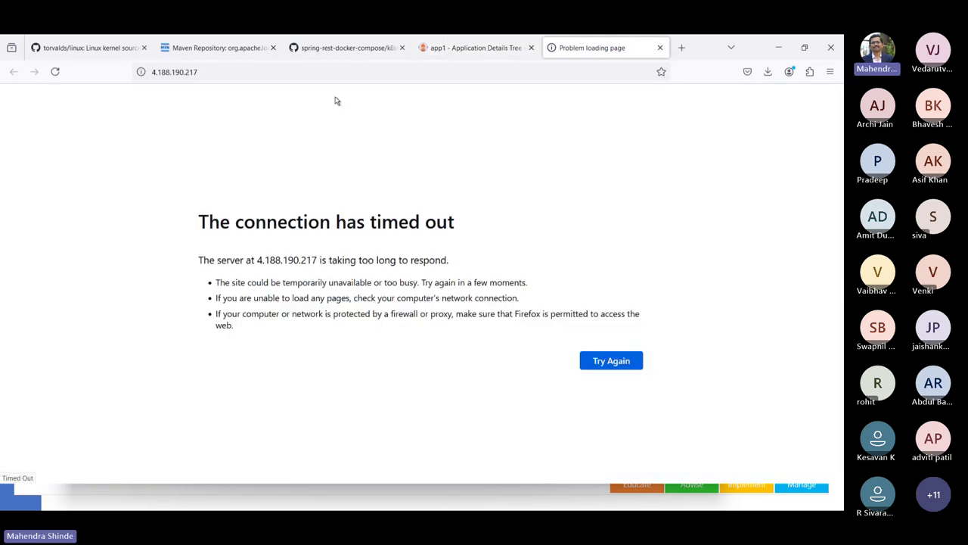
{"action": "left_click", "coordinate": [278, 78]}
{"action": "key", "text": "End"}
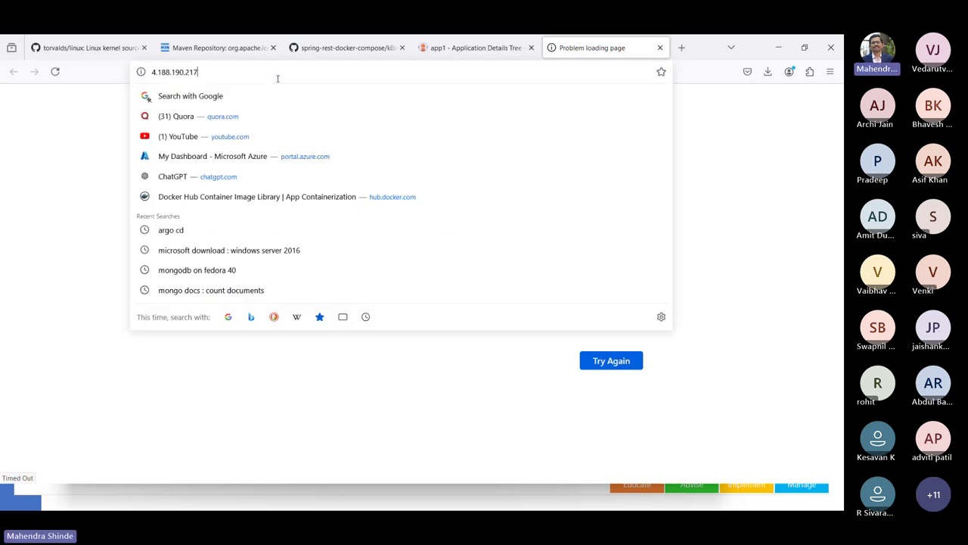
{"action": "type", "text": "/"}
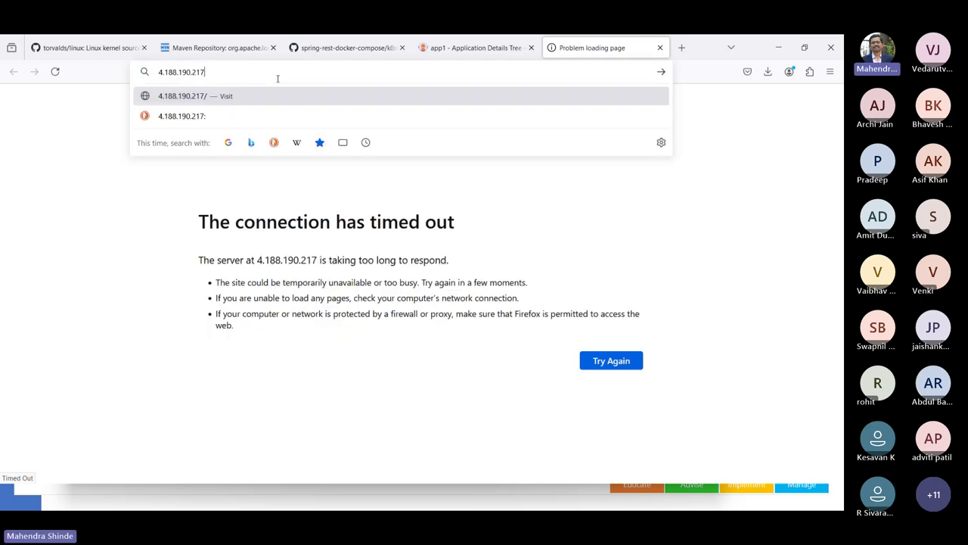
{"action": "key", "text": "Home"}
{"action": "type", "text": "http://"}
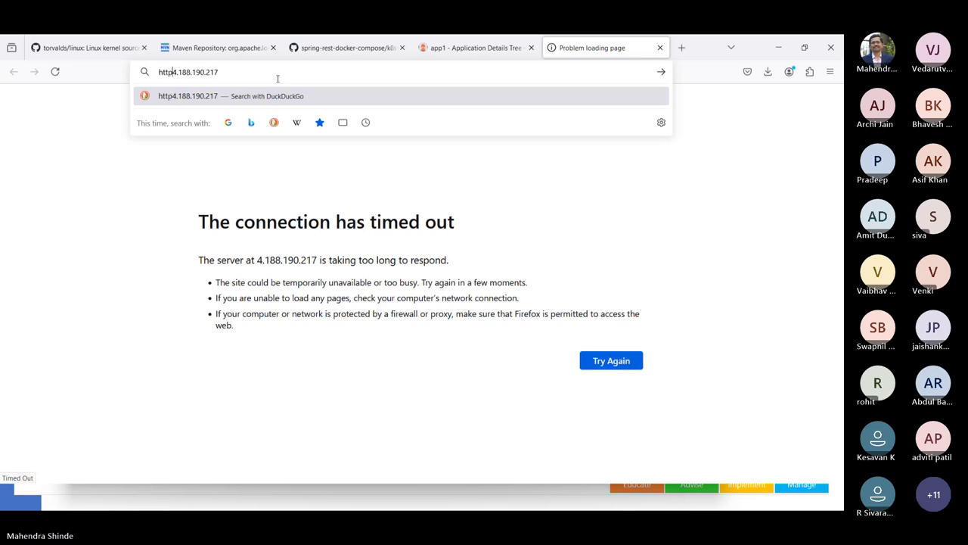
{"action": "key", "text": "Return"}
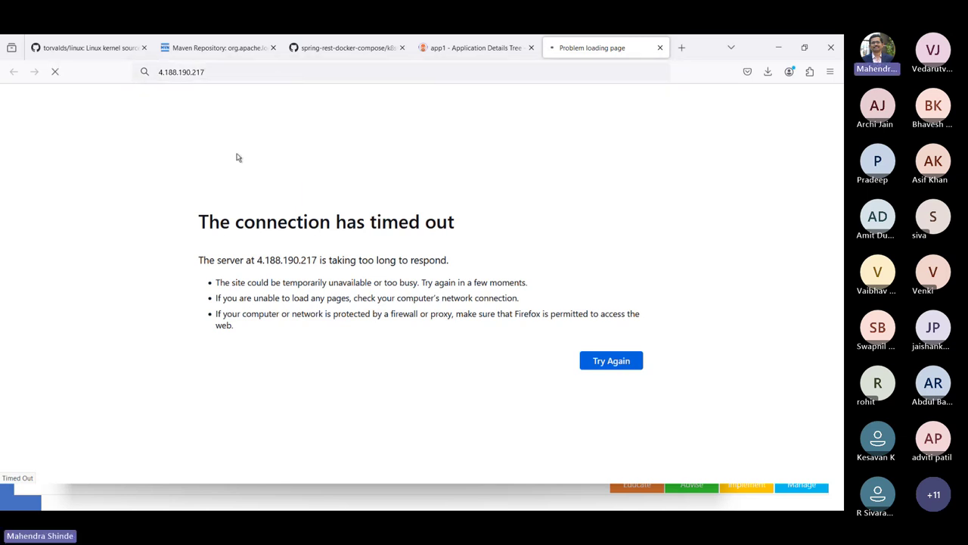
Step: View the k8s-deployment folder on GitHub and the app1 page in Argo CD, and return to the 4.188.190.217 page
{"action": "left_click", "coordinate": [459, 47]}
{"action": "left_click", "coordinate": [355, 45]}
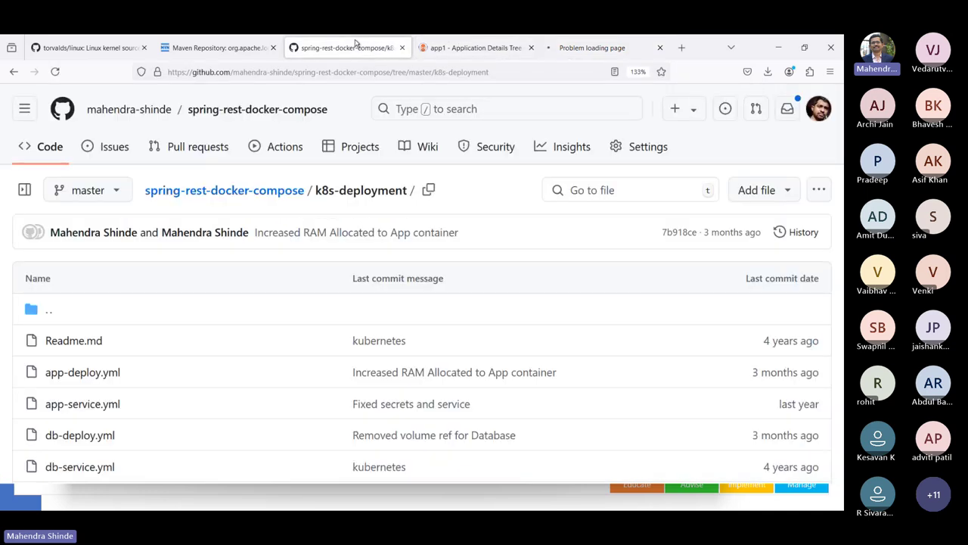
{"action": "left_click", "coordinate": [469, 47]}
{"action": "left_click", "coordinate": [557, 48]}
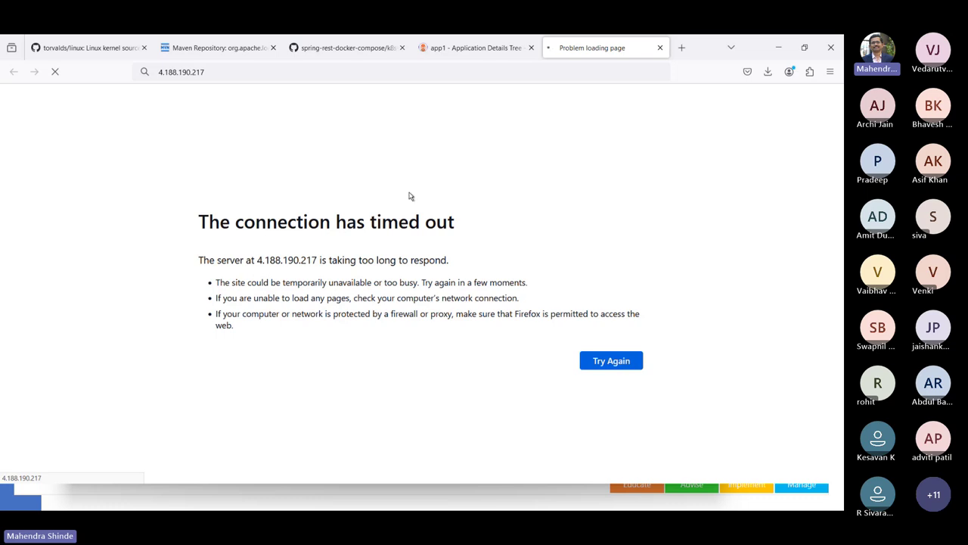
Step: Open the Azure portal in a new browser tab, find the load balancers and open the one named kubernetes
{"action": "key", "text": "ctrl+t"}
{"action": "type", "text": "po"}
{"action": "key", "text": "Return"}
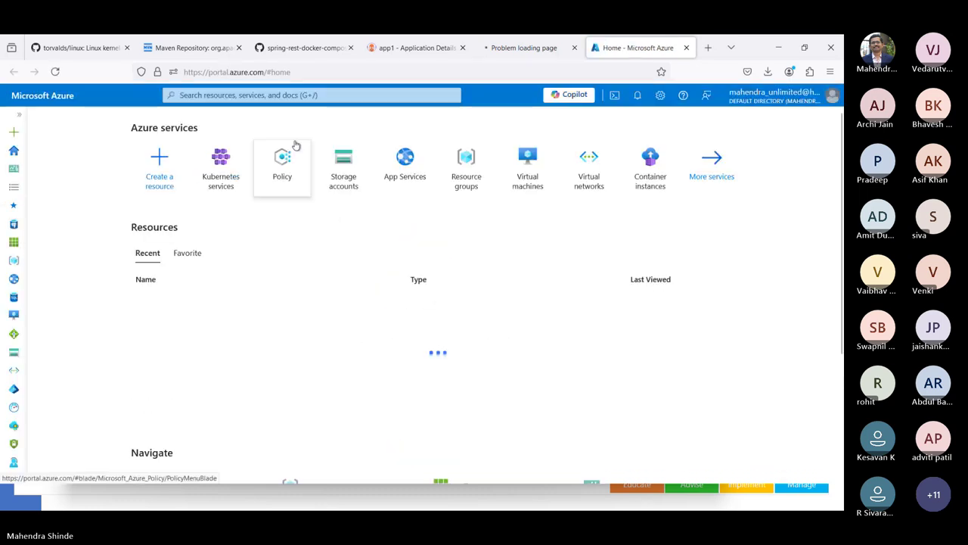
{"action": "left_click", "coordinate": [295, 94]}
{"action": "type", "text": "lb"}
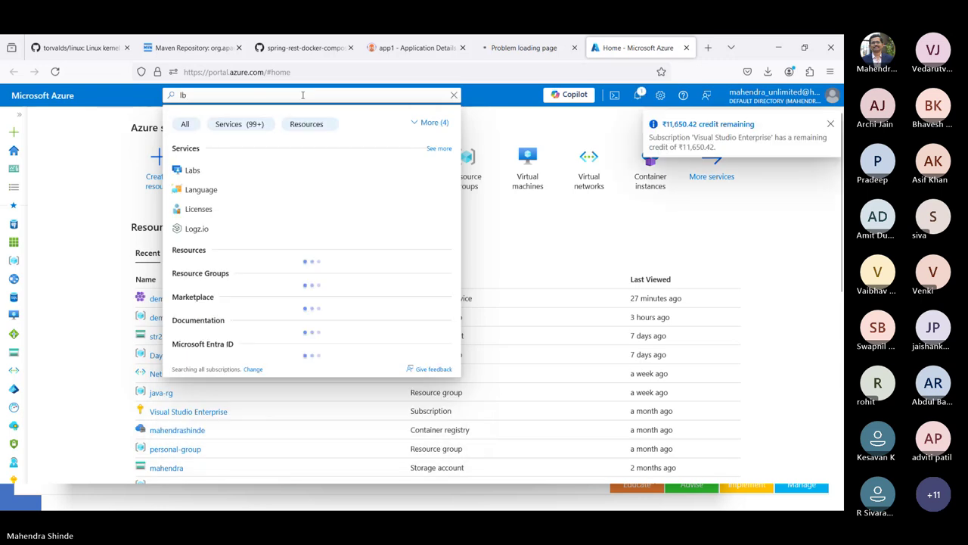
{"action": "left_click", "coordinate": [210, 168]}
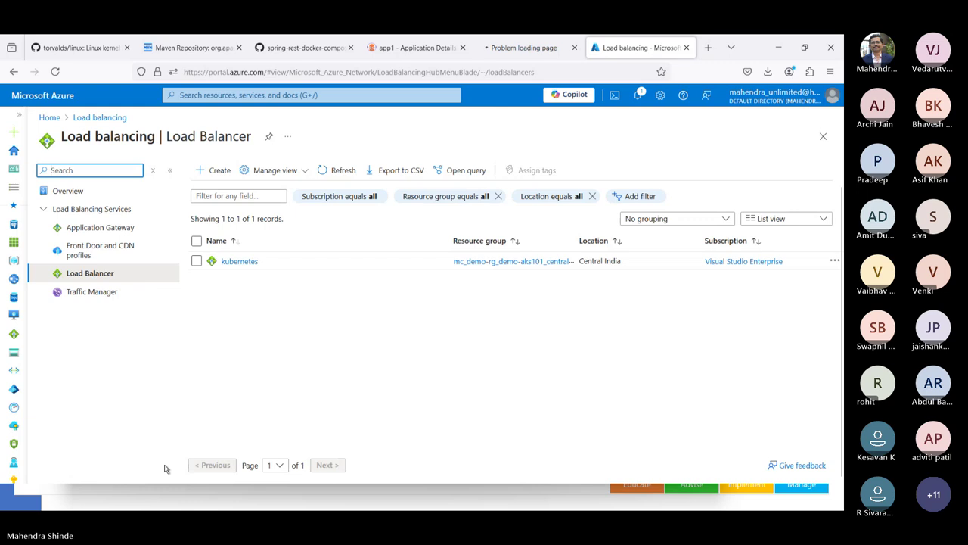
{"action": "left_click", "coordinate": [239, 262]}
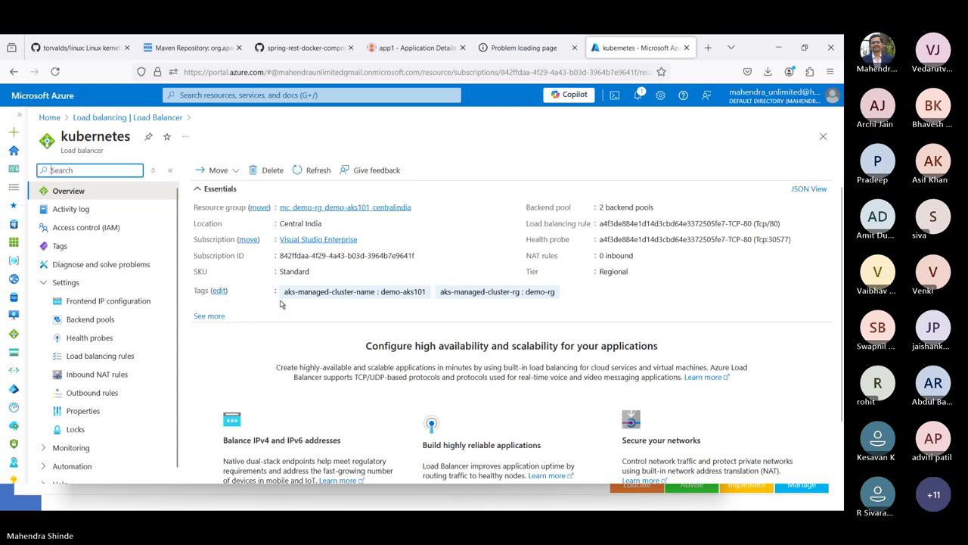
Step: Switch to Argo CD and review the app-svc service's summary and desired manifest
{"action": "left_click", "coordinate": [415, 45]}
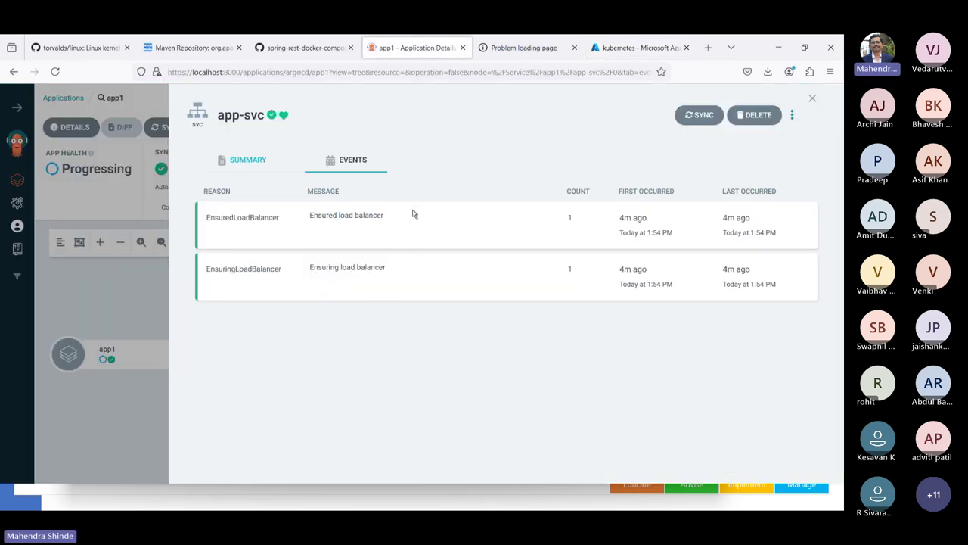
{"action": "left_click", "coordinate": [255, 163]}
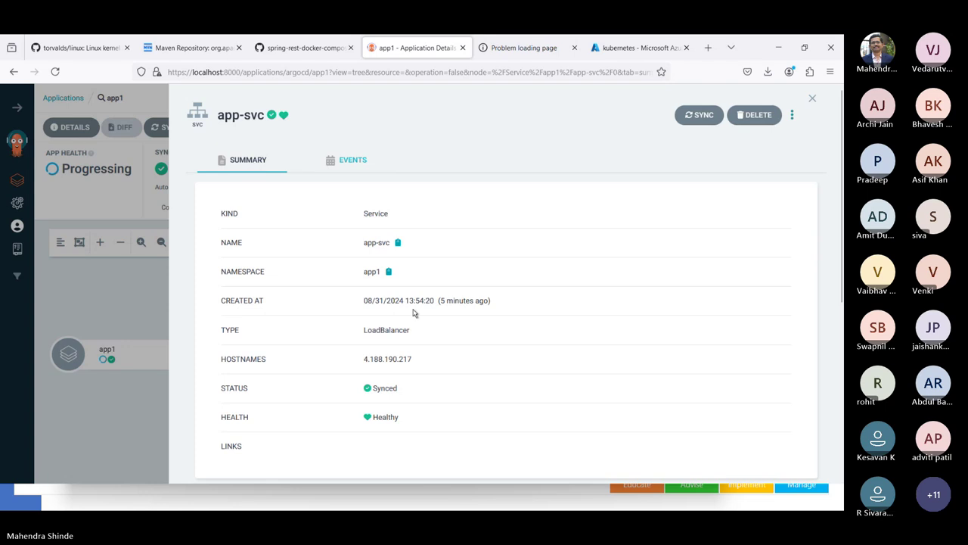
{"action": "scroll", "coordinate": [438, 345], "scroll_direction": "down", "scroll_amount": 3}
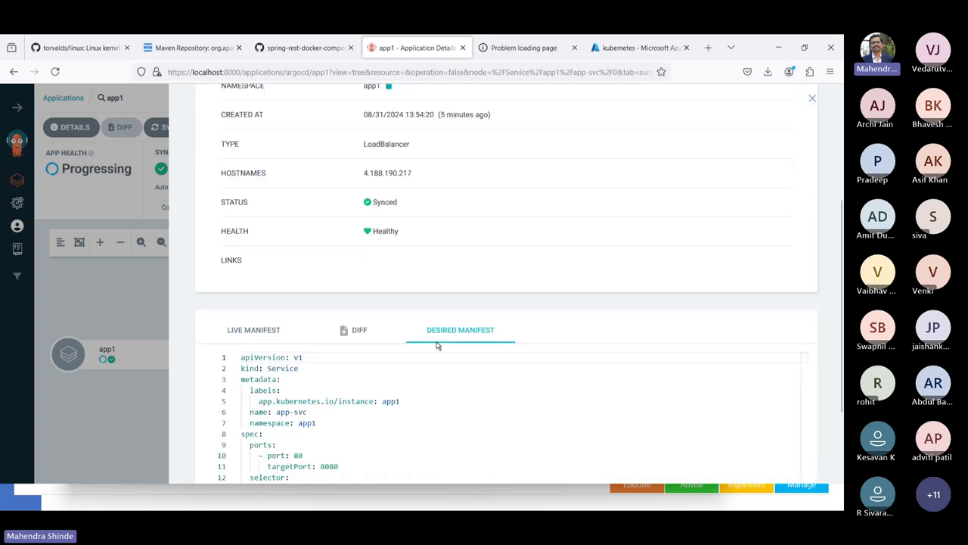
{"action": "scroll", "coordinate": [437, 345], "scroll_direction": "down", "scroll_amount": 2}
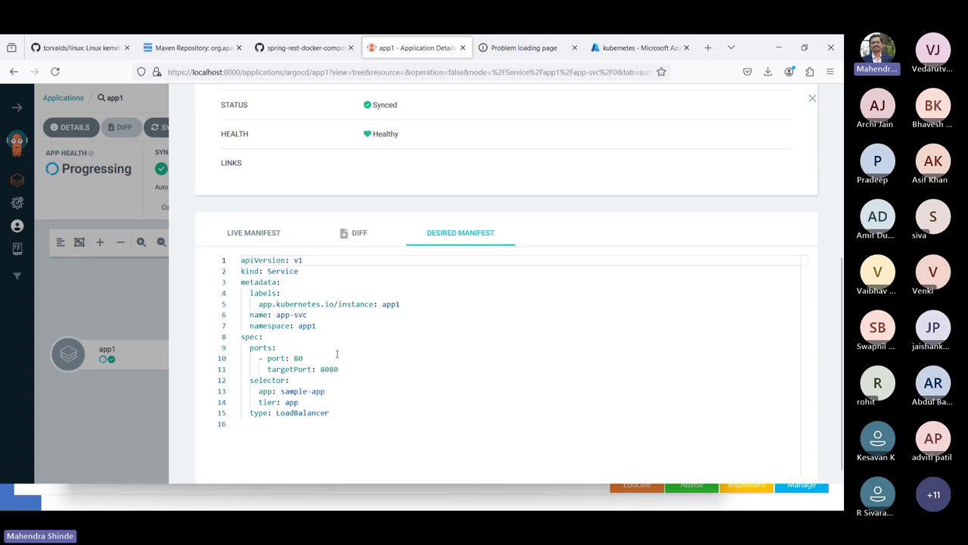
{"action": "scroll", "coordinate": [419, 361], "scroll_direction": "up", "scroll_amount": 5}
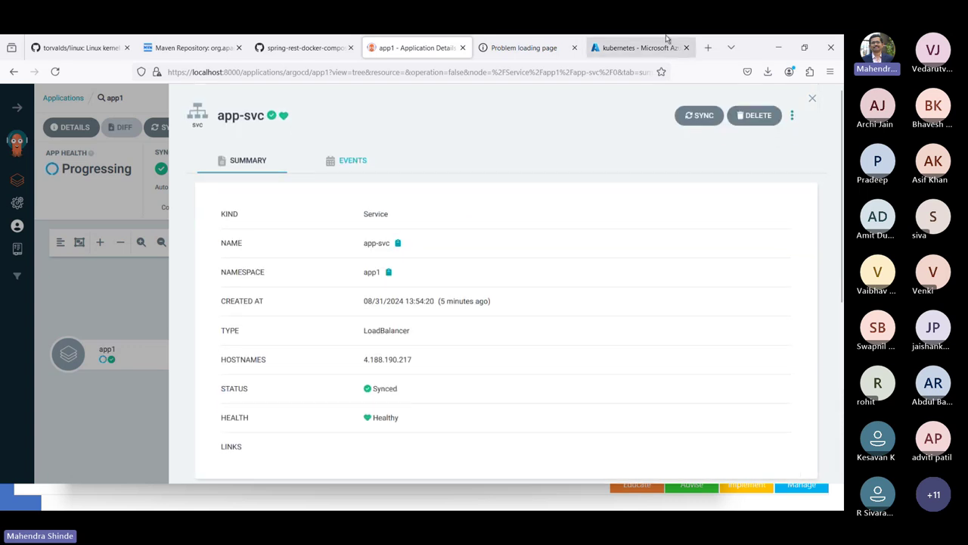
Step: In the Azure portal, check the kubernetes load balancer's frontend IP configuration and inspect the entry for 4.188.190.217
{"action": "left_click", "coordinate": [632, 48]}
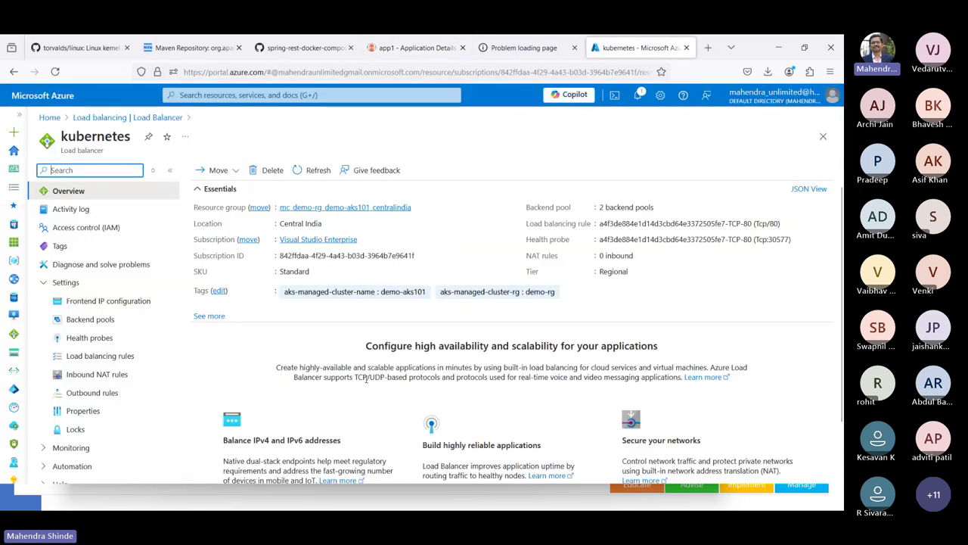
{"action": "left_click", "coordinate": [102, 303]}
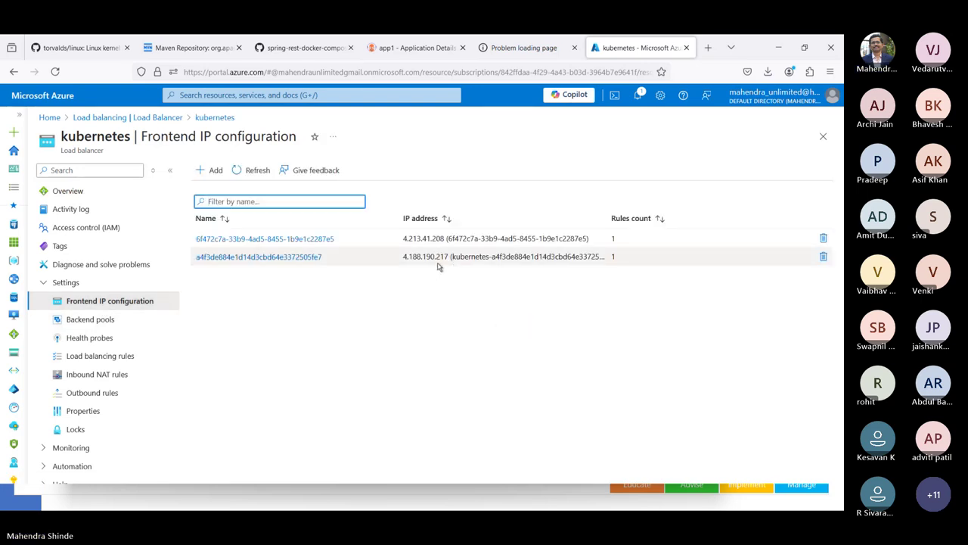
{"action": "left_click", "coordinate": [556, 39]}
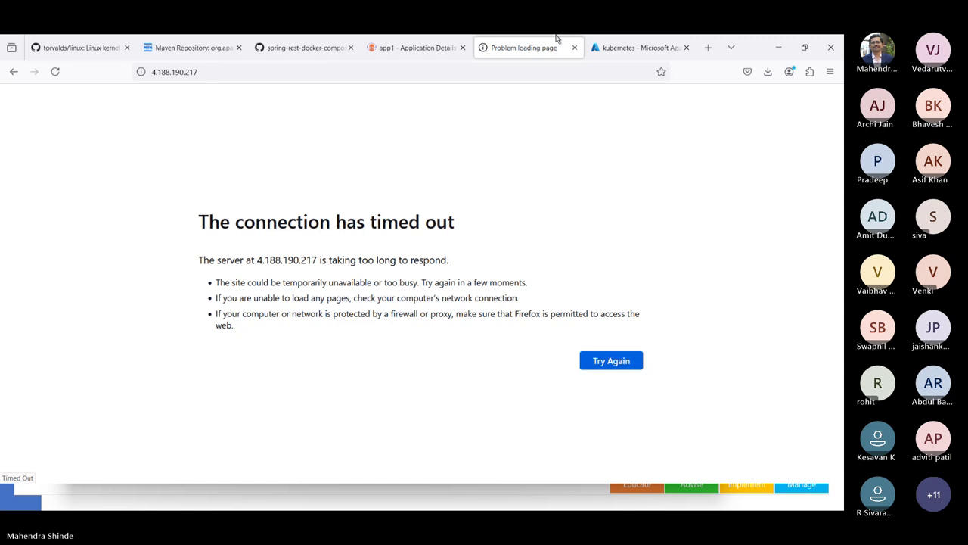
{"action": "left_click", "coordinate": [604, 41]}
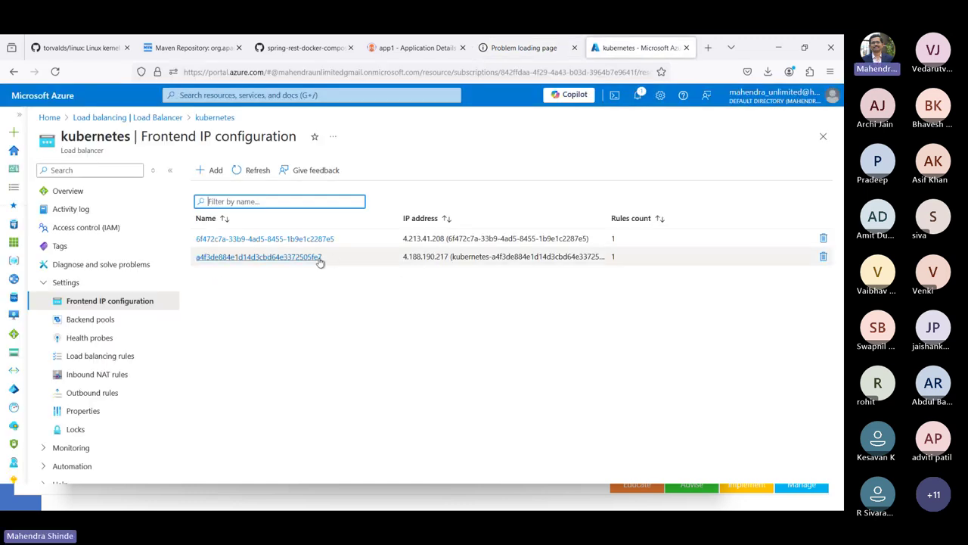
{"action": "left_click", "coordinate": [297, 257]}
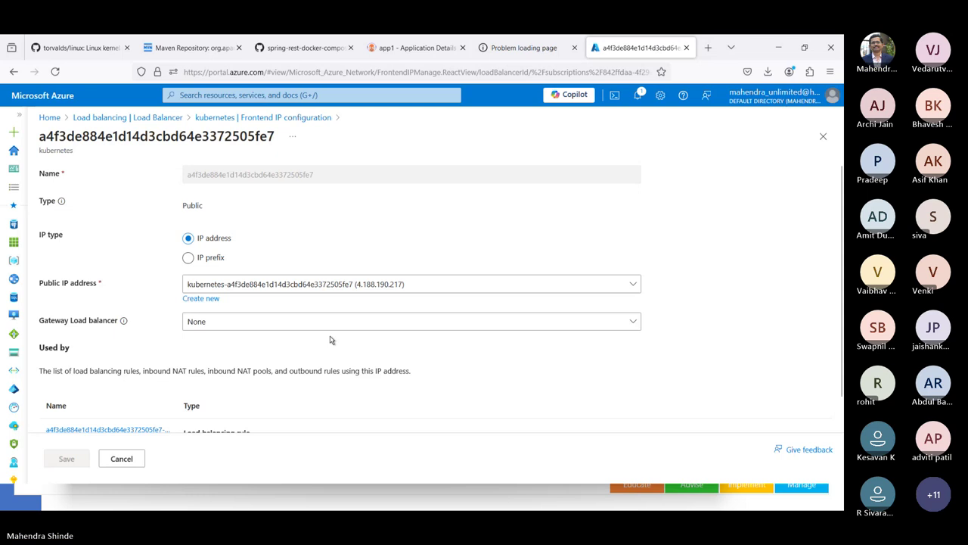
{"action": "scroll", "coordinate": [330, 340], "scroll_direction": "down", "scroll_amount": 1}
{"action": "scroll", "coordinate": [329, 339], "scroll_direction": "up", "scroll_amount": 1}
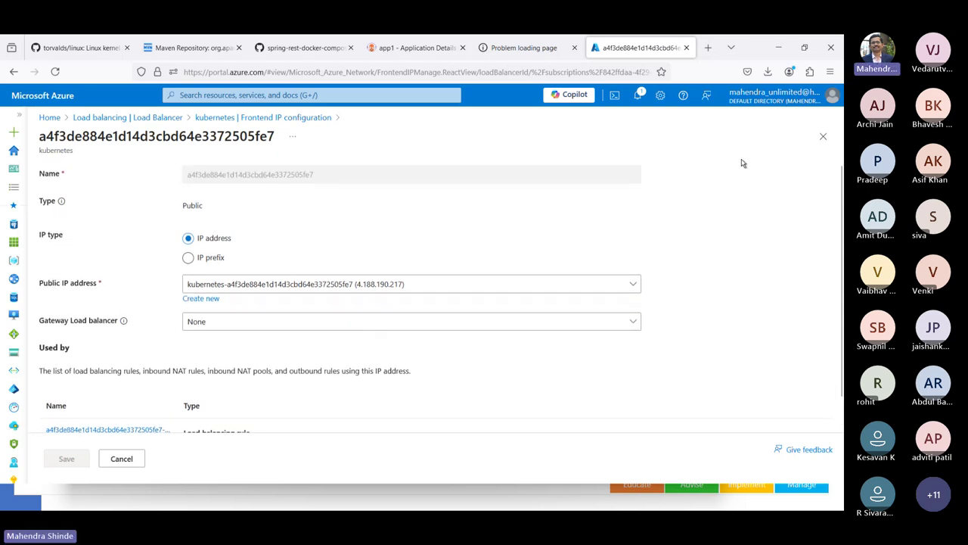
{"action": "left_click", "coordinate": [823, 137]}
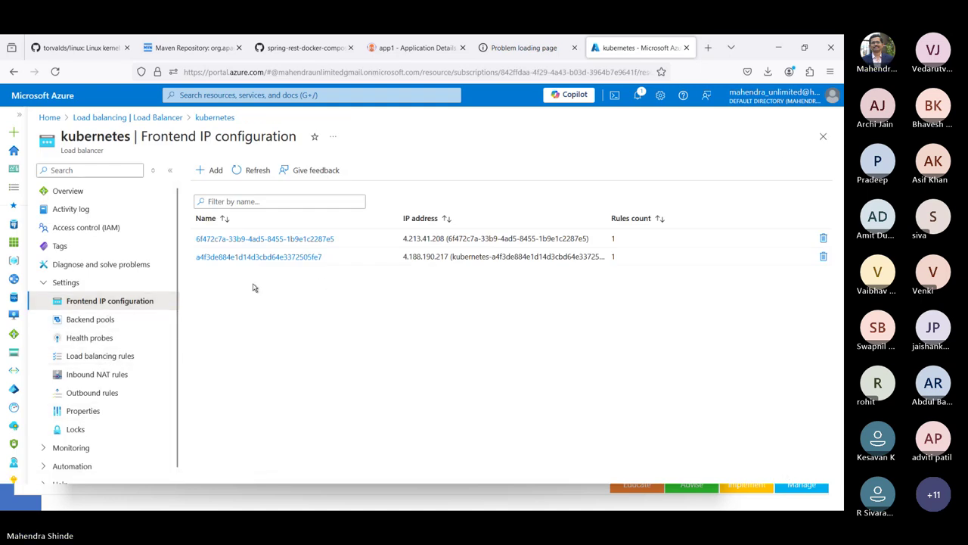
Step: Examine the backend pools of the kubernetes load balancer
{"action": "left_click", "coordinate": [76, 321]}
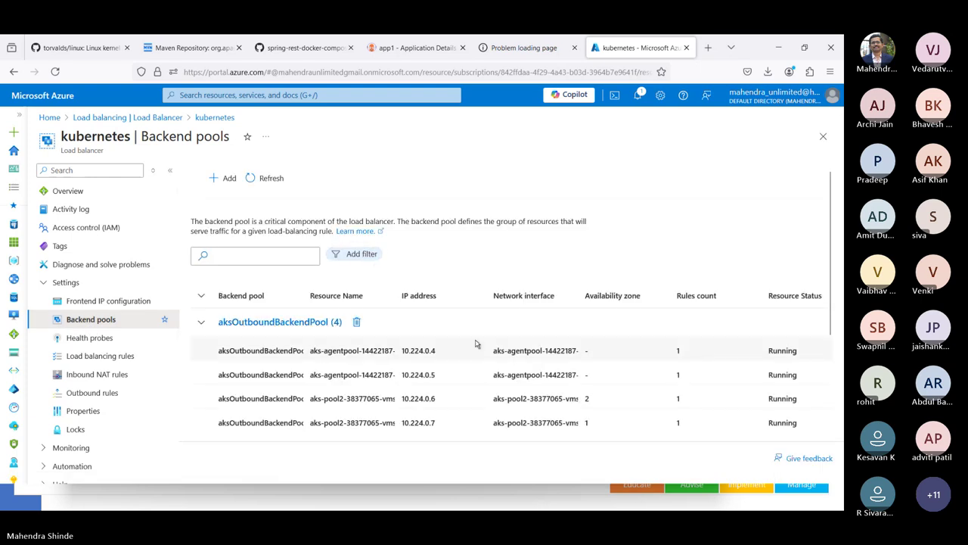
{"action": "scroll", "coordinate": [476, 345], "scroll_direction": "down", "scroll_amount": 1}
{"action": "scroll", "coordinate": [475, 344], "scroll_direction": "down", "scroll_amount": 3}
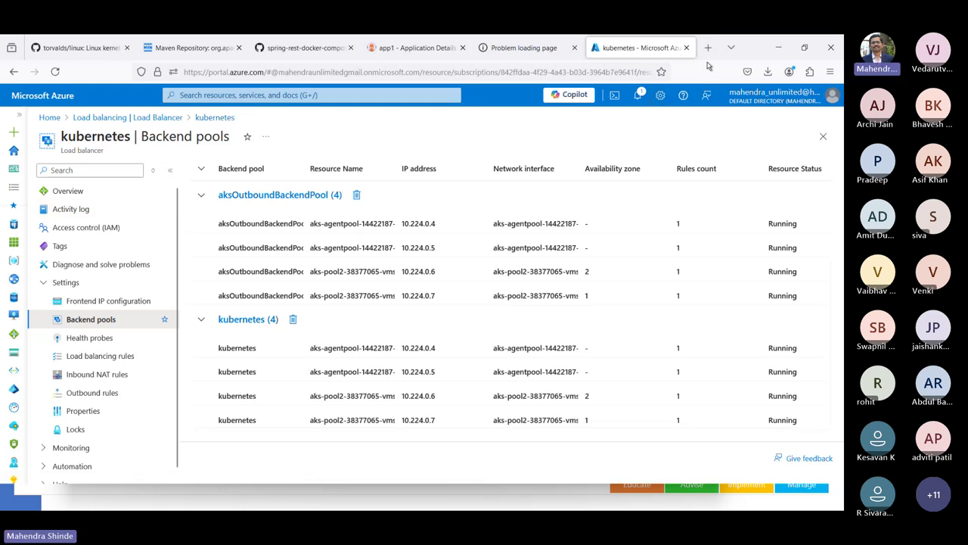
Step: Close the Azure portal and 4.188.190.217 browser tabs, and return from the app-svc details to app1's resource tree
{"action": "left_click", "coordinate": [686, 47]}
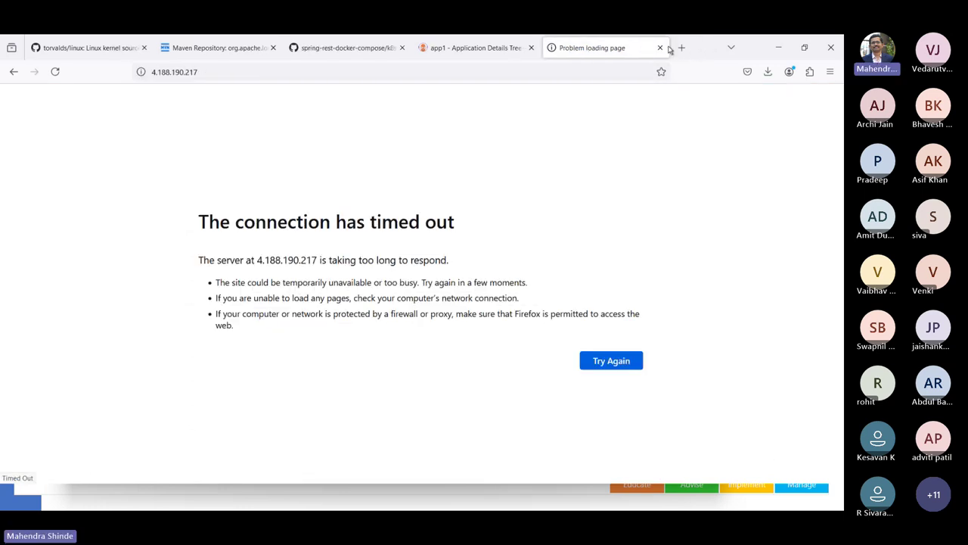
{"action": "left_click", "coordinate": [660, 47]}
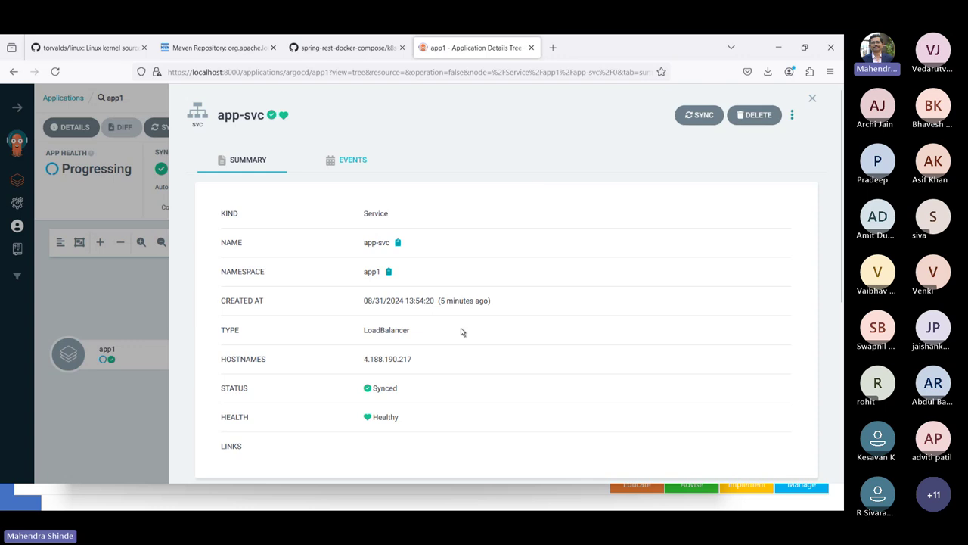
{"action": "left_click", "coordinate": [76, 334]}
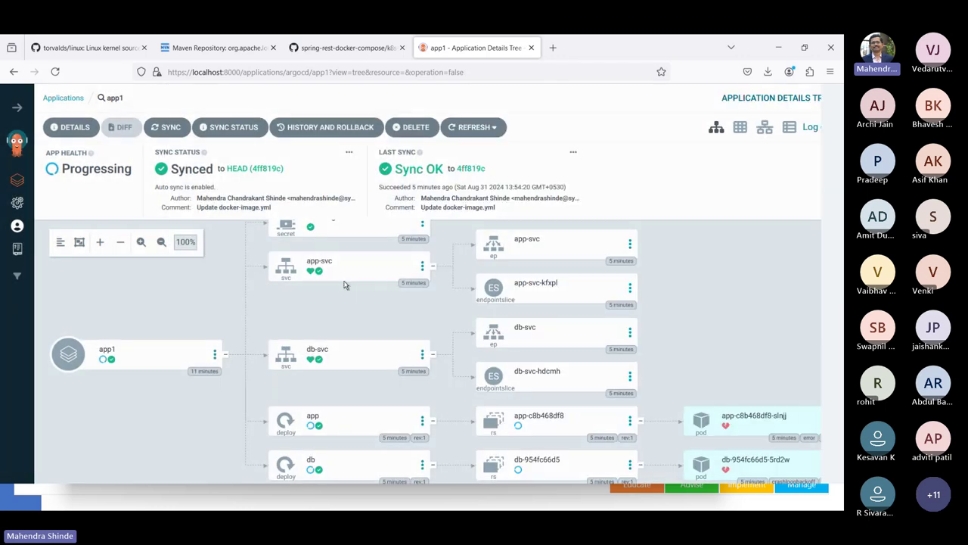
{"action": "scroll", "coordinate": [428, 316], "scroll_direction": "up", "scroll_amount": 2}
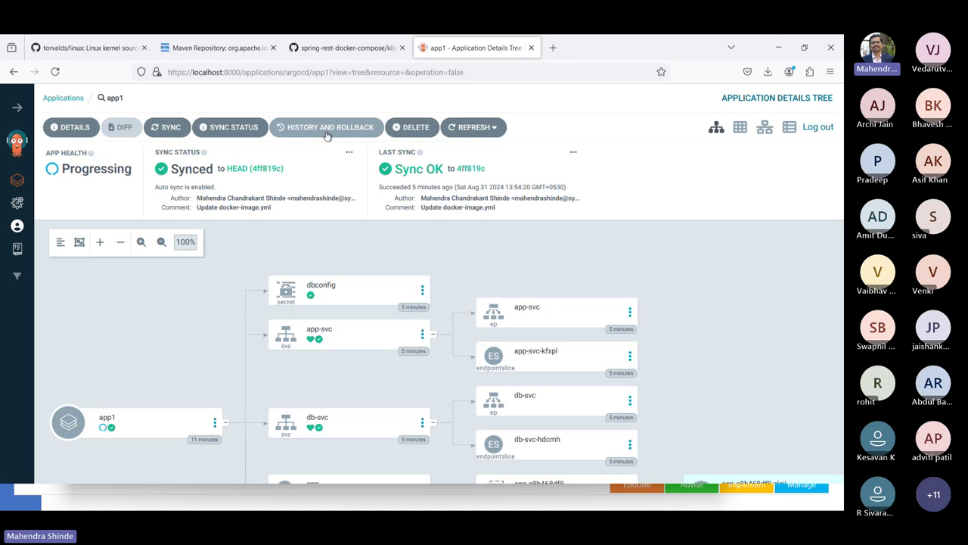
Step: Show app1's pods view grouped by node and inspect the node's CPU and memory requests and its pods
{"action": "left_click", "coordinate": [740, 130]}
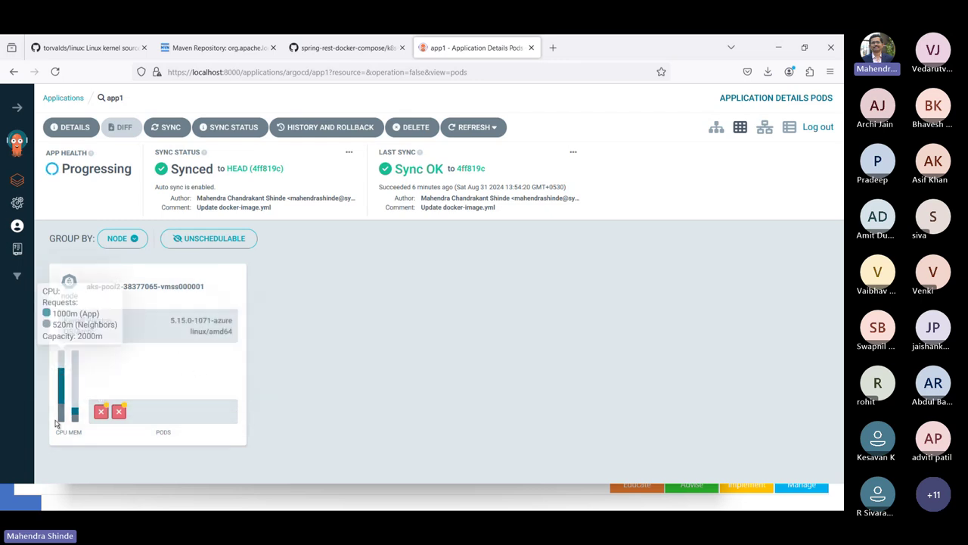
{"action": "mouse_move", "coordinate": [74, 422]}
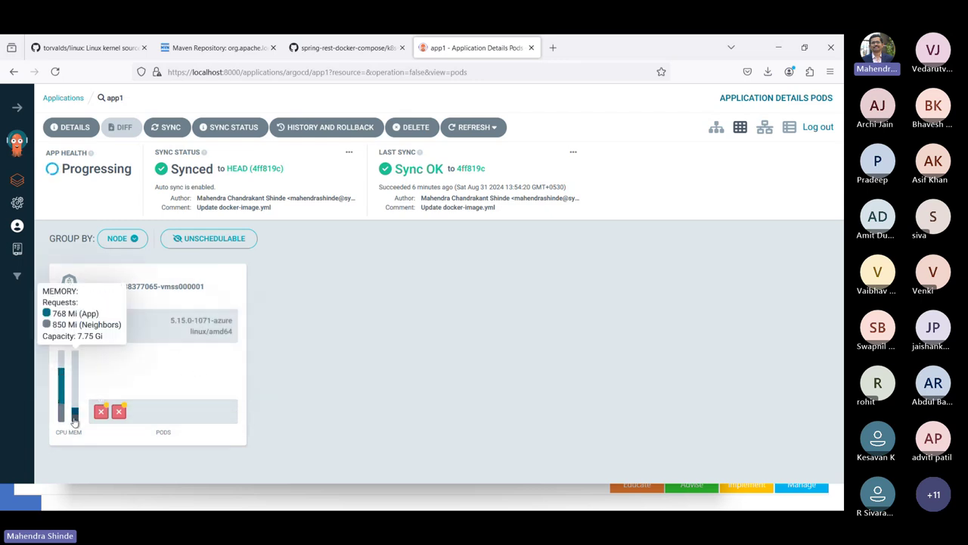
{"action": "mouse_move", "coordinate": [119, 415]}
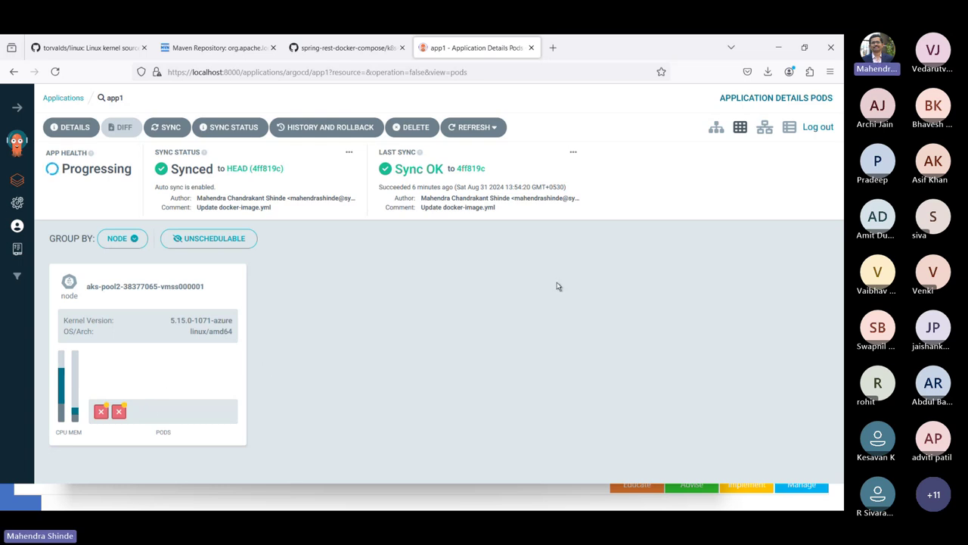
Step: Show app1's network view and check the health of the app-svc service and the app pod behind it
{"action": "left_click", "coordinate": [766, 129]}
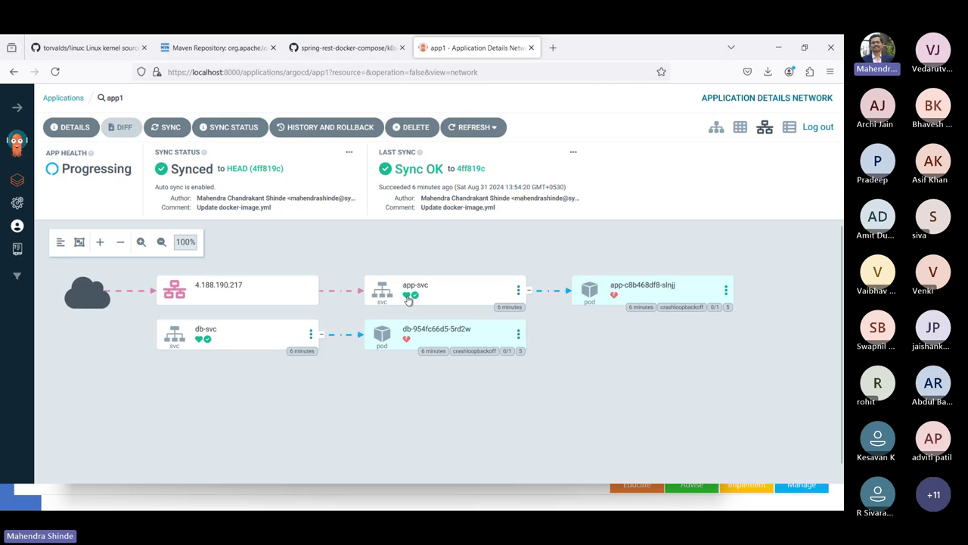
{"action": "mouse_move", "coordinate": [408, 299]}
{"action": "mouse_move", "coordinate": [589, 288]}
{"action": "mouse_move", "coordinate": [615, 300]}
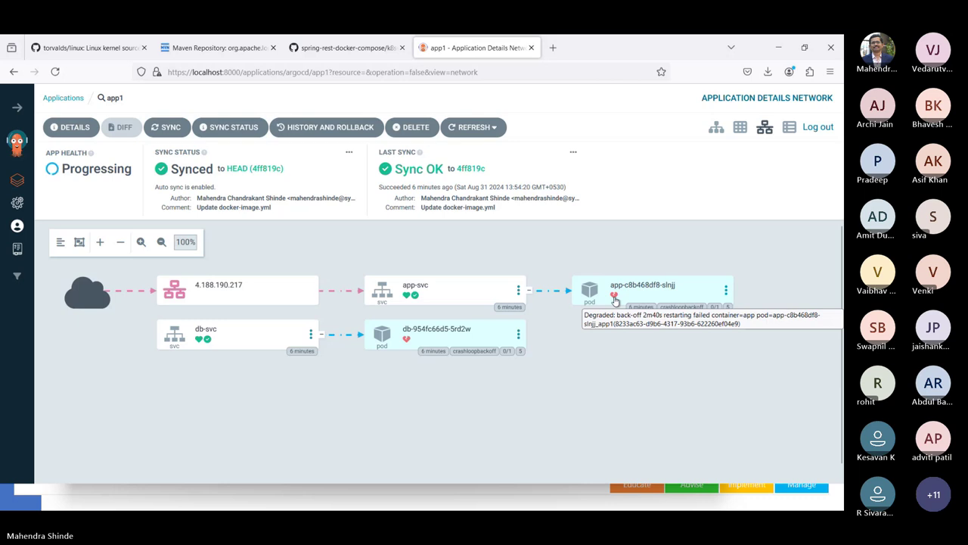